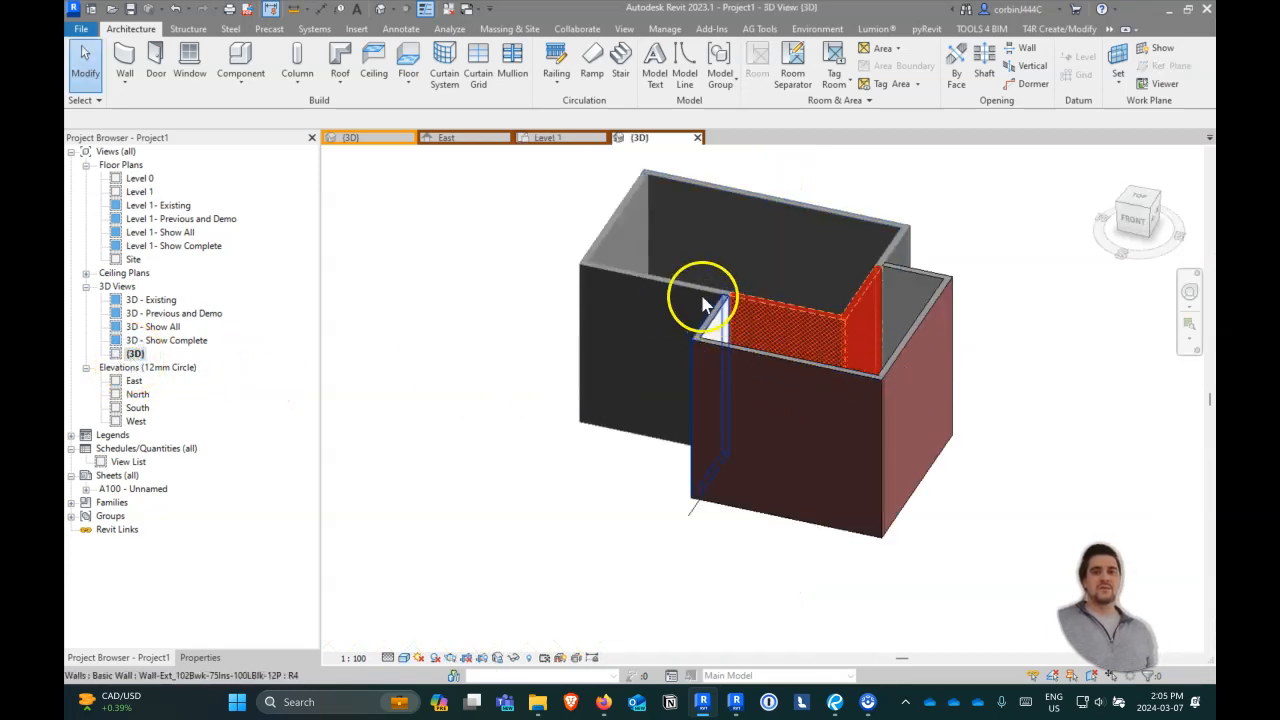
- Set the 3D view's visual style to Hidden Line
{"action": "middle_click_drag", "start_coordinate": [795, 525], "coordinate": [743, 529], "text": "shift"}
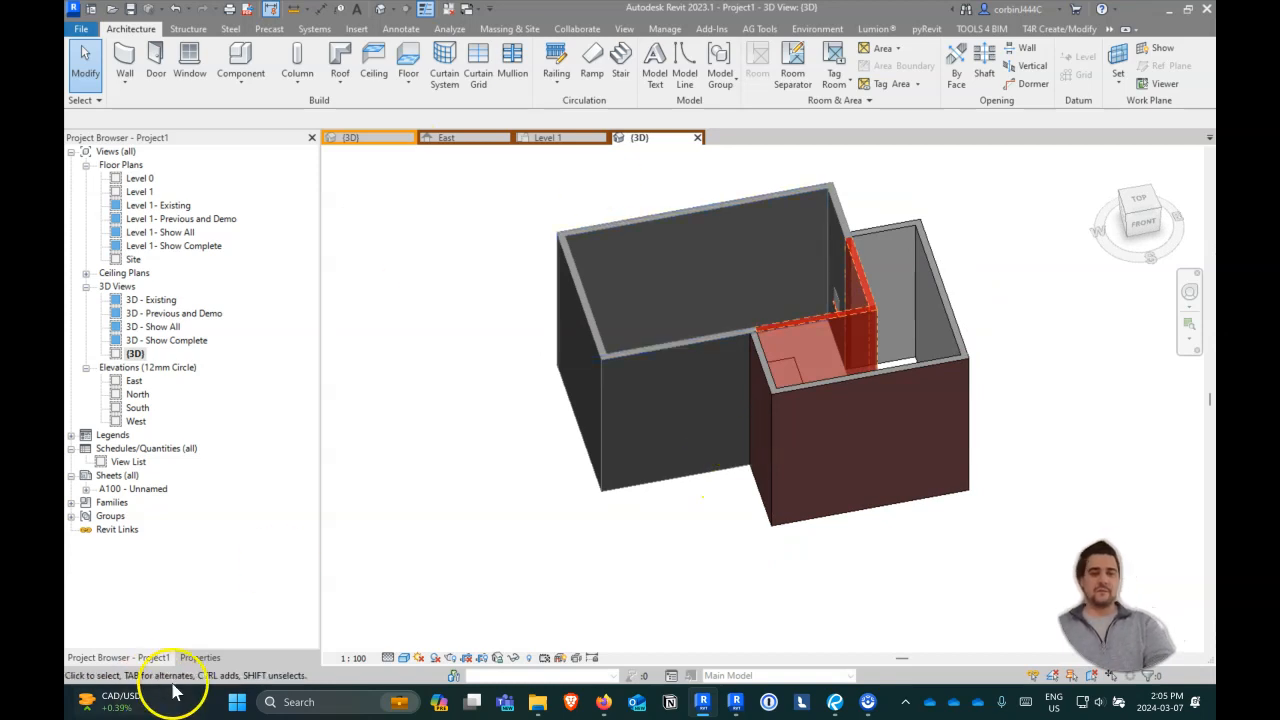
{"action": "left_click", "coordinate": [405, 657]}
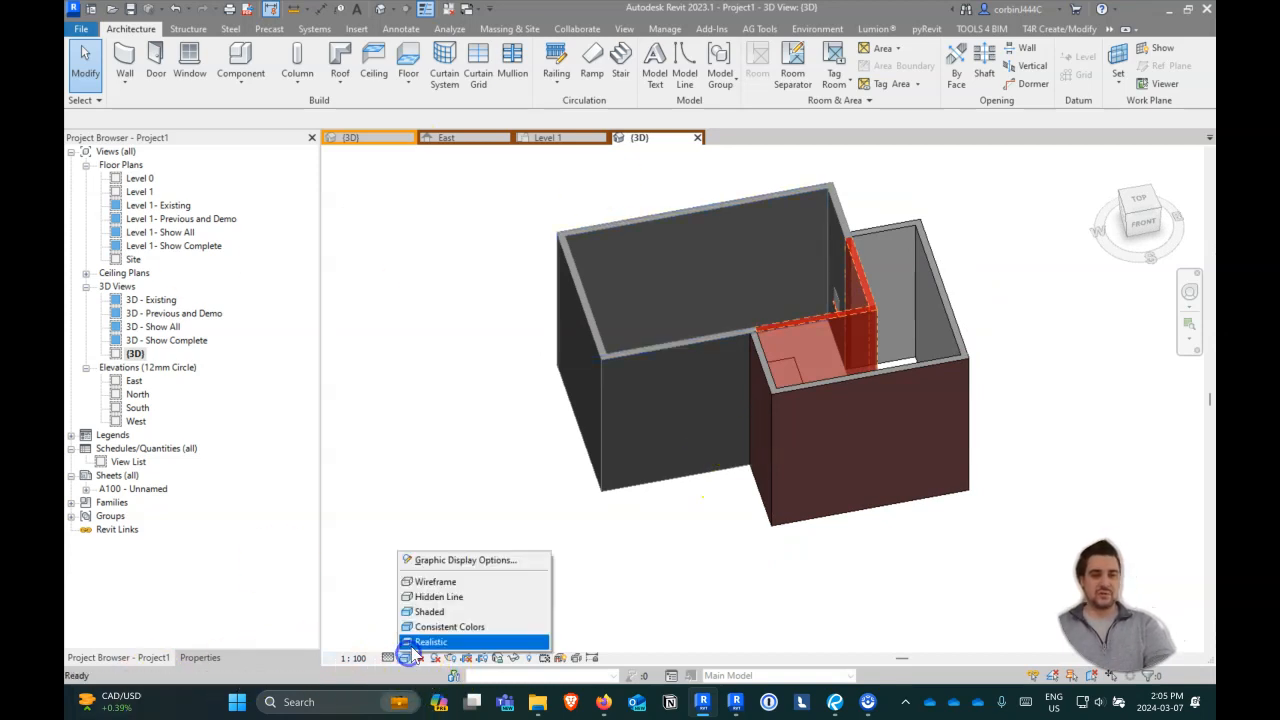
{"action": "left_click", "coordinate": [438, 596]}
{"action": "middle_click_drag", "start_coordinate": [929, 329], "coordinate": [870, 172], "text": "shift"}
{"action": "scroll", "coordinate": [870, 172], "scroll_direction": "up", "scroll_amount": 2}
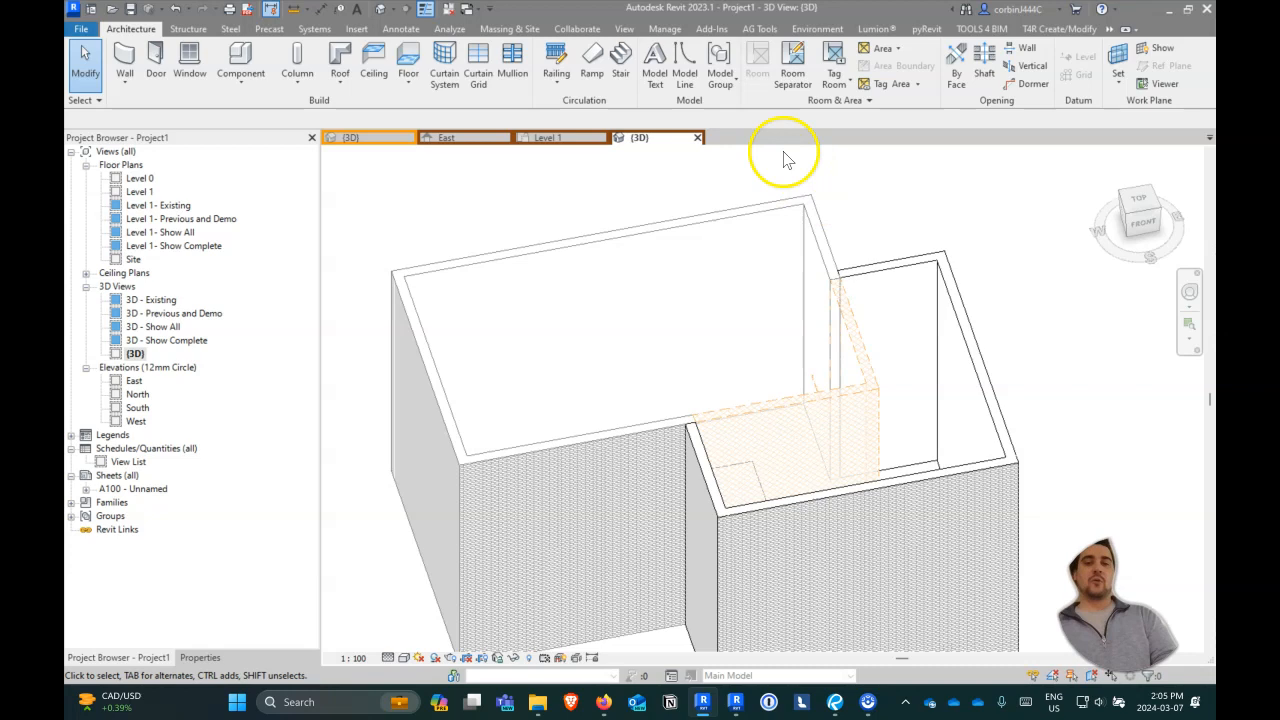
- Start a footprint roof on Level 1 and pick the existing block's back, left, front and right walls as slope-defining boundaries
{"action": "left_click", "coordinate": [340, 58]}
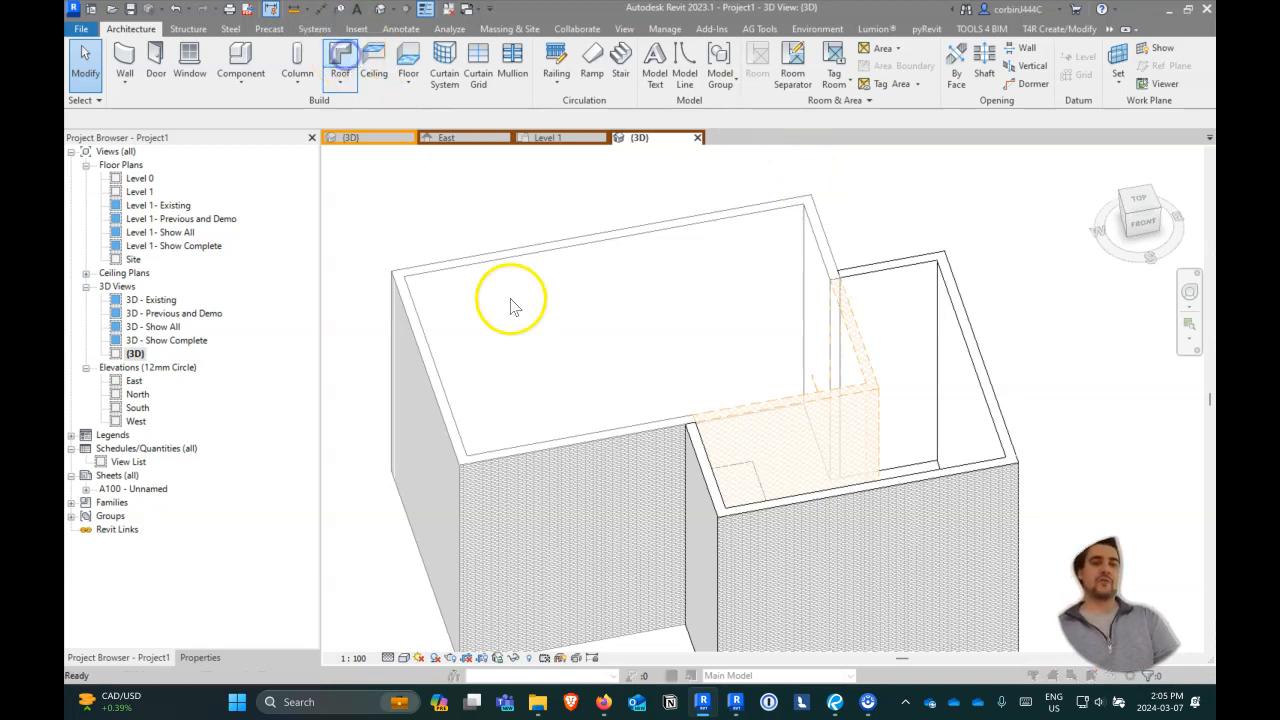
{"action": "left_click", "coordinate": [136, 441]}
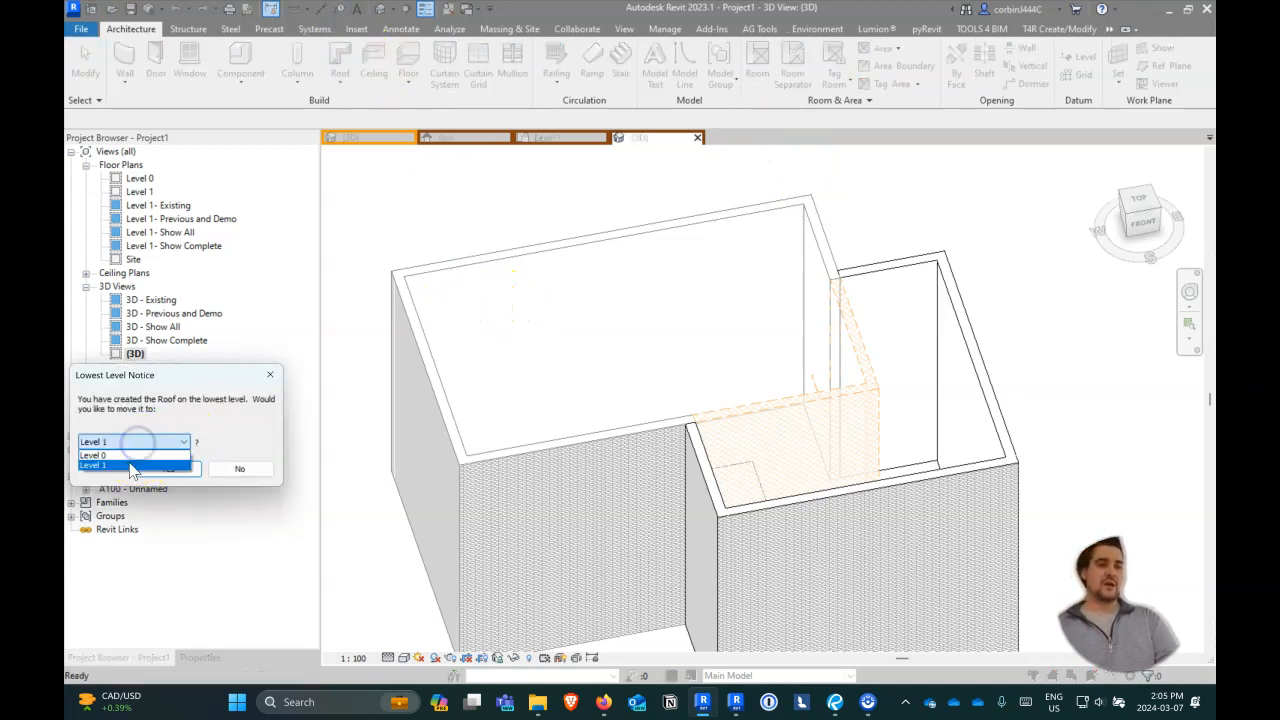
{"action": "left_click", "coordinate": [131, 465]}
{"action": "left_click", "coordinate": [170, 468]}
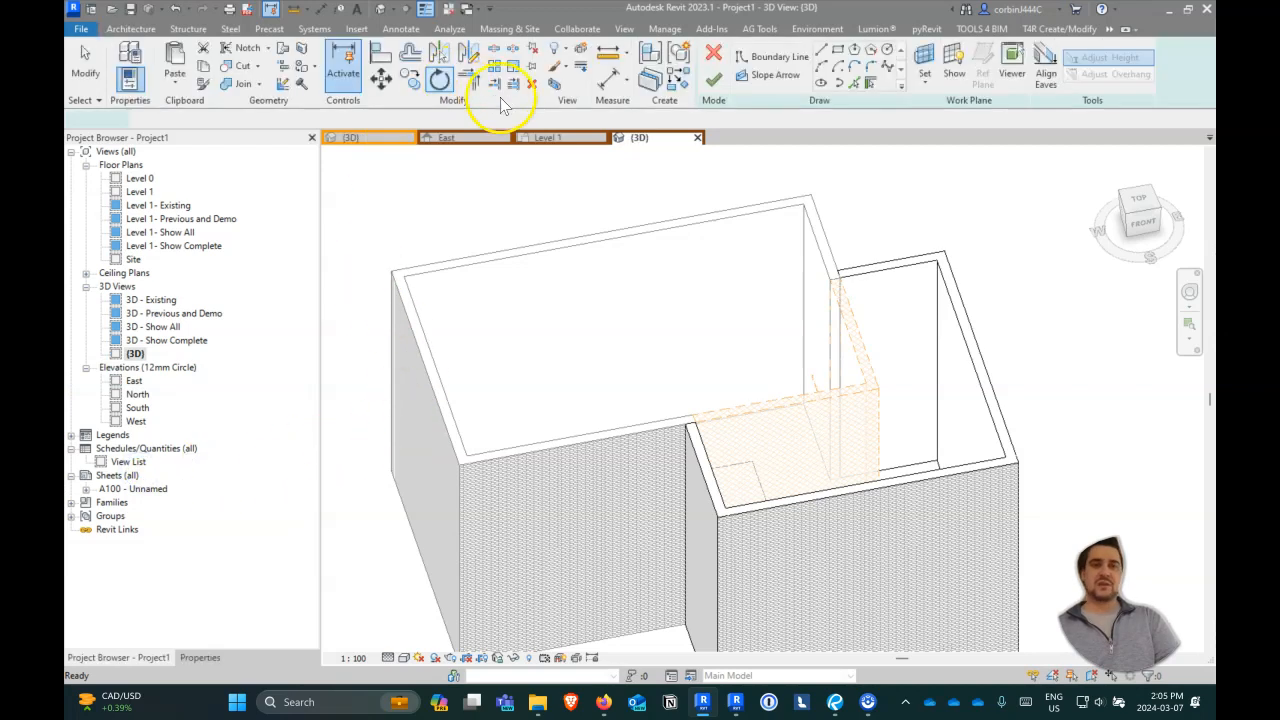
{"action": "left_click", "coordinate": [541, 252]}
{"action": "left_click", "coordinate": [410, 324]}
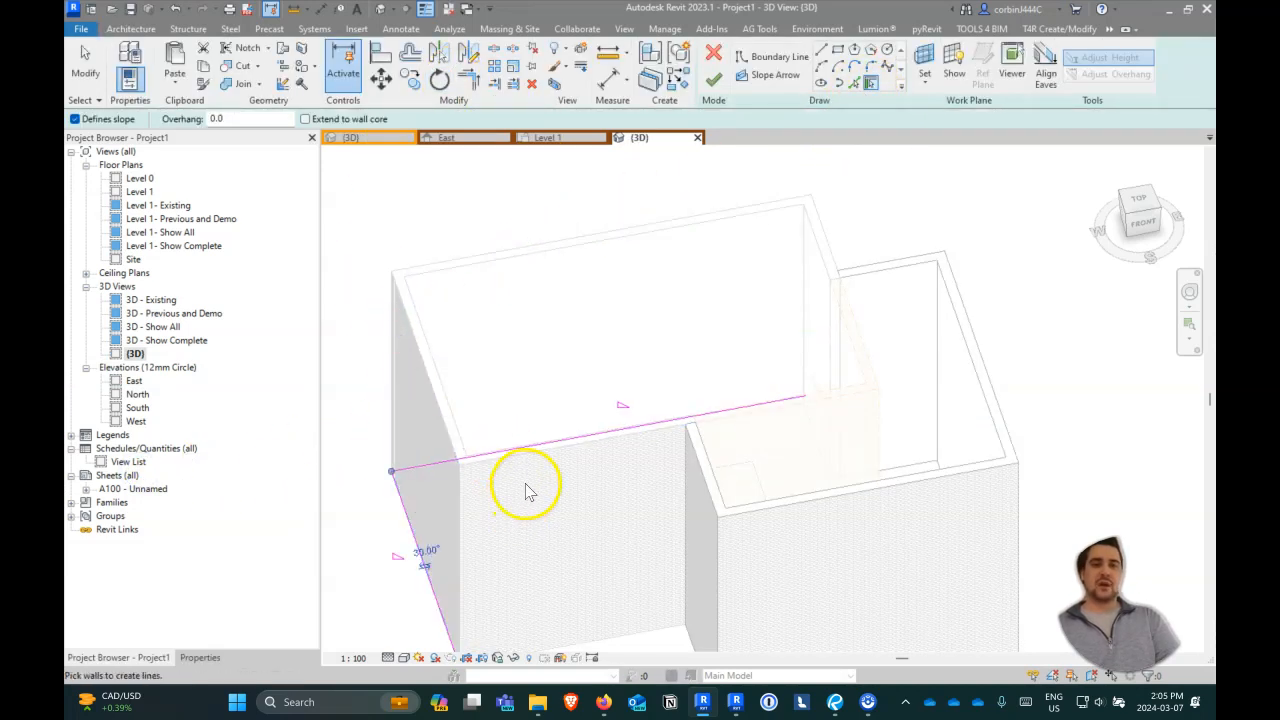
{"action": "left_click", "coordinate": [547, 453]}
{"action": "left_click", "coordinate": [828, 235]}
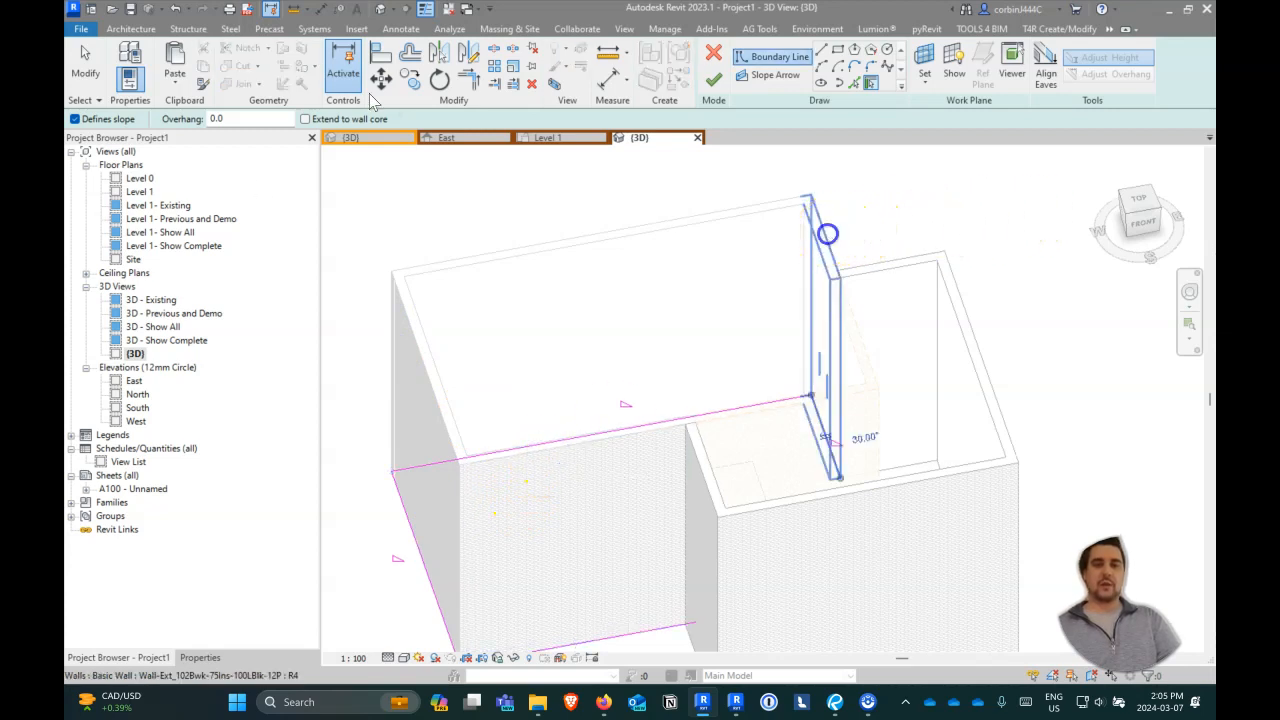
- Set the overhang of all four picked roof boundary lines to 600
{"action": "scroll", "coordinate": [827, 236], "scroll_direction": "down", "scroll_amount": 2}
{"action": "key", "text": "Caps_Lock"}
{"action": "middle_click_drag", "start_coordinate": [813, 402], "coordinate": [826, 498]}
{"action": "scroll", "coordinate": [760, 385], "scroll_direction": "down", "scroll_amount": 2}
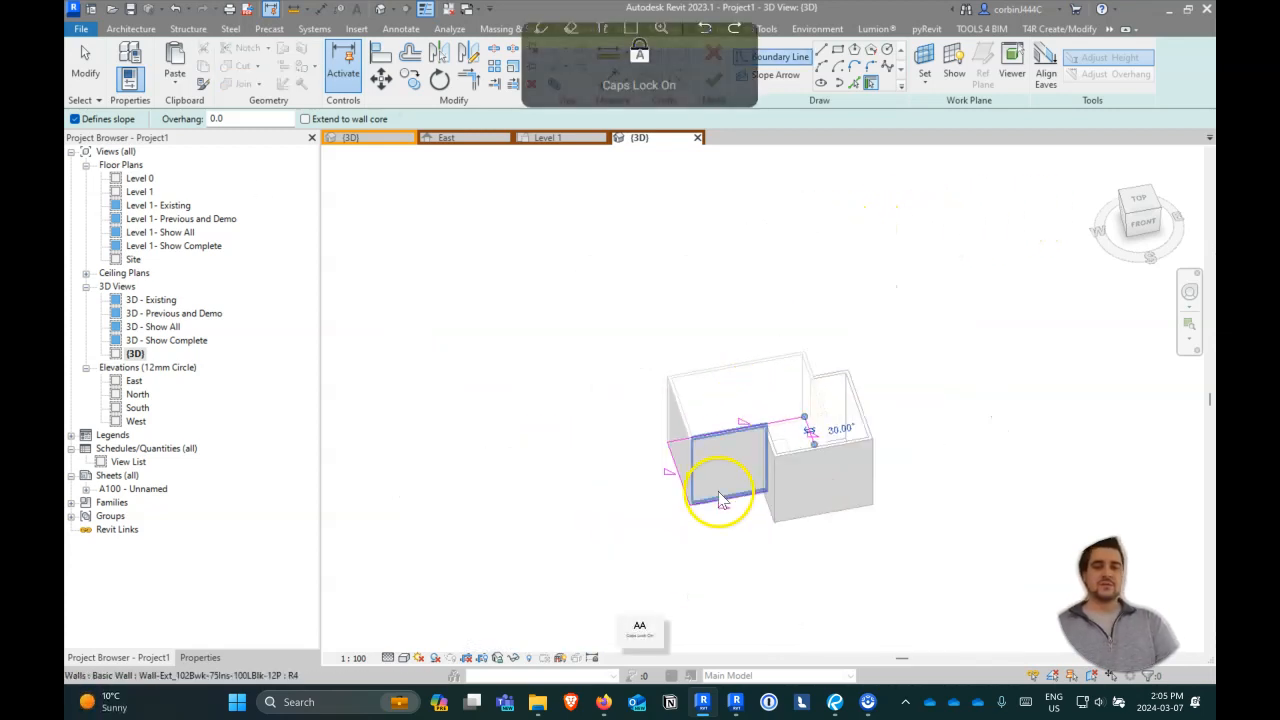
{"action": "key", "text": "Escape"}
{"action": "left_click_drag", "start_coordinate": [657, 357], "coordinate": [905, 587]}
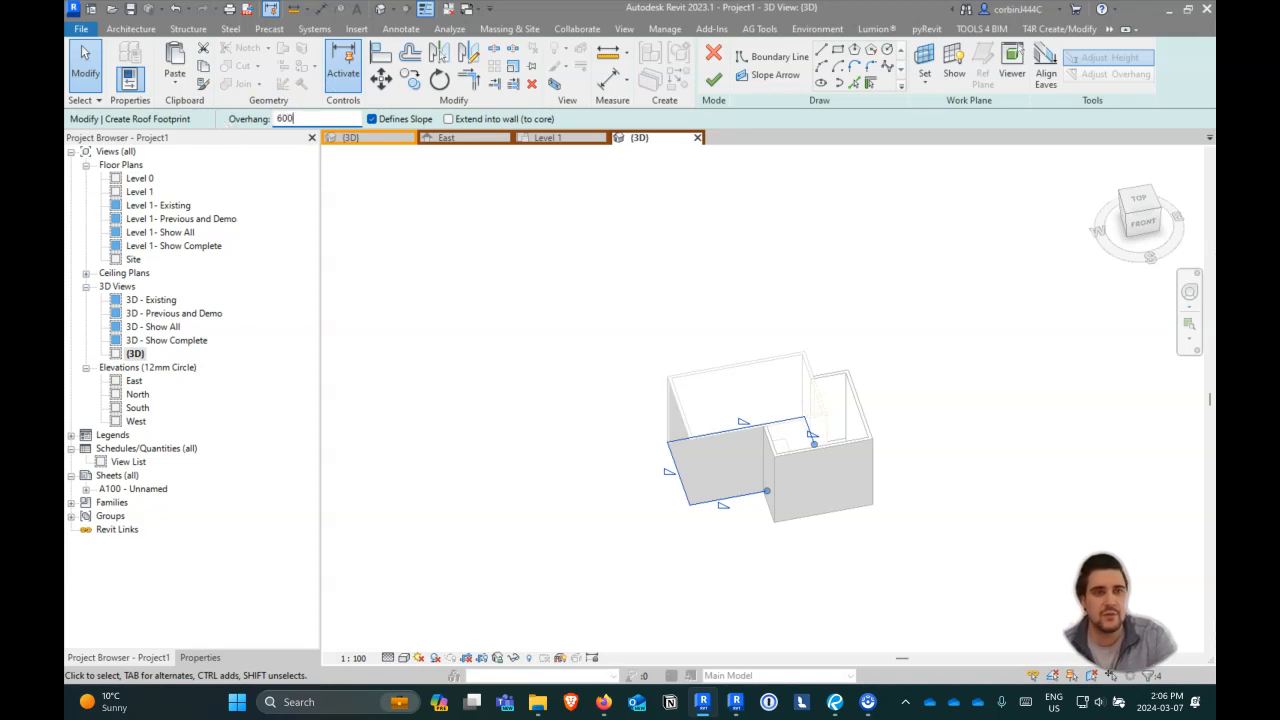
{"action": "type", "text": "M"}
{"action": "key", "text": "Return"}
{"action": "left_click", "coordinate": [480, 263]}
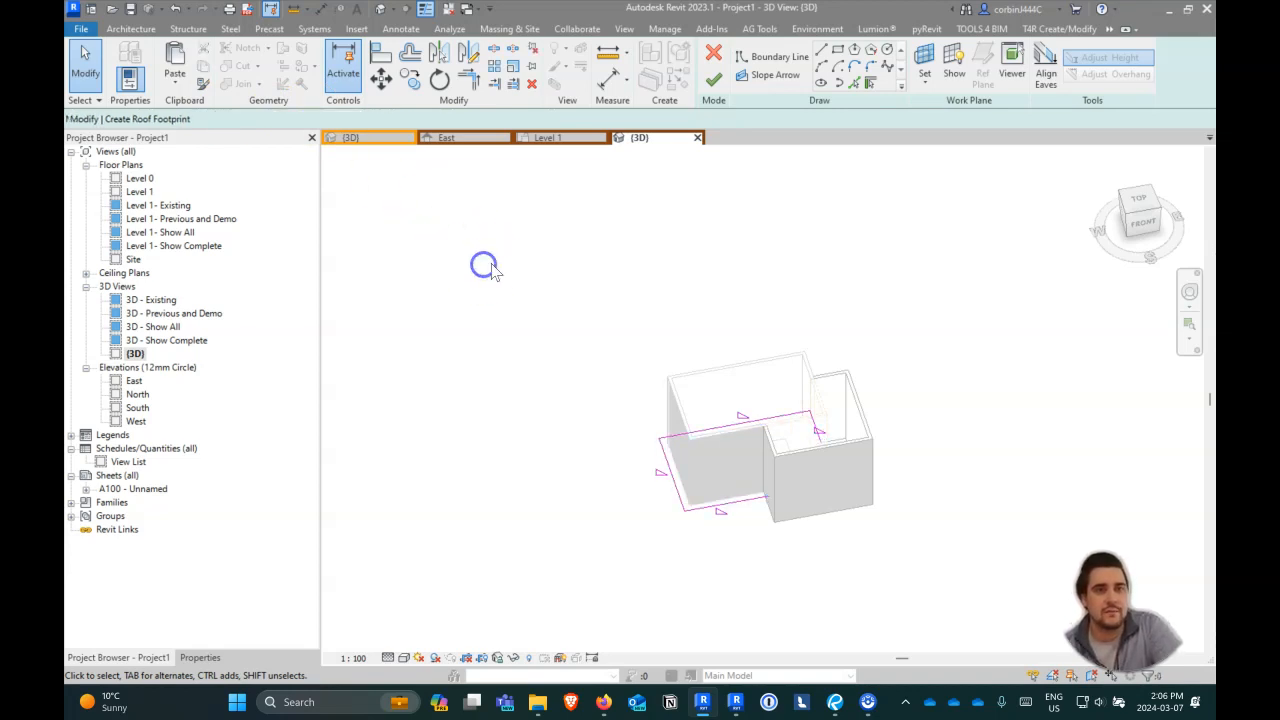
{"action": "scroll", "coordinate": [750, 480], "scroll_direction": "up", "scroll_amount": 2}
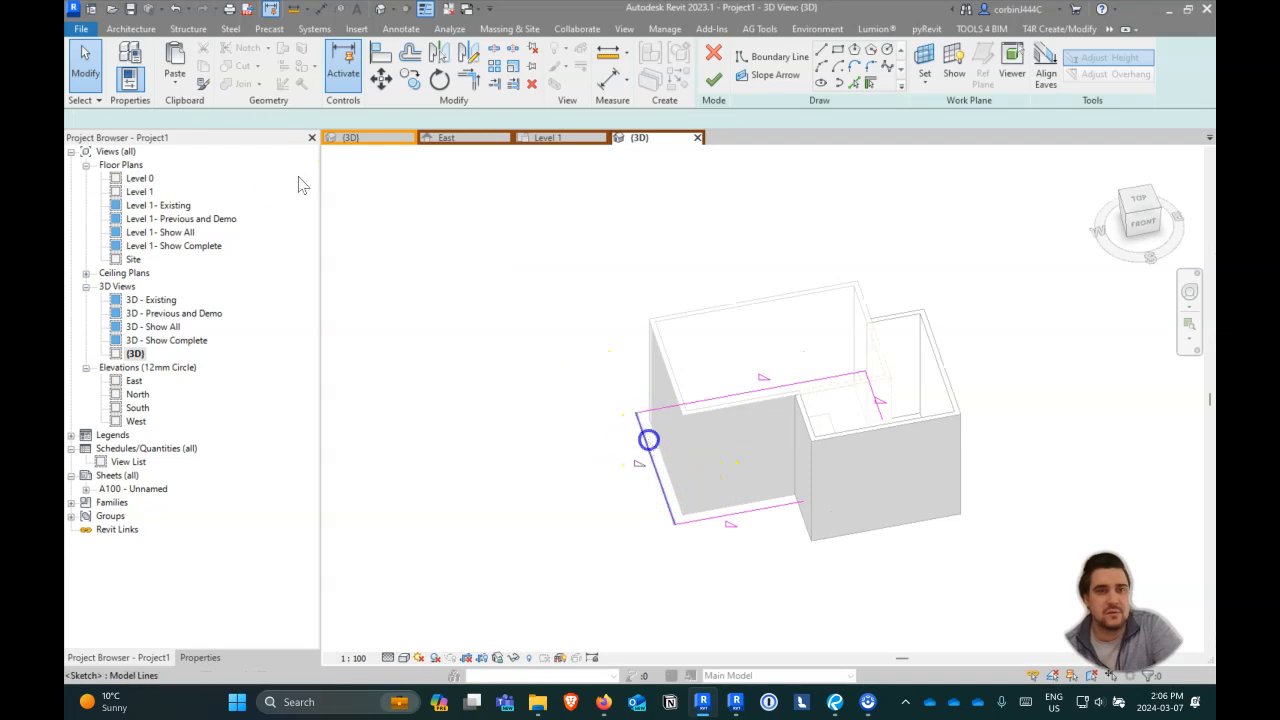
{"action": "left_click", "coordinate": [640, 445]}
{"action": "left_click", "coordinate": [562, 440]}
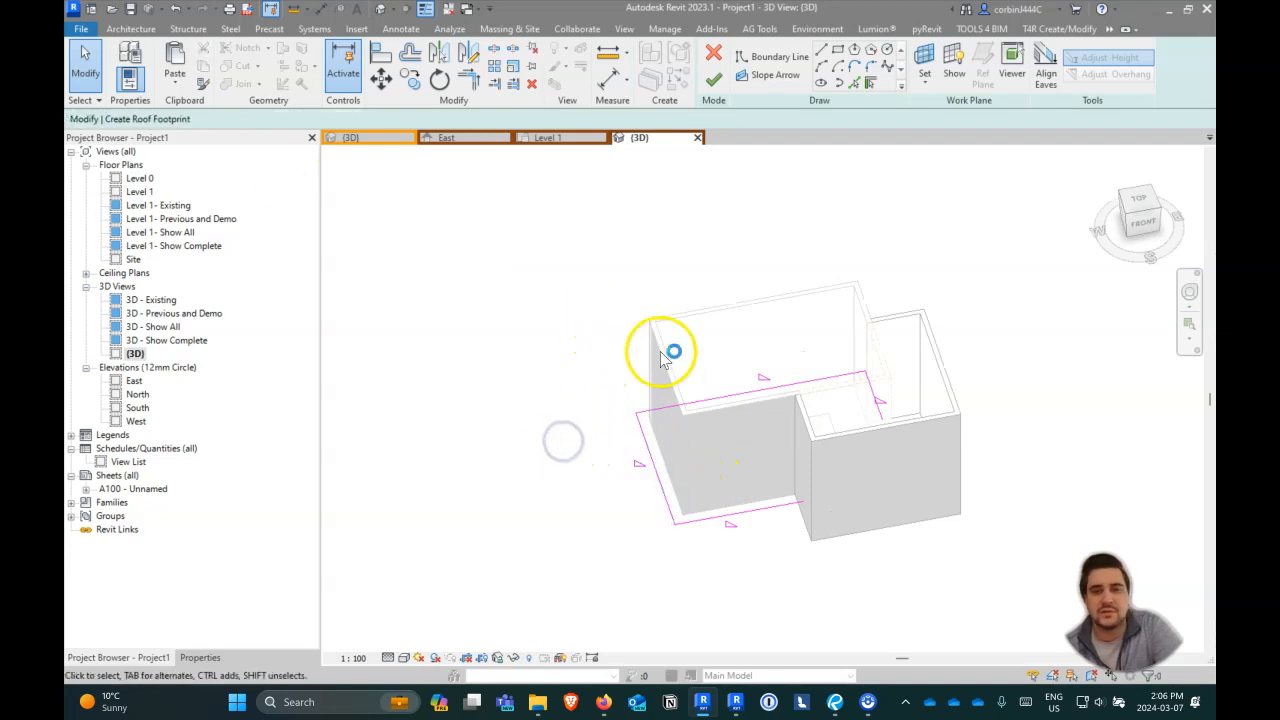
- Trim the front and right boundary lines to a corner and finish the roof without attaching the walls
{"action": "left_click", "coordinate": [228, 33]}
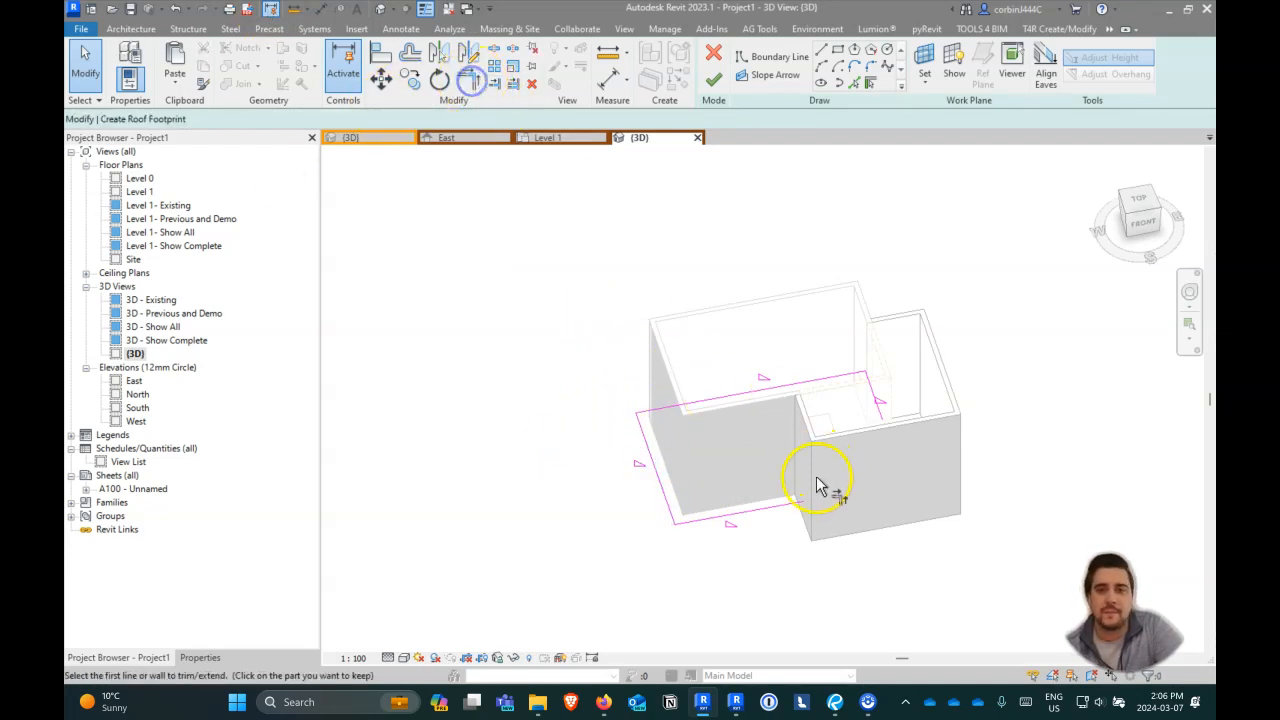
{"action": "key", "text": "t"}
{"action": "key", "text": "r"}
{"action": "left_click", "coordinate": [772, 508]}
{"action": "left_click", "coordinate": [878, 410]}
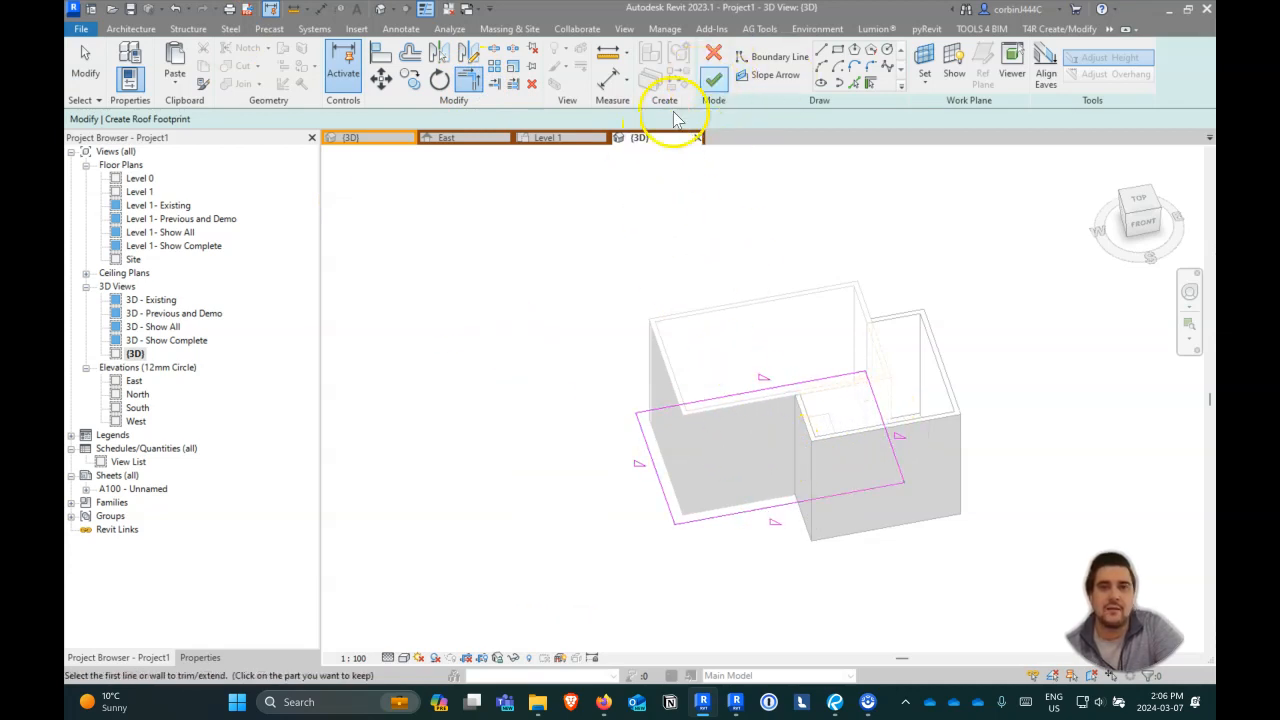
{"action": "left_click", "coordinate": [713, 81]}
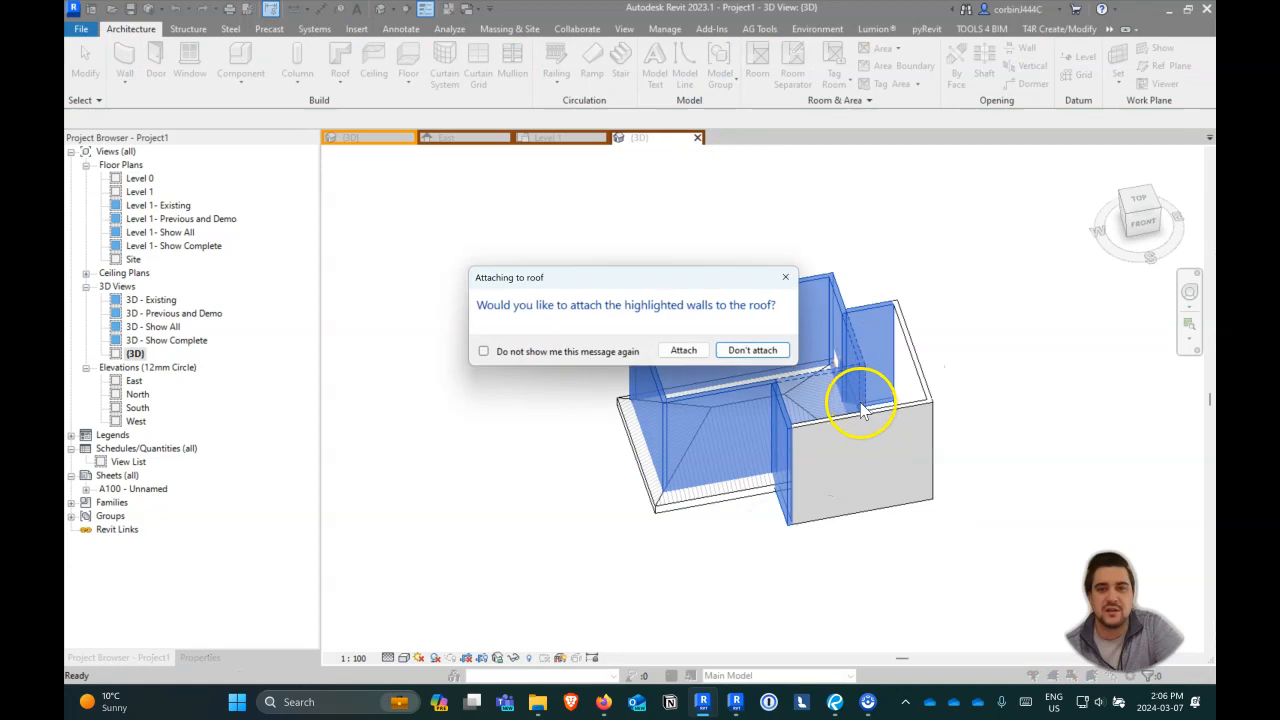
{"action": "left_click", "coordinate": [750, 350]}
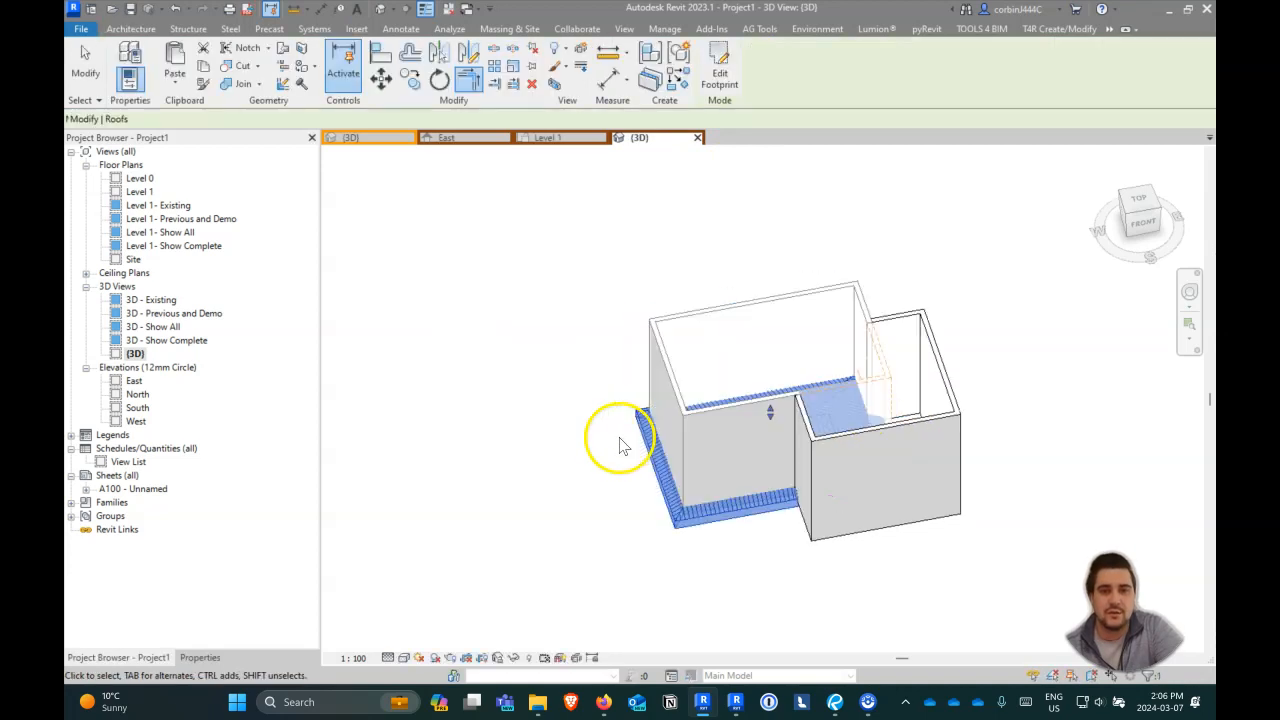
- Set the roof's base level to Level 0
{"action": "left_click", "coordinate": [200, 657]}
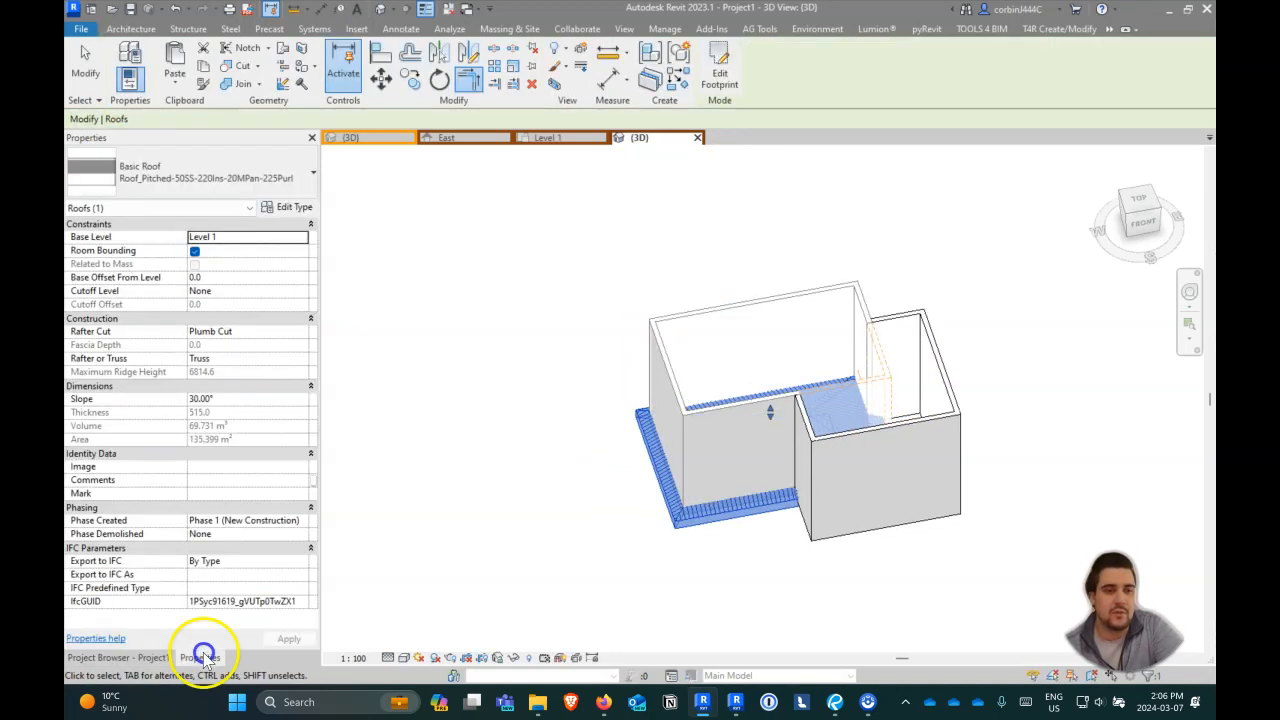
{"action": "left_click", "coordinate": [300, 240]}
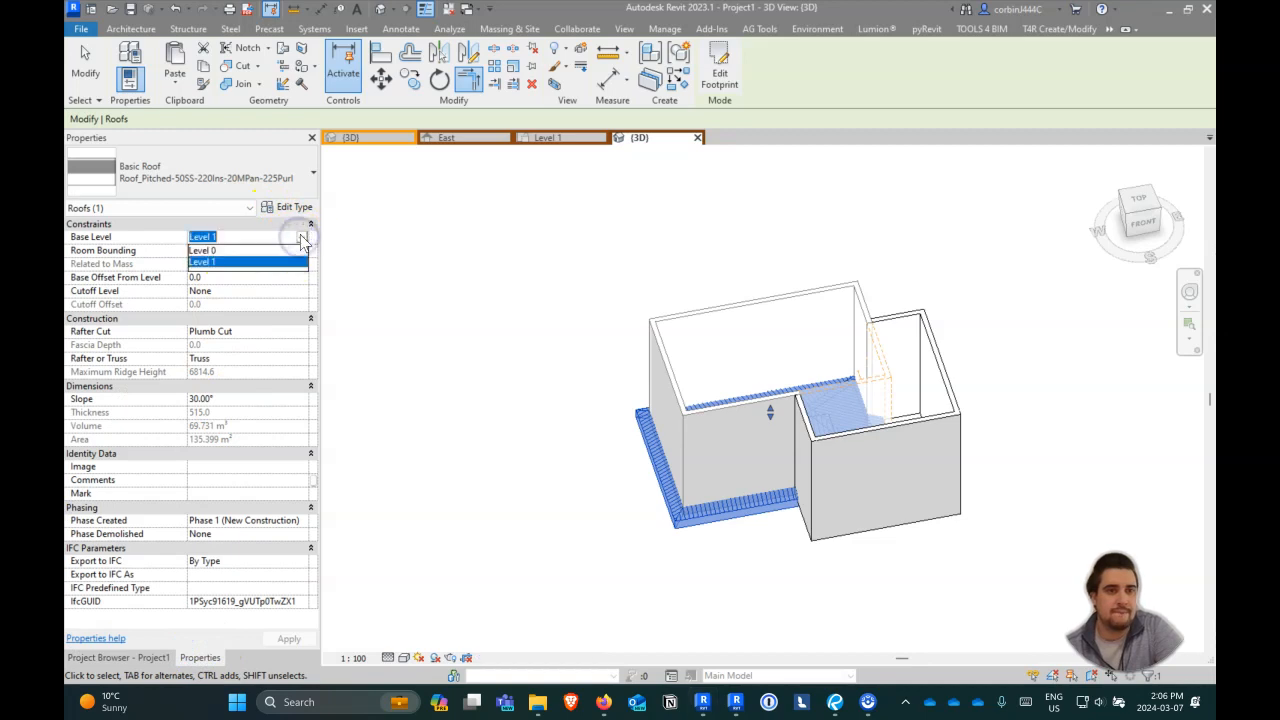
{"action": "left_click", "coordinate": [455, 285]}
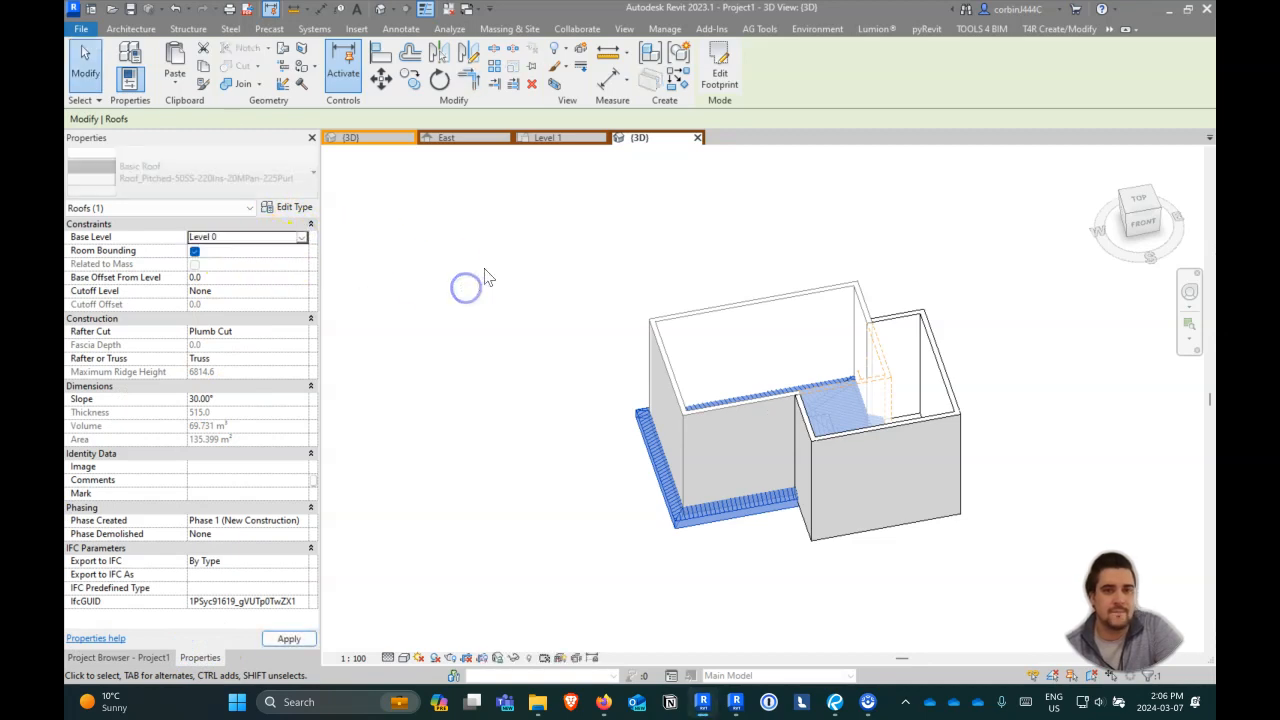
- Set all walls of both blocks to base constraint Level 0 and top constraint Up to level: Level 1
{"action": "key", "text": "Tab"}
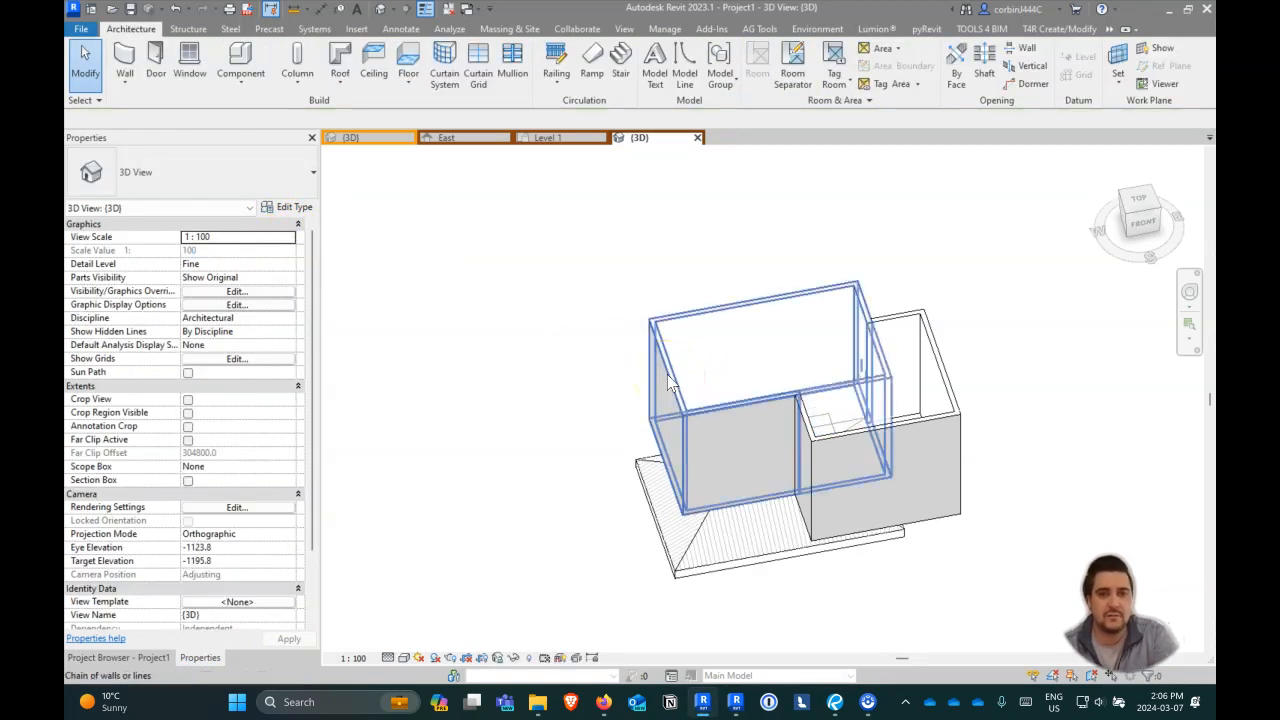
{"action": "left_click", "coordinate": [668, 378]}
{"action": "middle_click_drag", "start_coordinate": [886, 434], "coordinate": [877, 149], "text": "shift"}
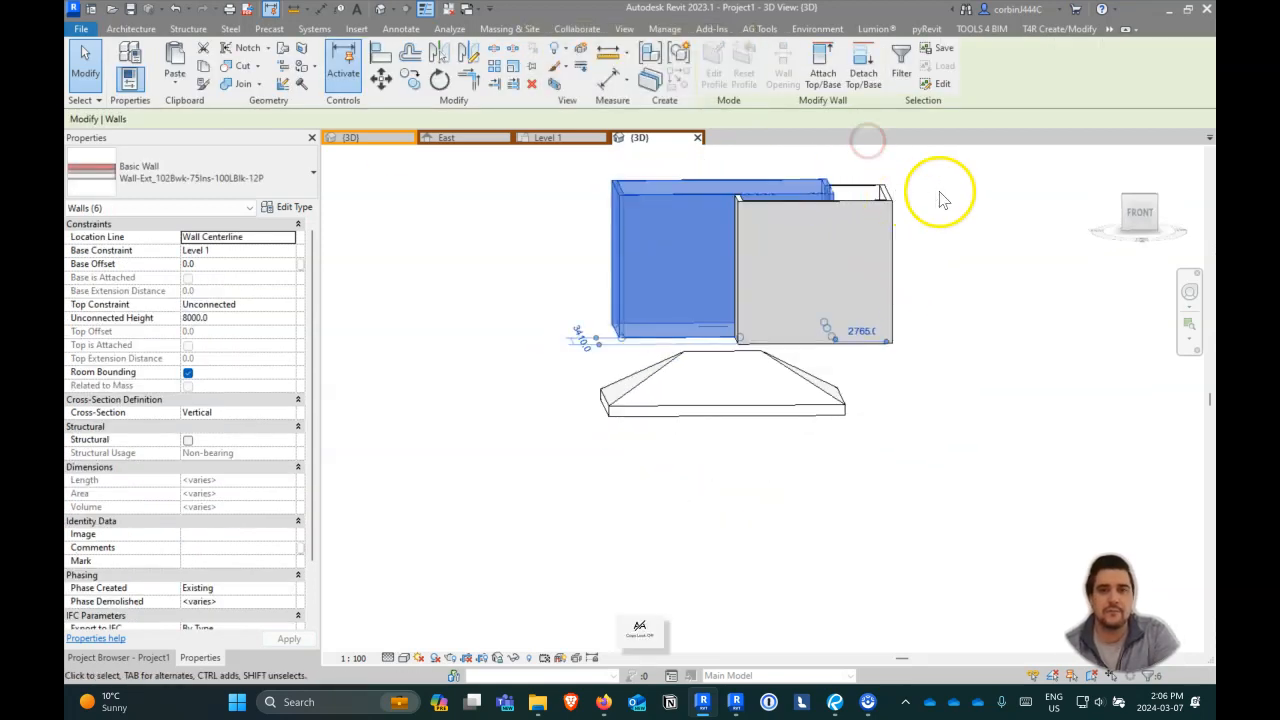
{"action": "left_click_drag", "start_coordinate": [941, 170], "coordinate": [520, 306]}
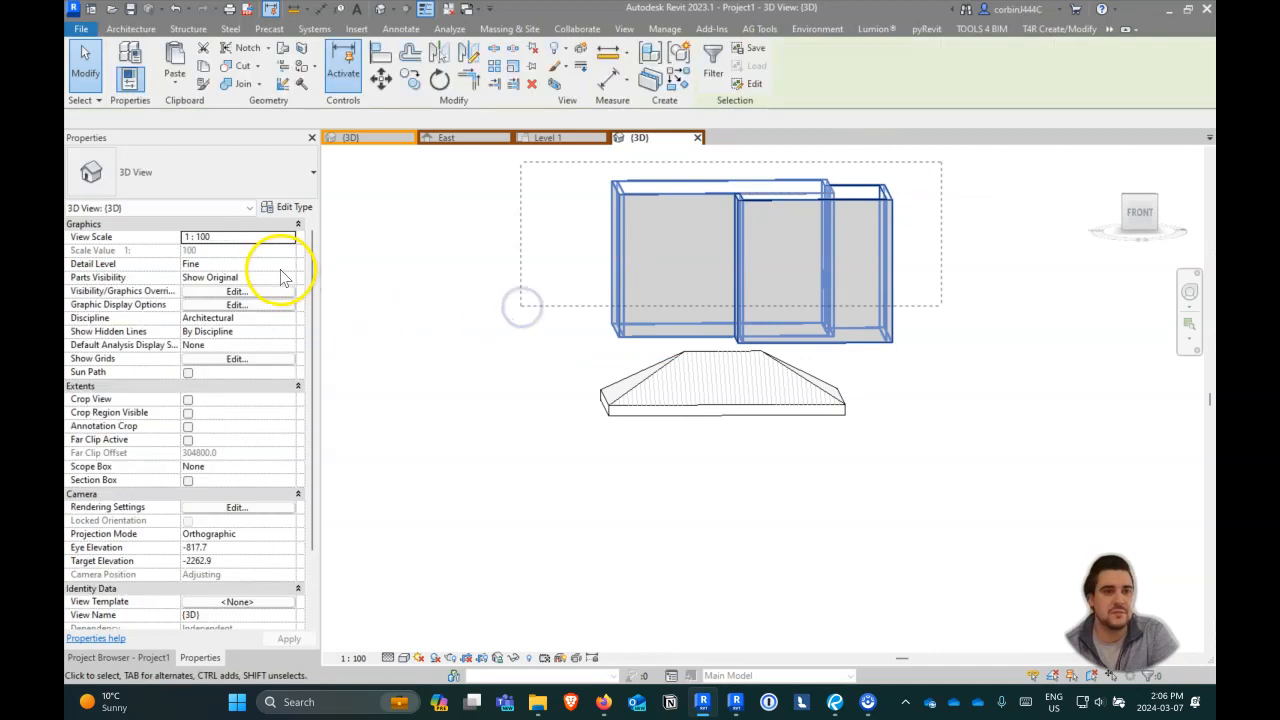
{"action": "left_click_drag", "start_coordinate": [966, 267], "coordinate": [514, 189]}
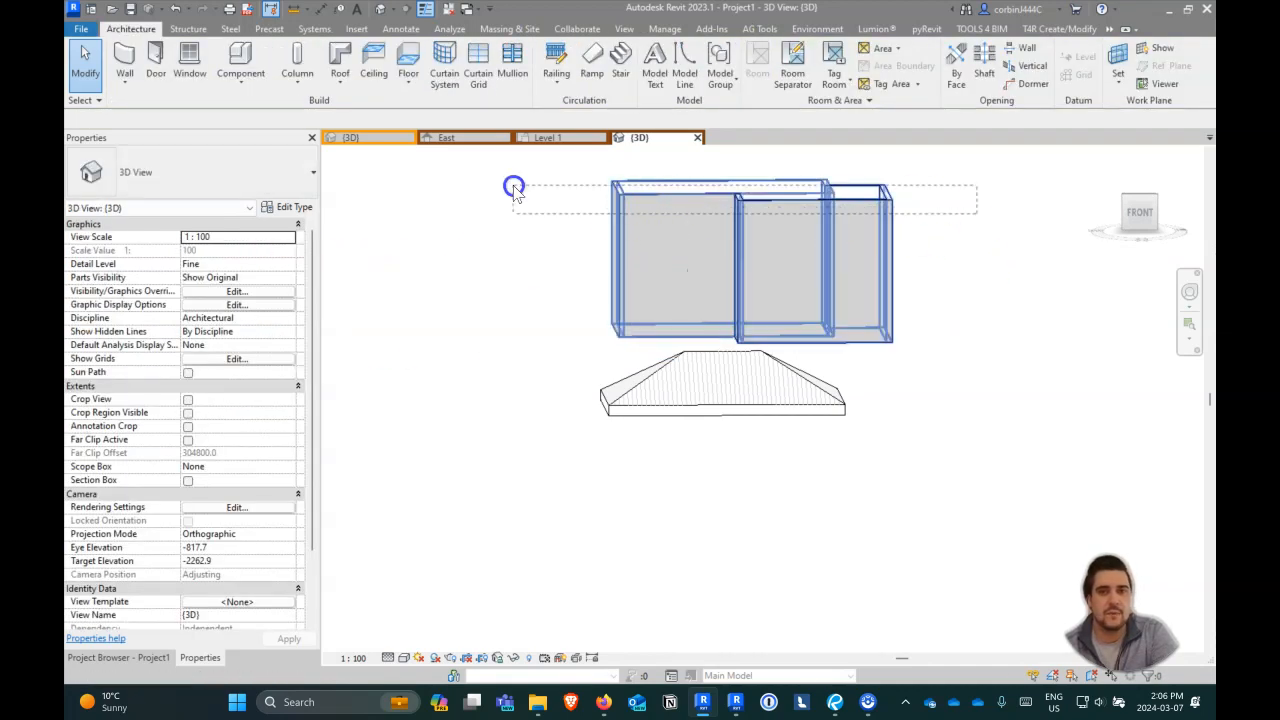
{"action": "left_click", "coordinate": [277, 251]}
{"action": "left_click", "coordinate": [288, 251]}
{"action": "left_click", "coordinate": [250, 264]}
{"action": "left_click", "coordinate": [286, 304]}
{"action": "left_click", "coordinate": [288, 304]}
{"action": "left_click", "coordinate": [237, 345]}
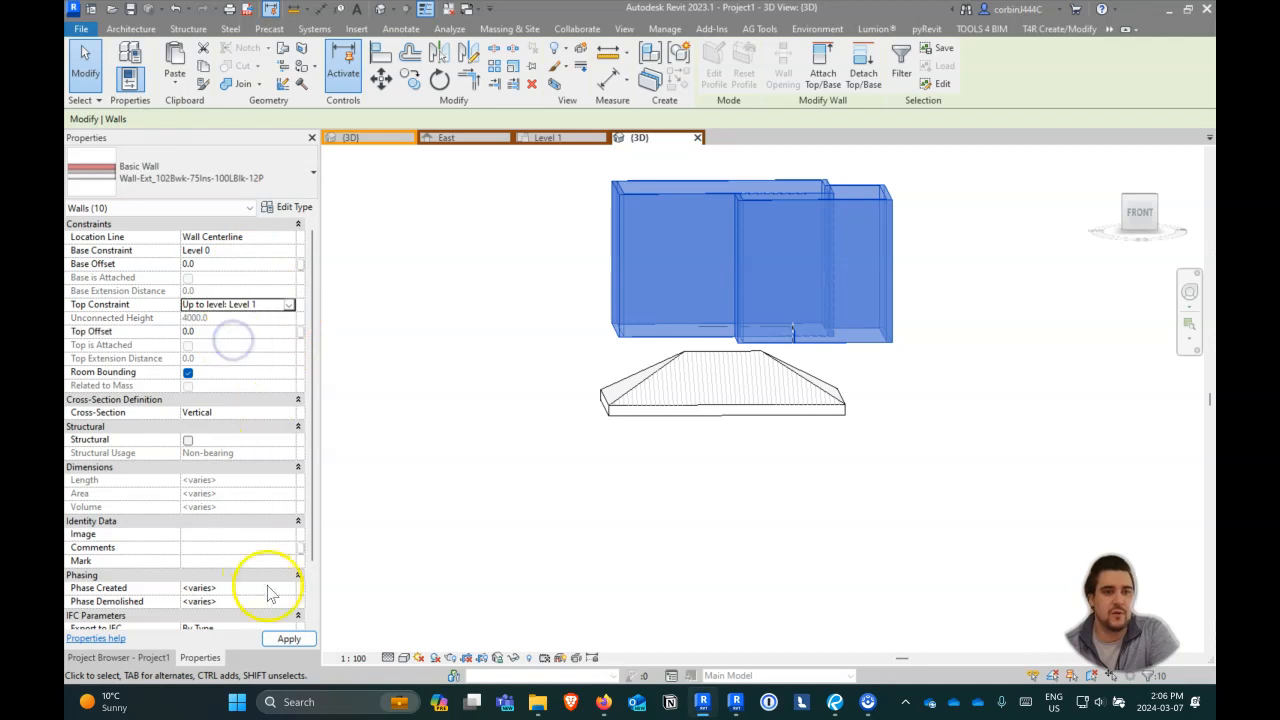
{"action": "left_click", "coordinate": [289, 638]}
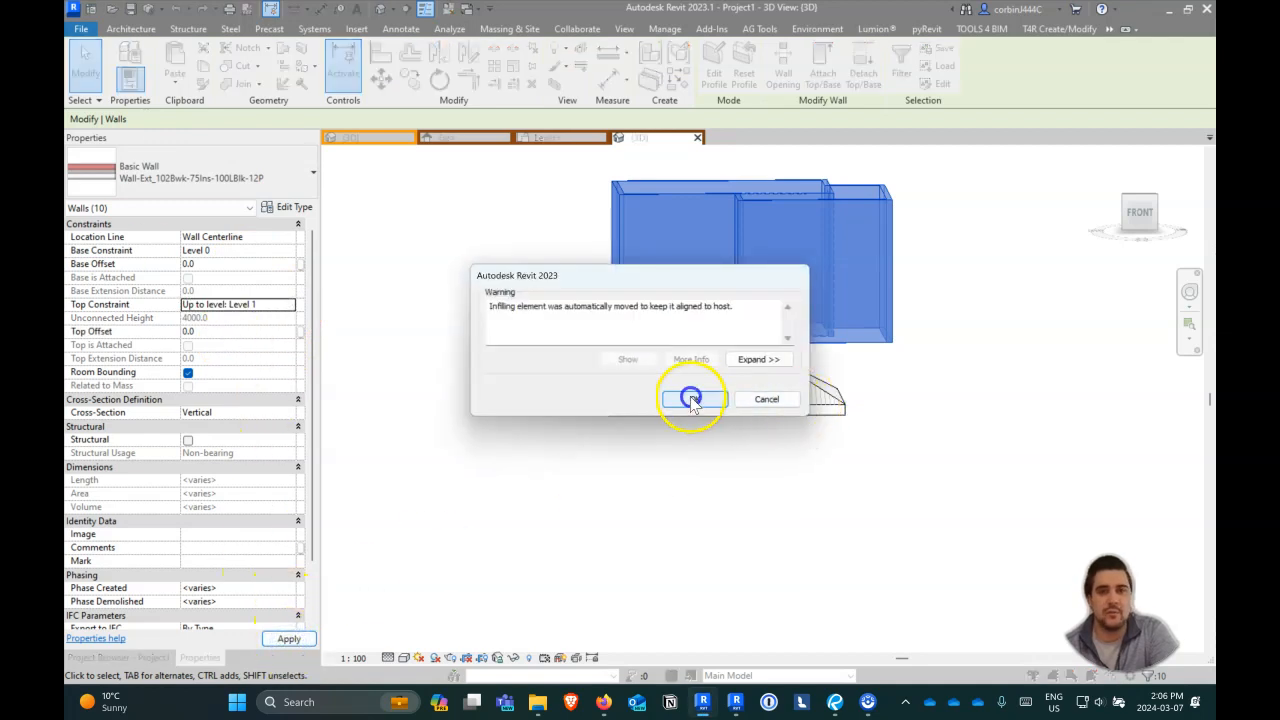
{"action": "left_click", "coordinate": [691, 399]}
- Host the floating window on Level 0 with a sill height of 600
{"action": "left_click", "coordinate": [609, 398]}
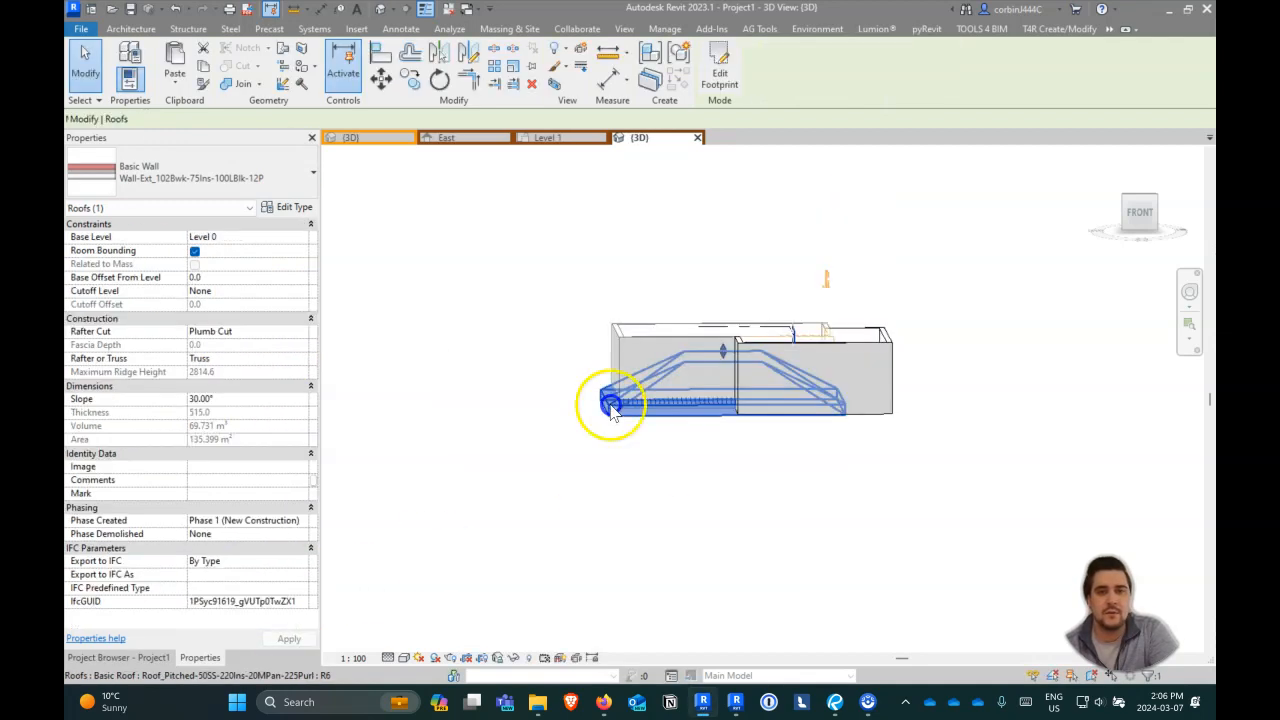
{"action": "left_click", "coordinate": [826, 280]}
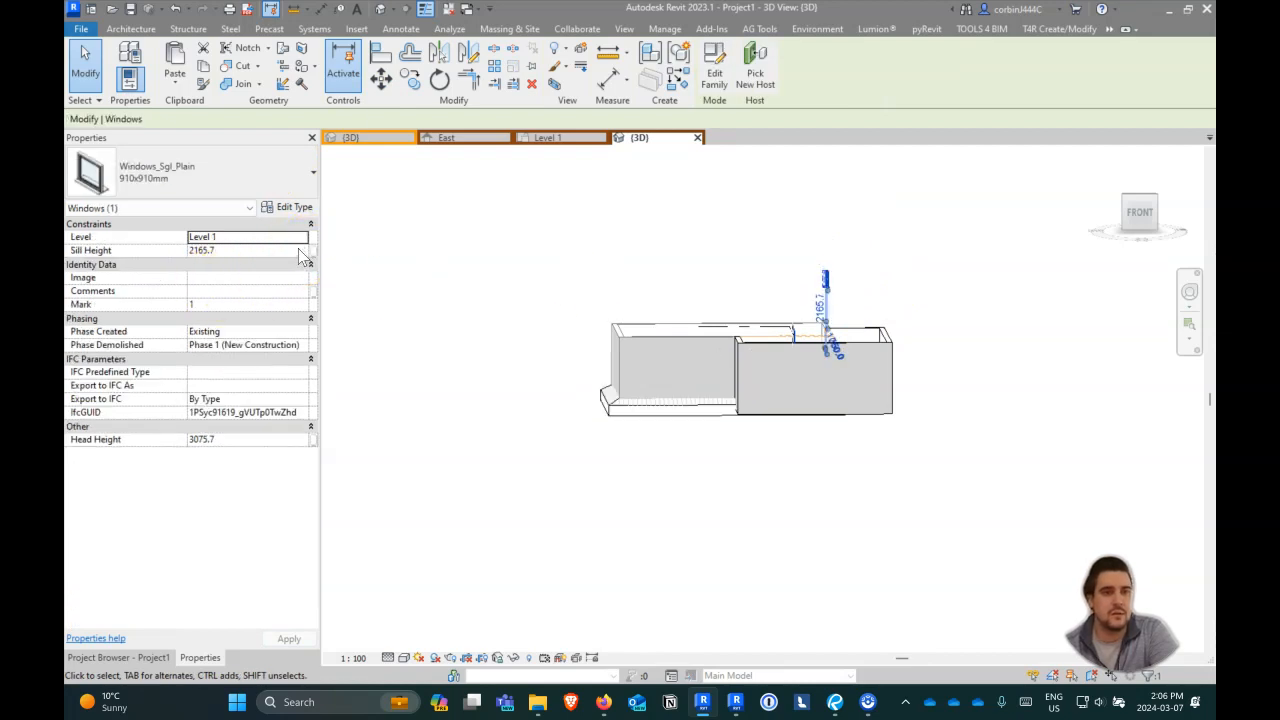
{"action": "left_click", "coordinate": [301, 237]}
{"action": "left_click", "coordinate": [262, 250]}
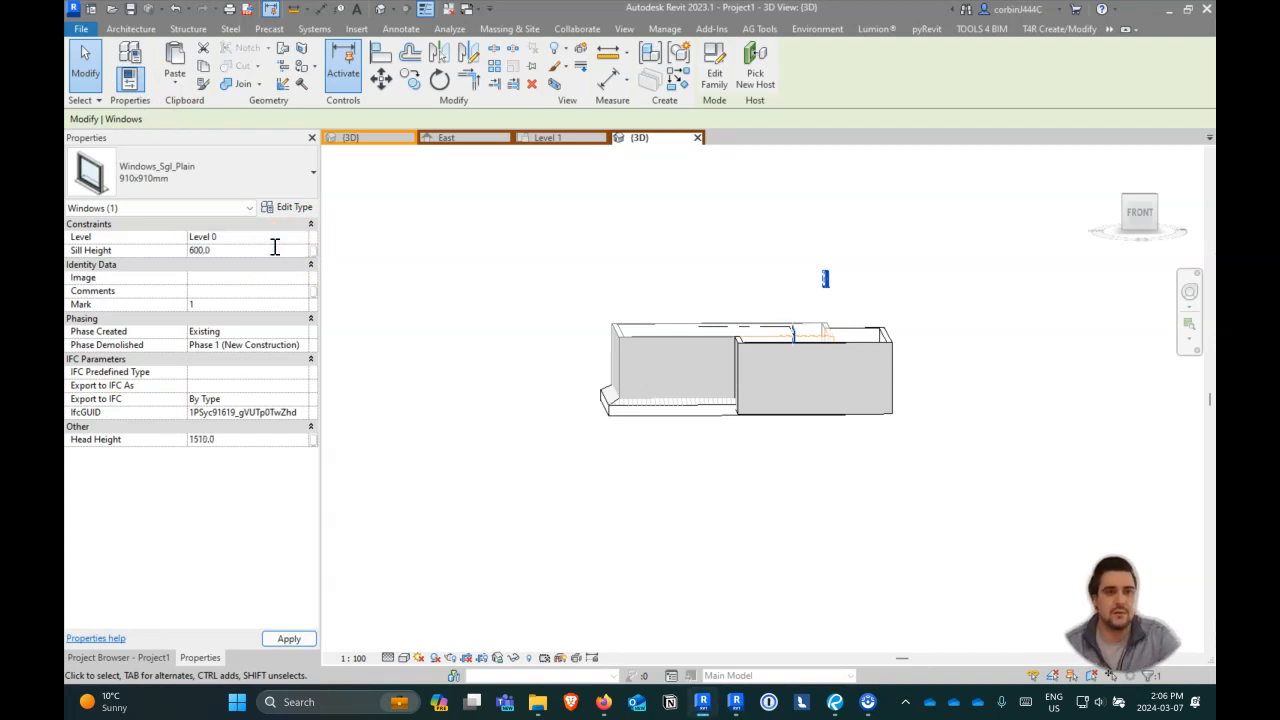
{"action": "key", "text": "Escape"}
- Set the hip roof's base level to Level 1
{"action": "left_click", "coordinate": [640, 408]}
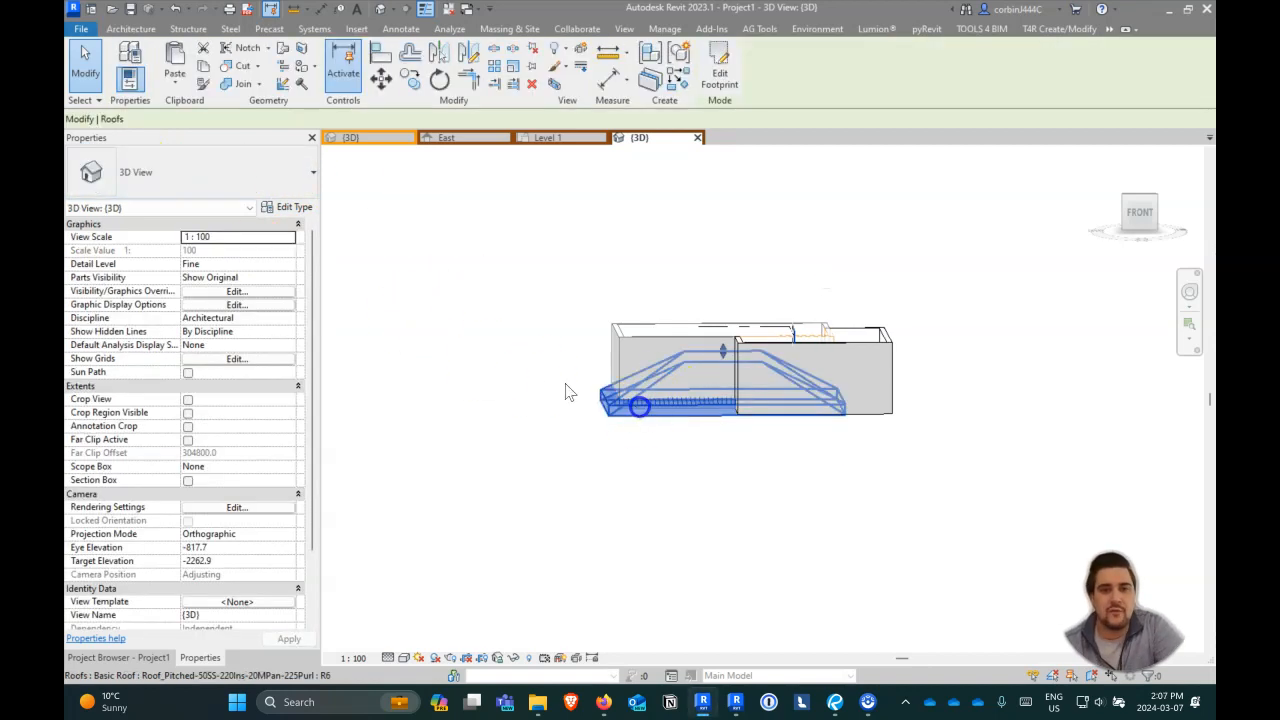
{"action": "left_click", "coordinate": [297, 237]}
{"action": "left_click", "coordinate": [301, 237]}
{"action": "left_click", "coordinate": [265, 265]}
{"action": "left_click", "coordinate": [561, 500]}
- Start a roof by footprint on Level 1 with a 600 overhang and sloped boundary lines picked from the extension's four outer walls
{"action": "middle_click_drag", "start_coordinate": [974, 460], "coordinate": [842, 566], "text": "shift"}
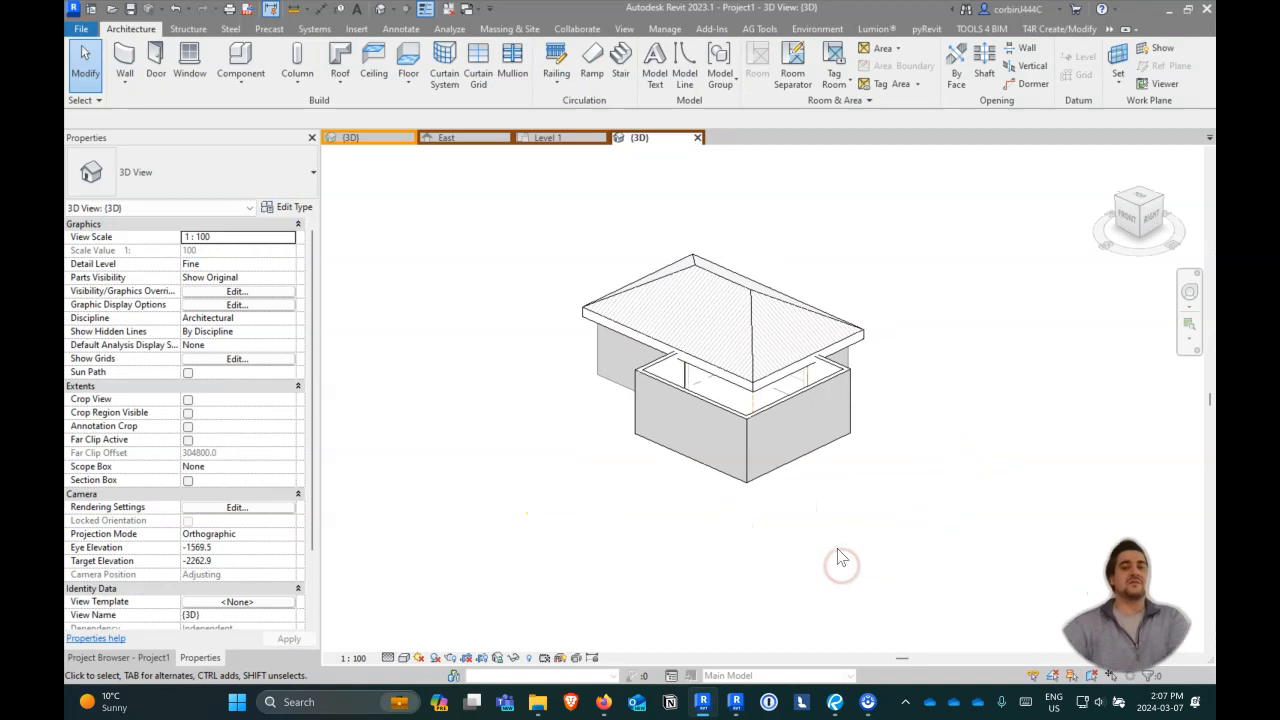
{"action": "middle_click_drag", "start_coordinate": [807, 526], "coordinate": [880, 510], "text": "shift"}
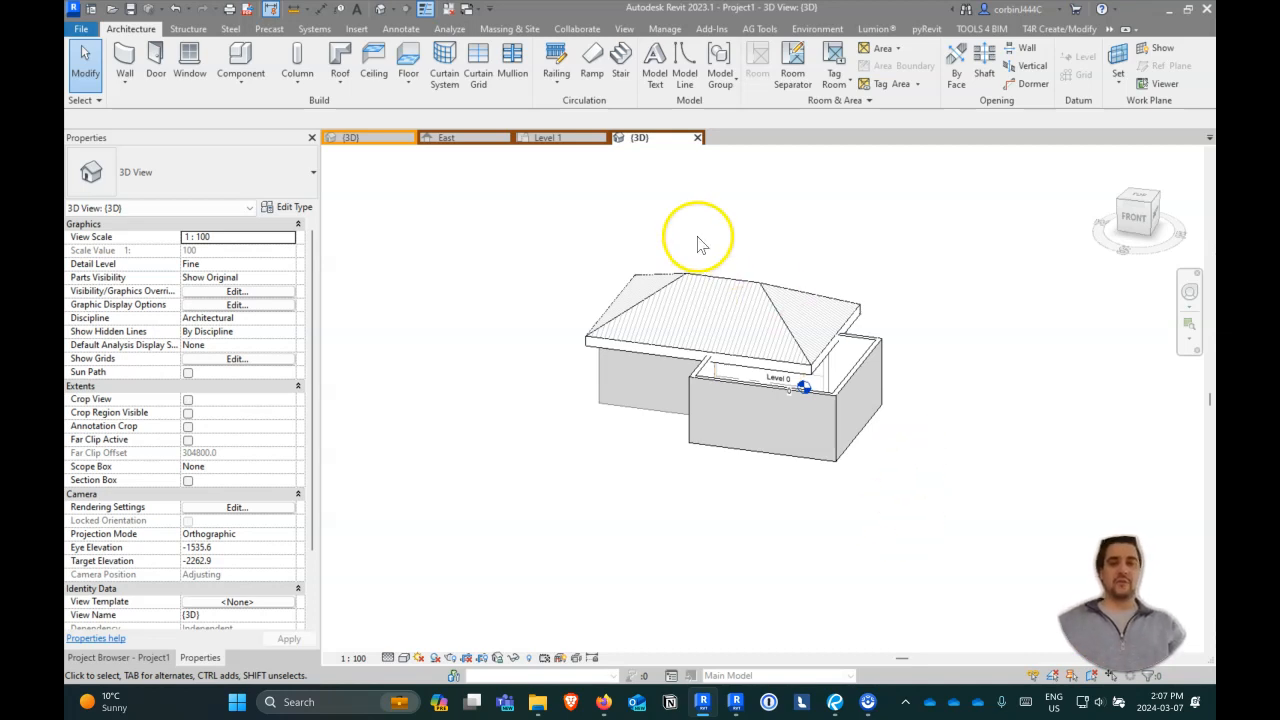
{"action": "left_click", "coordinate": [1135, 198]}
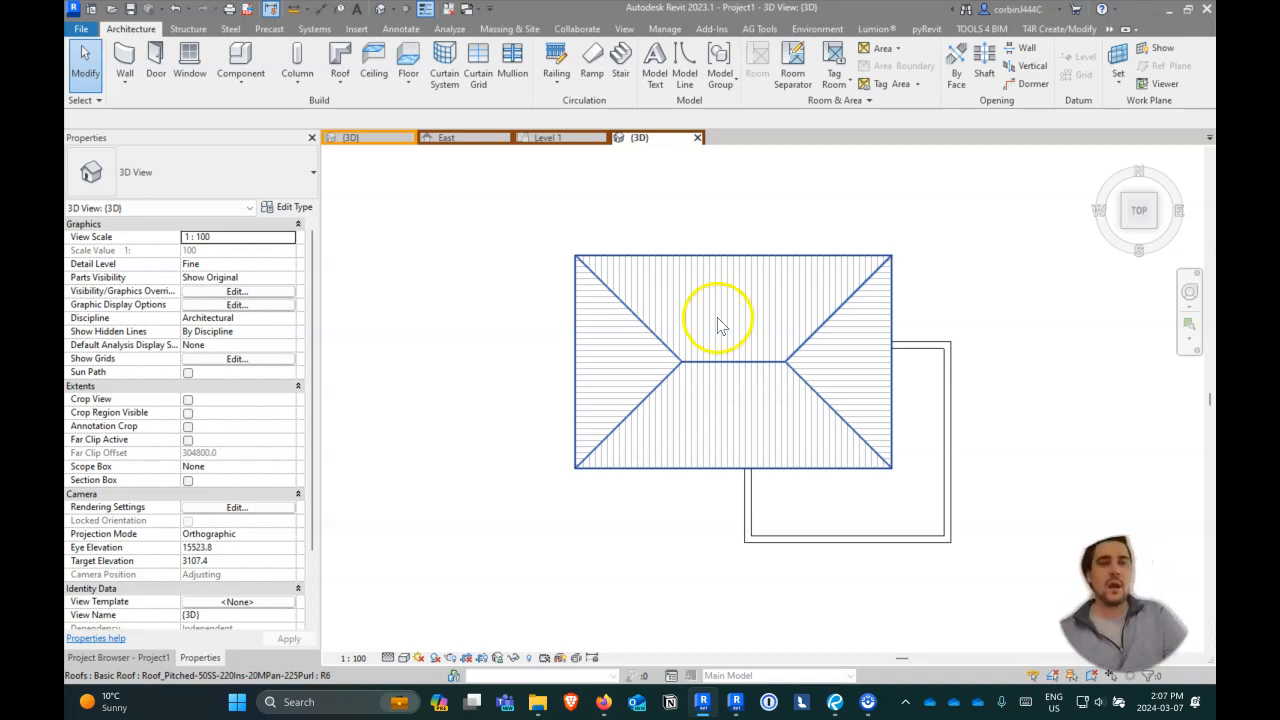
{"action": "left_click", "coordinate": [340, 55]}
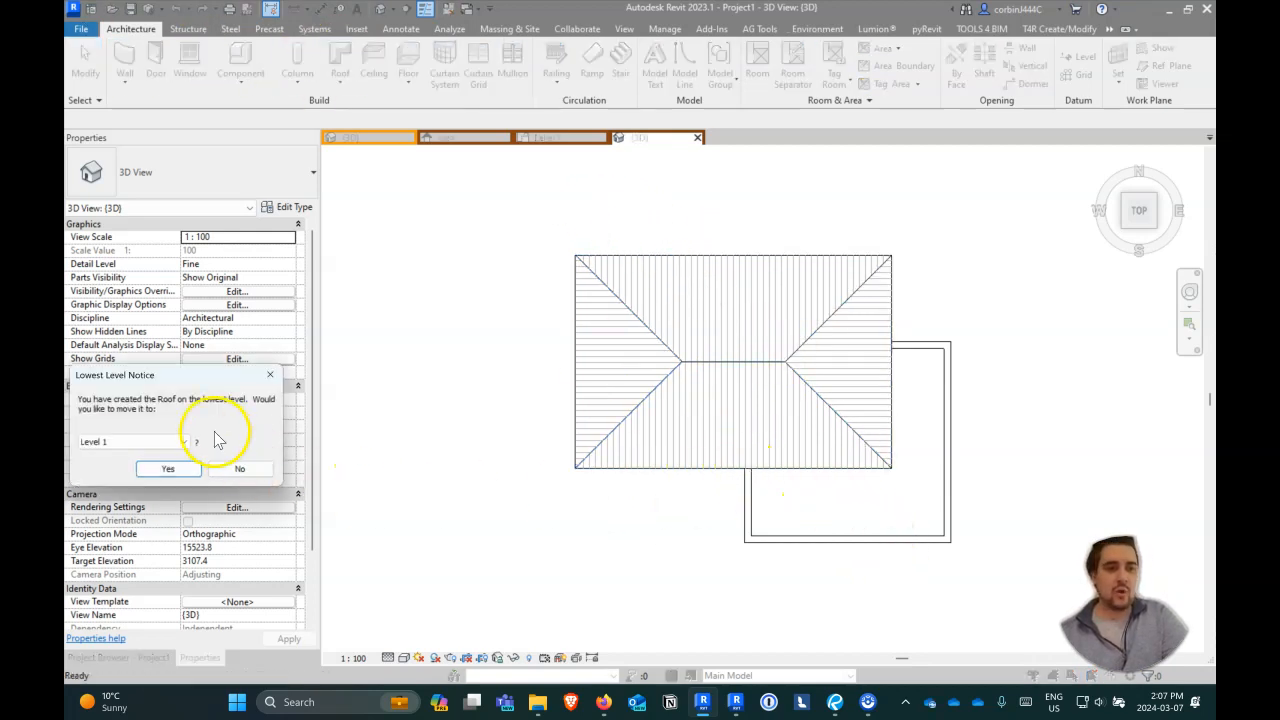
{"action": "left_click", "coordinate": [171, 467]}
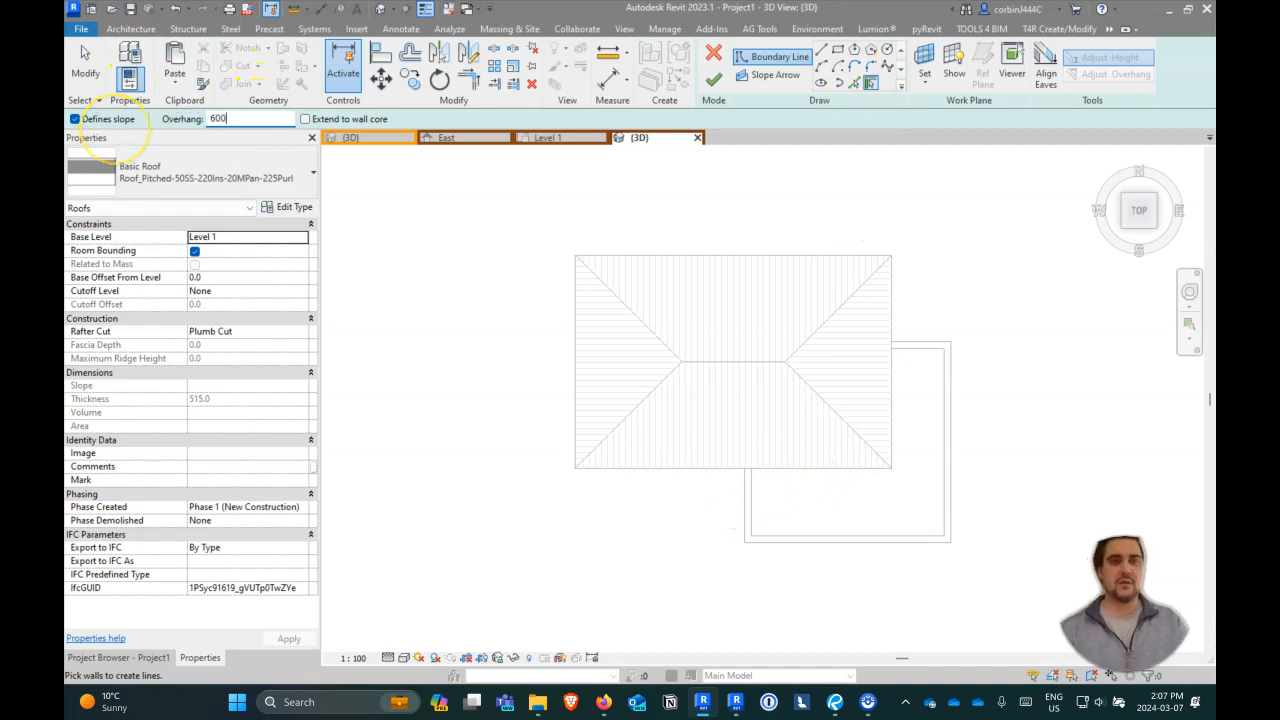
{"action": "left_click", "coordinate": [663, 590]}
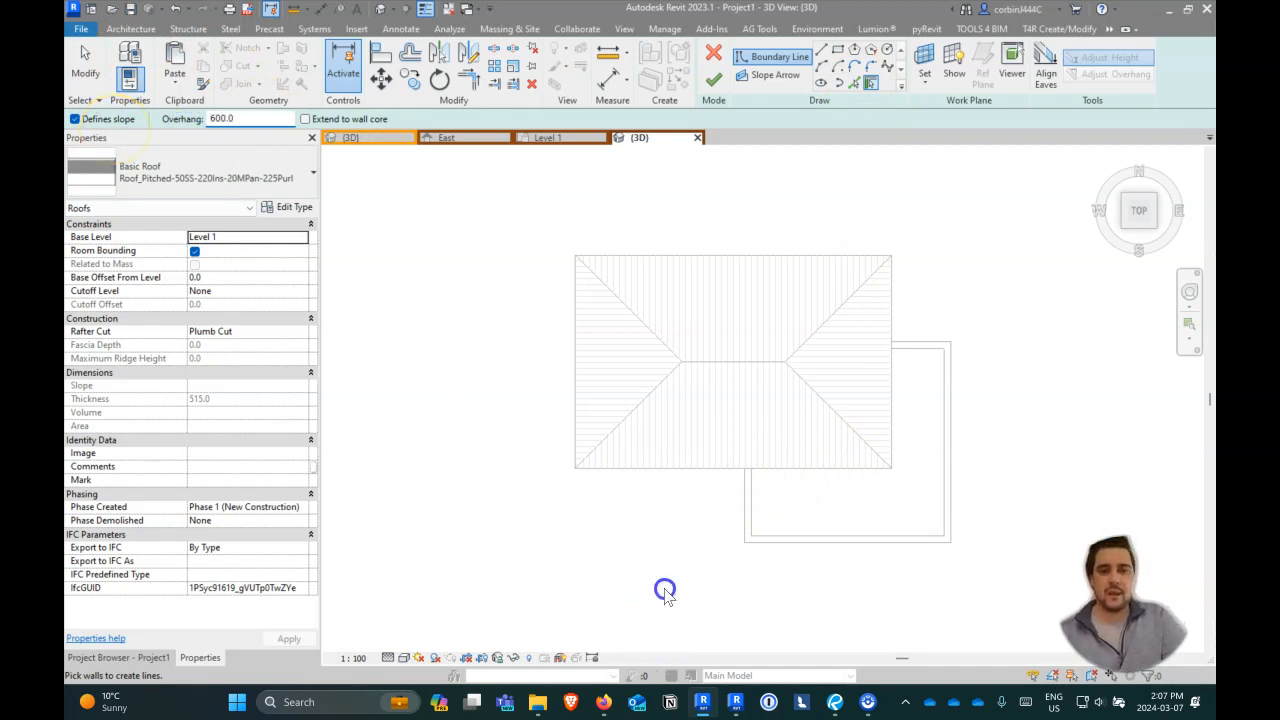
{"action": "left_click", "coordinate": [748, 500]}
{"action": "left_click", "coordinate": [797, 538]}
{"action": "left_click", "coordinate": [948, 478]}
{"action": "left_click", "coordinate": [907, 345]}
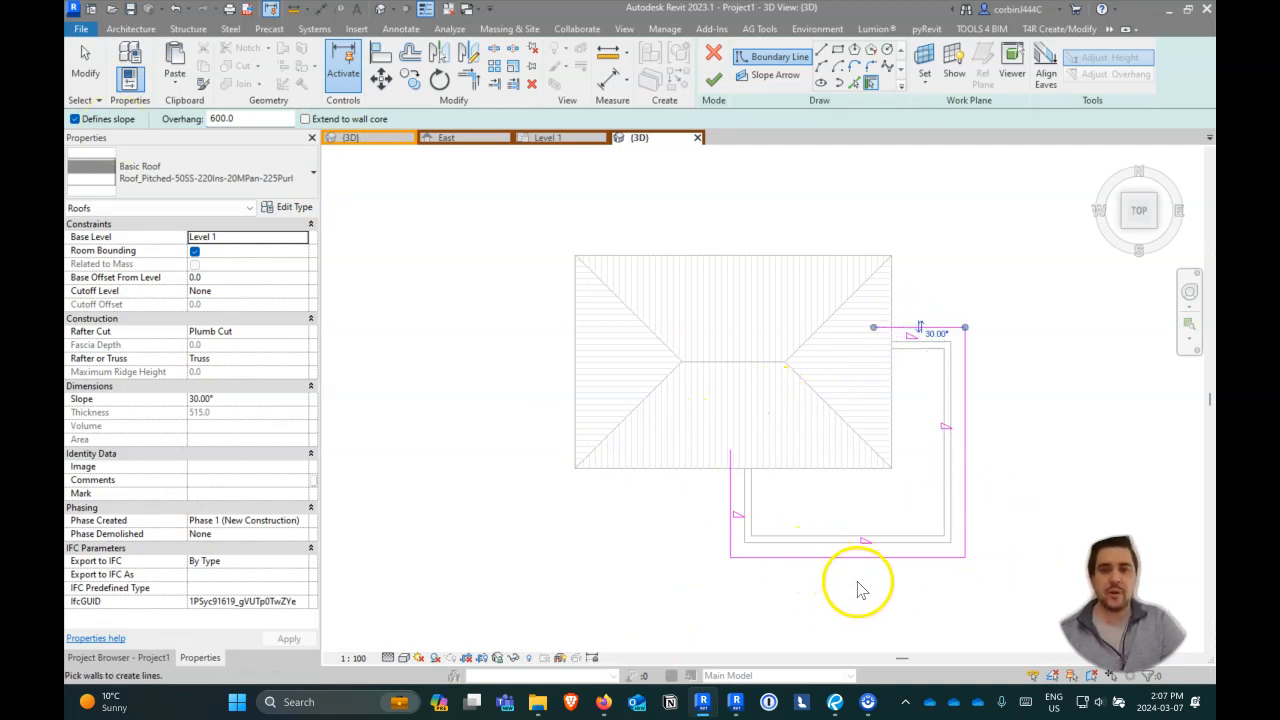
- Trim the open boundary lines to a closed corner over the existing roof and finish the extension's roof footprint
{"action": "left_click", "coordinate": [468, 78]}
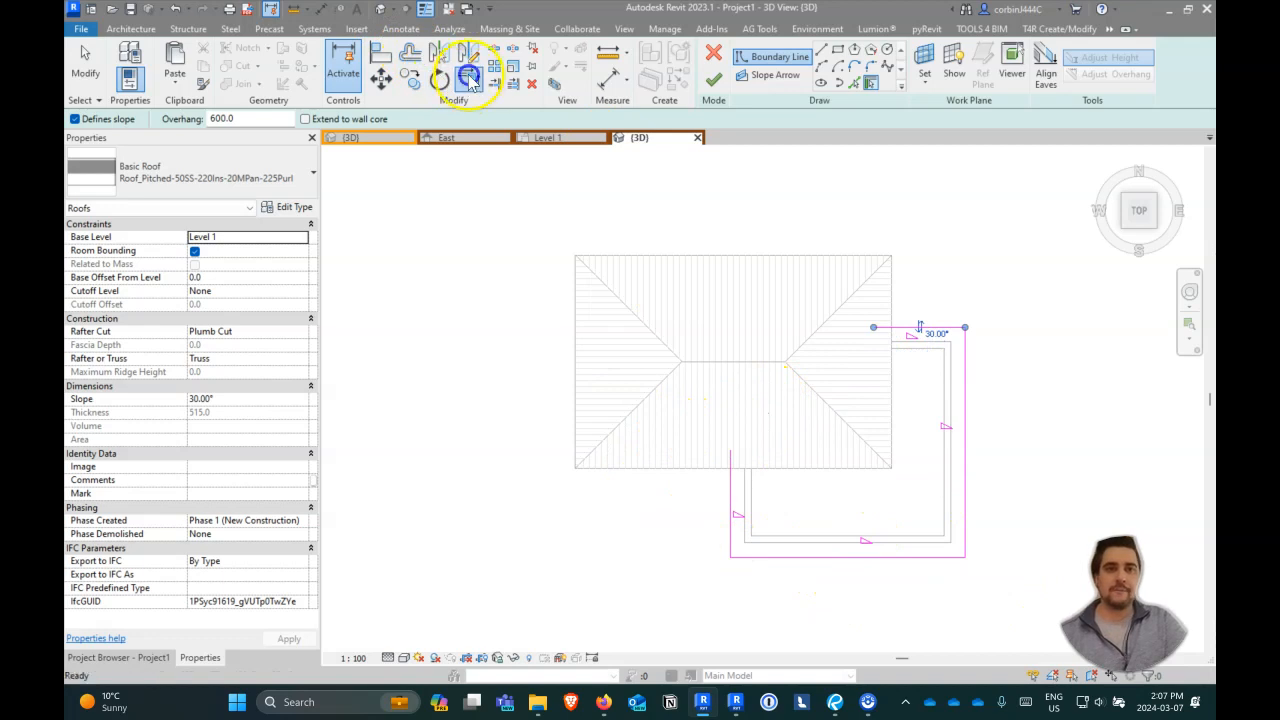
{"action": "left_click", "coordinate": [732, 505]}
{"action": "left_click", "coordinate": [915, 340]}
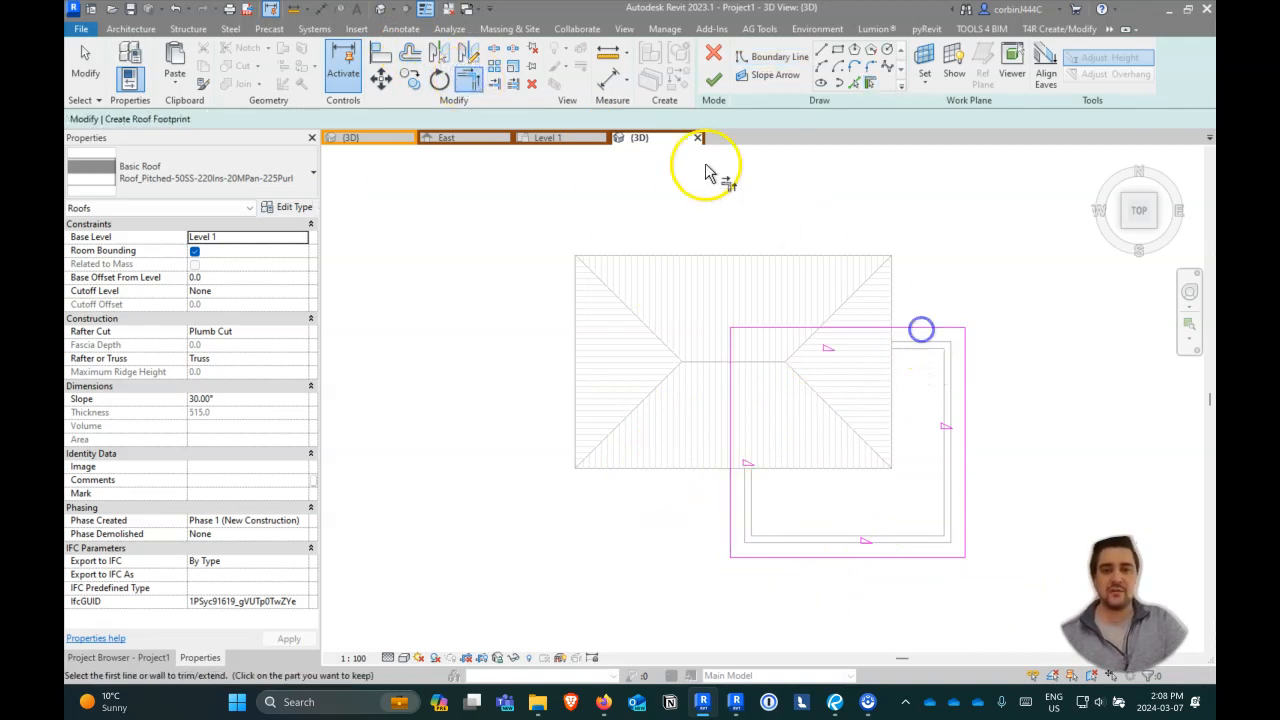
{"action": "left_click", "coordinate": [712, 82]}
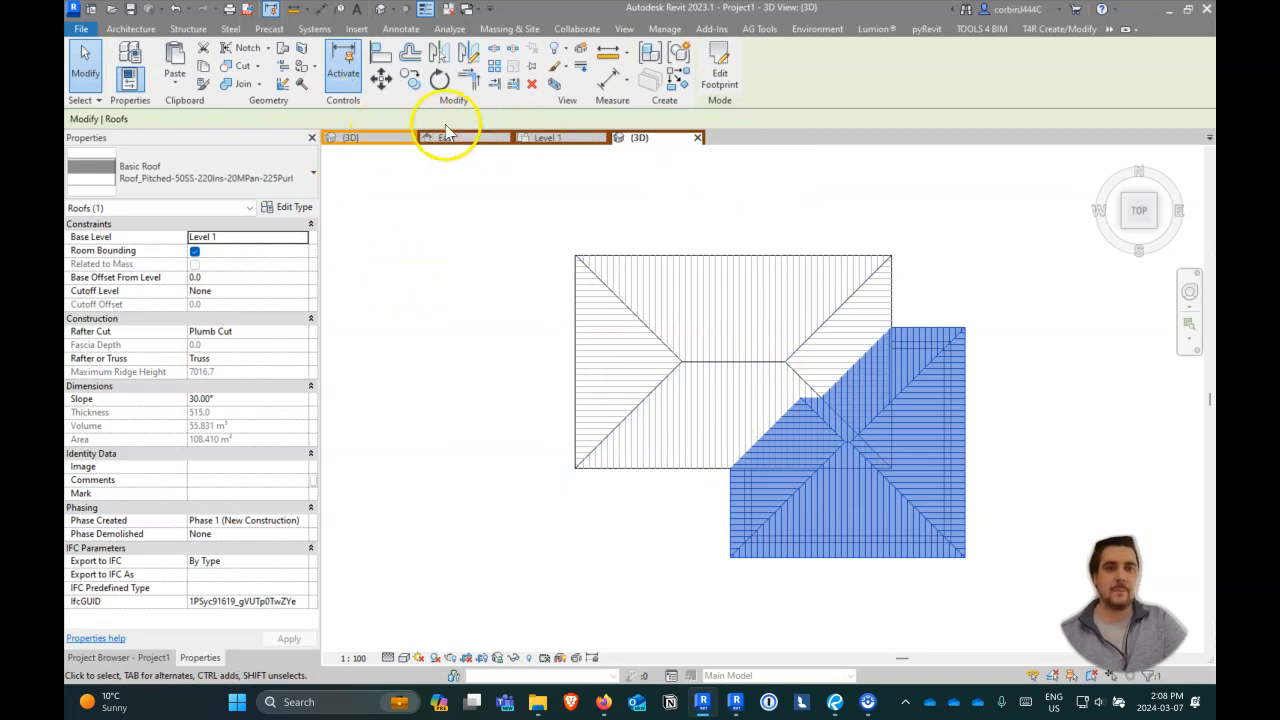
- Set the Phase Created of the original building's hip roof to Existing
{"action": "middle_click_drag", "start_coordinate": [749, 514], "coordinate": [836, 180], "text": "shift"}
{"action": "middle_click_drag", "start_coordinate": [766, 577], "coordinate": [993, 662], "text": "shift"}
{"action": "middle_click_drag", "start_coordinate": [757, 607], "coordinate": [691, 651], "text": "shift"}
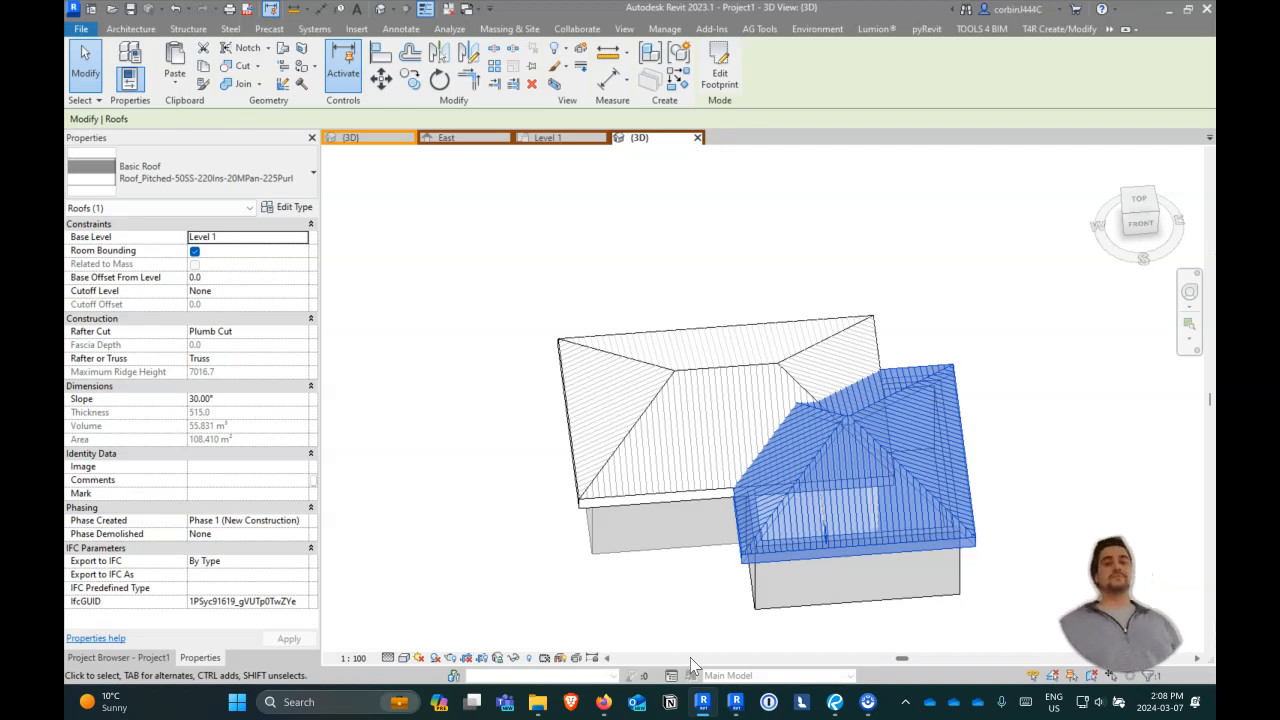
{"action": "left_click", "coordinate": [1139, 200]}
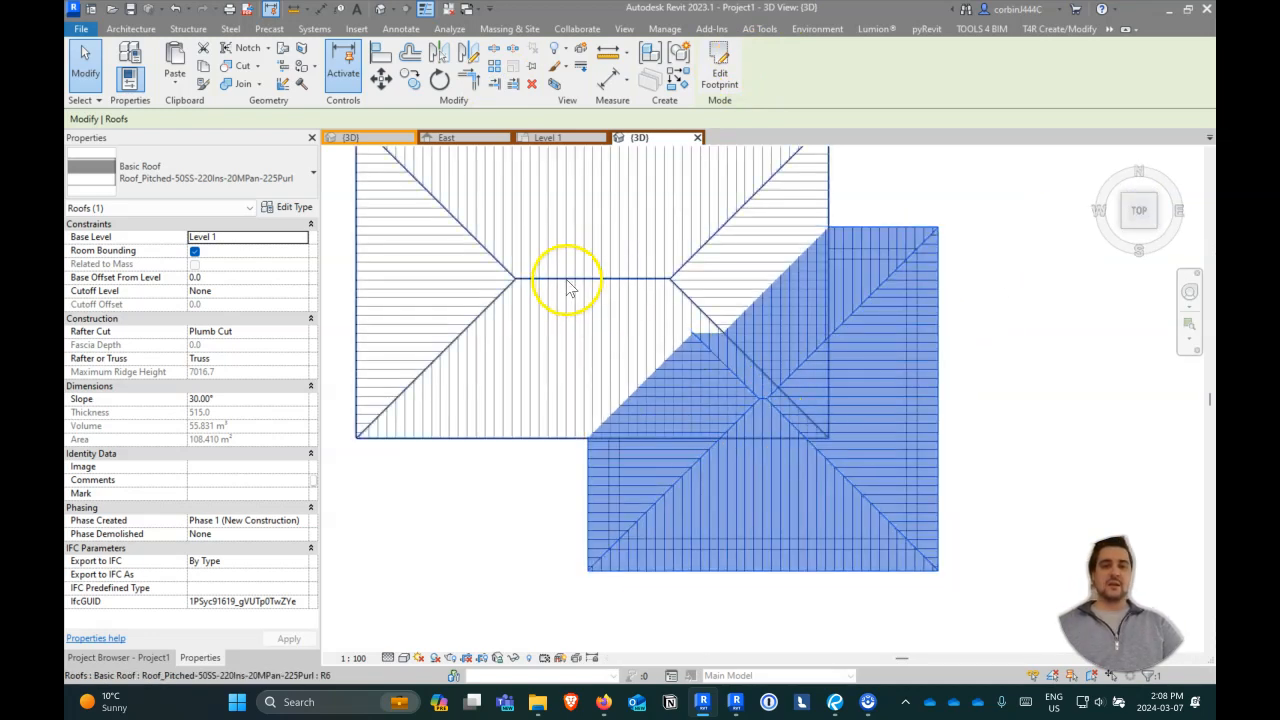
{"action": "left_click", "coordinate": [553, 276]}
{"action": "left_click", "coordinate": [295, 528]}
{"action": "left_click", "coordinate": [303, 520]}
{"action": "left_click", "coordinate": [265, 532]}
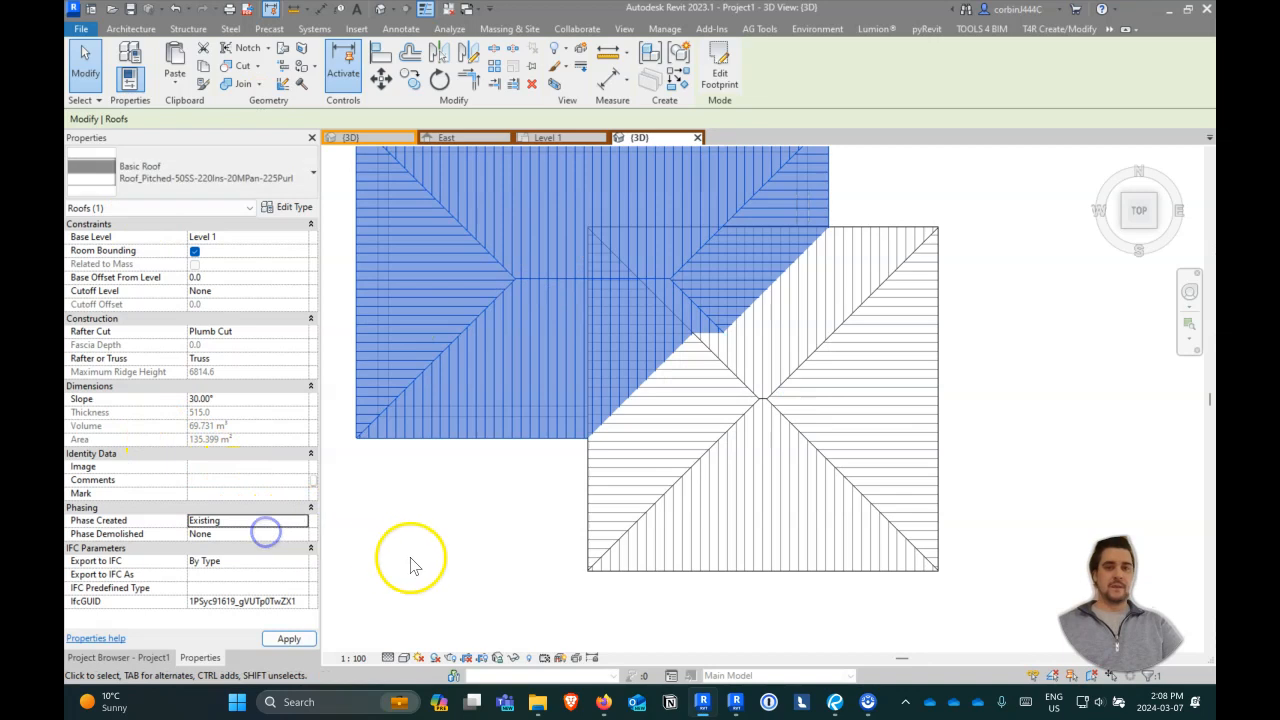
- Join the geometry of the extension roof and the existing hip roof
{"action": "left_click", "coordinate": [334, 557]}
{"action": "scroll", "coordinate": [571, 451], "scroll_direction": "down", "scroll_amount": 3}
{"action": "left_click", "coordinate": [543, 400]}
{"action": "left_click", "coordinate": [547, 452]}
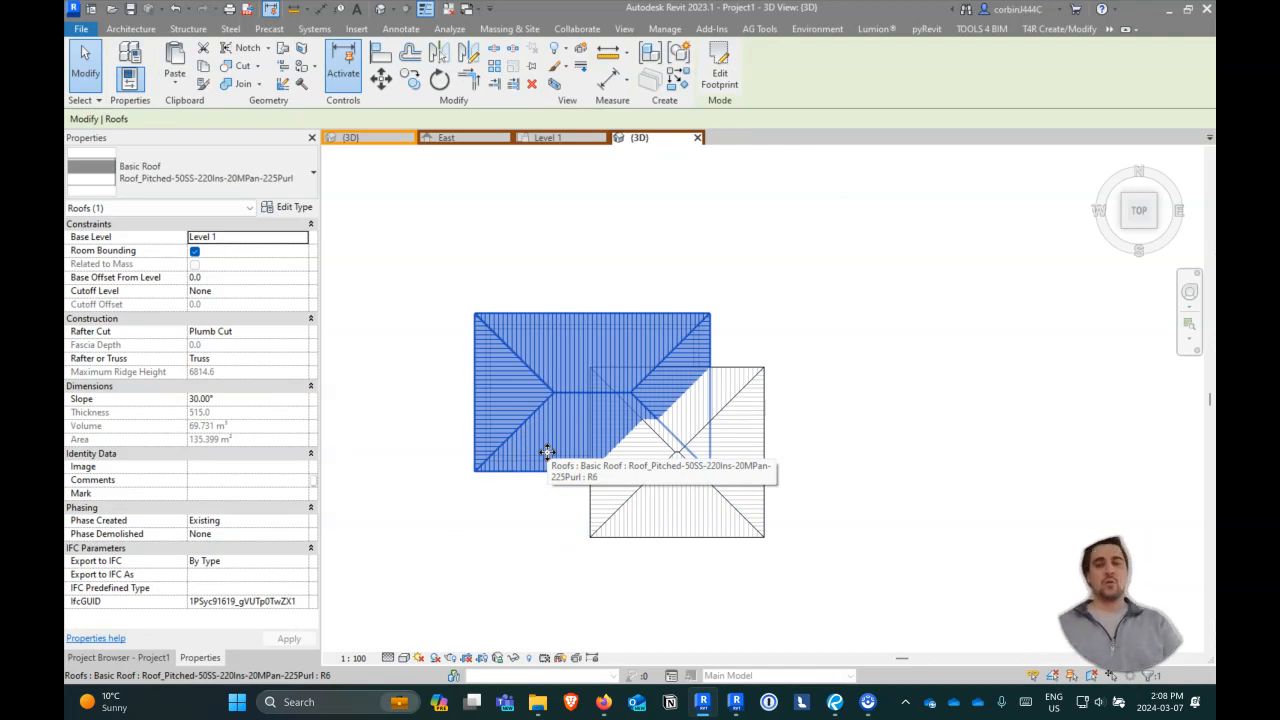
{"action": "left_click", "coordinate": [771, 423]}
{"action": "scroll", "coordinate": [650, 447], "scroll_direction": "up", "scroll_amount": 4}
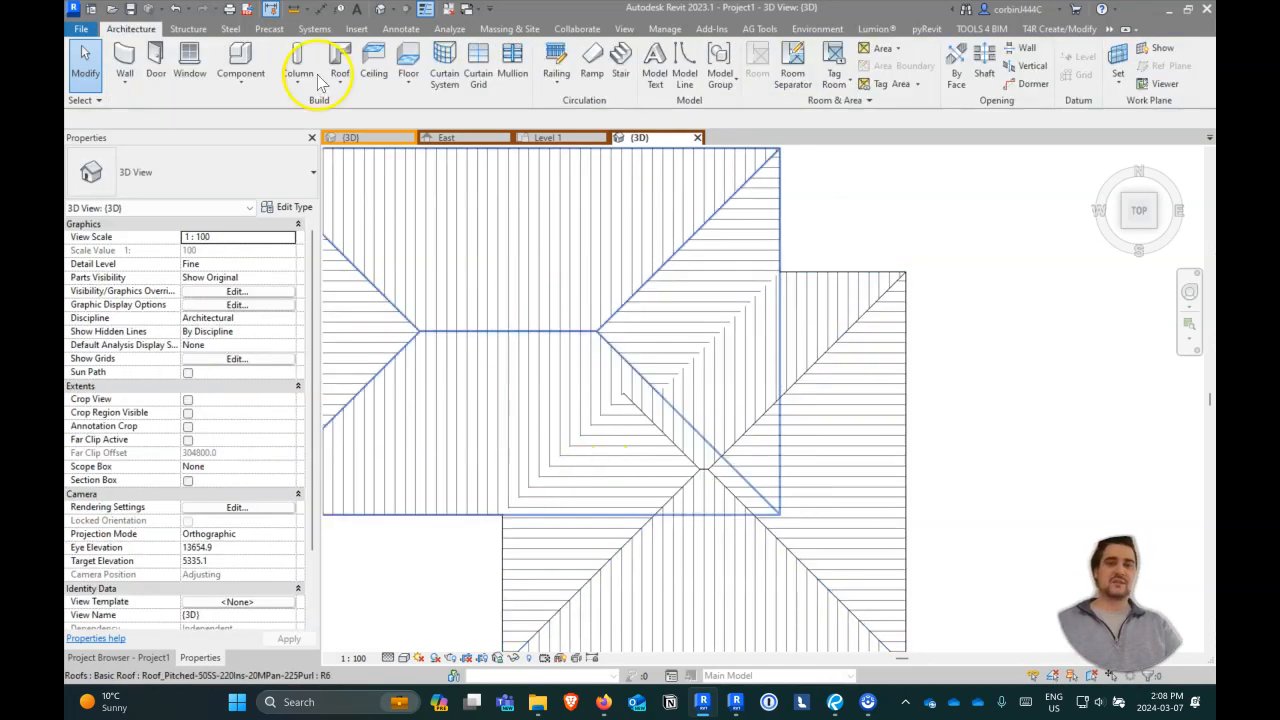
{"action": "left_click", "coordinate": [1108, 30]}
{"action": "left_click", "coordinate": [1050, 73]}
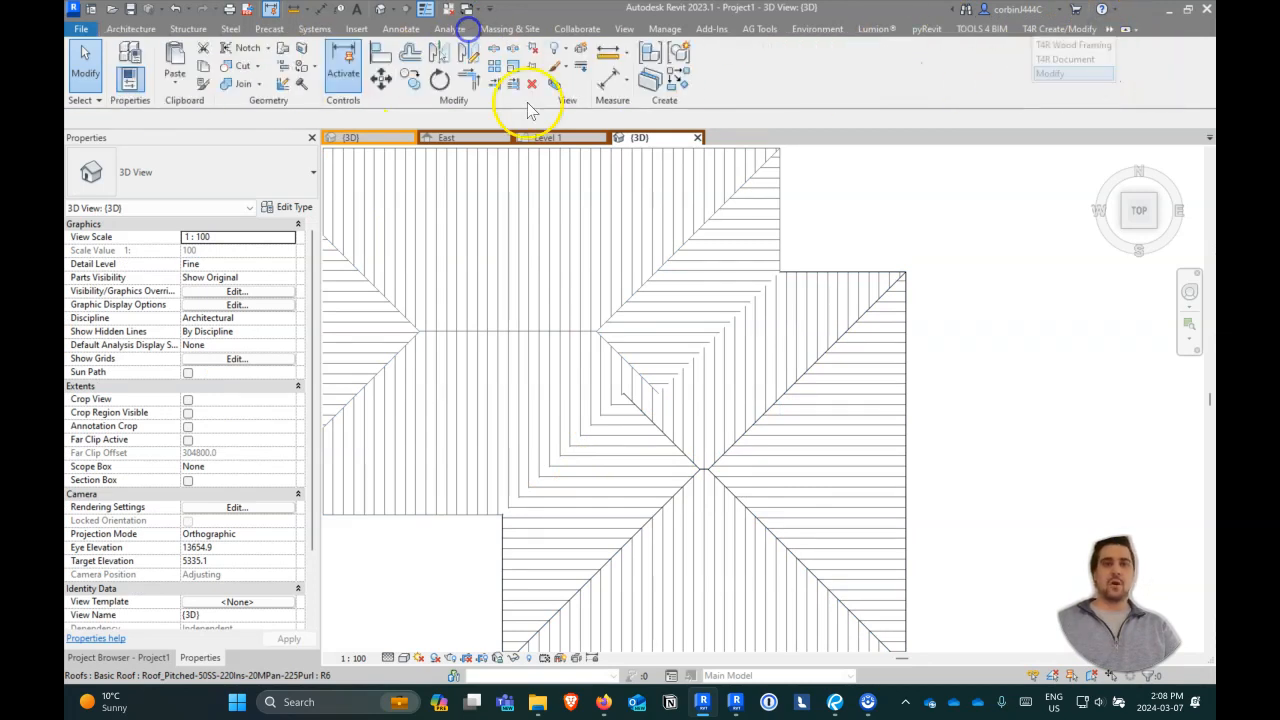
{"action": "left_click", "coordinate": [234, 83]}
{"action": "left_click", "coordinate": [675, 446]}
{"action": "left_click", "coordinate": [600, 332]}
{"action": "scroll", "coordinate": [553, 527], "scroll_direction": "up", "scroll_amount": 2}
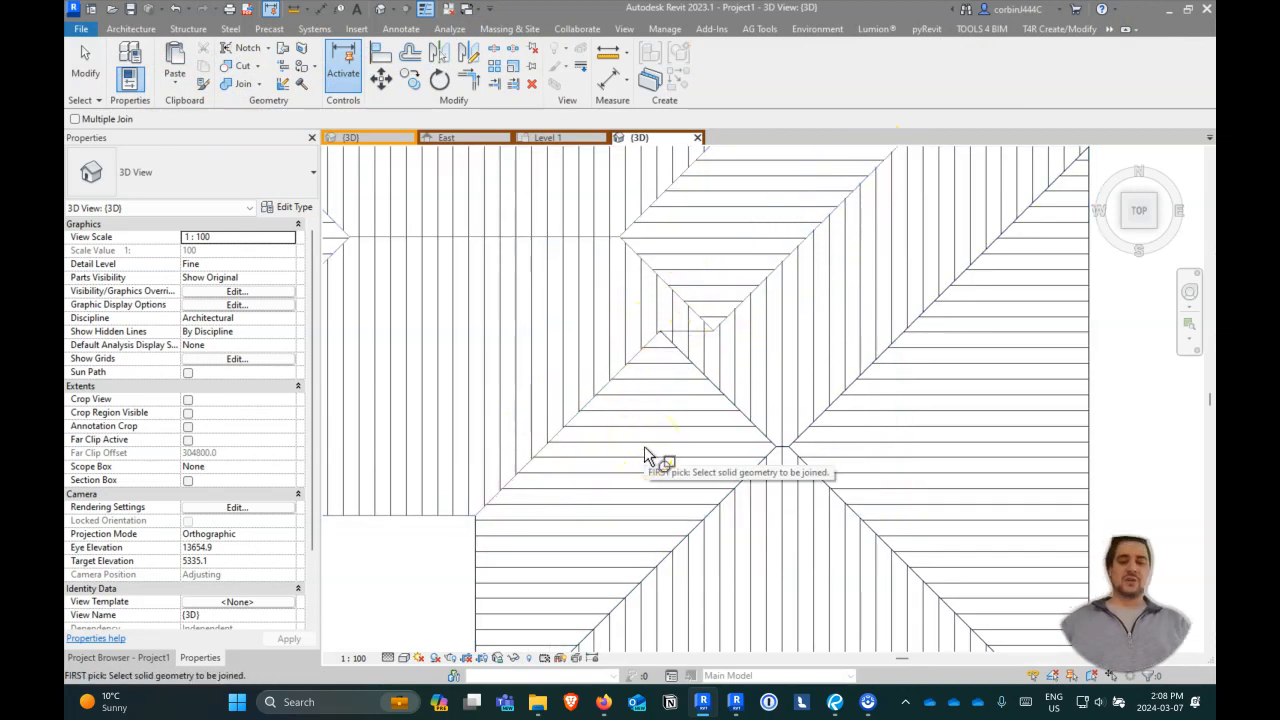
- Open the Level 1 floor plan to work on the overlapping roofs
{"action": "left_click", "coordinate": [383, 57]}
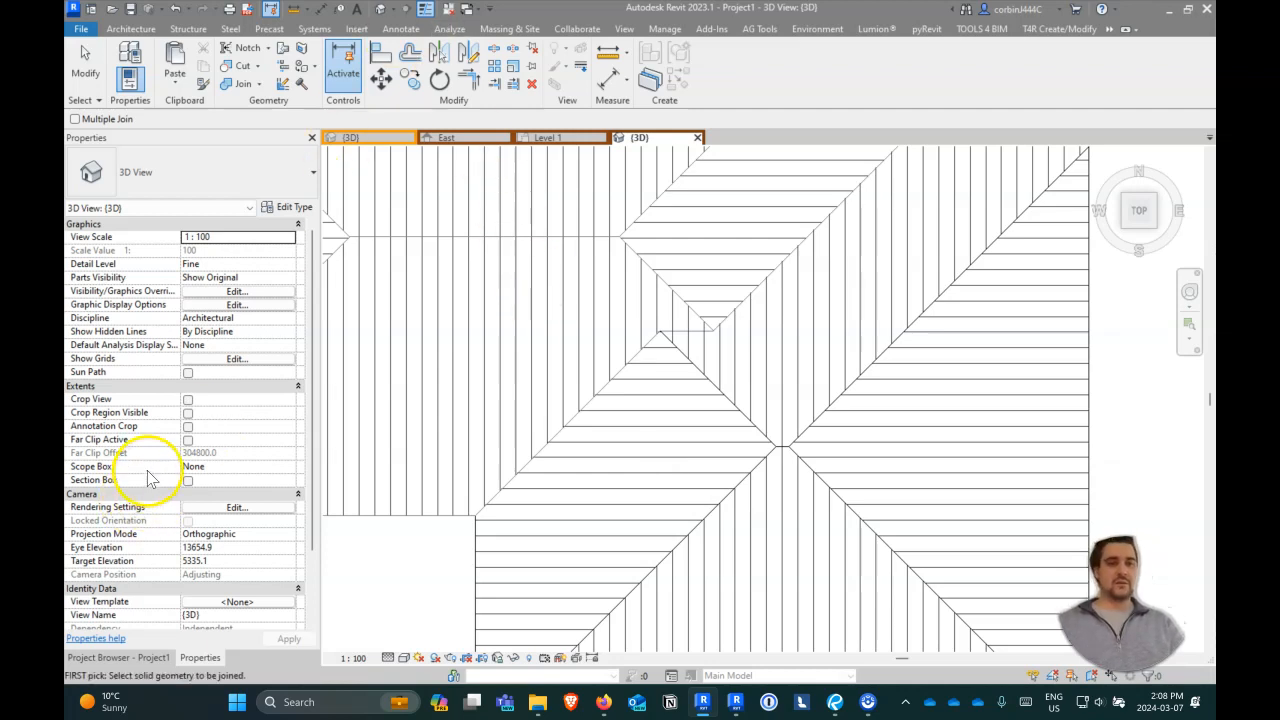
{"action": "left_click", "coordinate": [140, 657]}
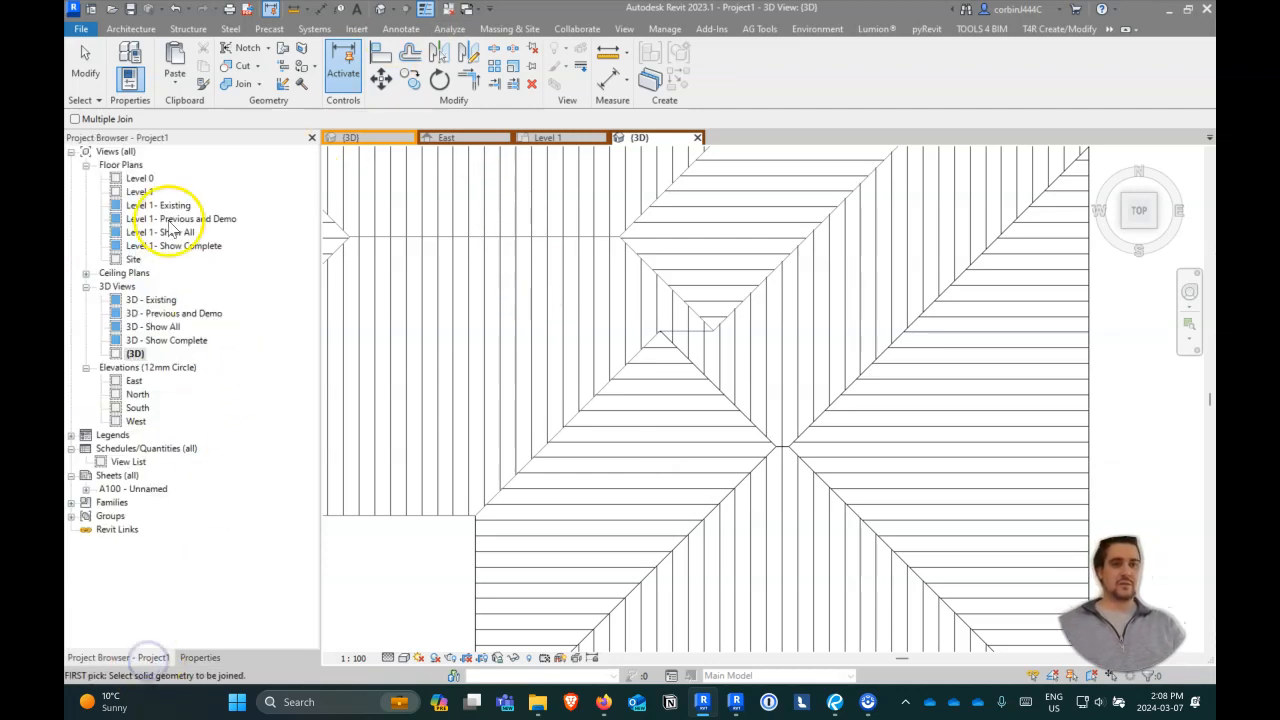
{"action": "double_click", "coordinate": [139, 191]}
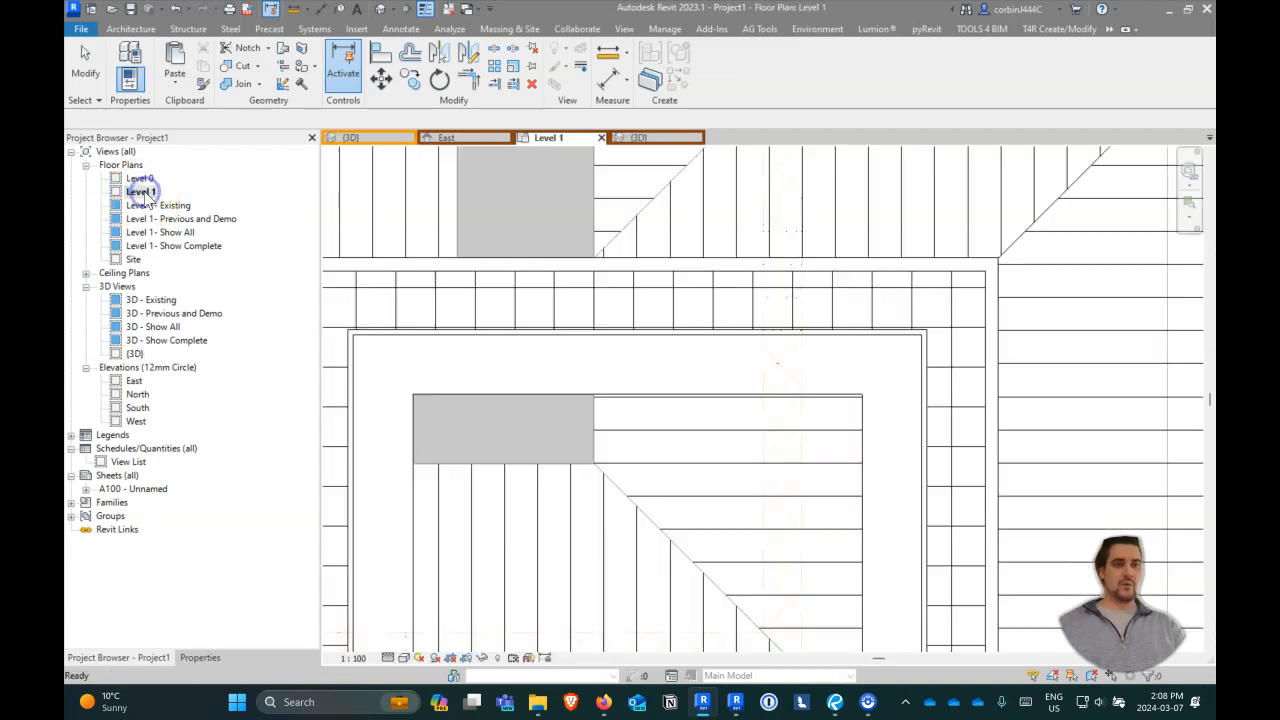
{"action": "scroll", "coordinate": [745, 250], "scroll_direction": "down", "scroll_amount": 3}
{"action": "scroll", "coordinate": [671, 453], "scroll_direction": "down", "scroll_amount": 2}
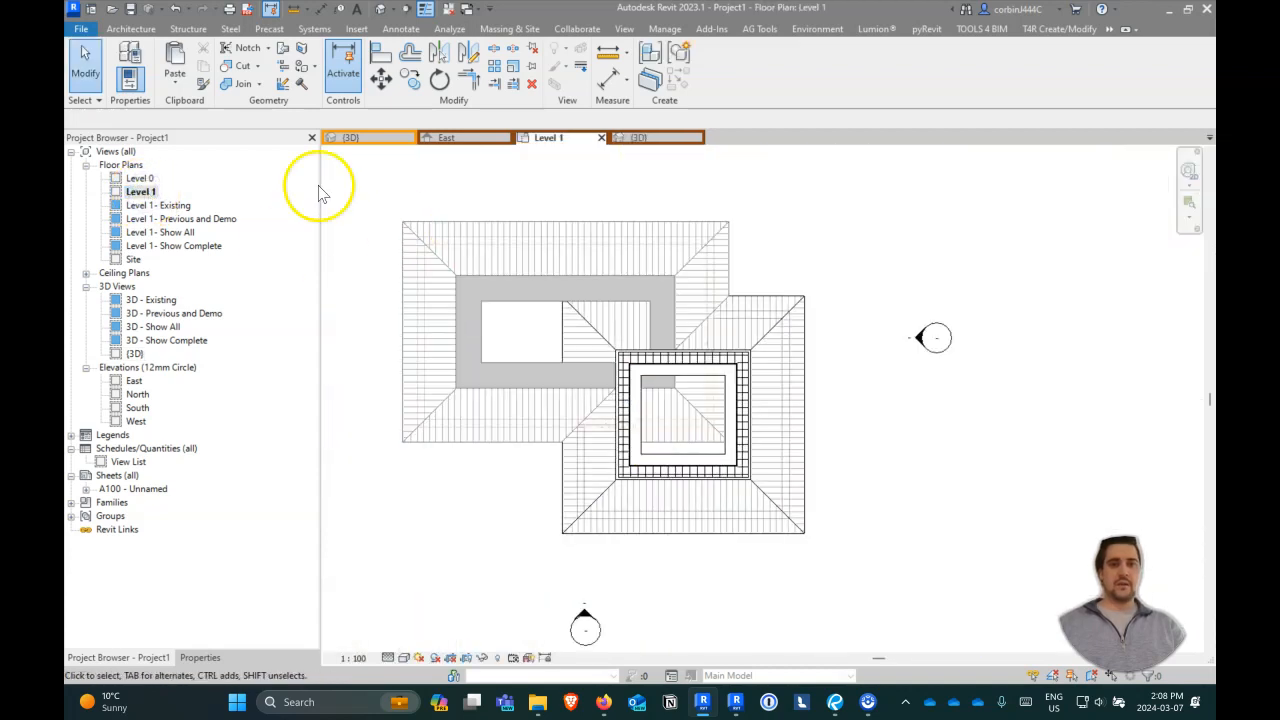
- Set the Level 1 plan's view range to a top offset of 4000 and a cut plane offset of 4000
{"action": "left_click", "coordinate": [195, 657]}
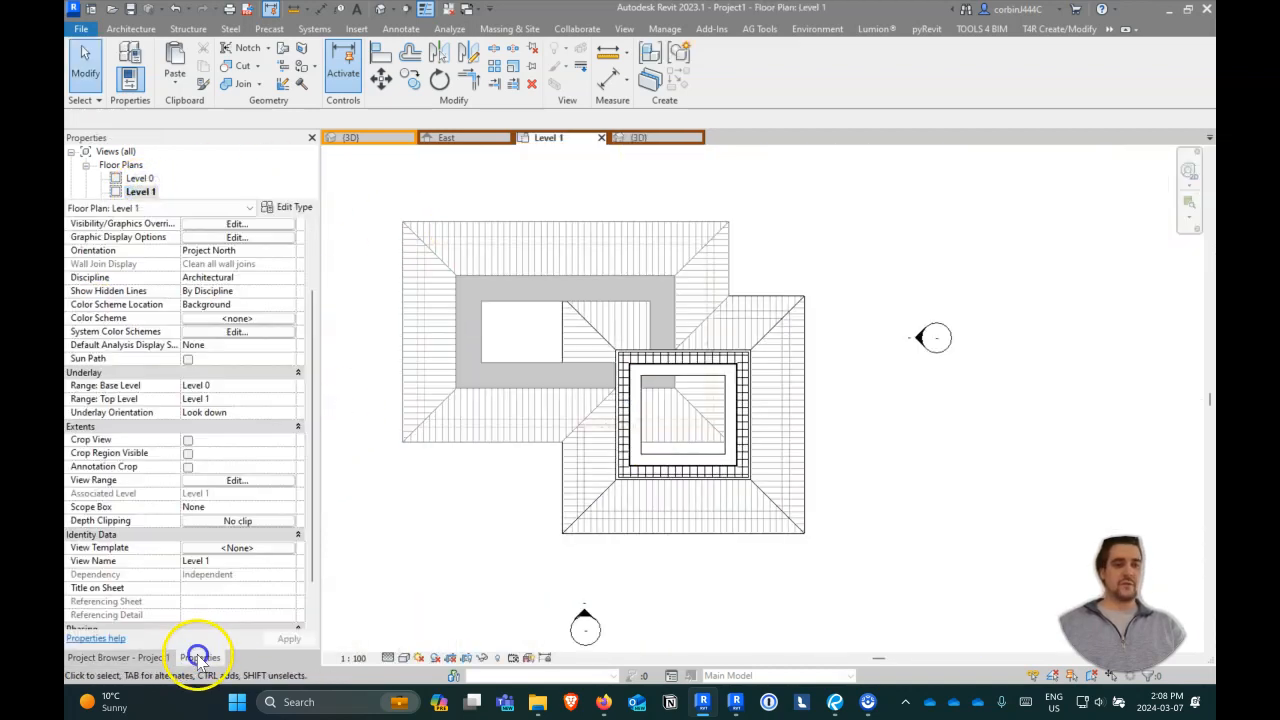
{"action": "left_click", "coordinate": [249, 486]}
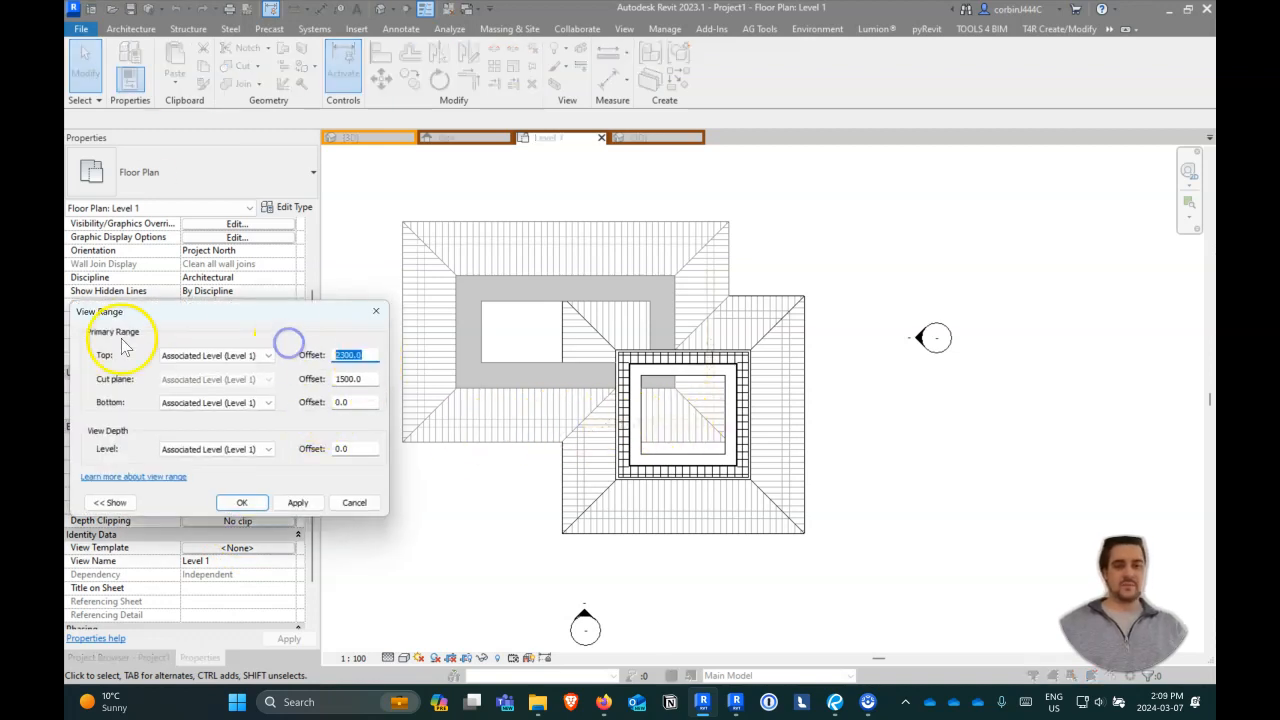
{"action": "key", "text": "Return"}
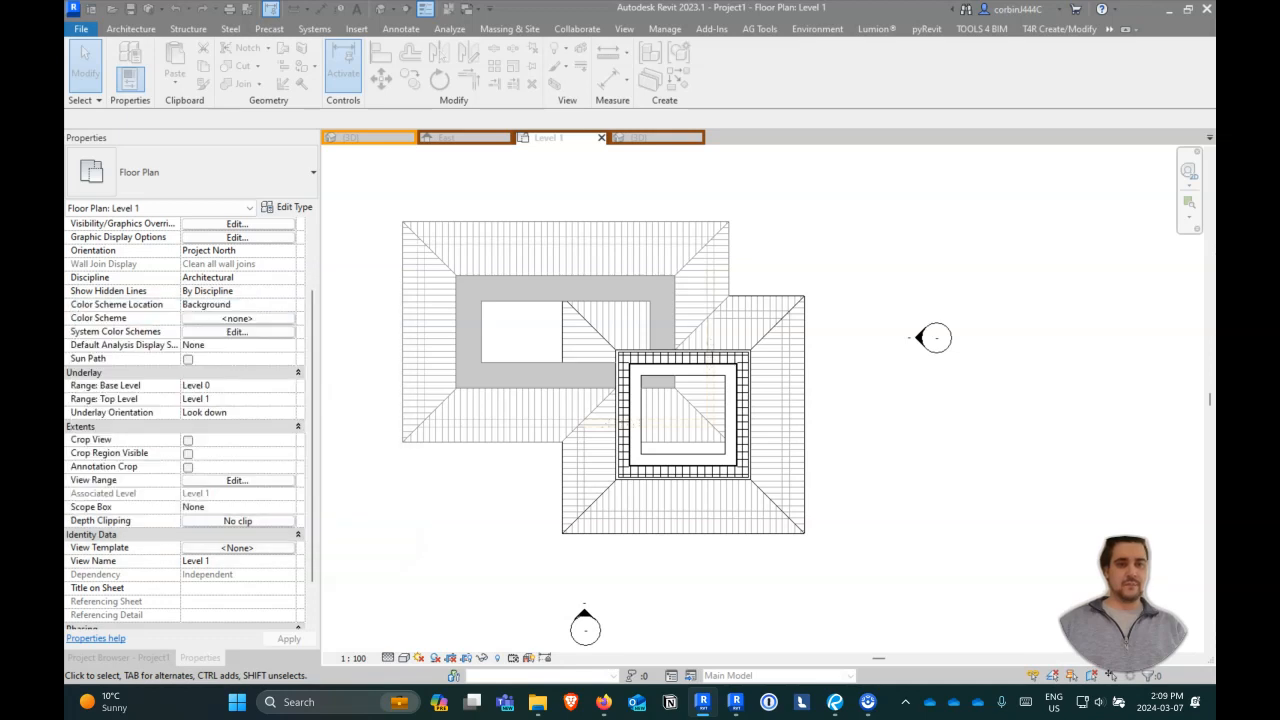
{"action": "left_click", "coordinate": [237, 480]}
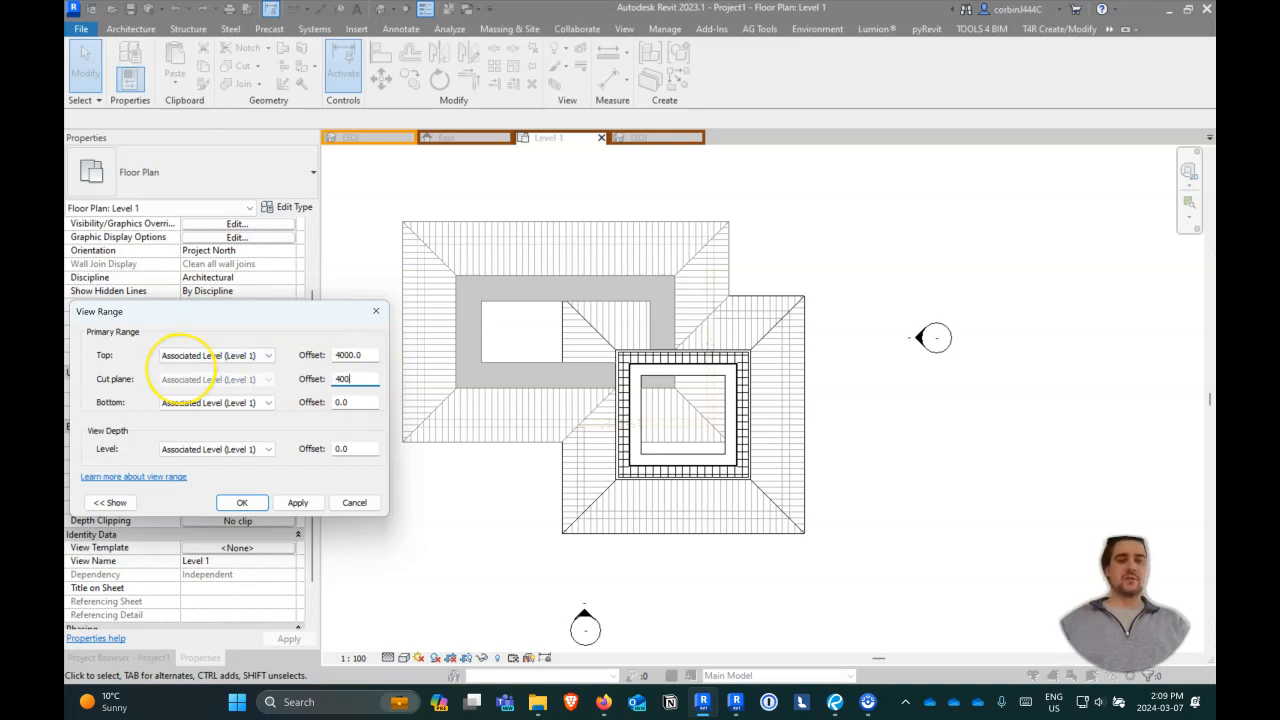
{"action": "key", "text": "Return"}
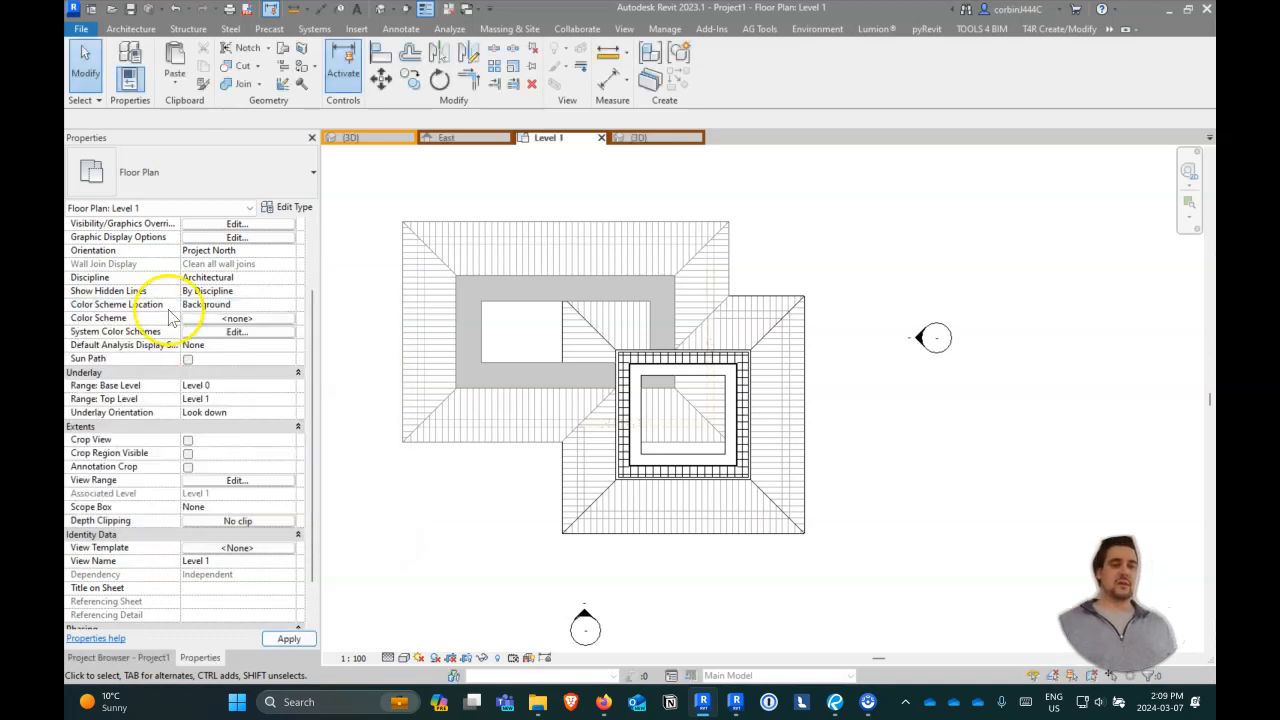
{"action": "left_click", "coordinate": [240, 480]}
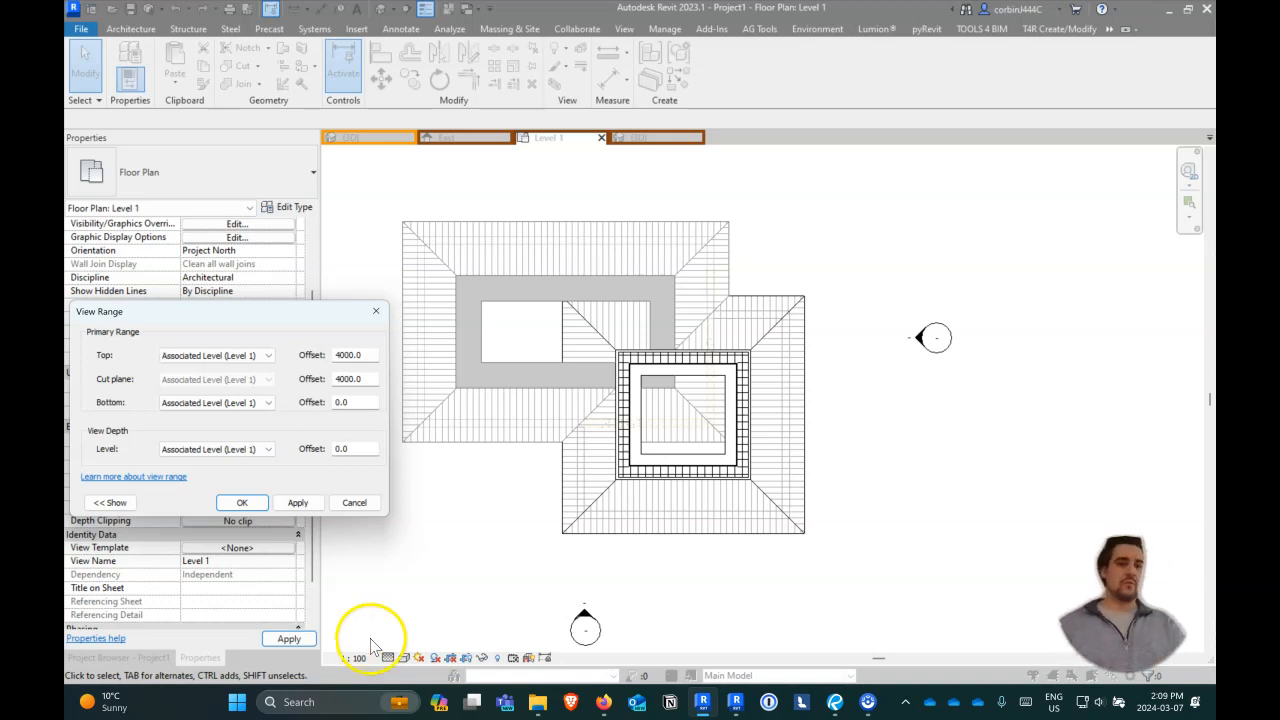
{"action": "left_click", "coordinate": [237, 502]}
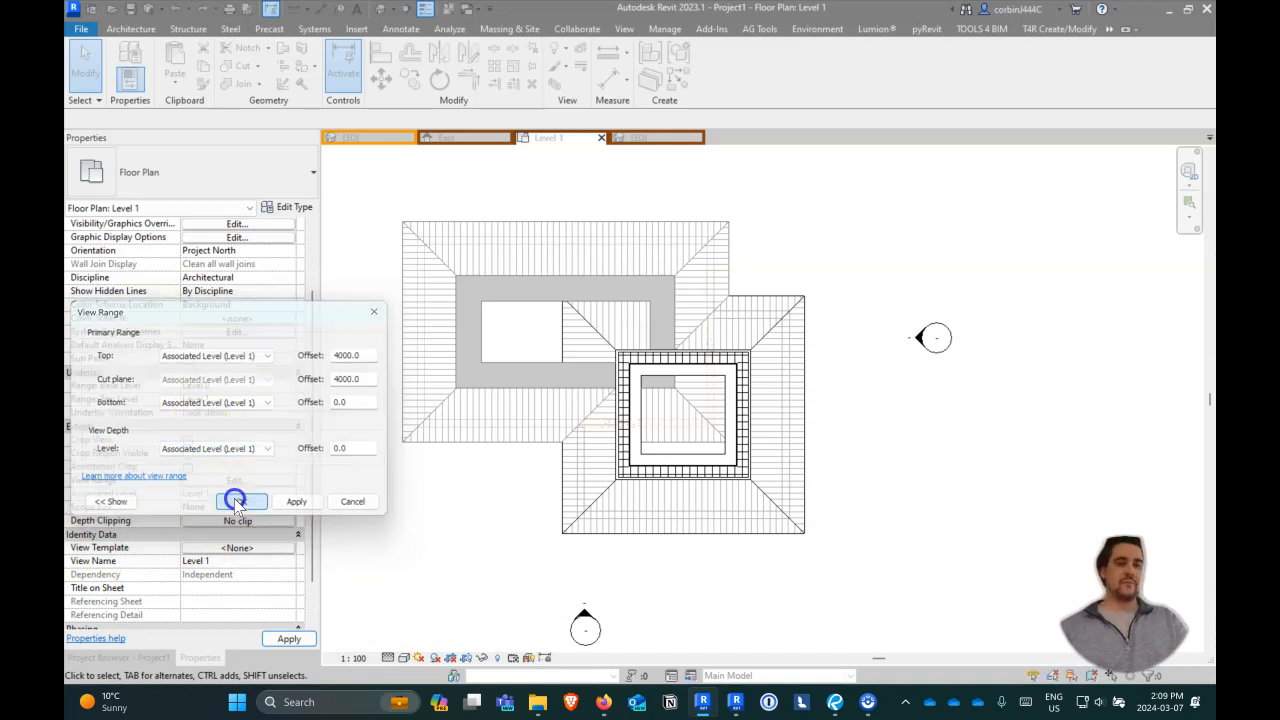
- Place reference planes along the two diagonal valley lines and the short line joining them, and delete the misplaced vertical plane
{"action": "scroll", "coordinate": [637, 289], "scroll_direction": "up", "scroll_amount": 4}
{"action": "left_click", "coordinate": [970, 198]}
{"action": "scroll", "coordinate": [836, 314], "scroll_direction": "down", "scroll_amount": 3}
{"action": "scroll", "coordinate": [774, 365], "scroll_direction": "up", "scroll_amount": 4}
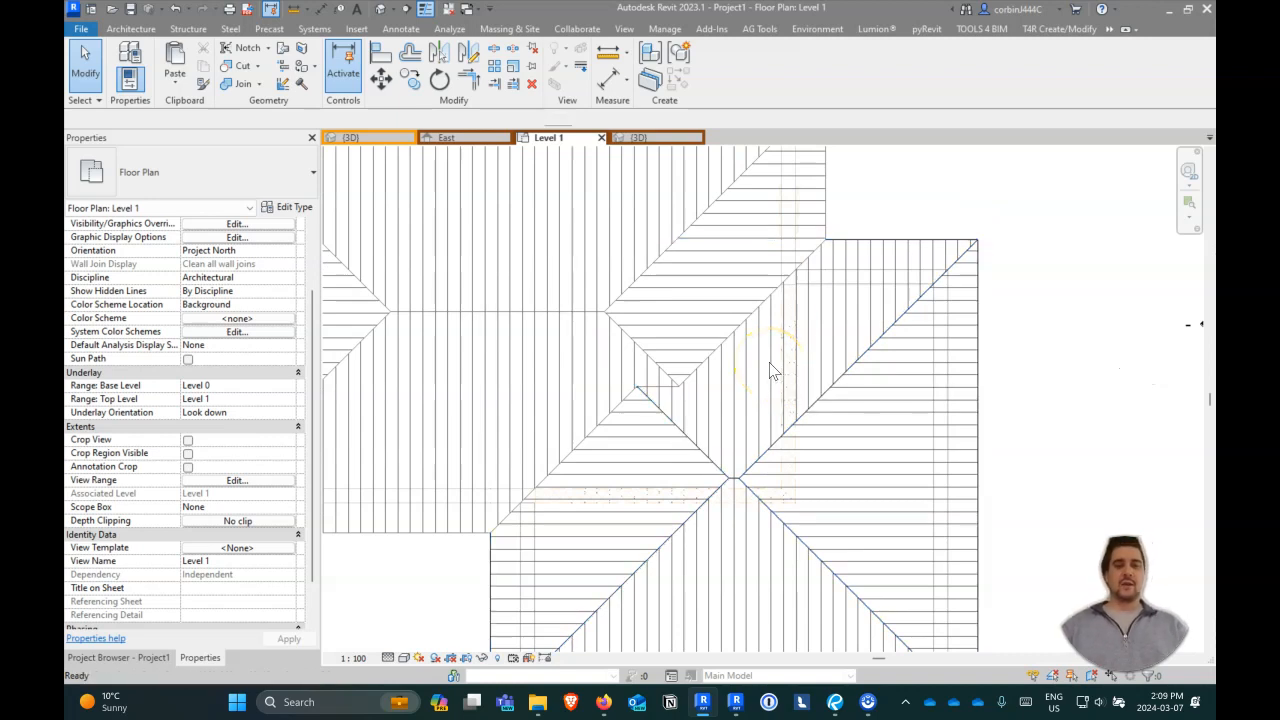
{"action": "key", "text": "r"}
{"action": "key", "text": "p"}
{"action": "left_click", "coordinate": [724, 52]}
{"action": "scroll", "coordinate": [598, 430], "scroll_direction": "up", "scroll_amount": 3}
{"action": "scroll", "coordinate": [596, 428], "scroll_direction": "down", "scroll_amount": 3}
{"action": "left_click", "coordinate": [597, 420]}
{"action": "left_click", "coordinate": [728, 330]}
{"action": "left_click", "coordinate": [813, 290]}
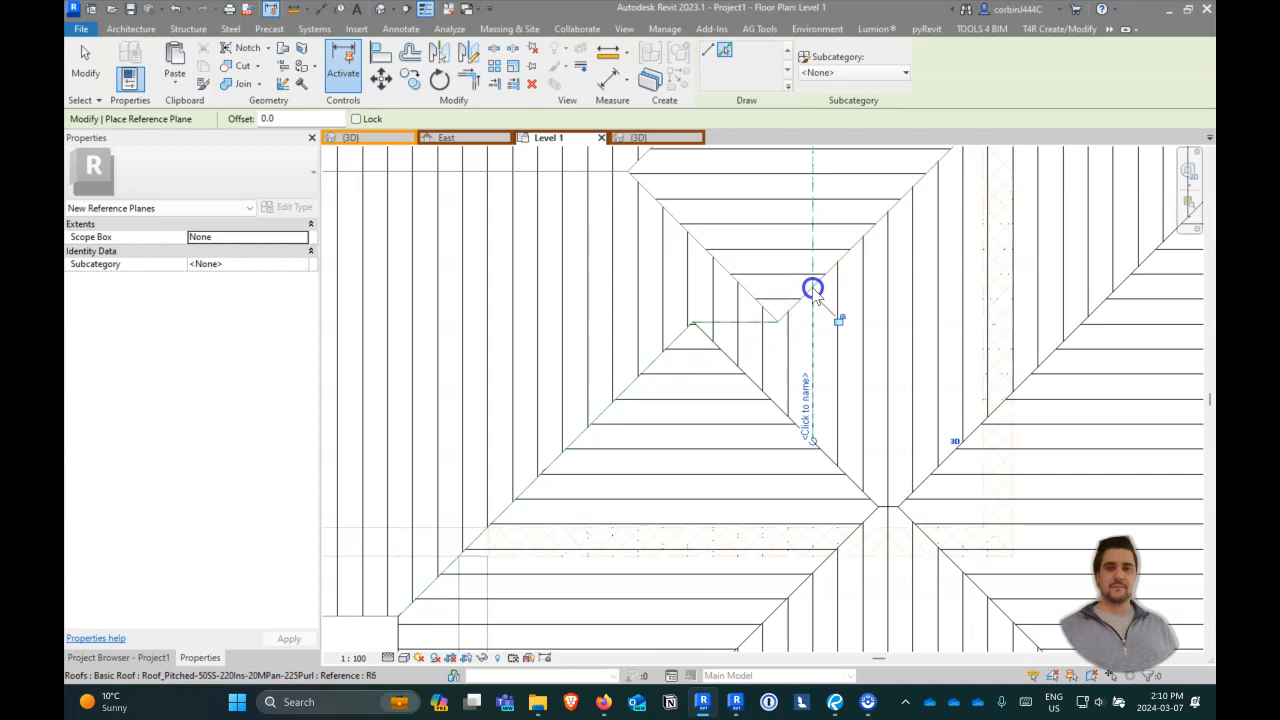
{"action": "left_click", "coordinate": [818, 272]}
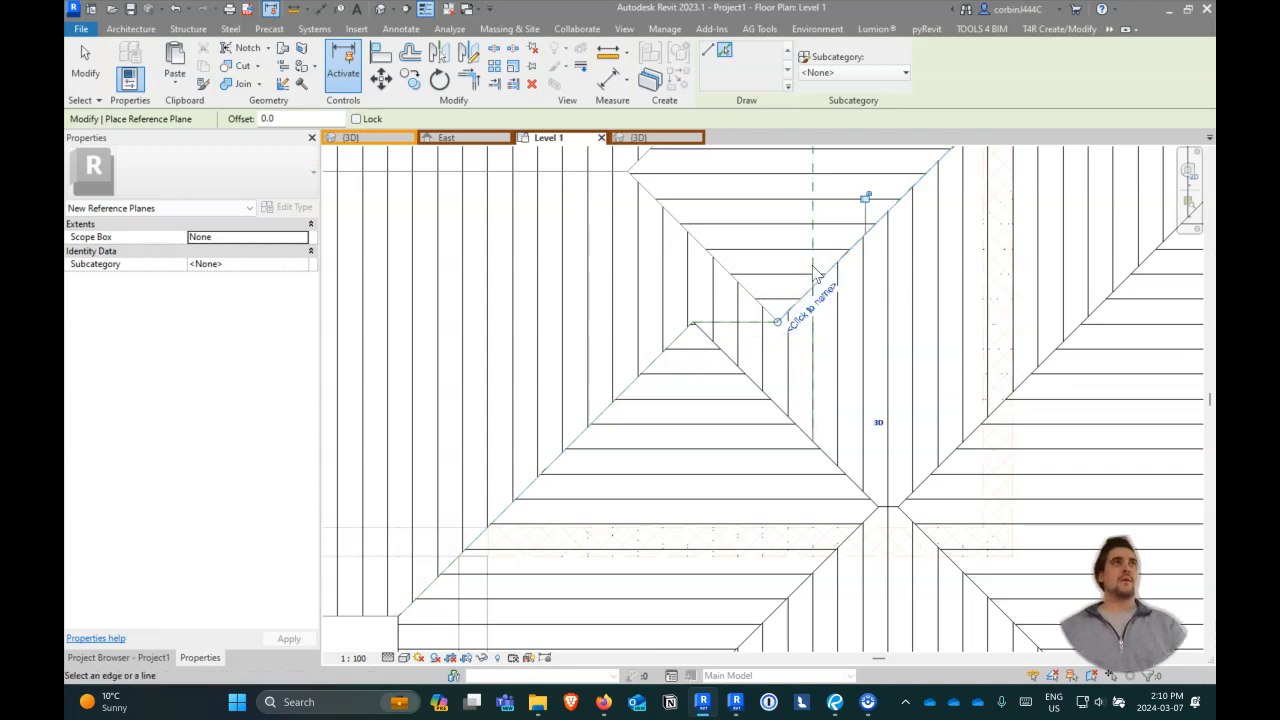
{"action": "key", "text": "Escape"}
{"action": "key", "text": "Escape"}
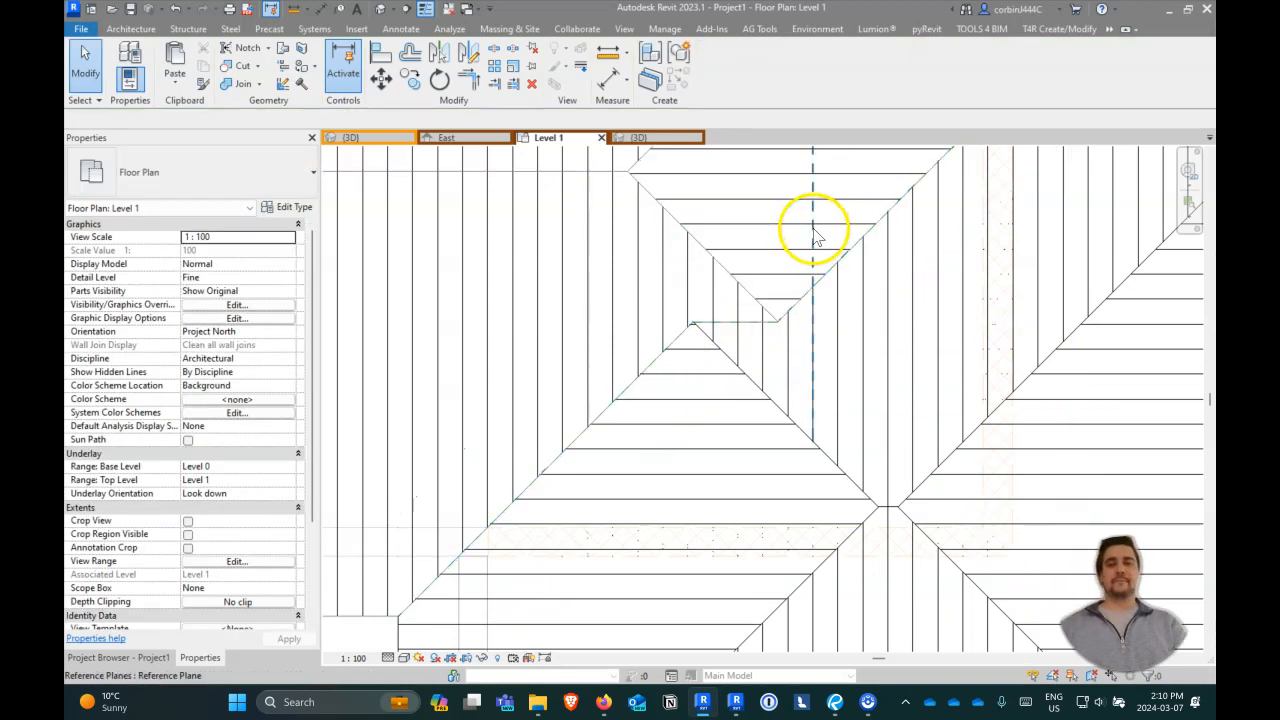
{"action": "left_click", "coordinate": [811, 240]}
{"action": "key", "text": "Delete"}
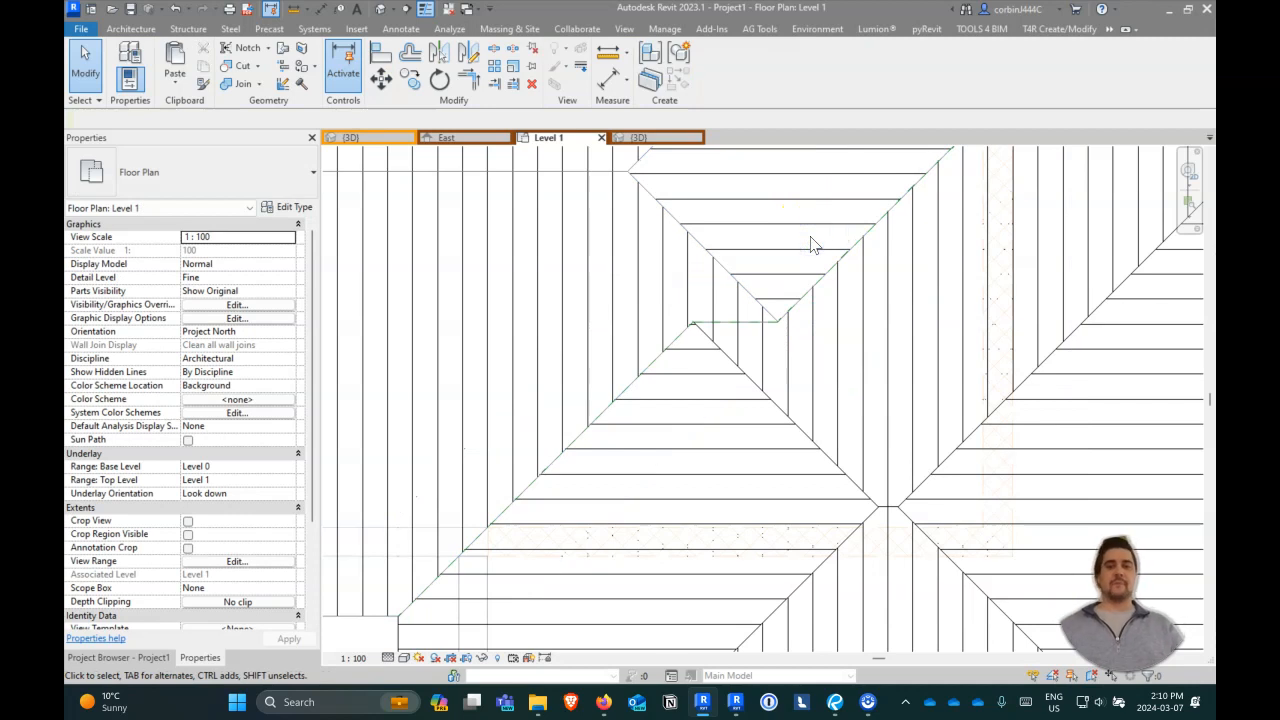
- Copy the existing hip roof and paste it aligned to the same place, dismissing the save reminder without saving
{"action": "scroll", "coordinate": [824, 558], "scroll_direction": "down", "scroll_amount": 5}
{"action": "scroll", "coordinate": [716, 403], "scroll_direction": "down", "scroll_amount": 1}
{"action": "scroll", "coordinate": [713, 405], "scroll_direction": "down", "scroll_amount": 3}
{"action": "left_click", "coordinate": [655, 388]}
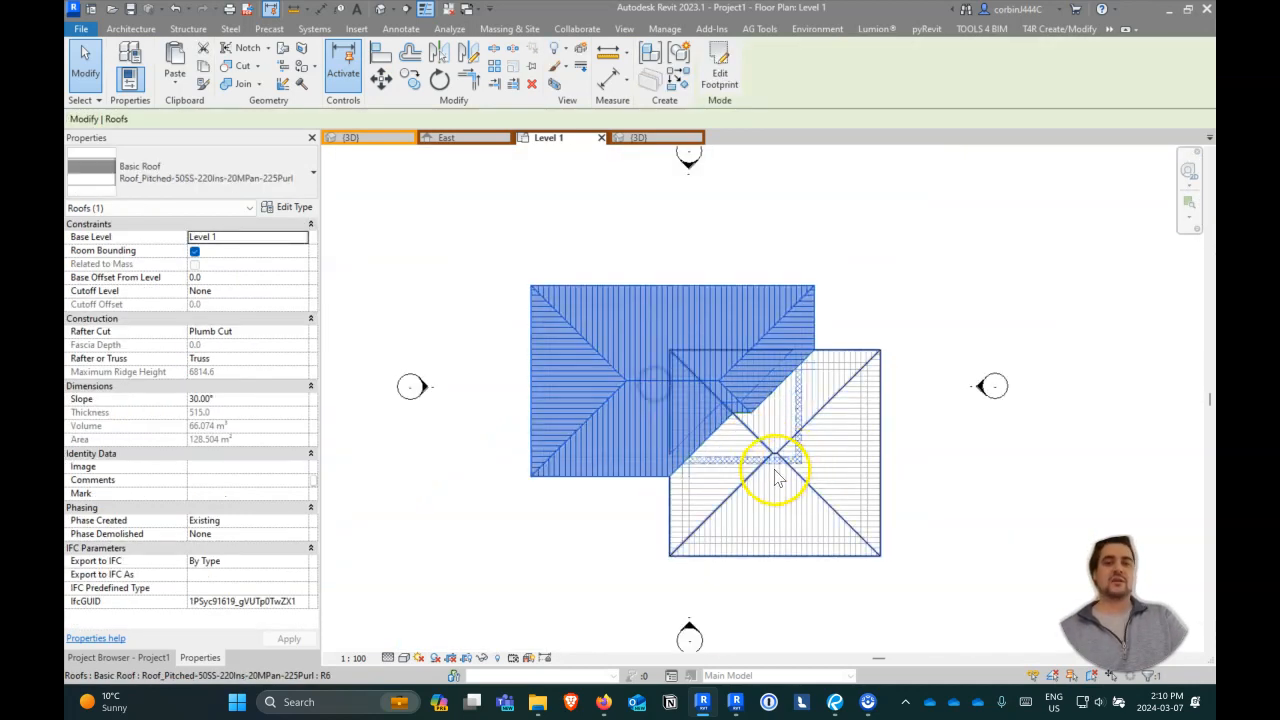
{"action": "scroll", "coordinate": [775, 466], "scroll_direction": "up", "scroll_amount": 2}
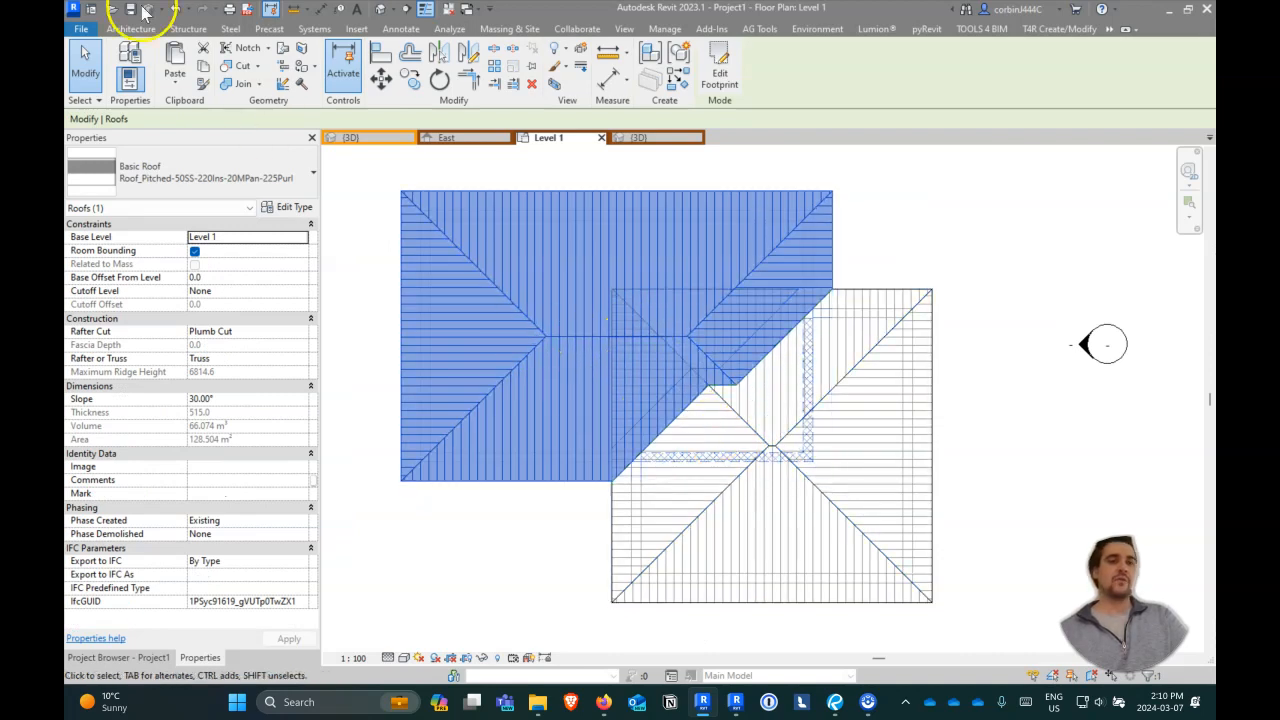
{"action": "left_click", "coordinate": [204, 65]}
{"action": "left_click", "coordinate": [182, 86]}
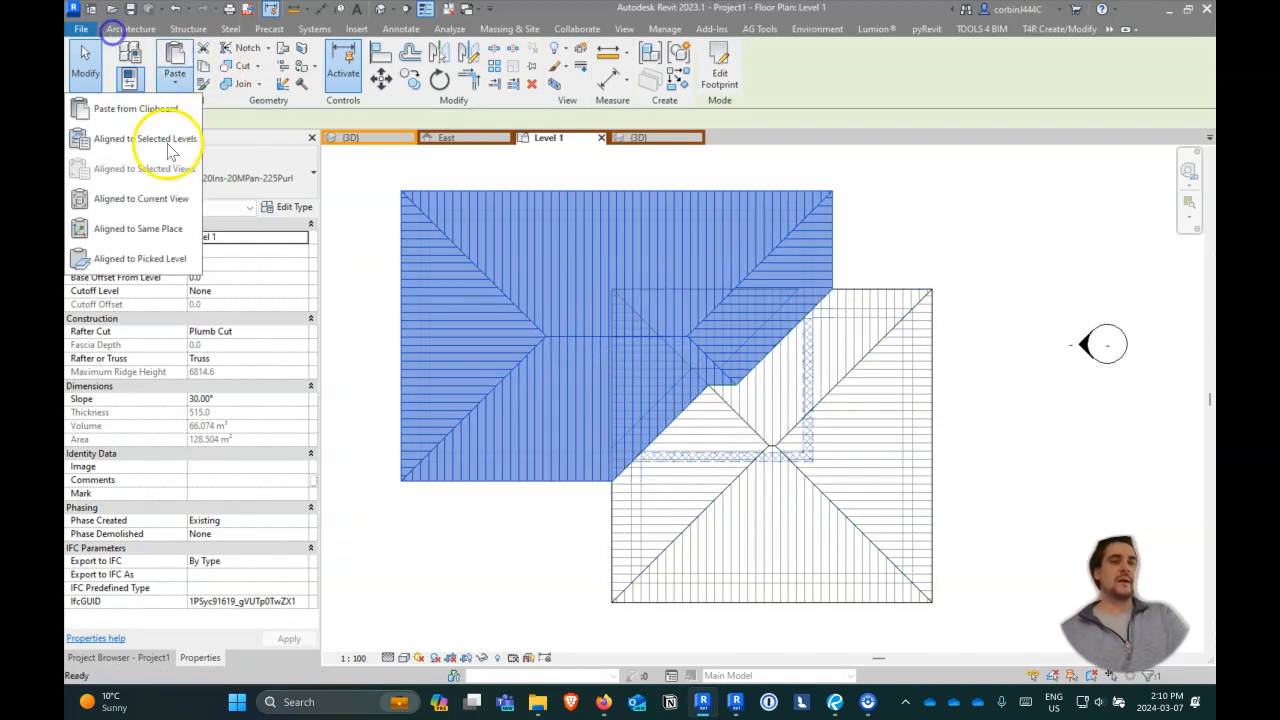
{"action": "left_click", "coordinate": [168, 229]}
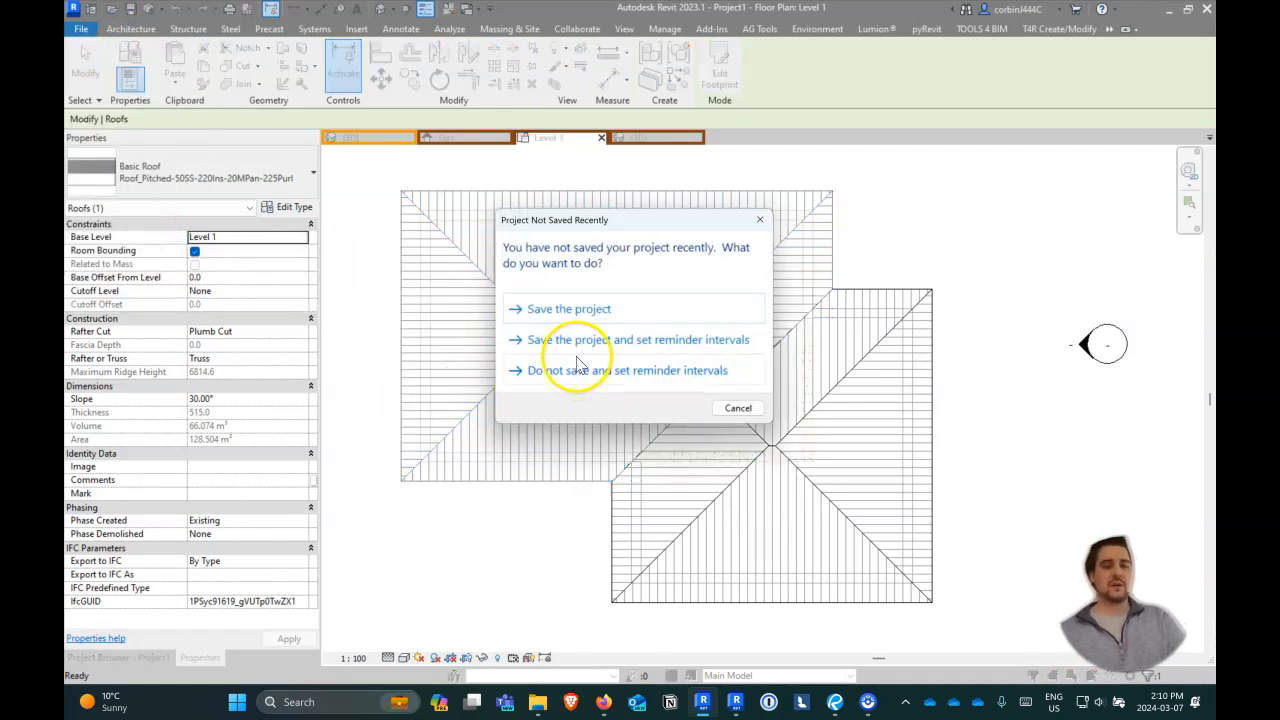
{"action": "left_click", "coordinate": [588, 372]}
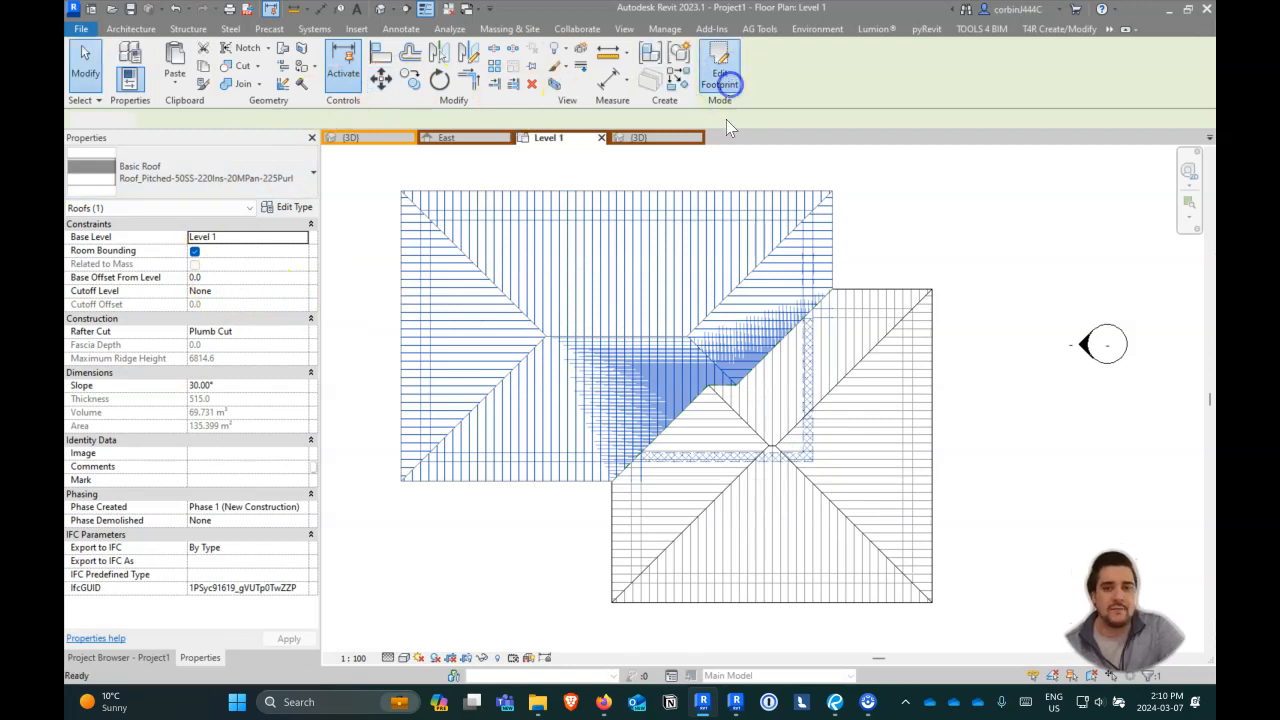
- Edit the pasted roof copy's footprint, picking boundary lines along the two diagonal valley planes and the short plane joining them
{"action": "left_click", "coordinate": [720, 78]}
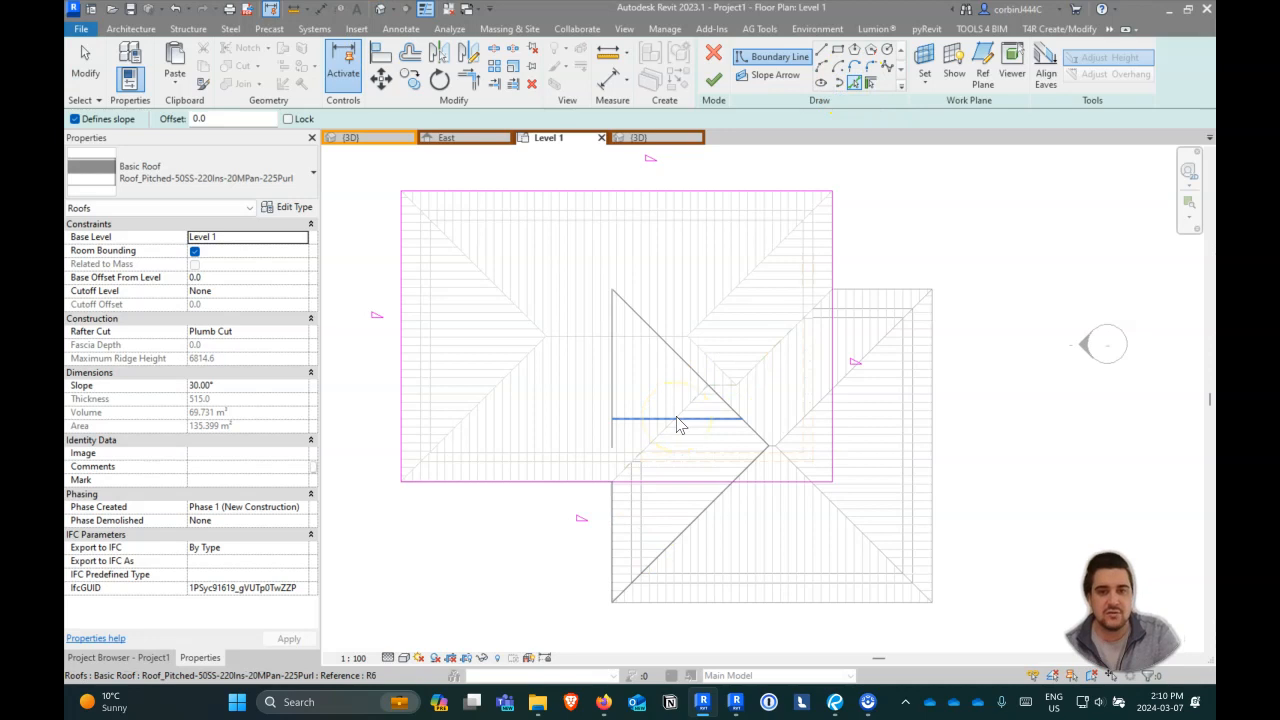
{"action": "scroll", "coordinate": [737, 371], "scroll_direction": "up", "scroll_amount": 5}
{"action": "scroll", "coordinate": [716, 407], "scroll_direction": "down", "scroll_amount": 3}
{"action": "left_click", "coordinate": [708, 409]}
{"action": "left_click", "coordinate": [774, 386]}
{"action": "scroll", "coordinate": [736, 404], "scroll_direction": "down", "scroll_amount": 3}
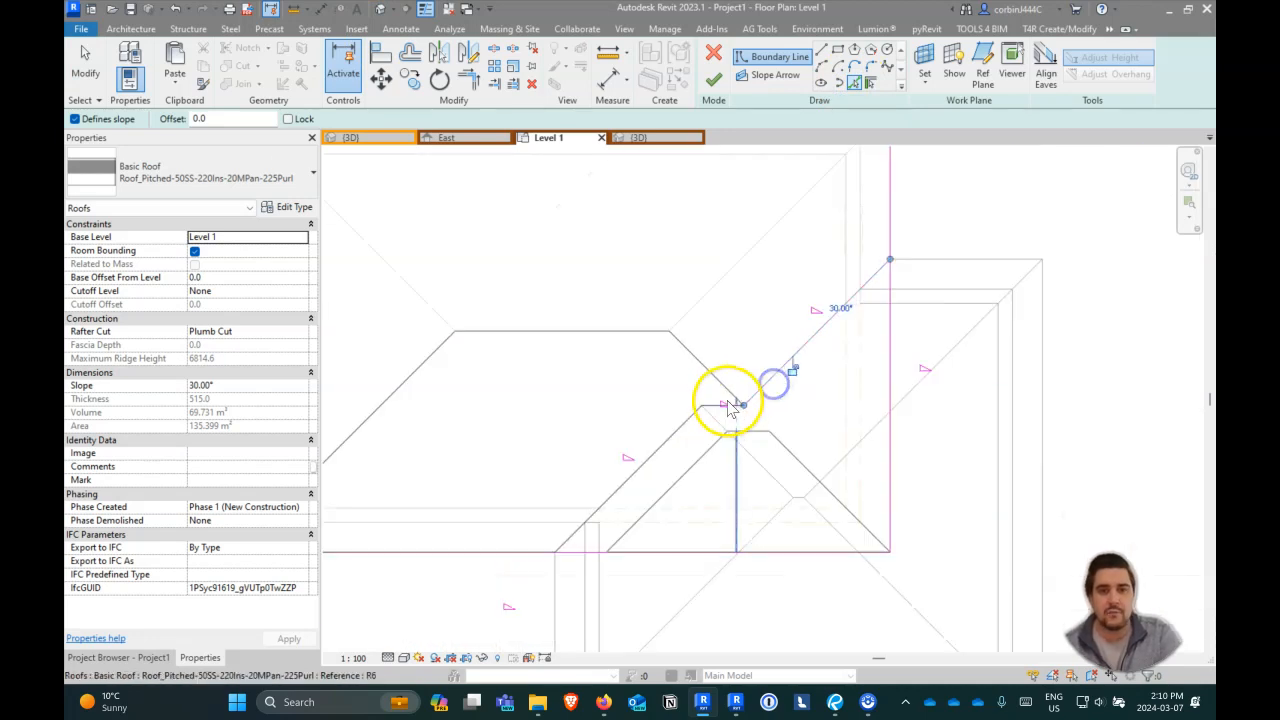
- Trim the roof copy's sketch to the overlapping corner piece, remove the slope from its three valley lines, and finish the footprint
{"action": "left_click", "coordinate": [468, 79]}
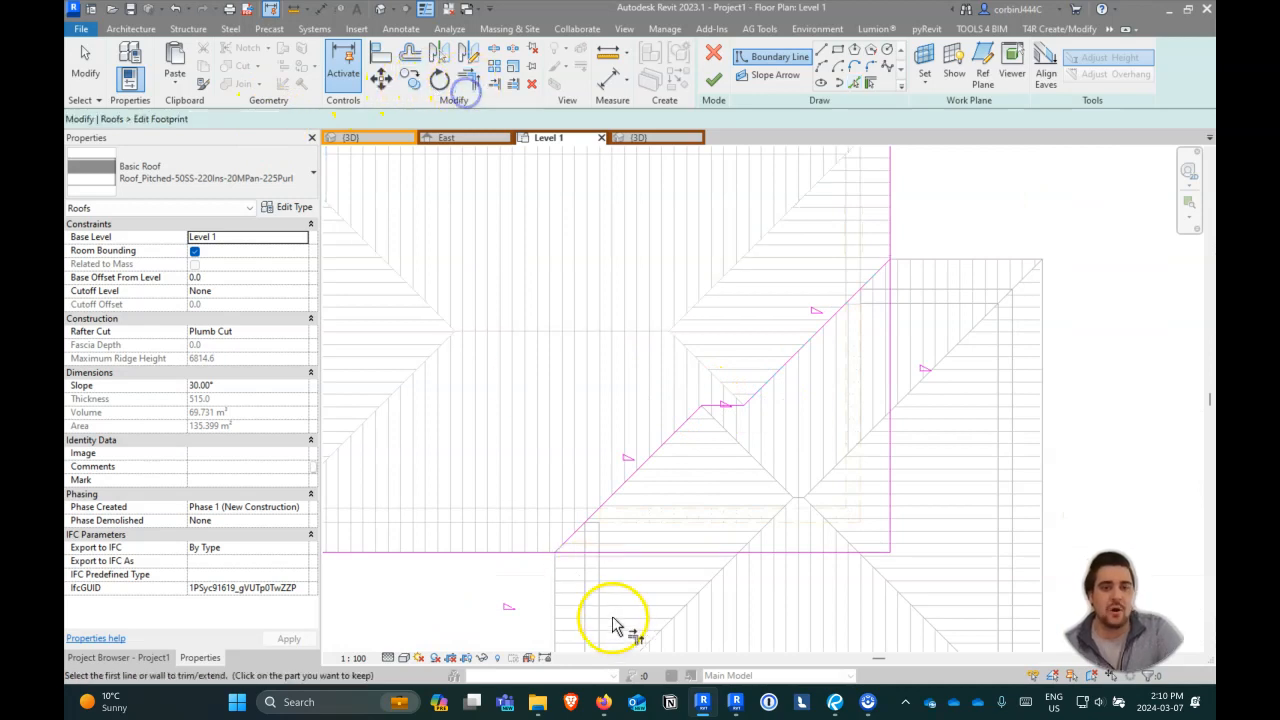
{"action": "left_click", "coordinate": [893, 300]}
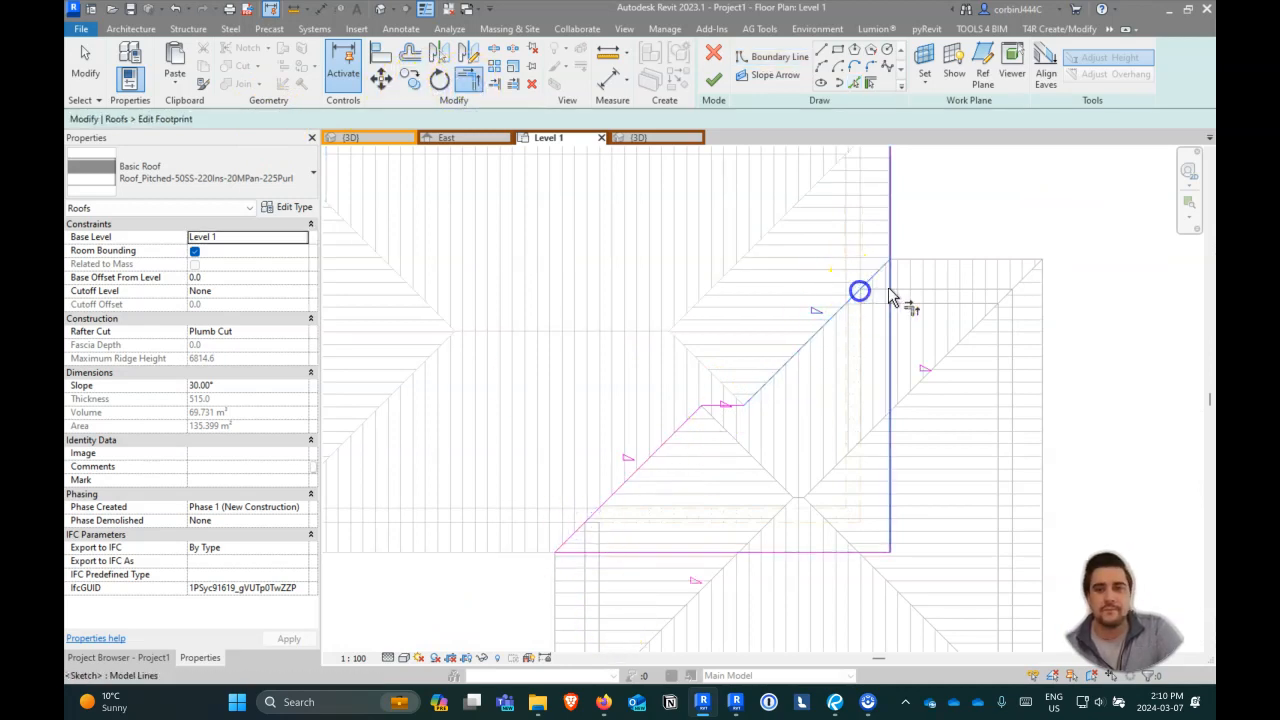
{"action": "scroll", "coordinate": [817, 409], "scroll_direction": "down", "scroll_amount": 3}
{"action": "key", "text": "Escape"}
{"action": "left_click_drag", "start_coordinate": [668, 290], "coordinate": [523, 163]}
{"action": "left_click_drag", "start_coordinate": [834, 409], "coordinate": [750, 350]}
{"action": "left_click", "coordinate": [374, 119]}
{"action": "left_click", "coordinate": [713, 80]}
{"action": "scroll", "coordinate": [880, 355], "scroll_direction": "up", "scroll_amount": 3}
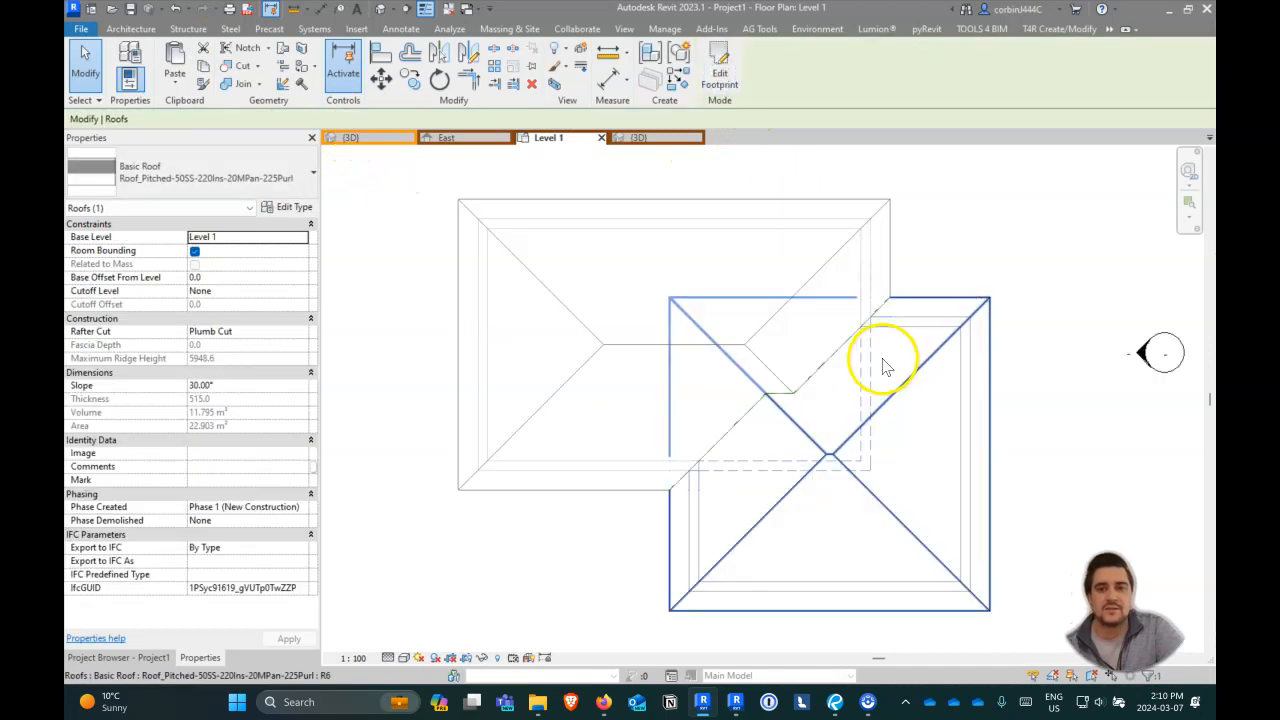
- Set the corner roof piece's Phase Created to Existing and its Phase Demolished to Phase 1 (New Construction)
{"action": "left_click", "coordinate": [303, 507]}
{"action": "left_click", "coordinate": [302, 507]}
{"action": "left_click", "coordinate": [290, 520]}
{"action": "left_click", "coordinate": [302, 521]}
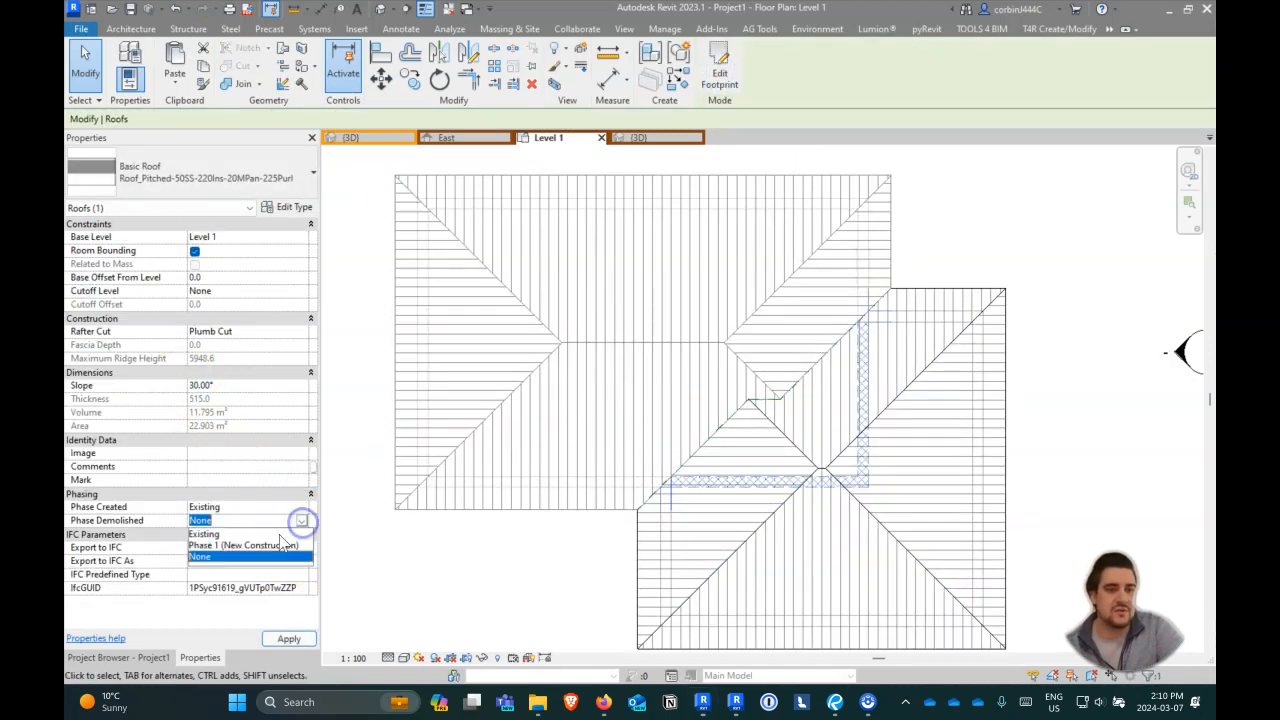
{"action": "left_click", "coordinate": [300, 547]}
{"action": "left_click", "coordinate": [288, 639]}
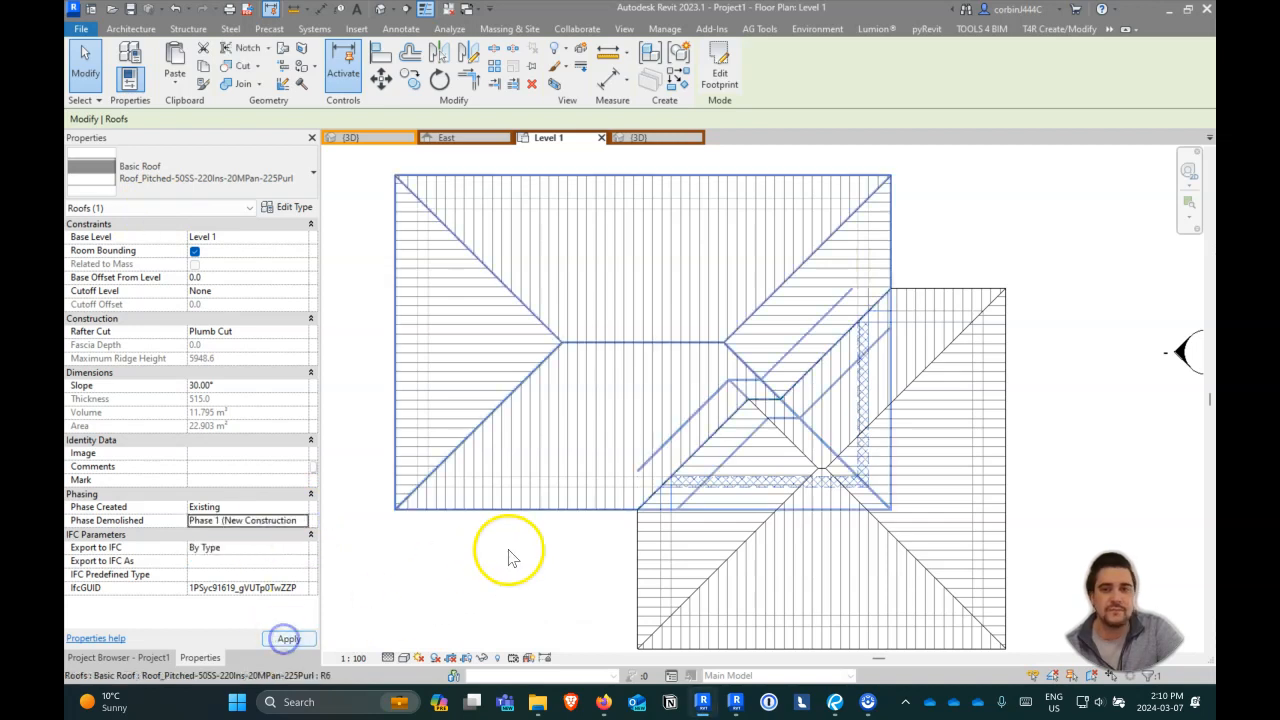
- Edit the original existing roof's footprint, picking boundary lines along the two diagonal valley planes and the short connecting plane
{"action": "left_click", "coordinate": [885, 222]}
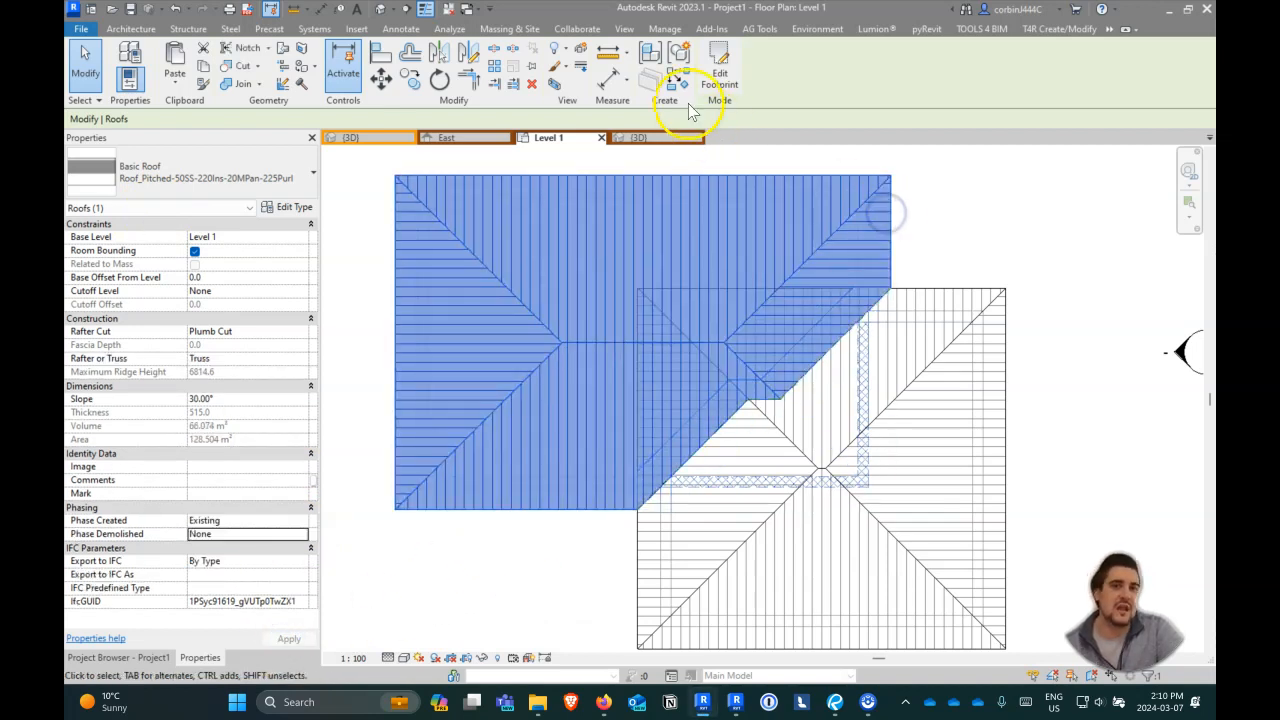
{"action": "left_click", "coordinate": [722, 80]}
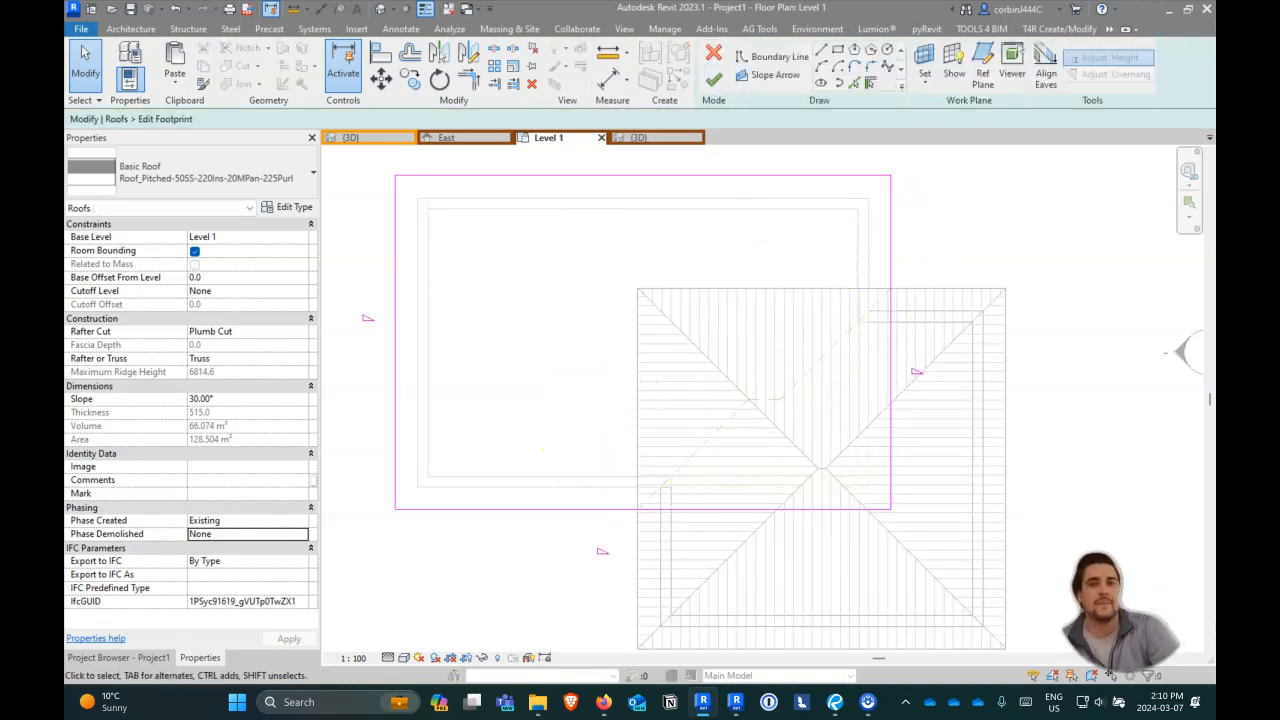
{"action": "left_click", "coordinate": [855, 84]}
{"action": "scroll", "coordinate": [786, 571], "scroll_direction": "up", "scroll_amount": 4}
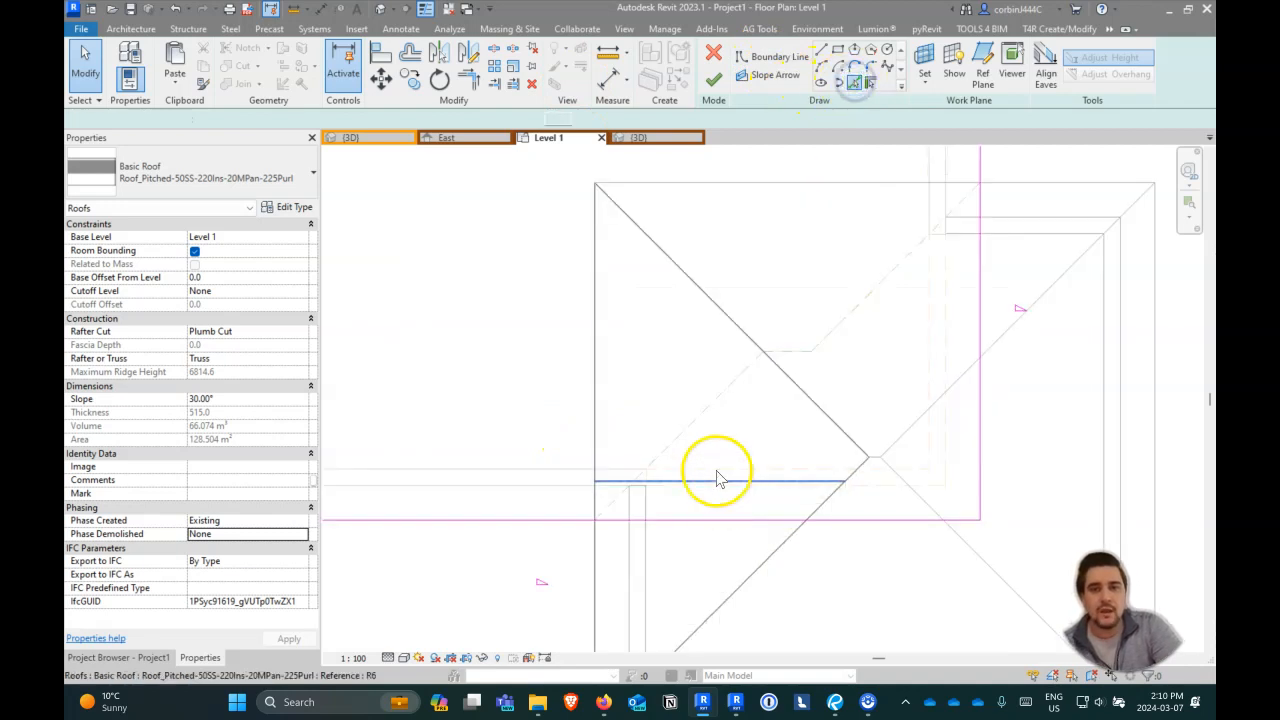
{"action": "left_click", "coordinate": [701, 403]}
{"action": "scroll", "coordinate": [783, 370], "scroll_direction": "down", "scroll_amount": 3}
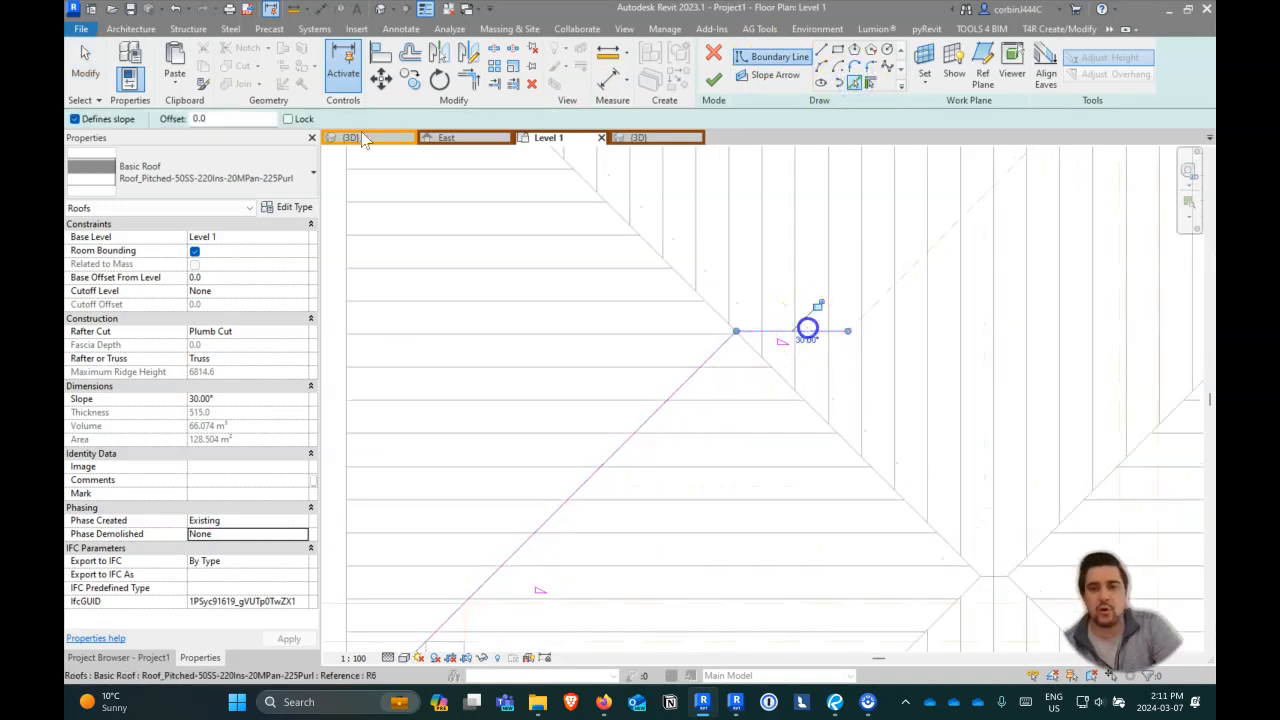
{"action": "left_click", "coordinate": [878, 322]}
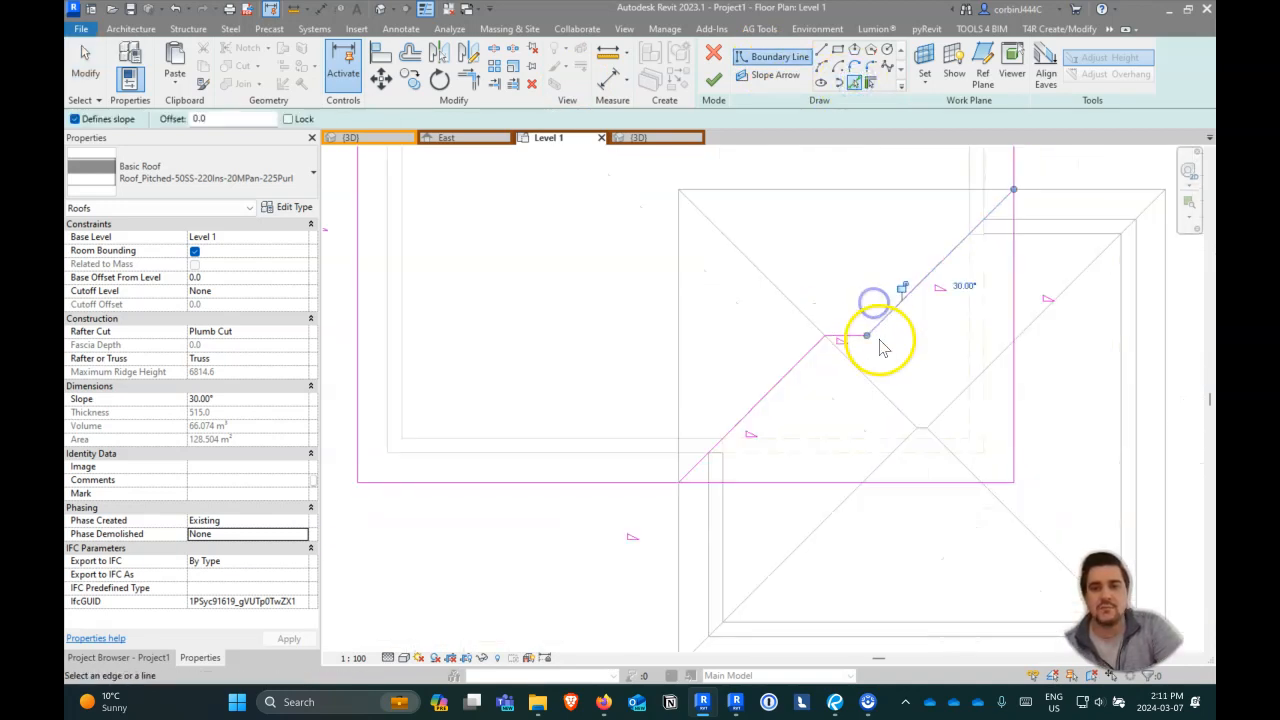
- Trim the overlapping corner off the existing roof's sketch, remove the slope from the three valley lines, and finish the footprint
{"action": "left_click", "coordinate": [466, 80]}
{"action": "left_click", "coordinate": [658, 484]}
{"action": "left_click", "coordinate": [698, 473]}
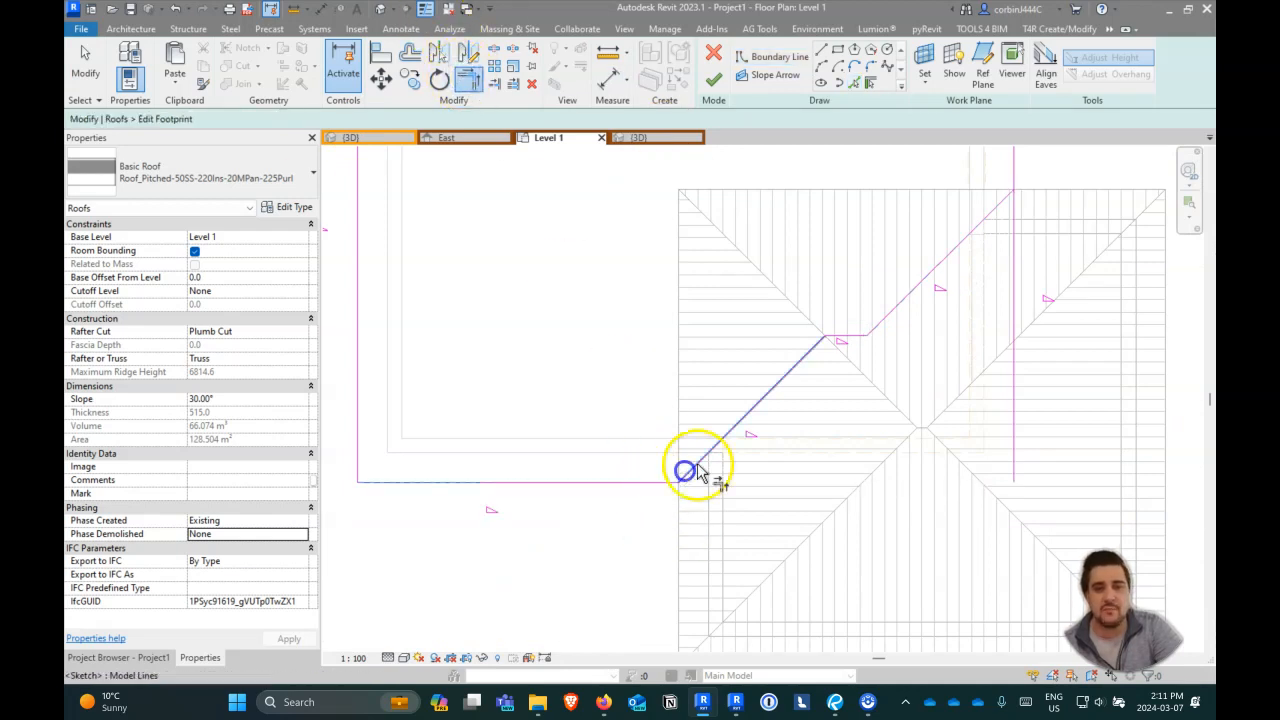
{"action": "left_click", "coordinate": [965, 237]}
{"action": "left_click", "coordinate": [1011, 166]}
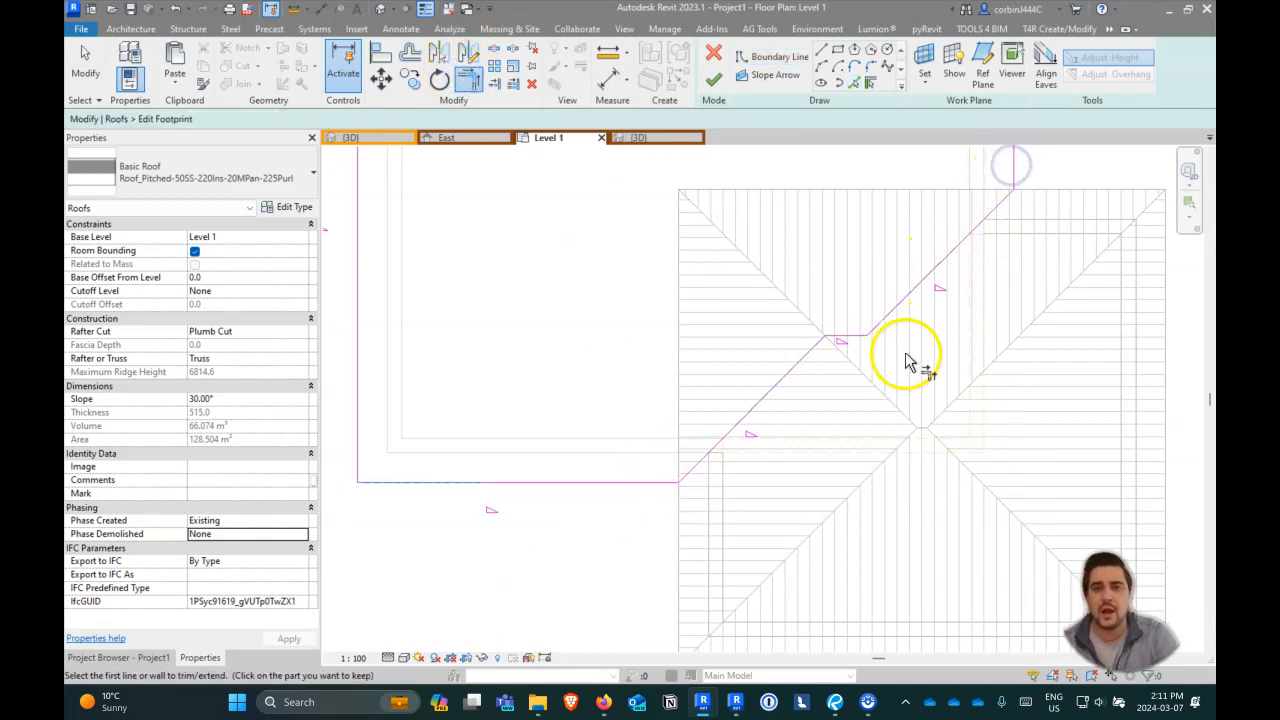
{"action": "key", "text": "Escape"}
{"action": "left_click_drag", "start_coordinate": [889, 364], "coordinate": [785, 286]}
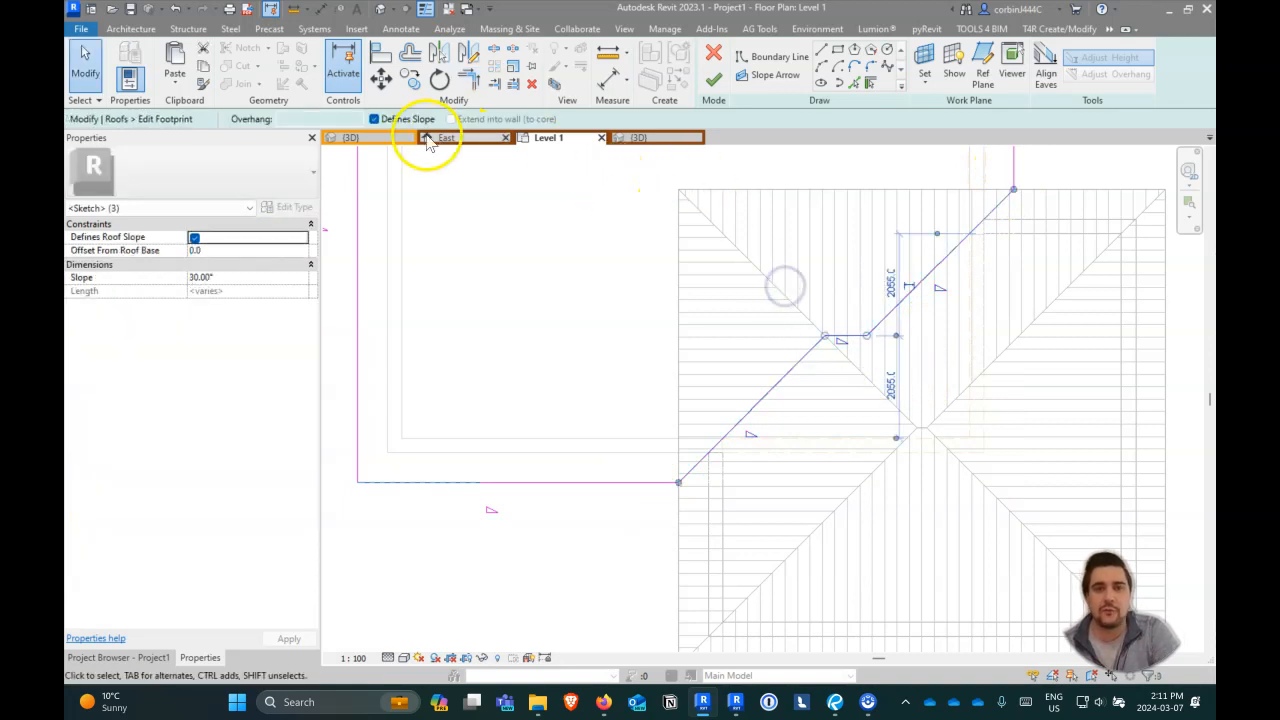
{"action": "left_click", "coordinate": [710, 84]}
{"action": "key", "text": "Escape"}
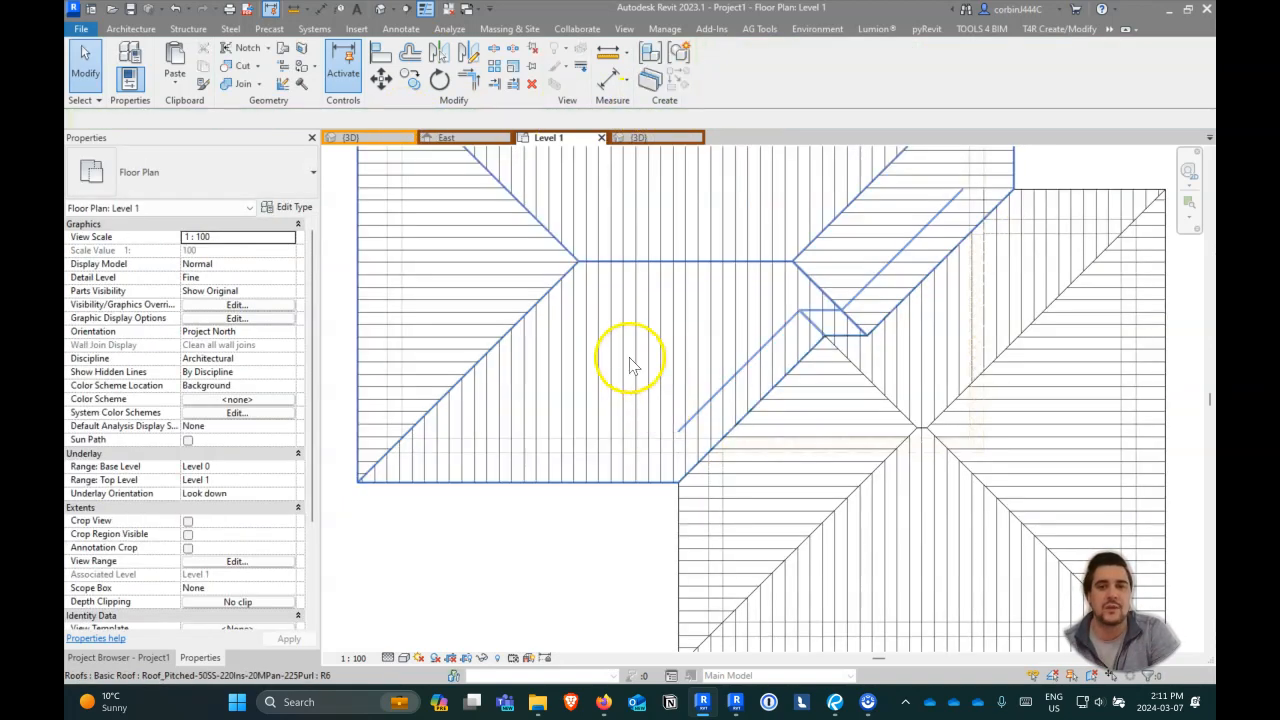
- Examine the split existing roof and the extension roof in the 3D view
{"action": "left_click", "coordinate": [643, 137]}
{"action": "scroll", "coordinate": [734, 449], "scroll_direction": "down", "scroll_amount": 5}
{"action": "middle_click_drag", "start_coordinate": [734, 440], "coordinate": [776, 245], "text": "shift"}
{"action": "scroll", "coordinate": [249, 530], "scroll_direction": "down", "scroll_amount": 3}
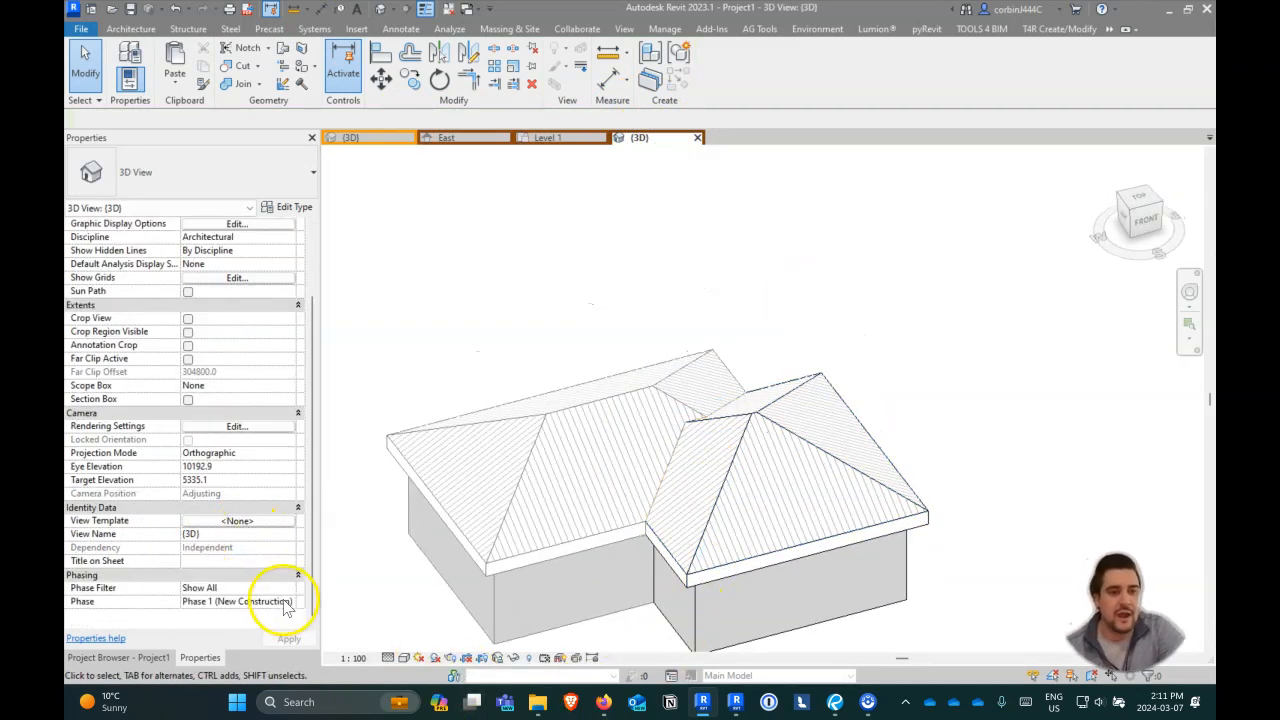
- Open sheet A100 and examine how the roofs appear in the existing, demolition, show all and complete viewports
{"action": "left_click", "coordinate": [120, 658]}
{"action": "double_click", "coordinate": [135, 489]}
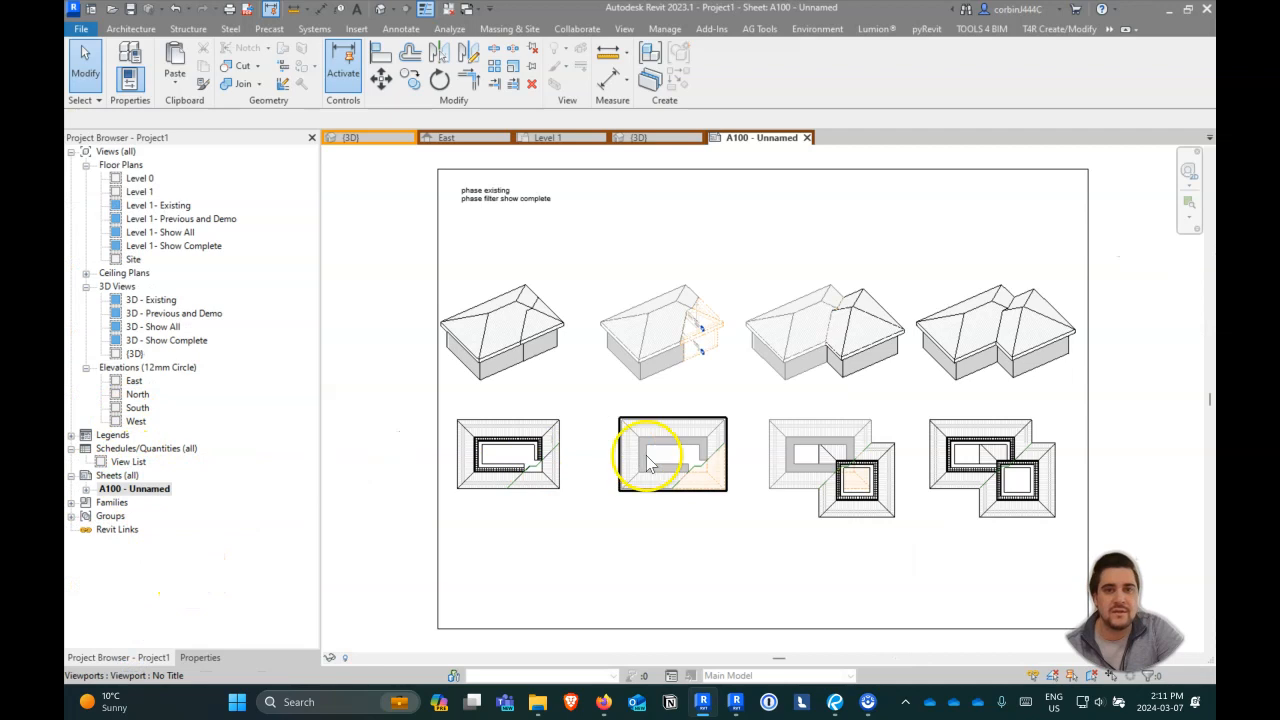
{"action": "scroll", "coordinate": [648, 463], "scroll_direction": "up", "scroll_amount": 2}
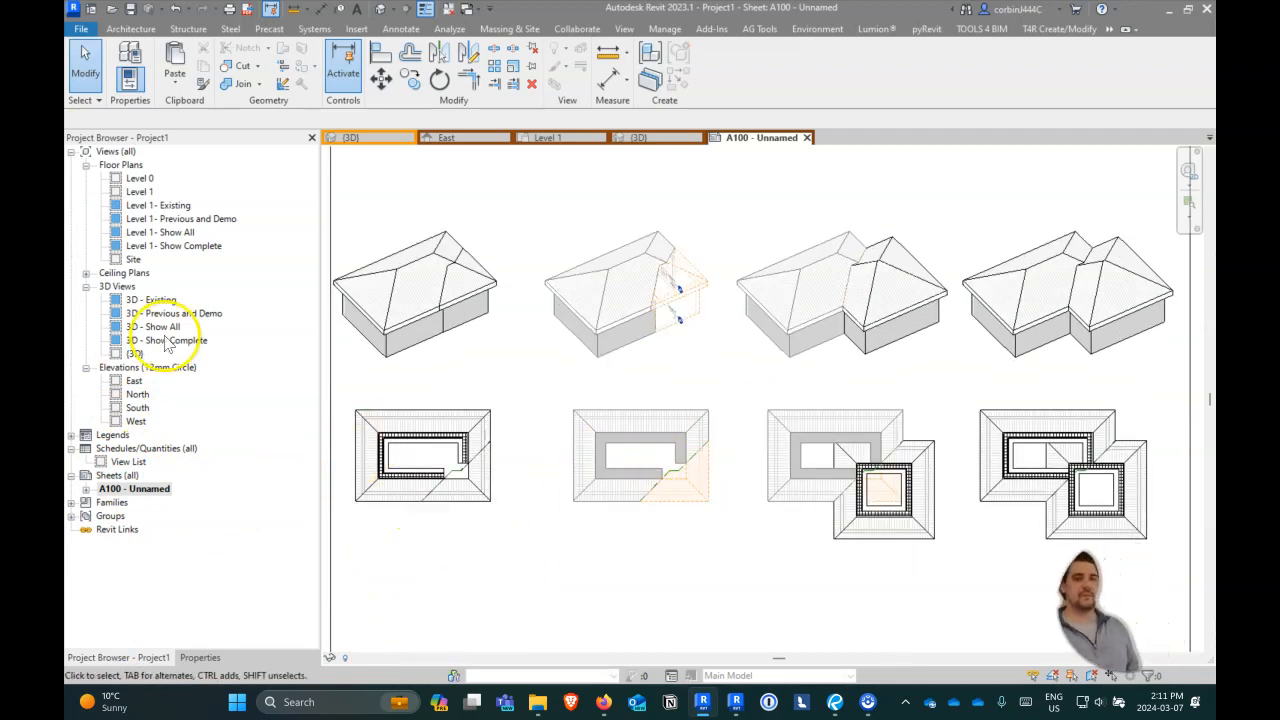
{"action": "scroll", "coordinate": [728, 320], "scroll_direction": "up", "scroll_amount": 3}
{"action": "scroll", "coordinate": [790, 280], "scroll_direction": "up", "scroll_amount": 3}
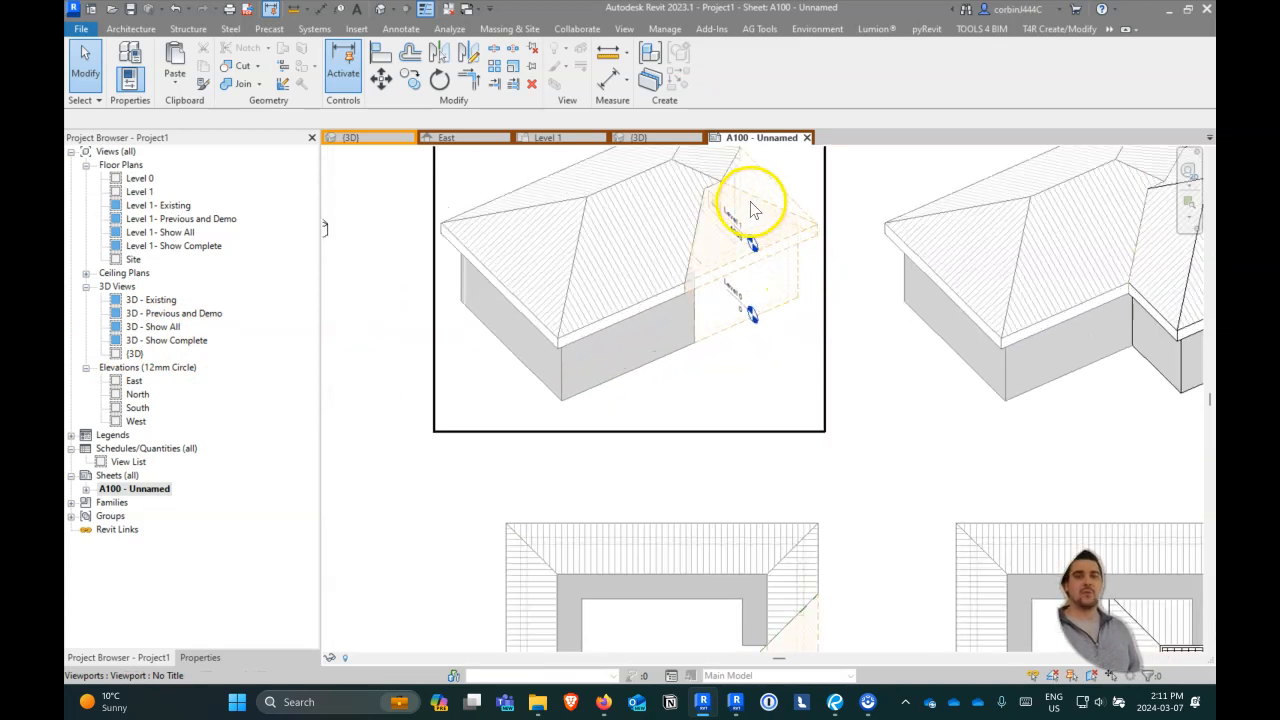
{"action": "scroll", "coordinate": [600, 320], "scroll_direction": "down", "scroll_amount": 6}
{"action": "scroll", "coordinate": [1023, 295], "scroll_direction": "up", "scroll_amount": 2}
{"action": "scroll", "coordinate": [1020, 300], "scroll_direction": "down", "scroll_amount": 2}
{"action": "scroll", "coordinate": [410, 340], "scroll_direction": "up", "scroll_amount": 2}
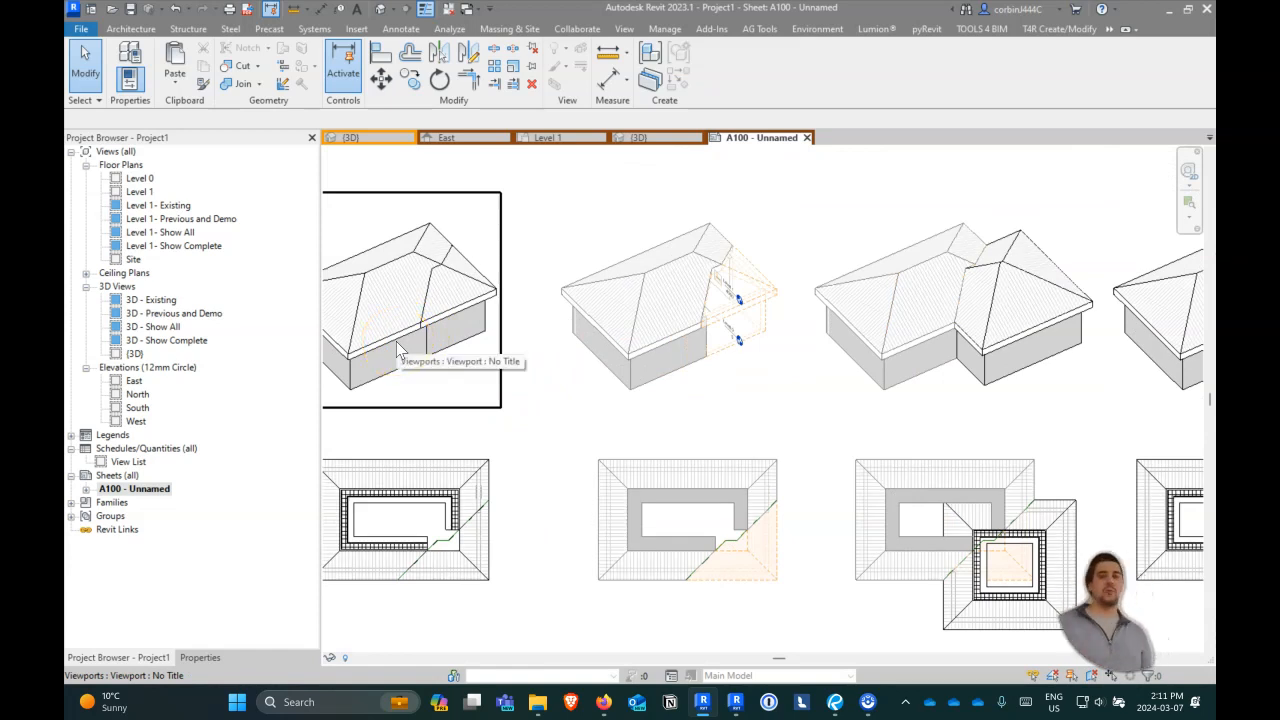
{"action": "left_click", "coordinate": [451, 325]}
{"action": "scroll", "coordinate": [398, 312], "scroll_direction": "up", "scroll_amount": 3}
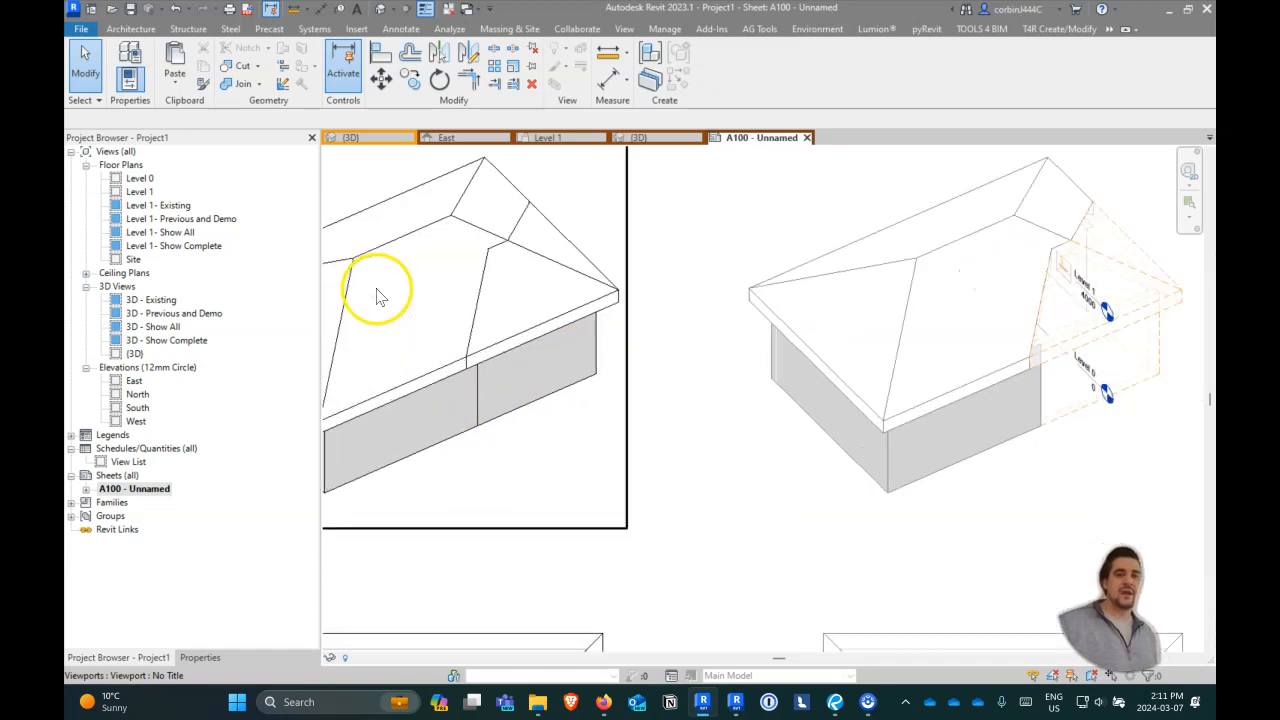
{"action": "scroll", "coordinate": [409, 309], "scroll_direction": "down", "scroll_amount": 2}
{"action": "scroll", "coordinate": [491, 314], "scroll_direction": "up", "scroll_amount": 3}
{"action": "left_click", "coordinate": [607, 303]}
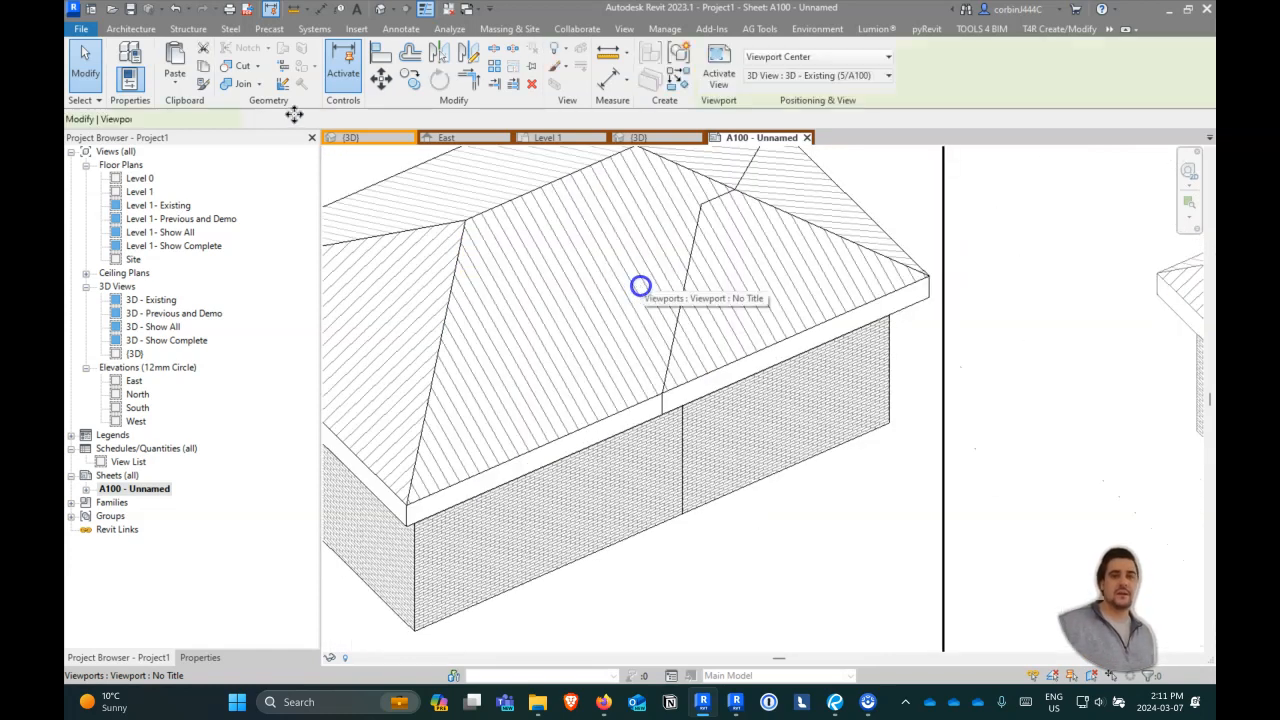
{"action": "left_click", "coordinate": [244, 84]}
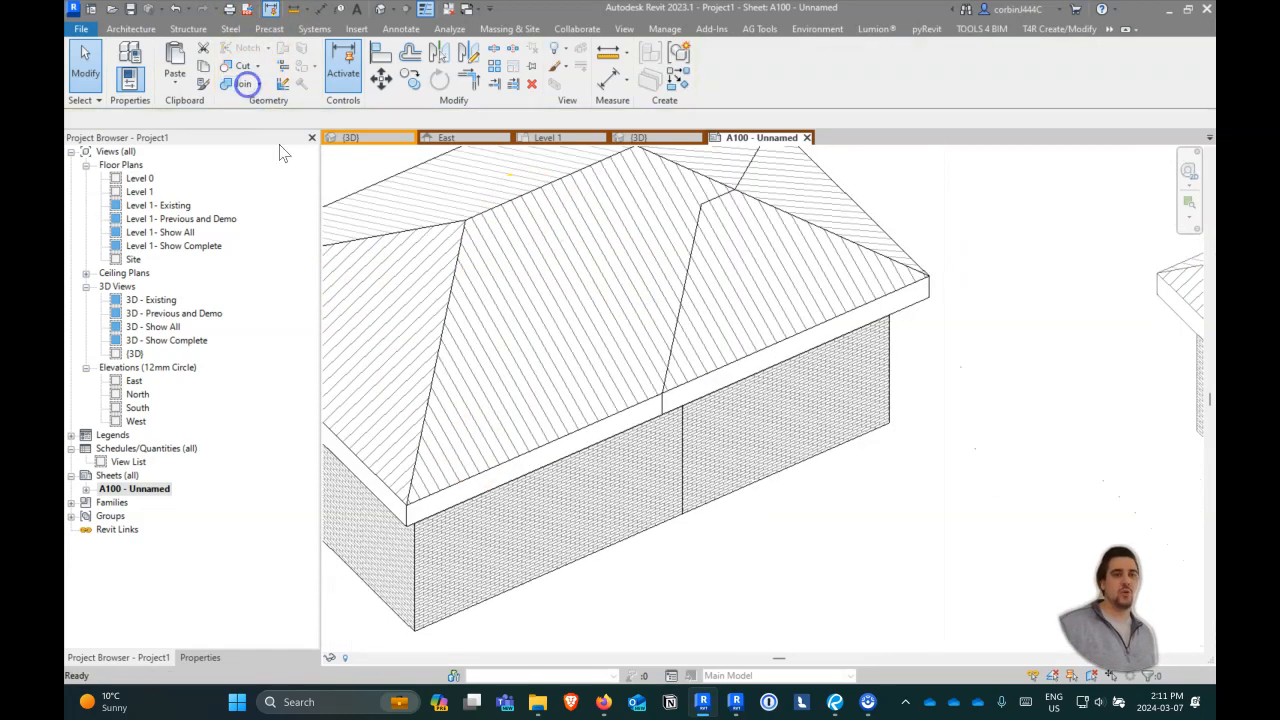
{"action": "scroll", "coordinate": [685, 488], "scroll_direction": "down", "scroll_amount": 2}
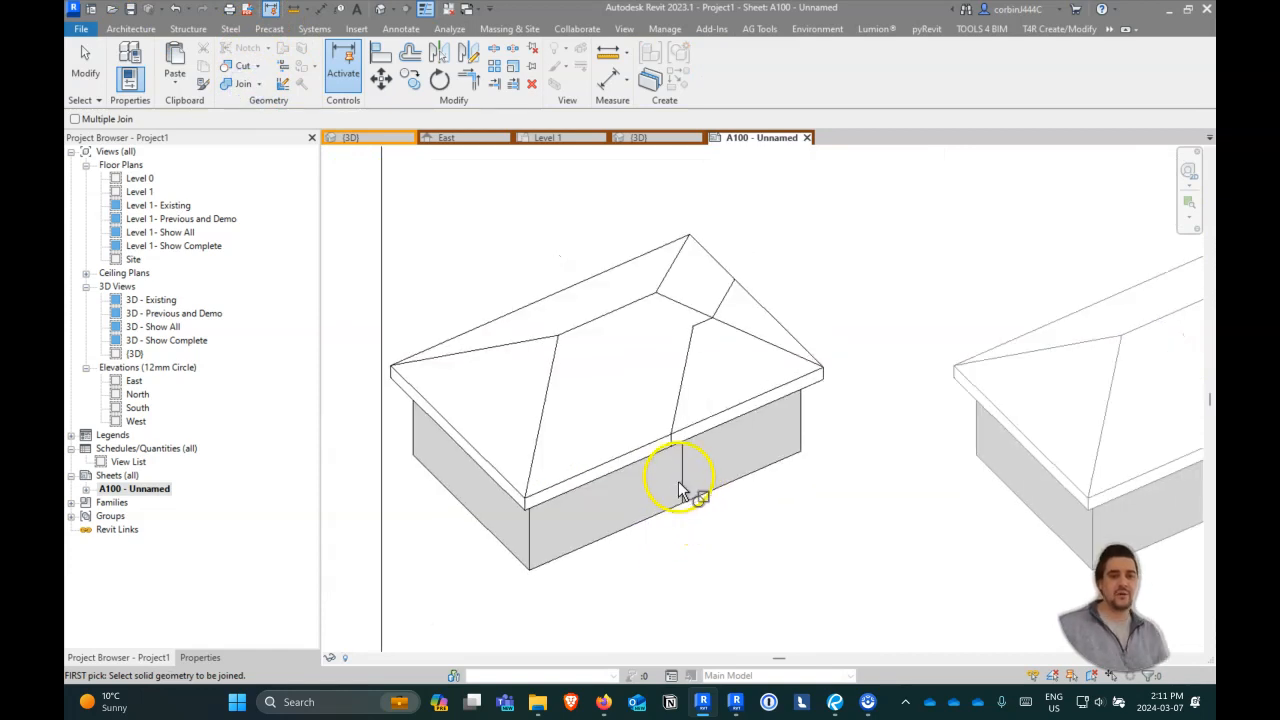
{"action": "key", "text": "Escape"}
- Activate the 3D - Existing viewport and join the geometry of the two front wall segments and of the two existing roof pieces
{"action": "double_click", "coordinate": [628, 418]}
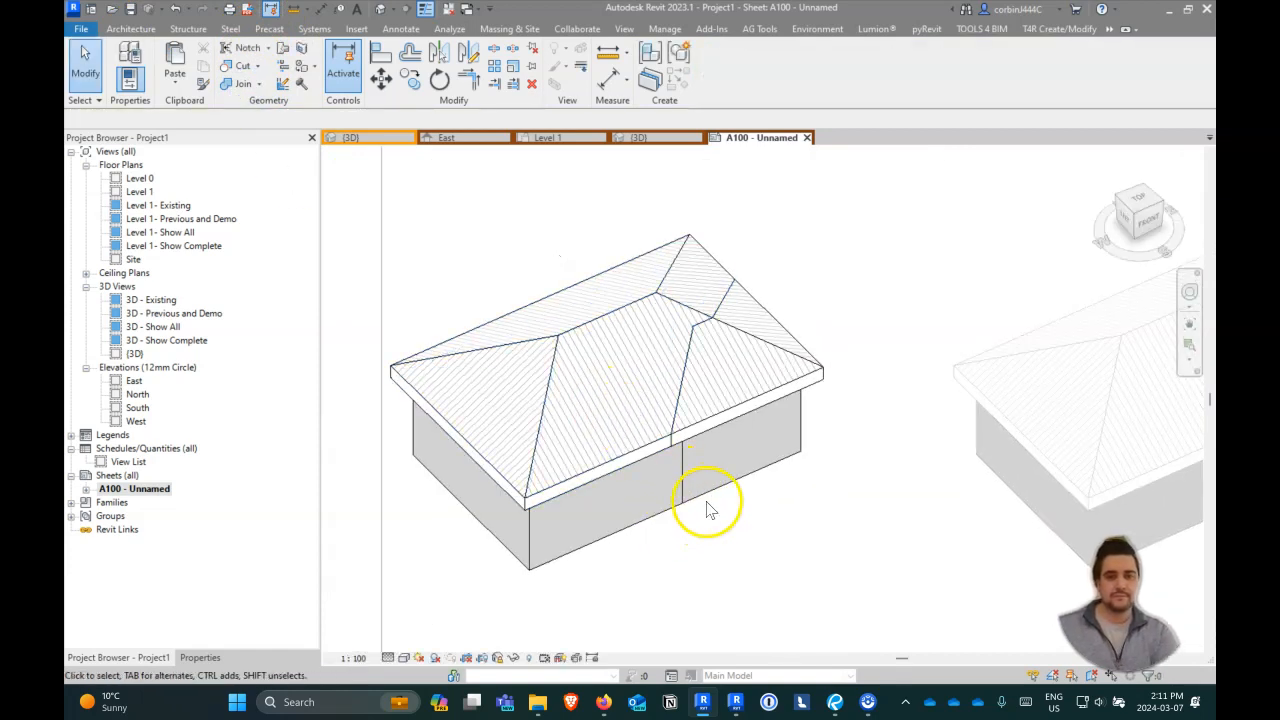
{"action": "scroll", "coordinate": [709, 509], "scroll_direction": "up", "scroll_amount": 3}
{"action": "left_click", "coordinate": [244, 84]}
{"action": "left_click", "coordinate": [593, 373]}
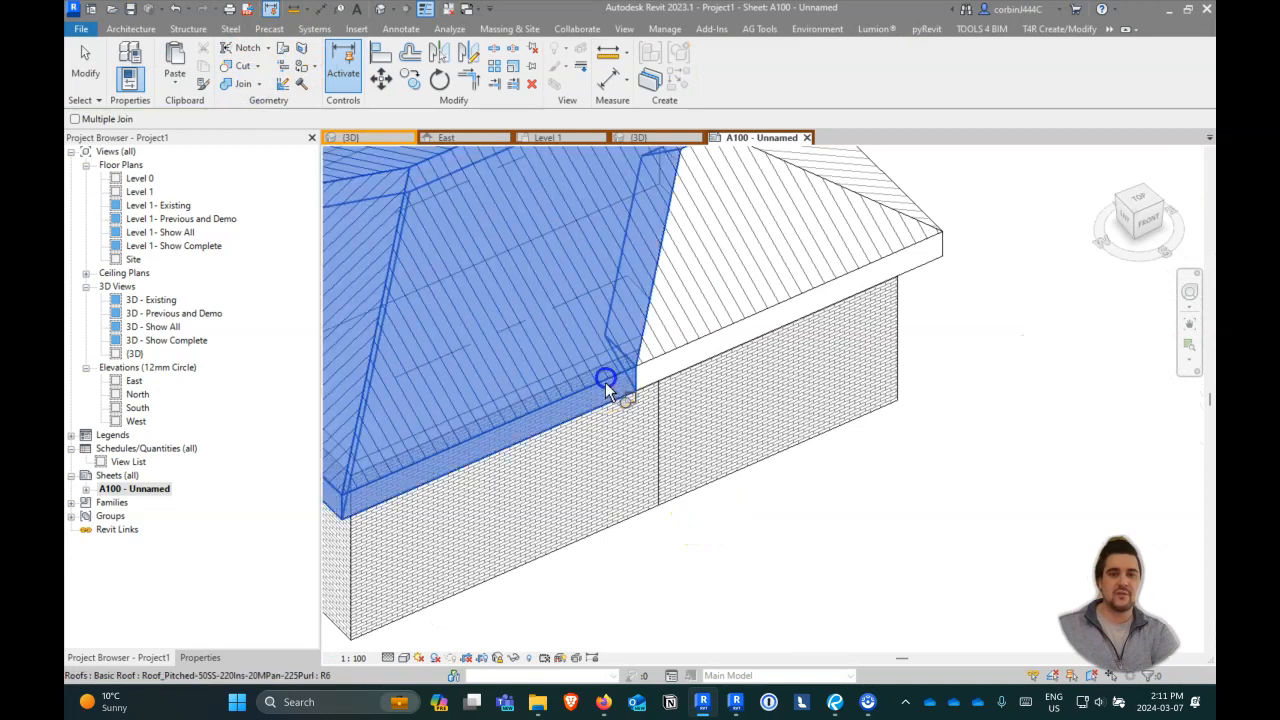
{"action": "left_click", "coordinate": [690, 498]}
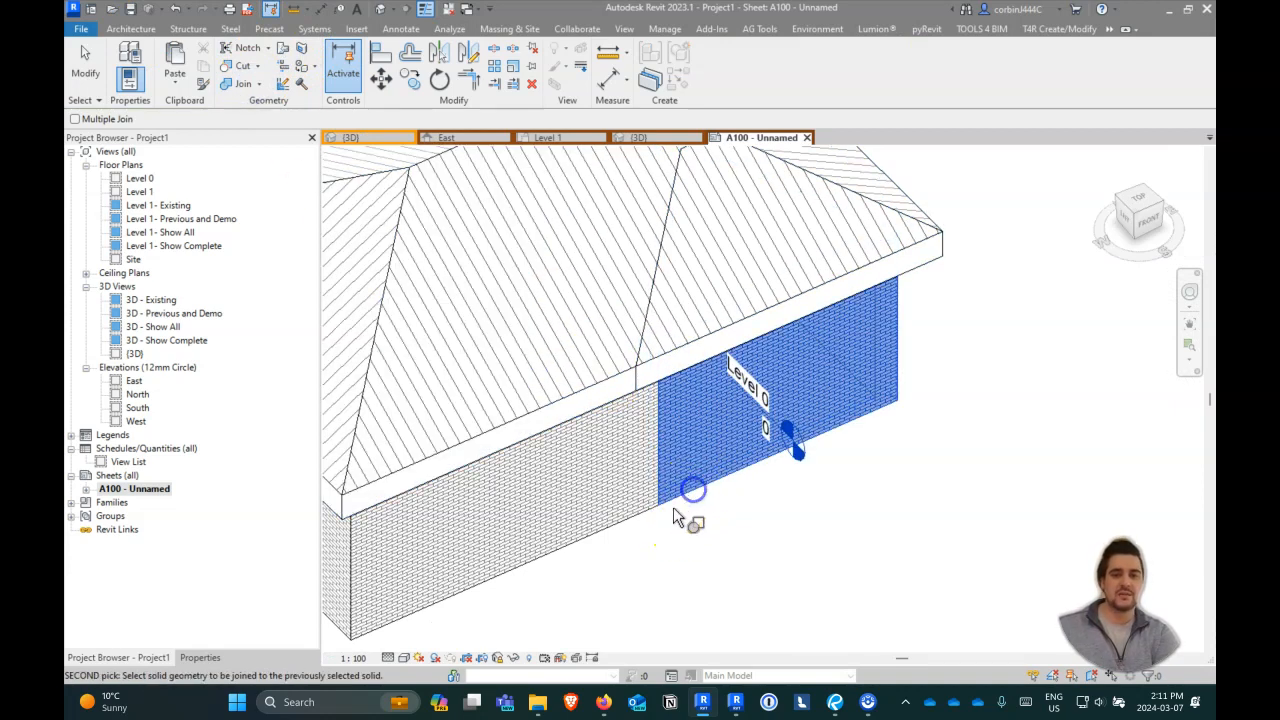
{"action": "left_click", "coordinate": [625, 393]}
{"action": "left_click", "coordinate": [649, 361]}
{"action": "scroll", "coordinate": [612, 388], "scroll_direction": "down", "scroll_amount": 3}
{"action": "scroll", "coordinate": [677, 279], "scroll_direction": "up", "scroll_amount": 2}
{"action": "left_click", "coordinate": [652, 269]}
{"action": "left_click", "coordinate": [643, 259]}
{"action": "scroll", "coordinate": [760, 470], "scroll_direction": "down", "scroll_amount": 3}
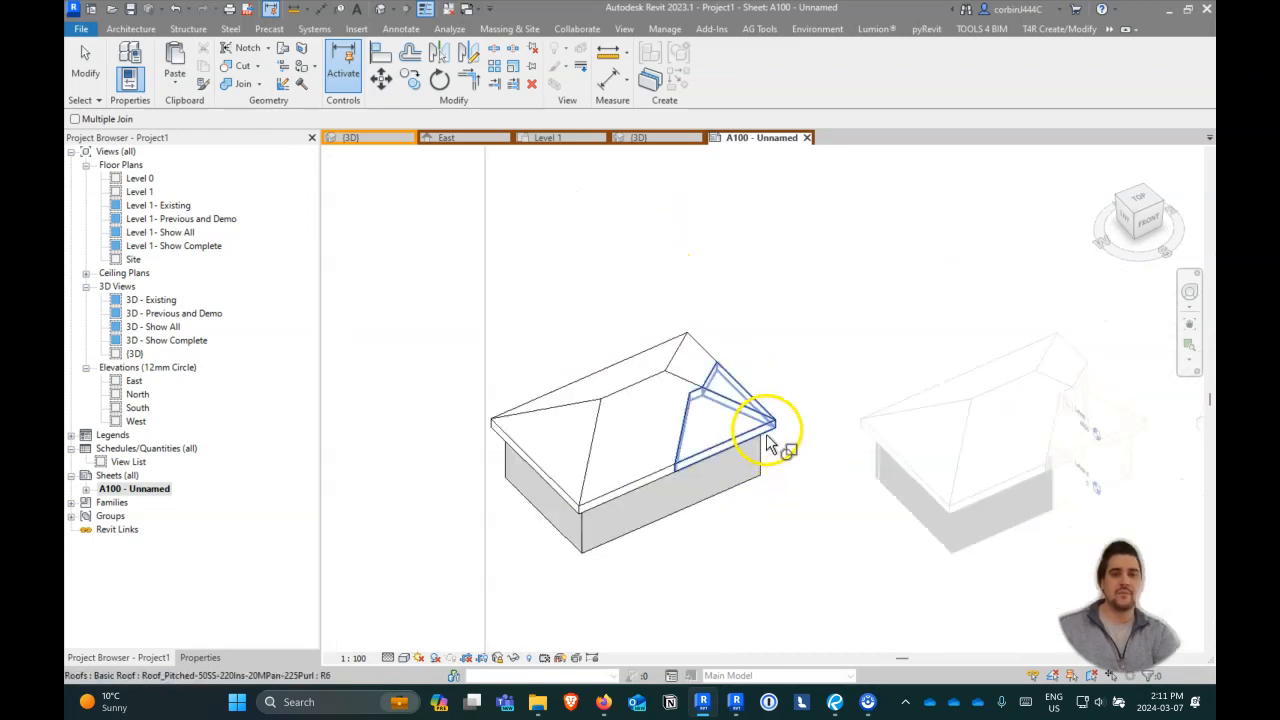
- Use Linework with the <Invisible lines> style to hide the seam between the two existing roof pieces on the front slope and fascia
{"action": "scroll", "coordinate": [700, 410], "scroll_direction": "up", "scroll_amount": 5}
{"action": "scroll", "coordinate": [829, 300], "scroll_direction": "down", "scroll_amount": 3}
{"action": "scroll", "coordinate": [677, 443], "scroll_direction": "up", "scroll_amount": 3}
{"action": "left_click", "coordinate": [270, 12]}
{"action": "left_click", "coordinate": [790, 72]}
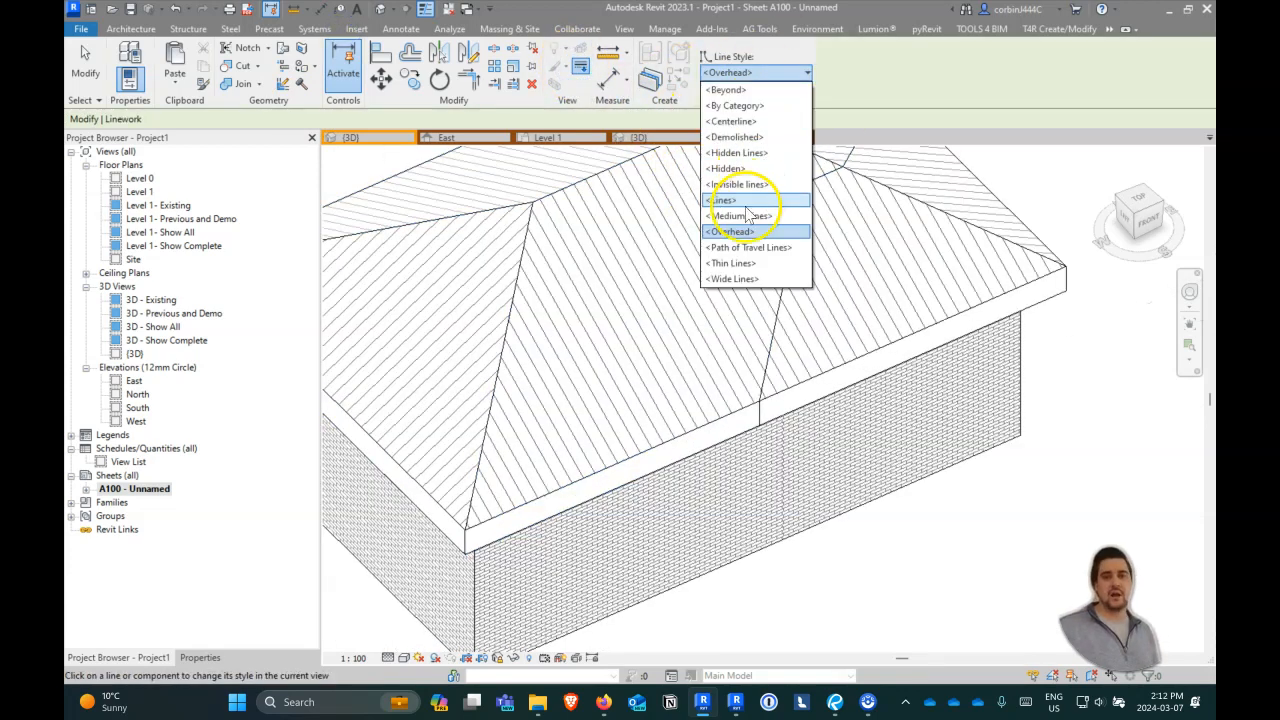
{"action": "left_click", "coordinate": [780, 289]}
{"action": "scroll", "coordinate": [780, 366], "scroll_direction": "up", "scroll_amount": 5}
{"action": "left_click", "coordinate": [757, 319]}
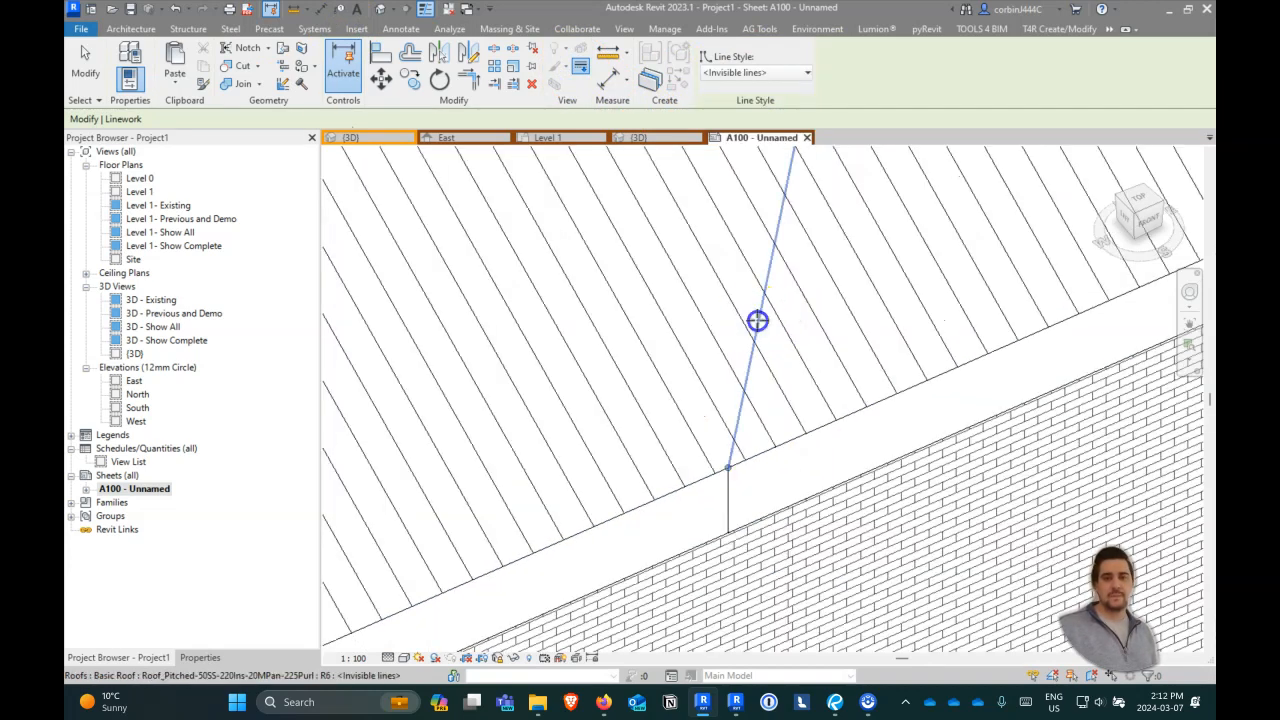
{"action": "left_click", "coordinate": [726, 488]}
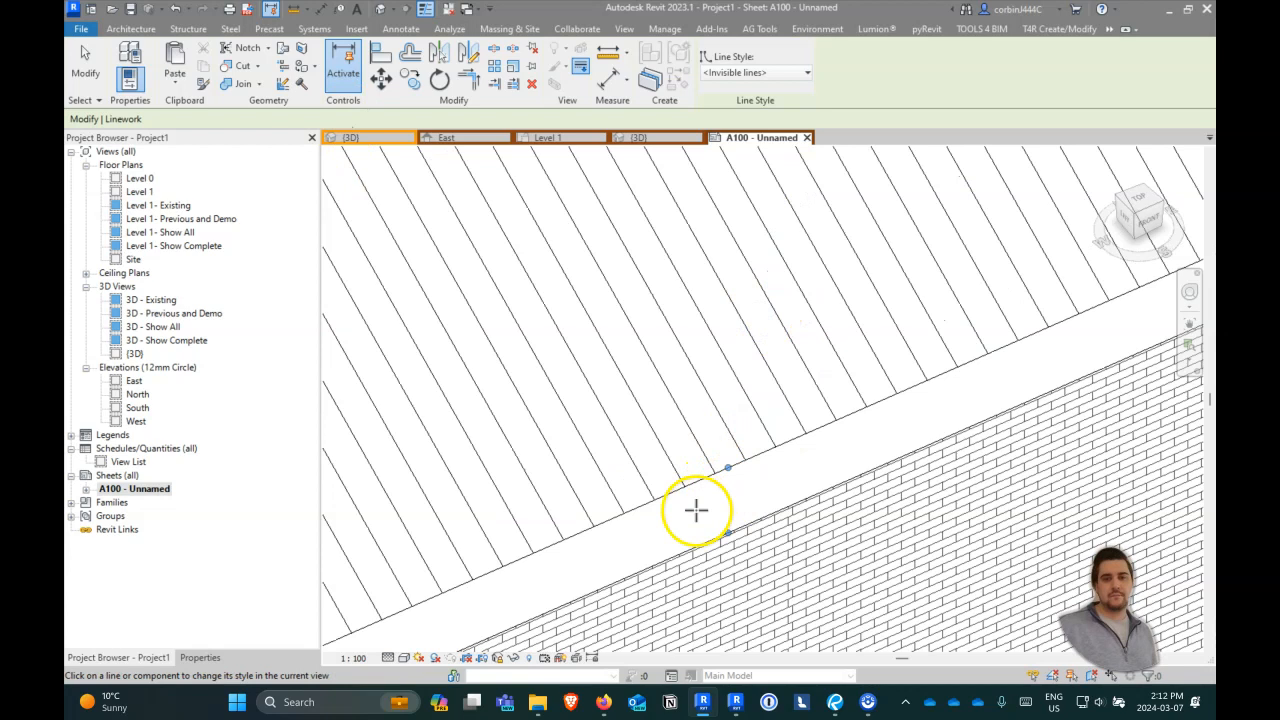
- Hide the remaining seam edges near the hip and on the side slope of the existing roof with <Invisible lines>
{"action": "scroll", "coordinate": [697, 511], "scroll_direction": "down", "scroll_amount": 4}
{"action": "scroll", "coordinate": [803, 290], "scroll_direction": "up", "scroll_amount": 3}
{"action": "scroll", "coordinate": [712, 312], "scroll_direction": "up", "scroll_amount": 3}
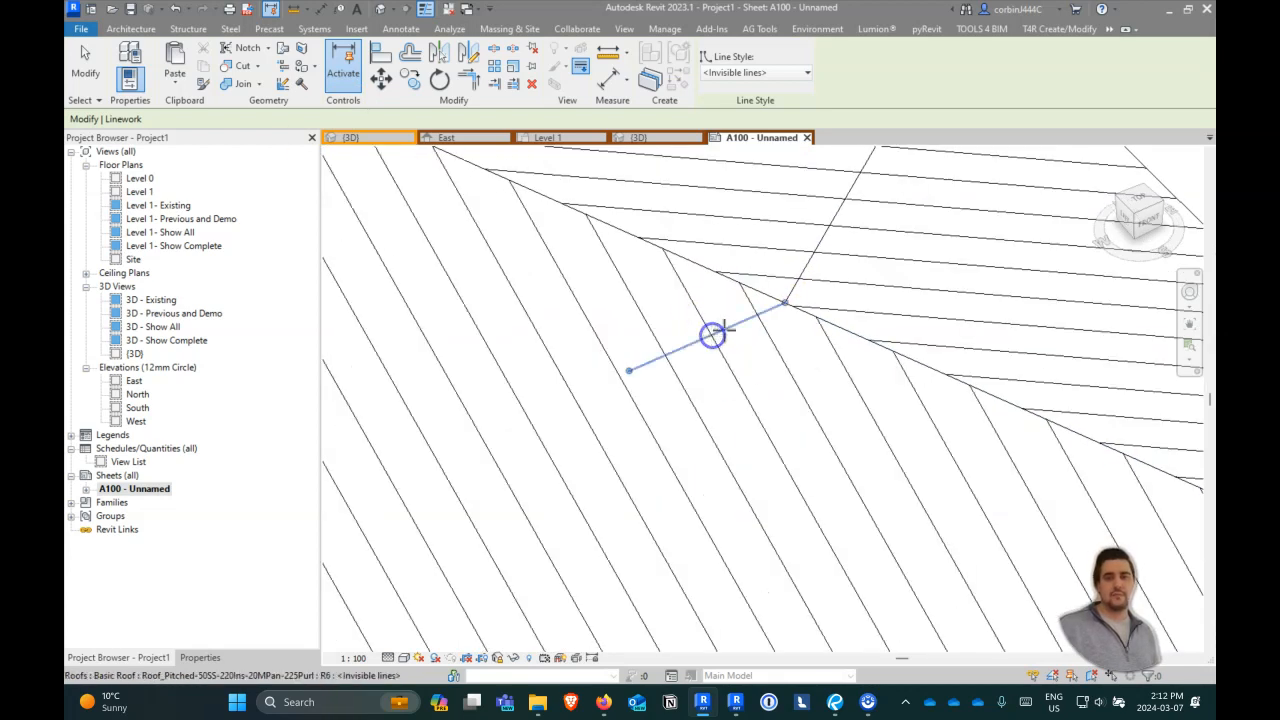
{"action": "left_click", "coordinate": [800, 274]}
{"action": "scroll", "coordinate": [749, 326], "scroll_direction": "down", "scroll_amount": 5}
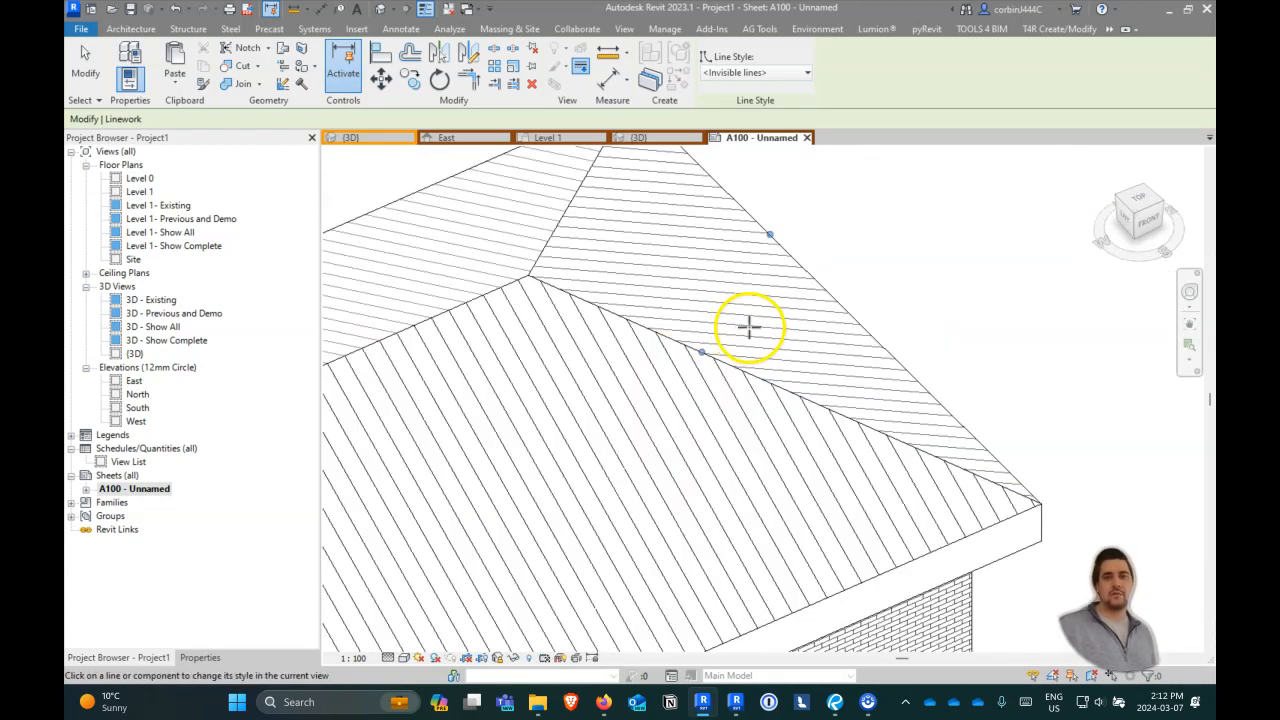
- Examine the existing, demolition and extension roof viewports side by side on the sheet
{"action": "scroll", "coordinate": [760, 320], "scroll_direction": "down", "scroll_amount": 4}
{"action": "scroll", "coordinate": [857, 277], "scroll_direction": "down", "scroll_amount": 2}
{"action": "scroll", "coordinate": [792, 473], "scroll_direction": "up", "scroll_amount": 1}
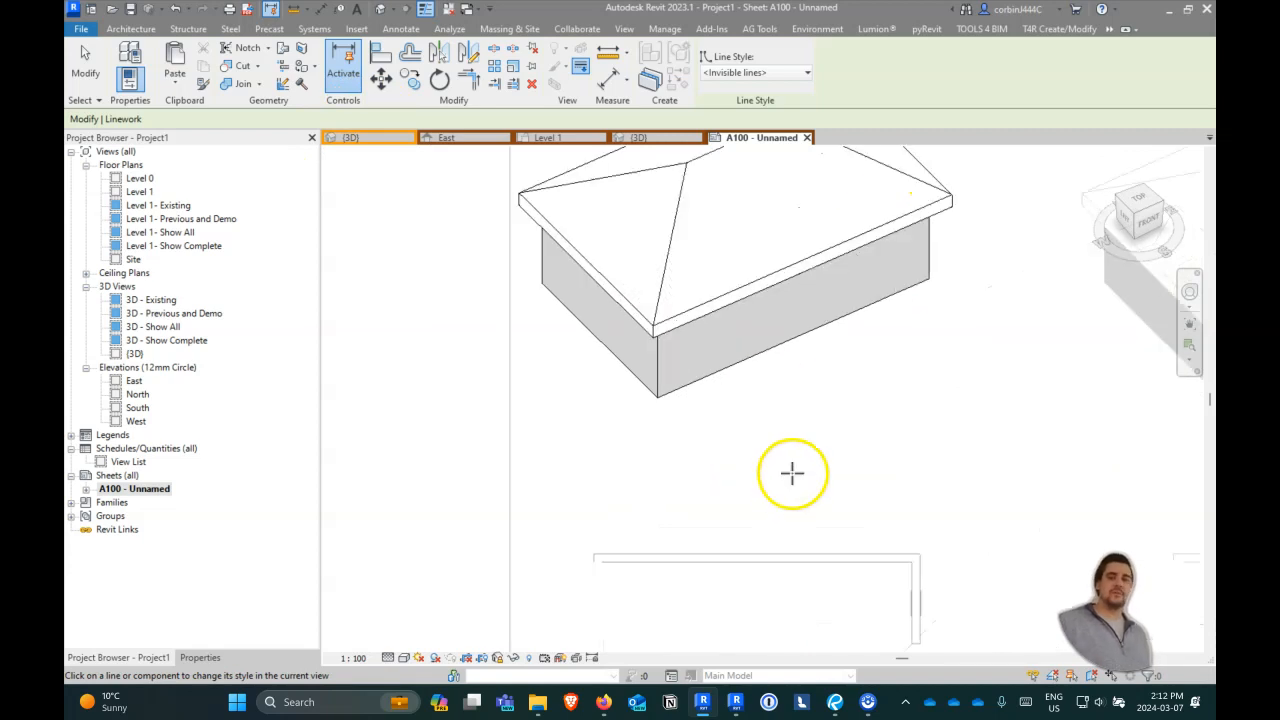
{"action": "scroll", "coordinate": [857, 257], "scroll_direction": "up", "scroll_amount": 3}
{"action": "scroll", "coordinate": [706, 434], "scroll_direction": "down", "scroll_amount": 3}
{"action": "scroll", "coordinate": [600, 386], "scroll_direction": "down", "scroll_amount": 3}
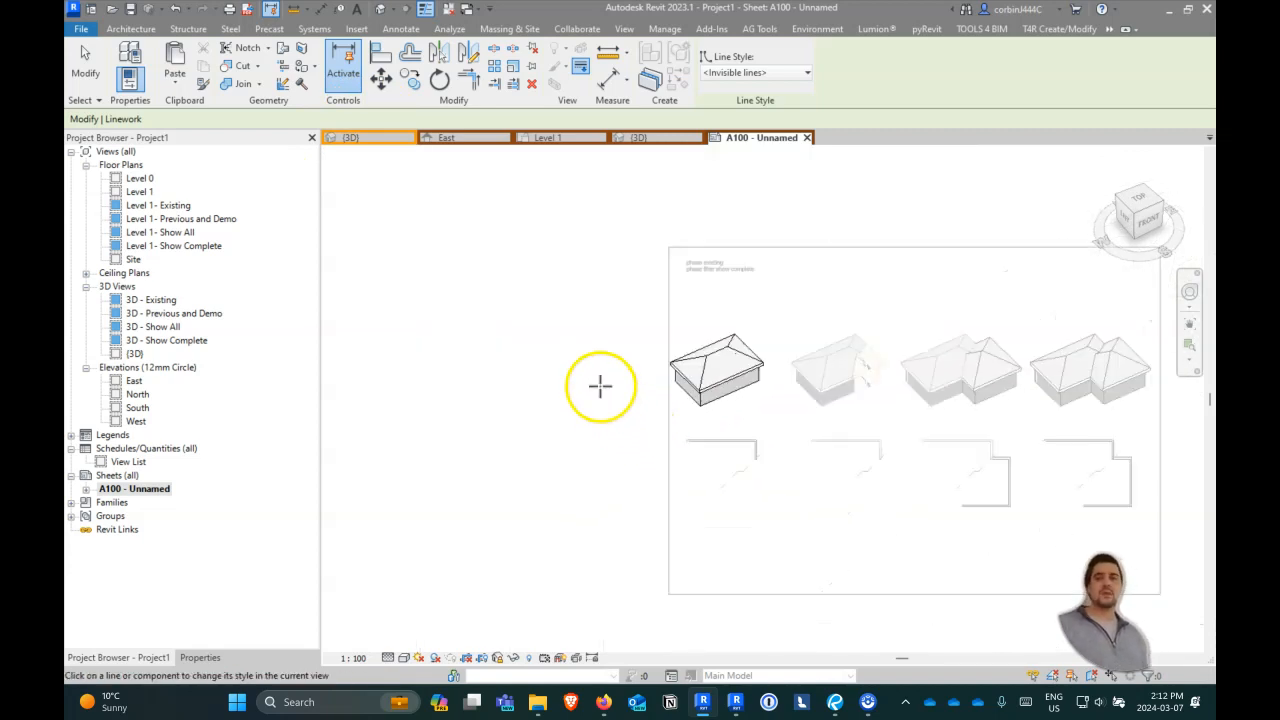
{"action": "scroll", "coordinate": [920, 390], "scroll_direction": "up", "scroll_amount": 3}
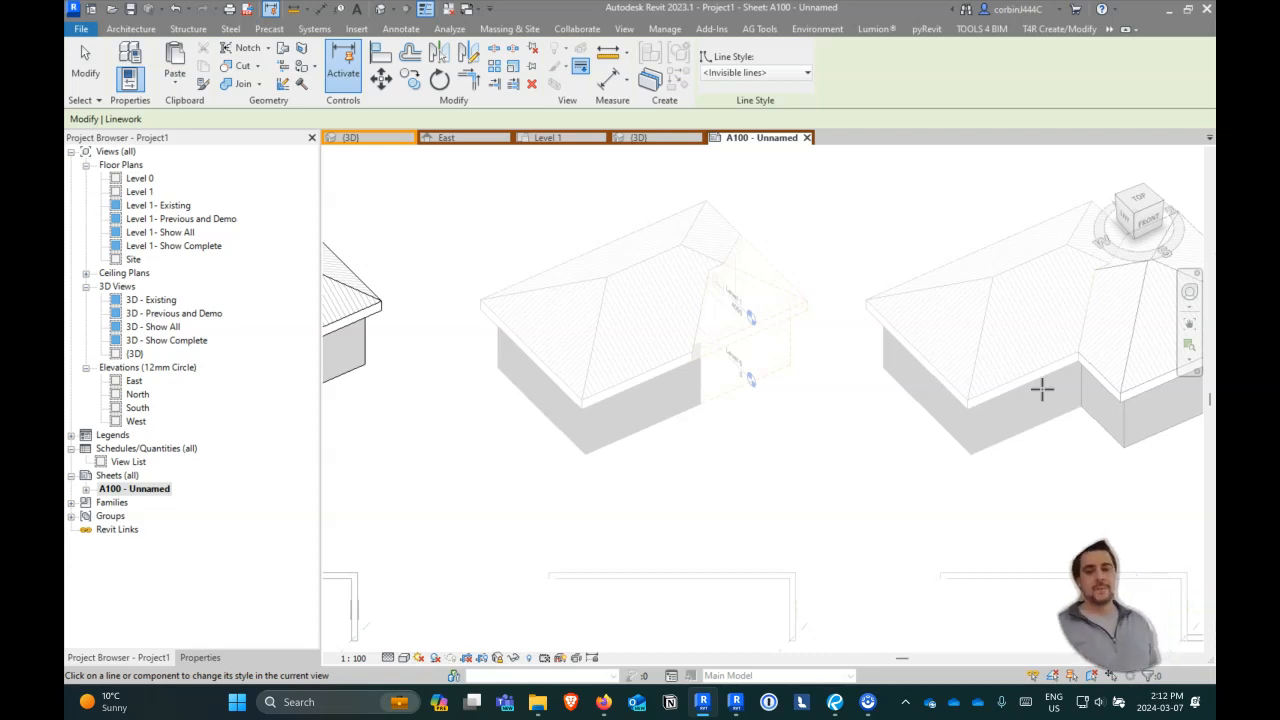
- Switch to the cottage project in Revit 2024 and open the construction document sheet A202 - 1ST. FL. DEMO
{"action": "left_click", "coordinate": [735, 702]}
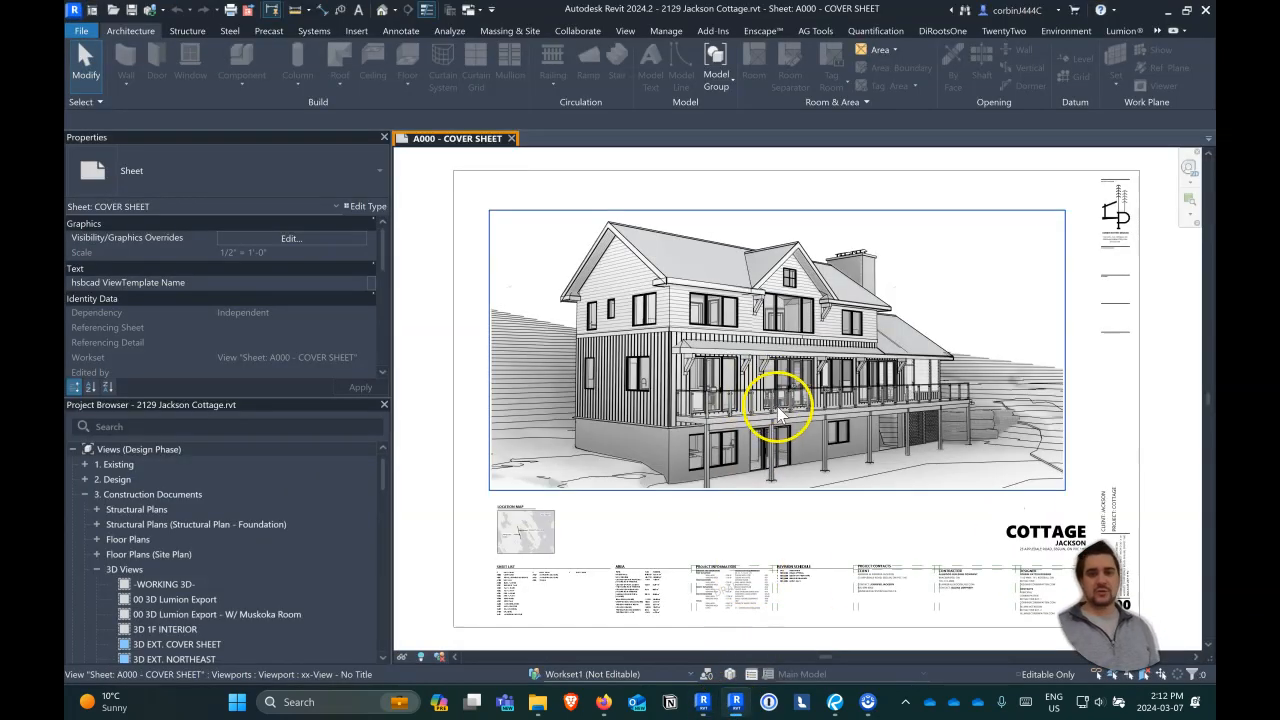
{"action": "scroll", "coordinate": [140, 620], "scroll_direction": "down", "scroll_amount": 10}
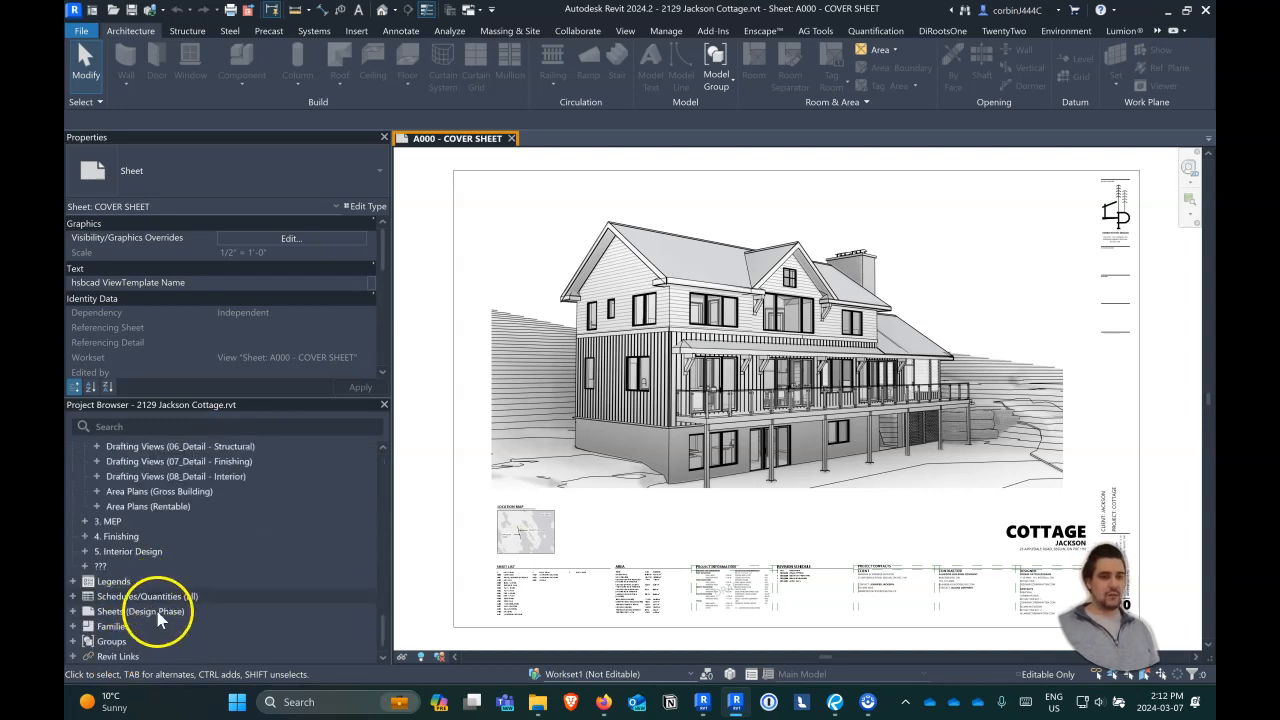
{"action": "double_click", "coordinate": [160, 611]}
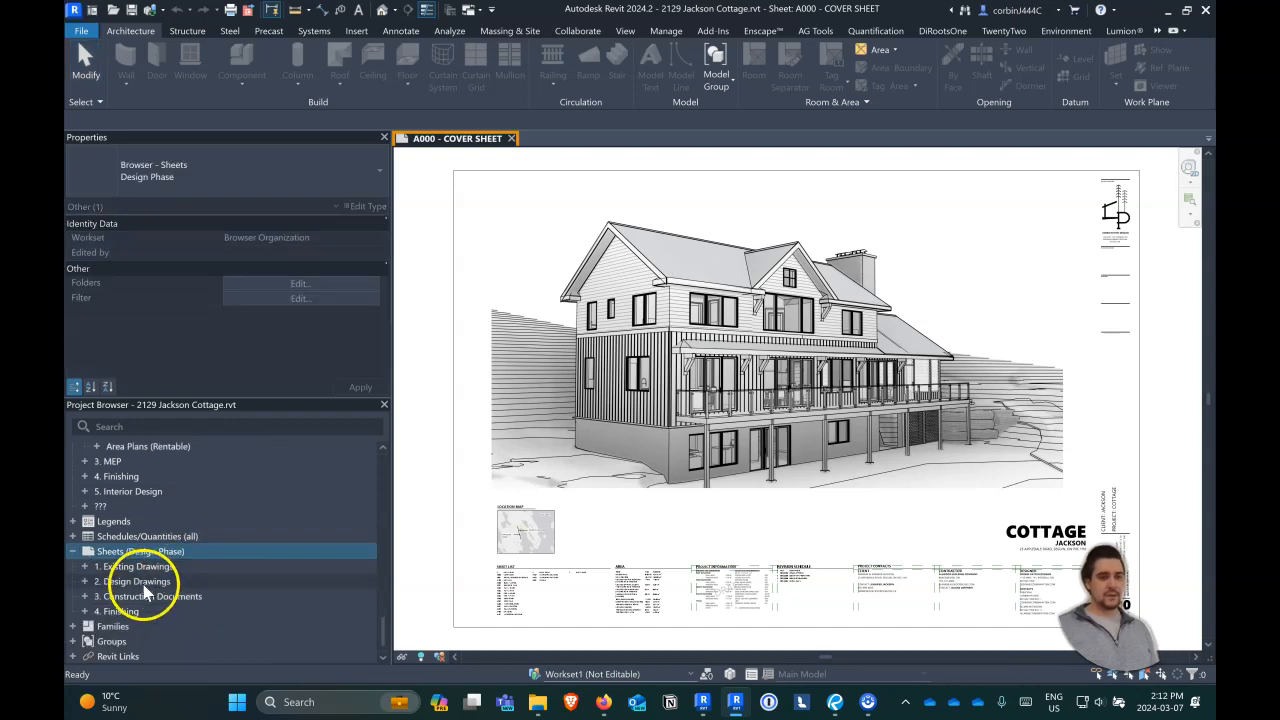
{"action": "left_click", "coordinate": [144, 584]}
{"action": "double_click", "coordinate": [149, 598]}
{"action": "scroll", "coordinate": [151, 599], "scroll_direction": "down", "scroll_amount": 10}
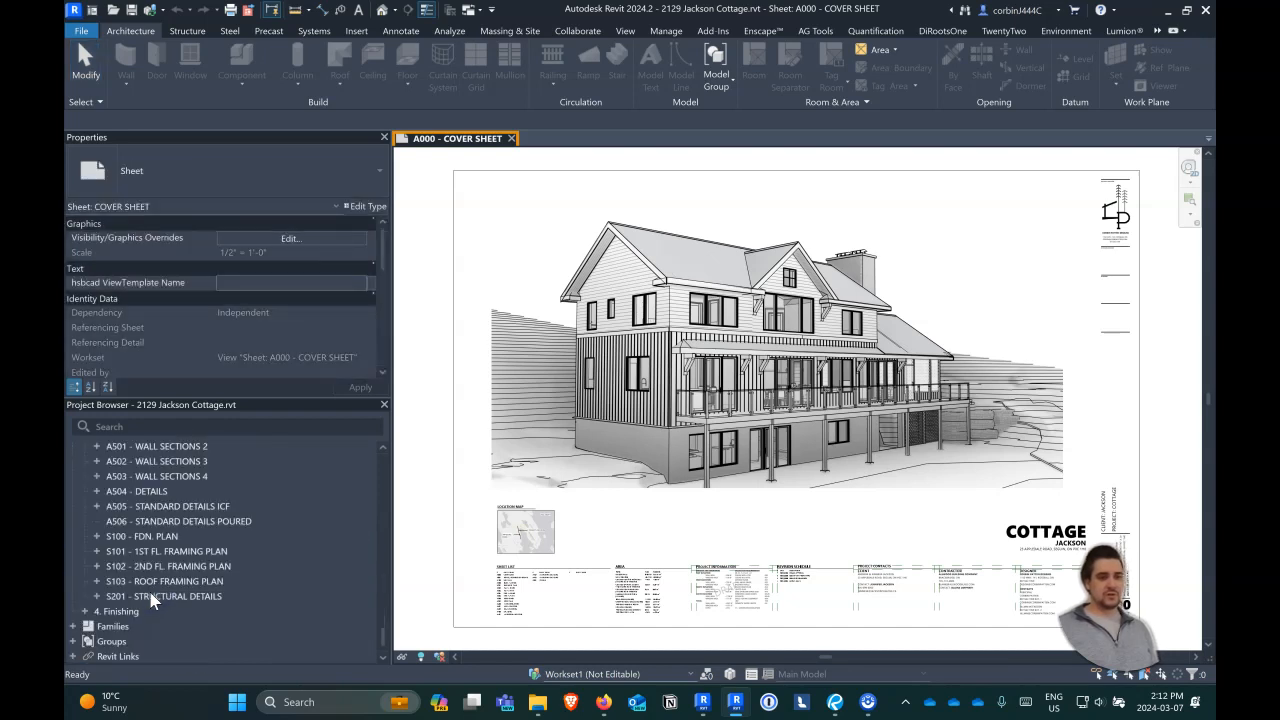
{"action": "scroll", "coordinate": [170, 485], "scroll_direction": "up", "scroll_amount": 5}
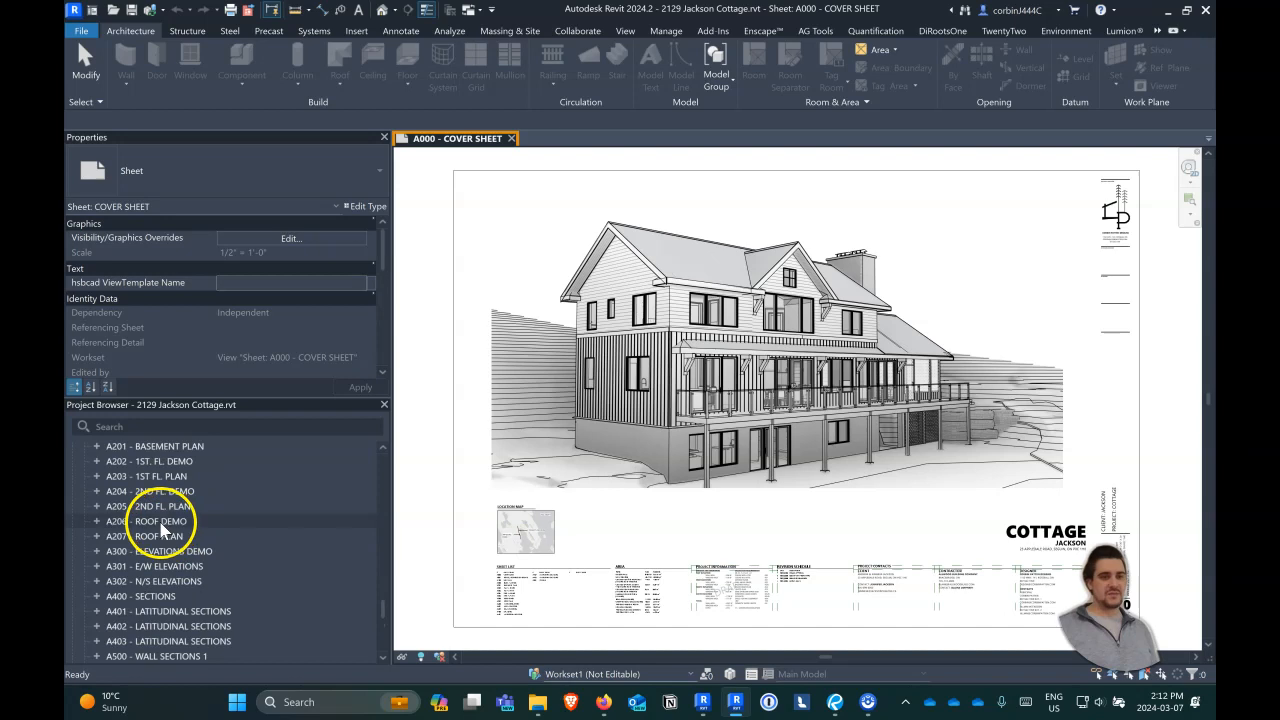
{"action": "left_click", "coordinate": [174, 462]}
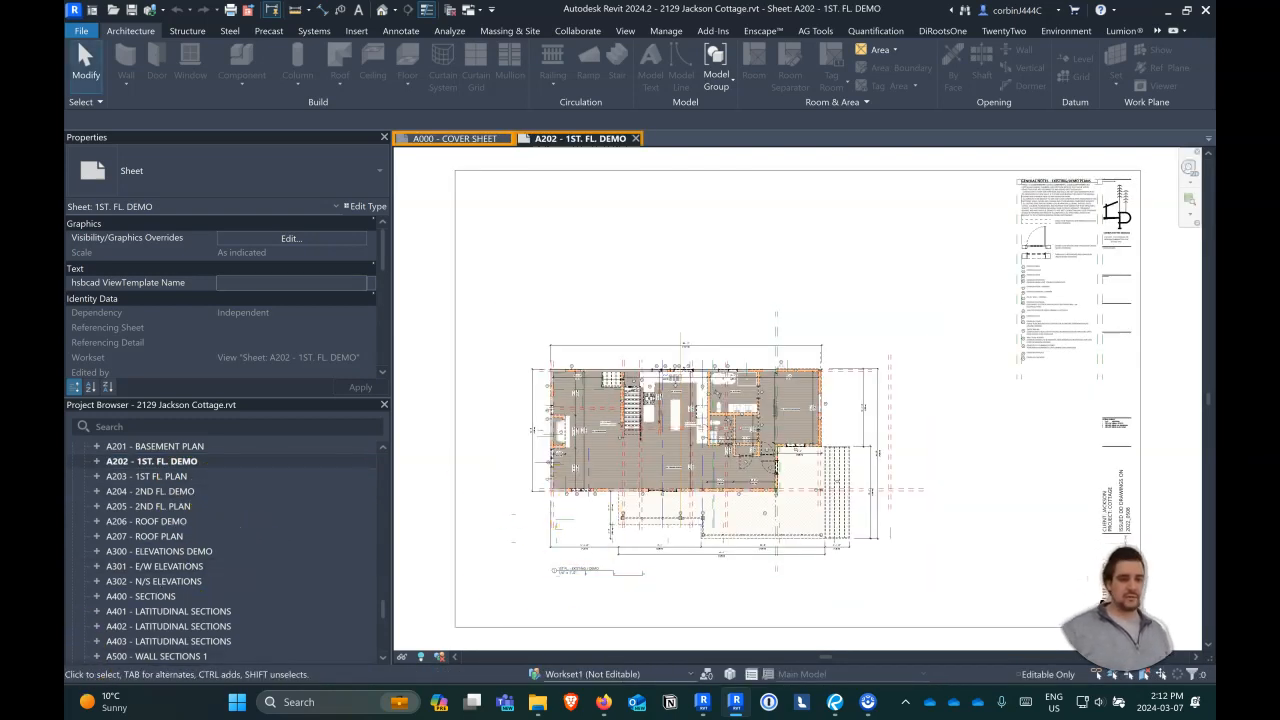
{"action": "scroll", "coordinate": [640, 510], "scroll_direction": "up", "scroll_amount": 4}
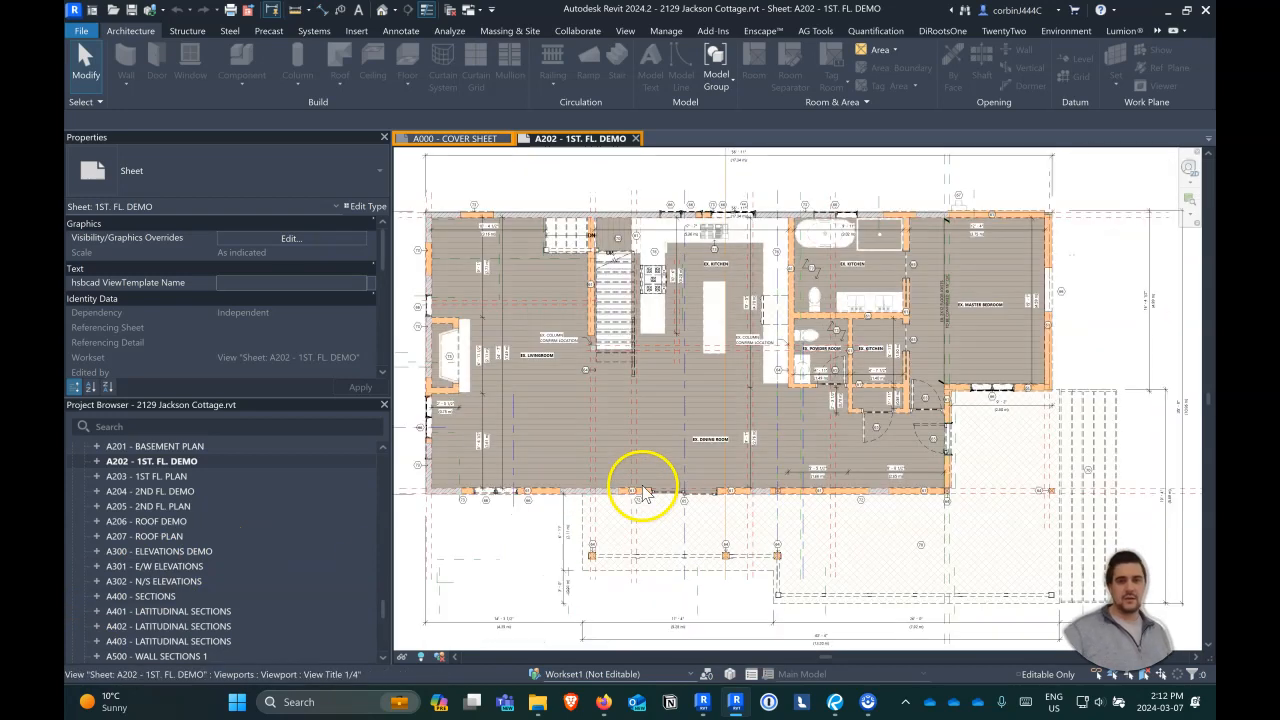
- Activate the first-floor demolition plan viewport and open the model category overrides of its Existing - Plan - Floor view template
{"action": "double_click", "coordinate": [680, 337]}
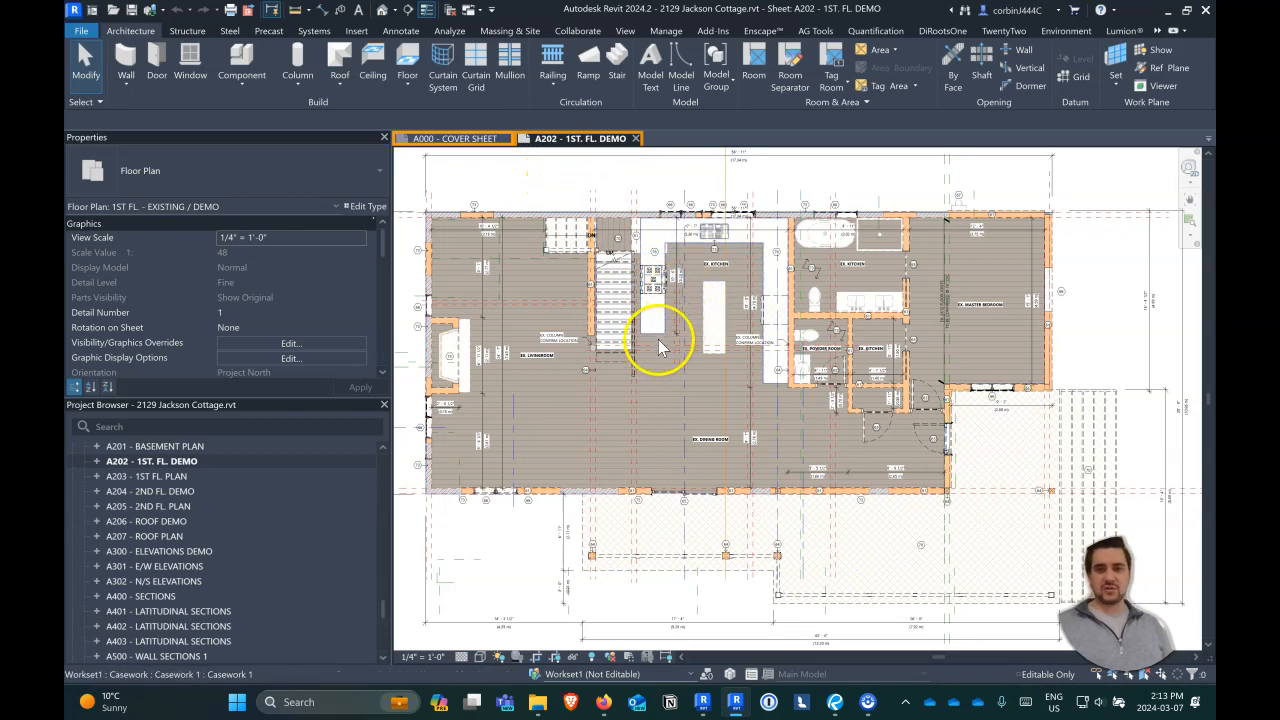
{"action": "scroll", "coordinate": [290, 335], "scroll_direction": "down", "scroll_amount": 5}
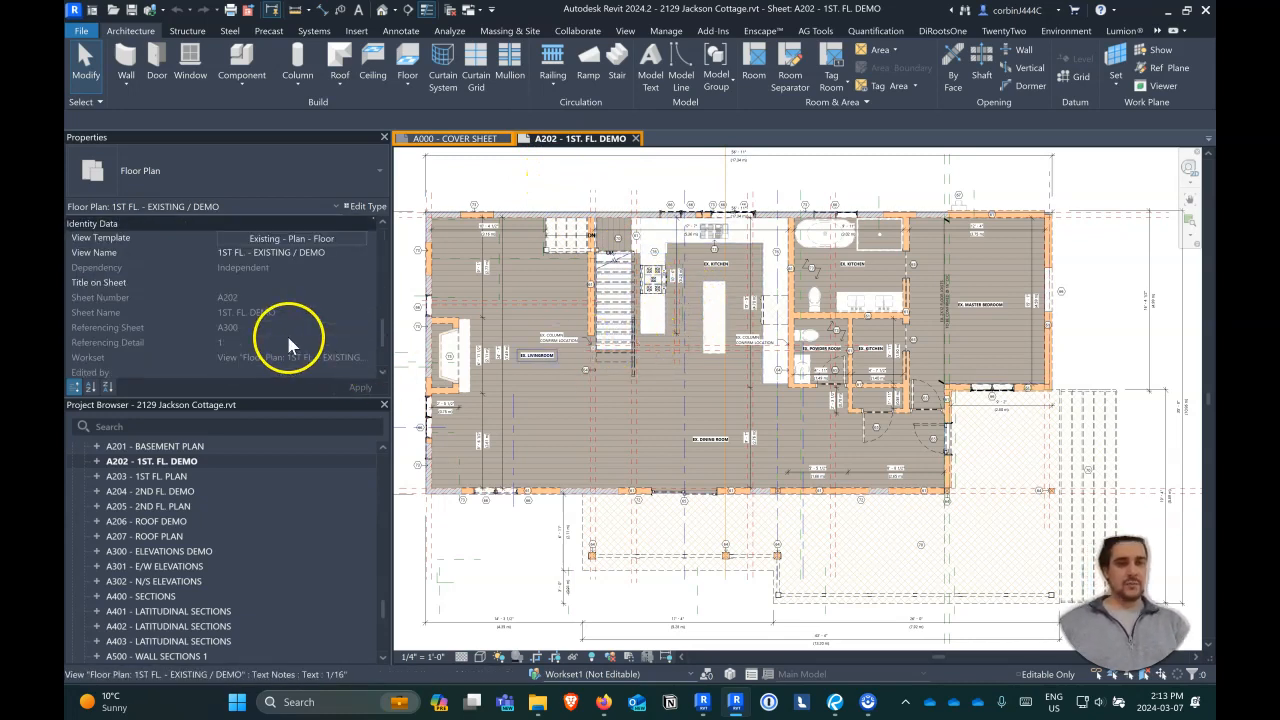
{"action": "left_click", "coordinate": [300, 239]}
{"action": "left_click", "coordinate": [424, 198]}
{"action": "scroll", "coordinate": [235, 325], "scroll_direction": "down", "scroll_amount": 2}
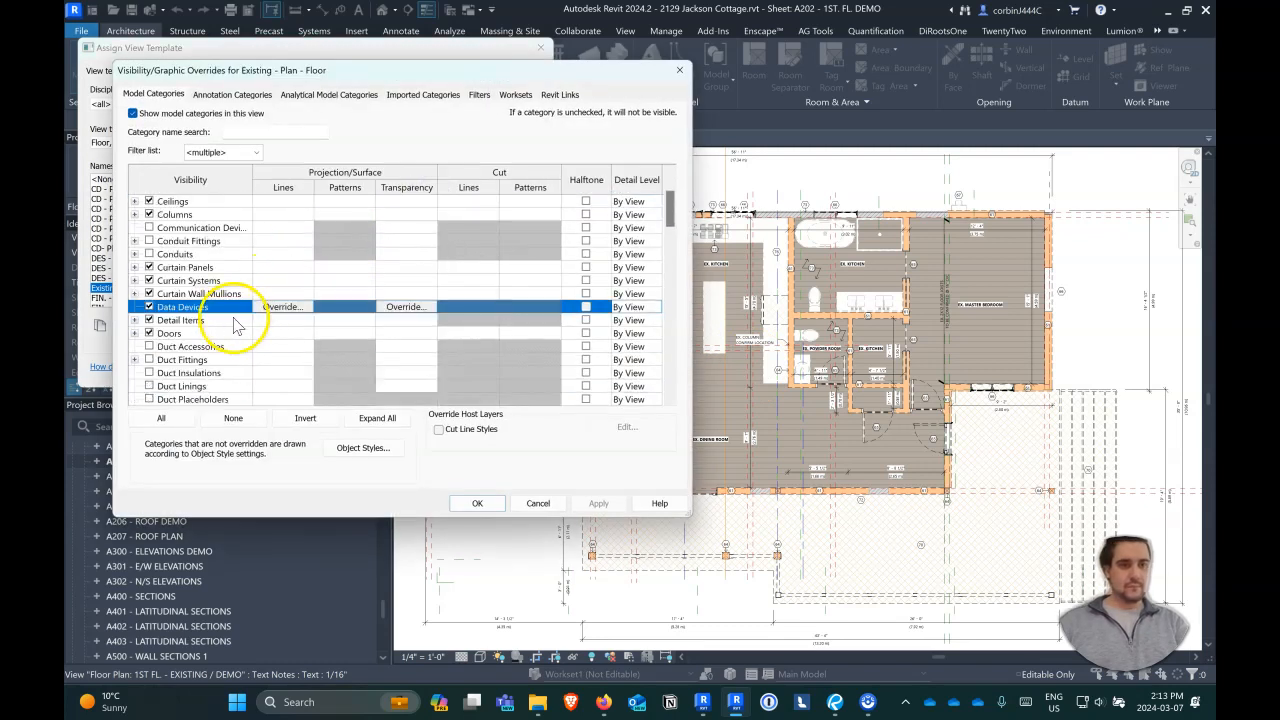
{"action": "scroll", "coordinate": [238, 336], "scroll_direction": "down", "scroll_amount": 4}
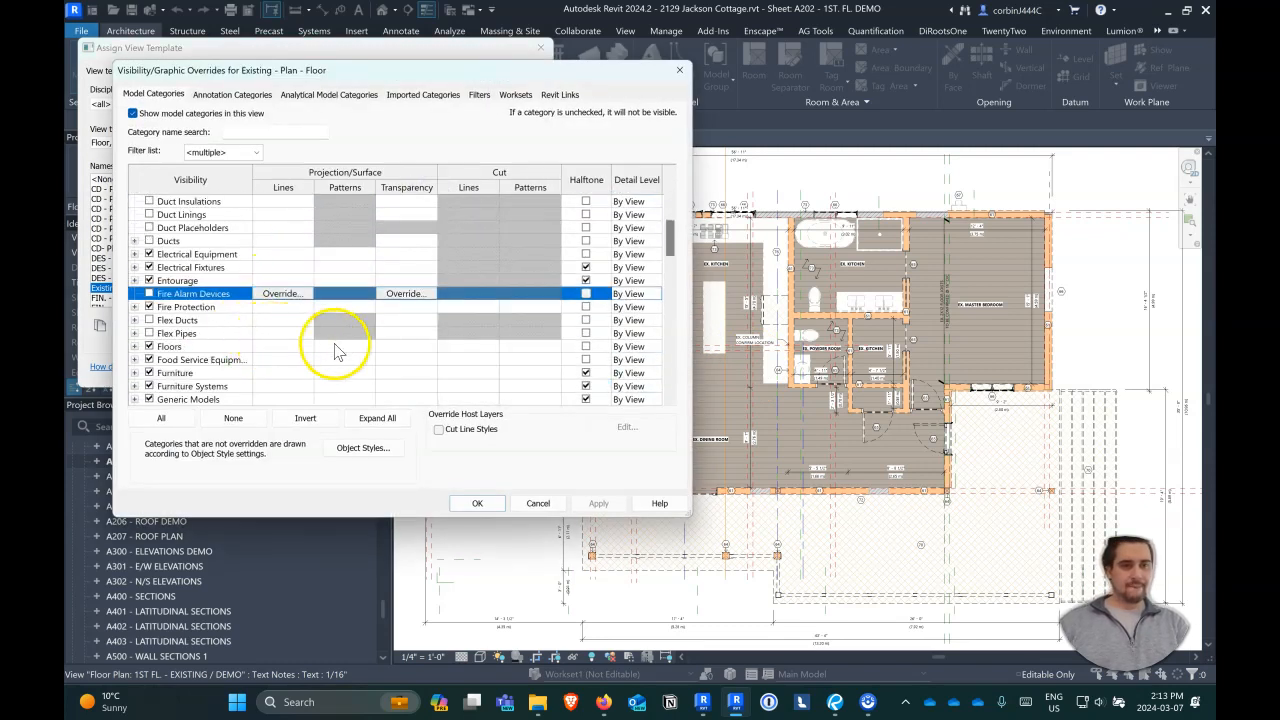
- Override the background color of the Floors category's surface pattern with white
{"action": "left_click", "coordinate": [376, 346]}
{"action": "left_click", "coordinate": [357, 349]}
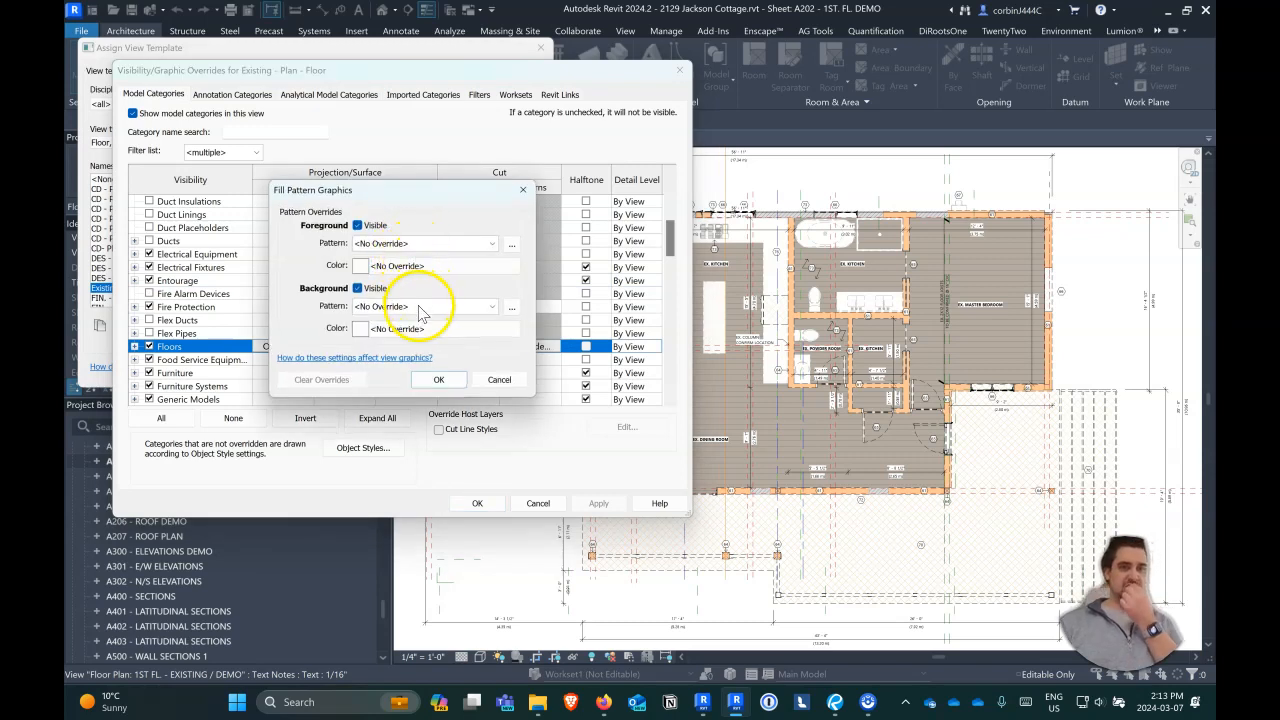
{"action": "left_click", "coordinate": [426, 250]}
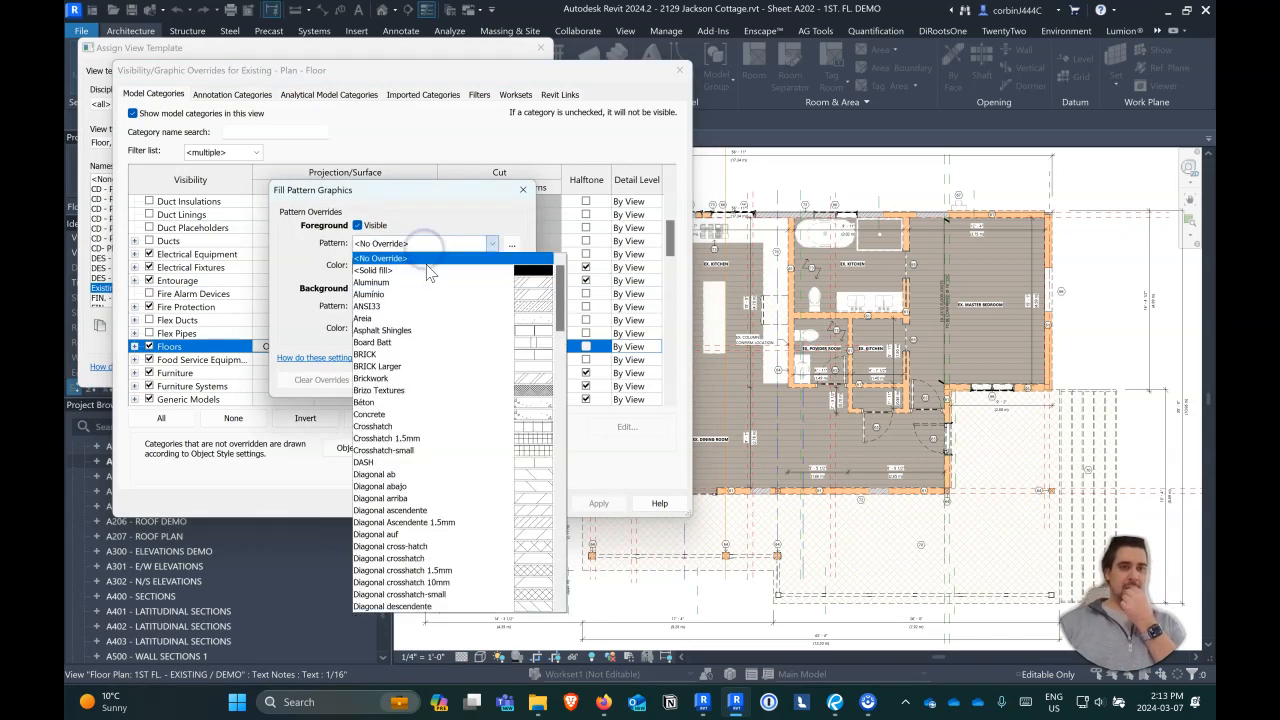
{"action": "left_click", "coordinate": [428, 270]}
{"action": "left_click", "coordinate": [410, 327]}
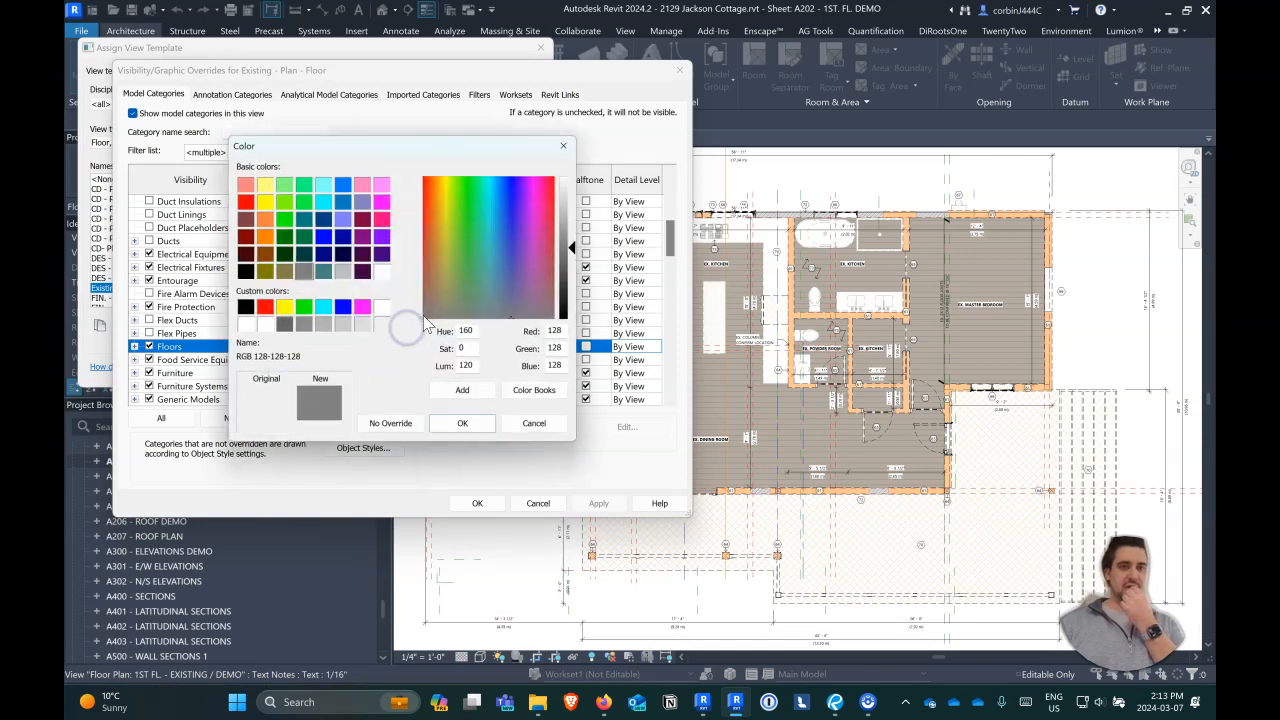
{"action": "left_click", "coordinate": [382, 271]}
{"action": "left_click", "coordinate": [445, 423]}
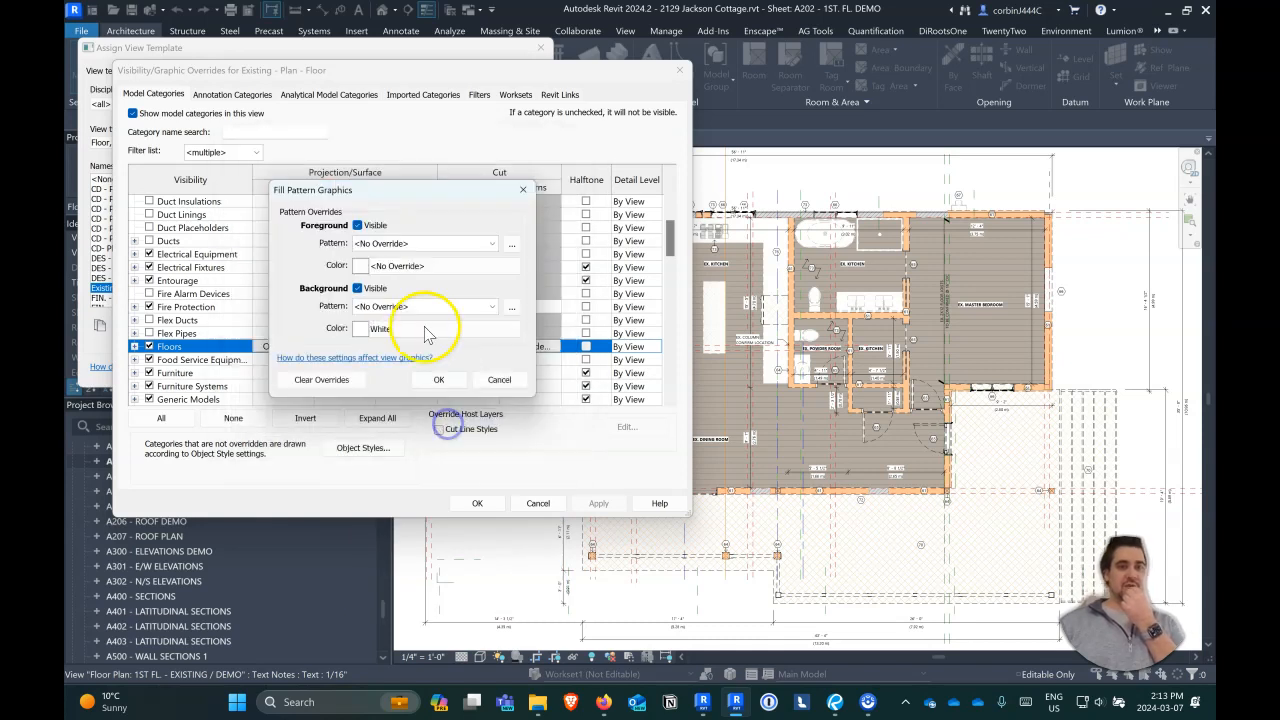
- Set the Floors surface background pattern to <Solid fill> and apply the overrides to the view template
{"action": "left_click", "coordinate": [412, 306]}
{"action": "left_click", "coordinate": [380, 333]}
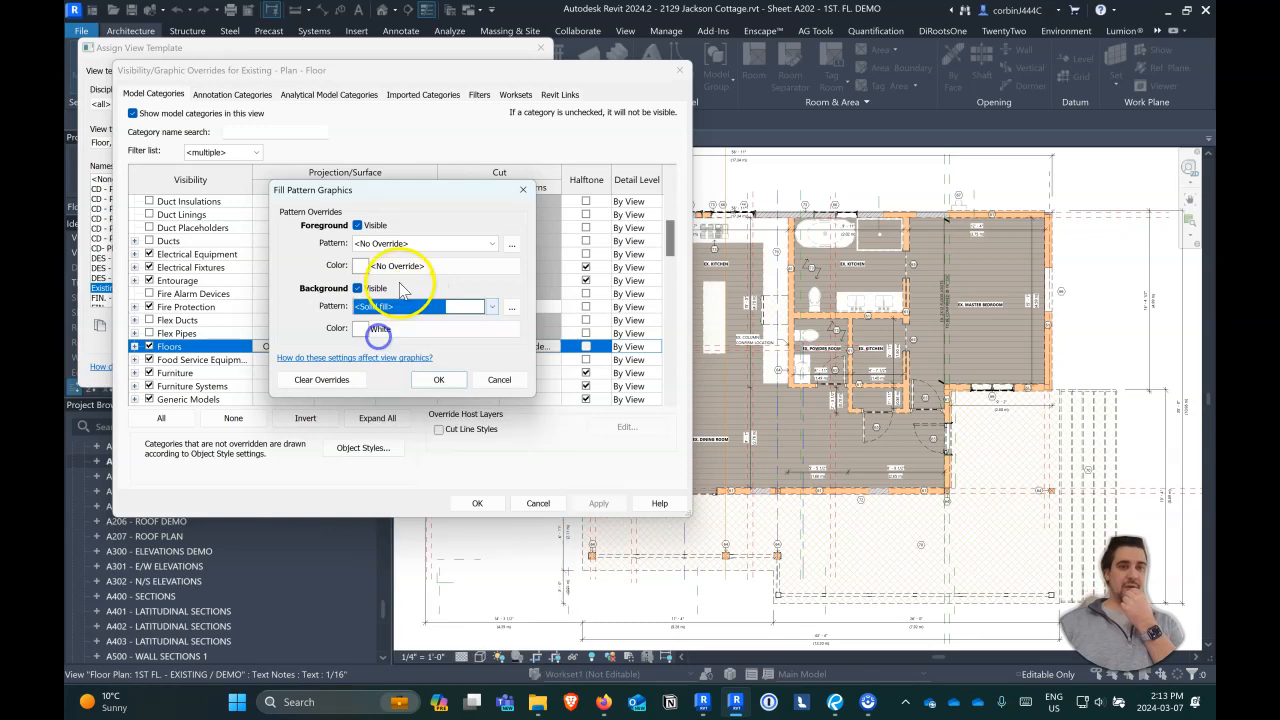
{"action": "left_click", "coordinate": [357, 225]}
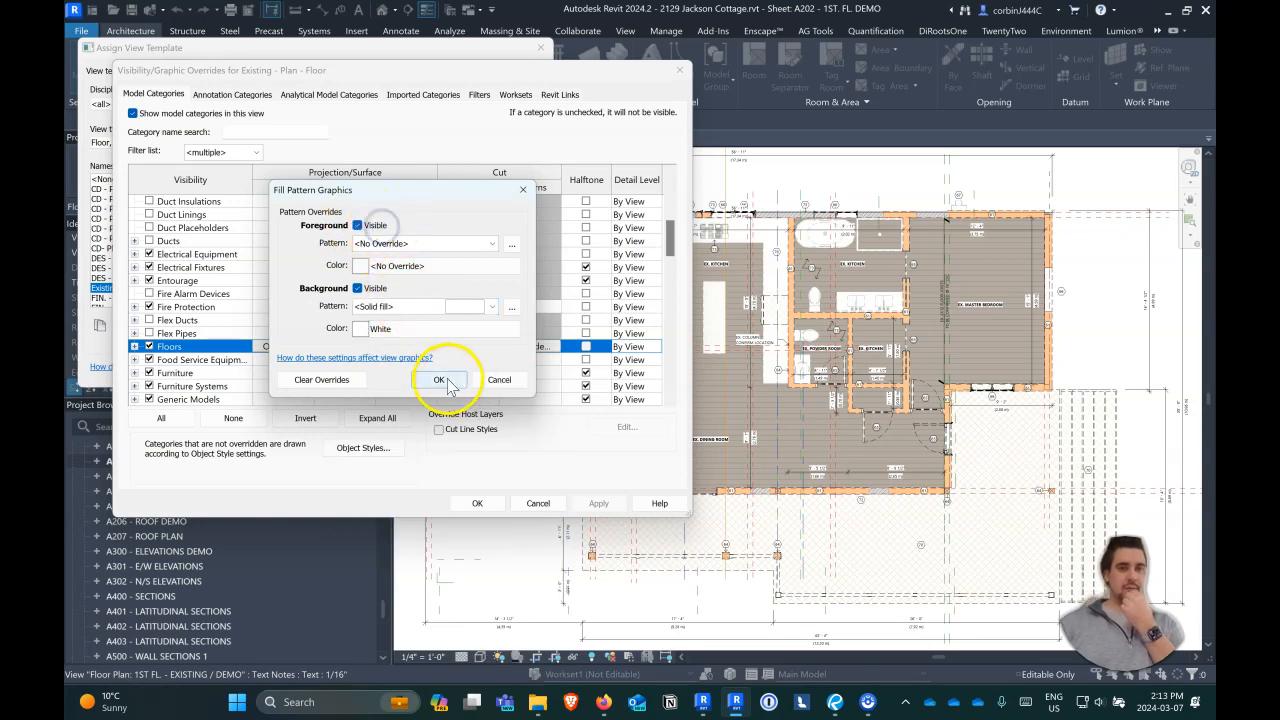
{"action": "left_click", "coordinate": [438, 379]}
{"action": "left_click", "coordinate": [592, 503]}
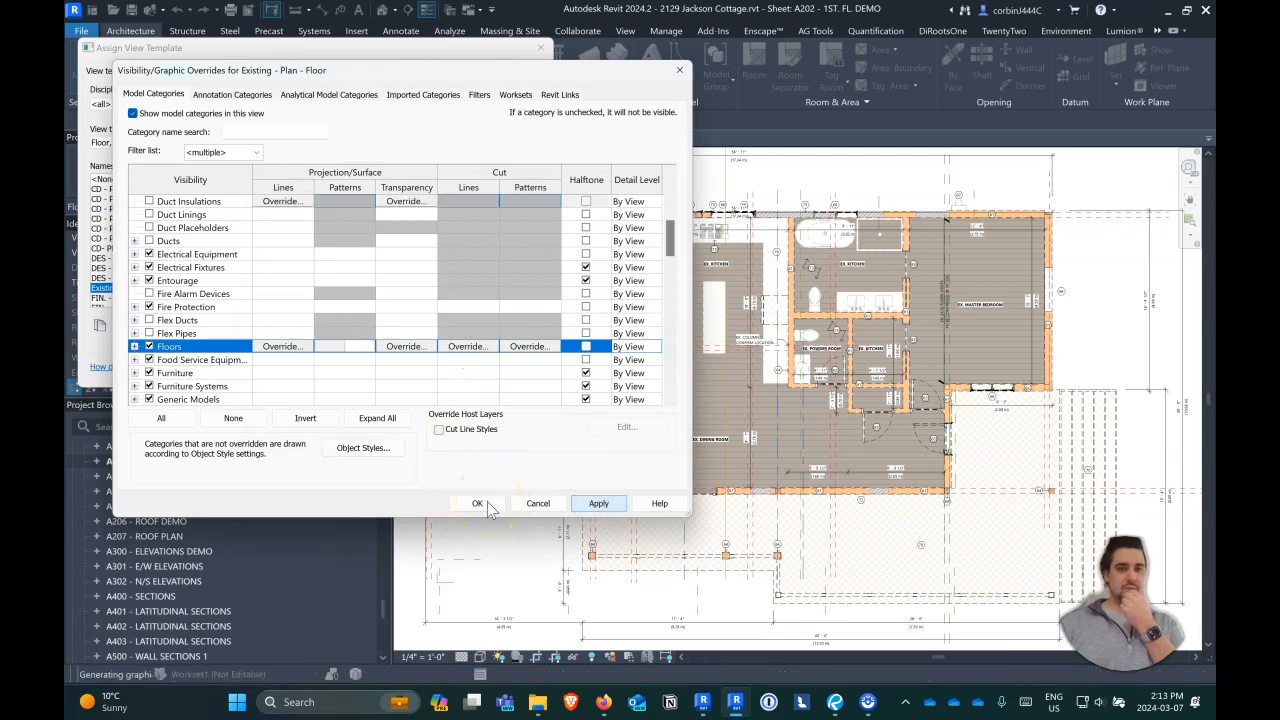
{"action": "left_click", "coordinate": [470, 503]}
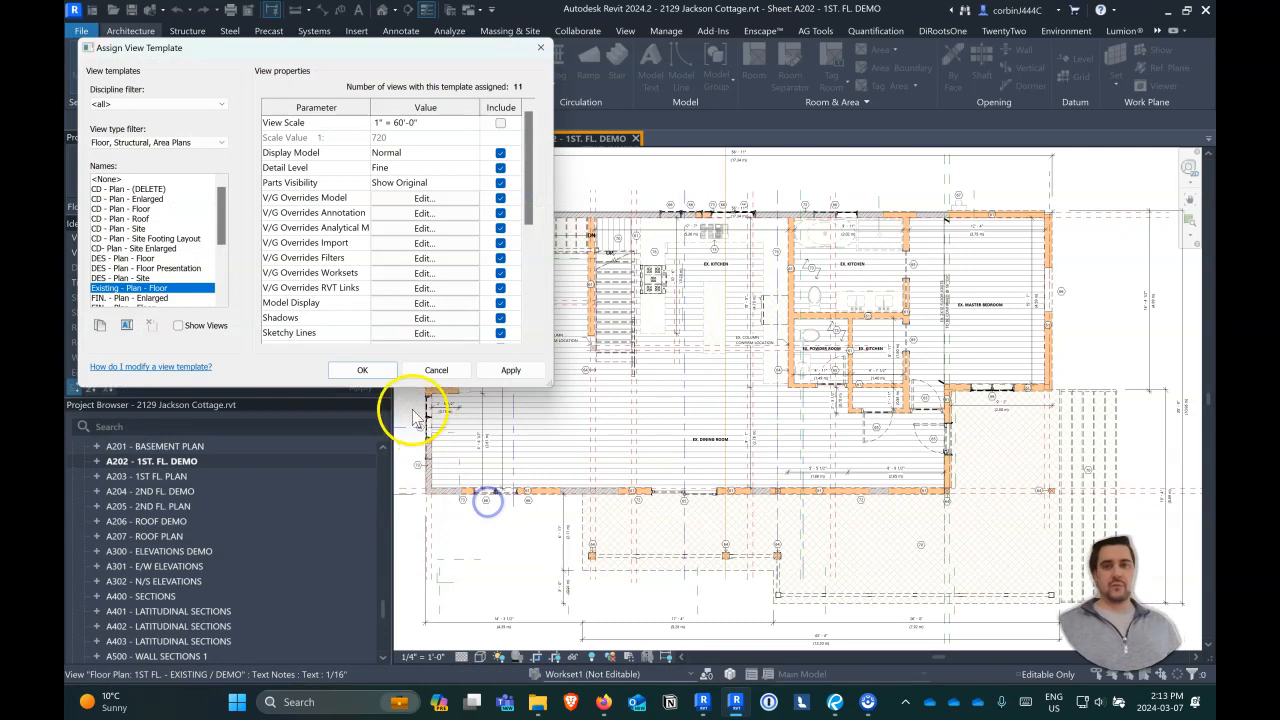
{"action": "left_click", "coordinate": [364, 372]}
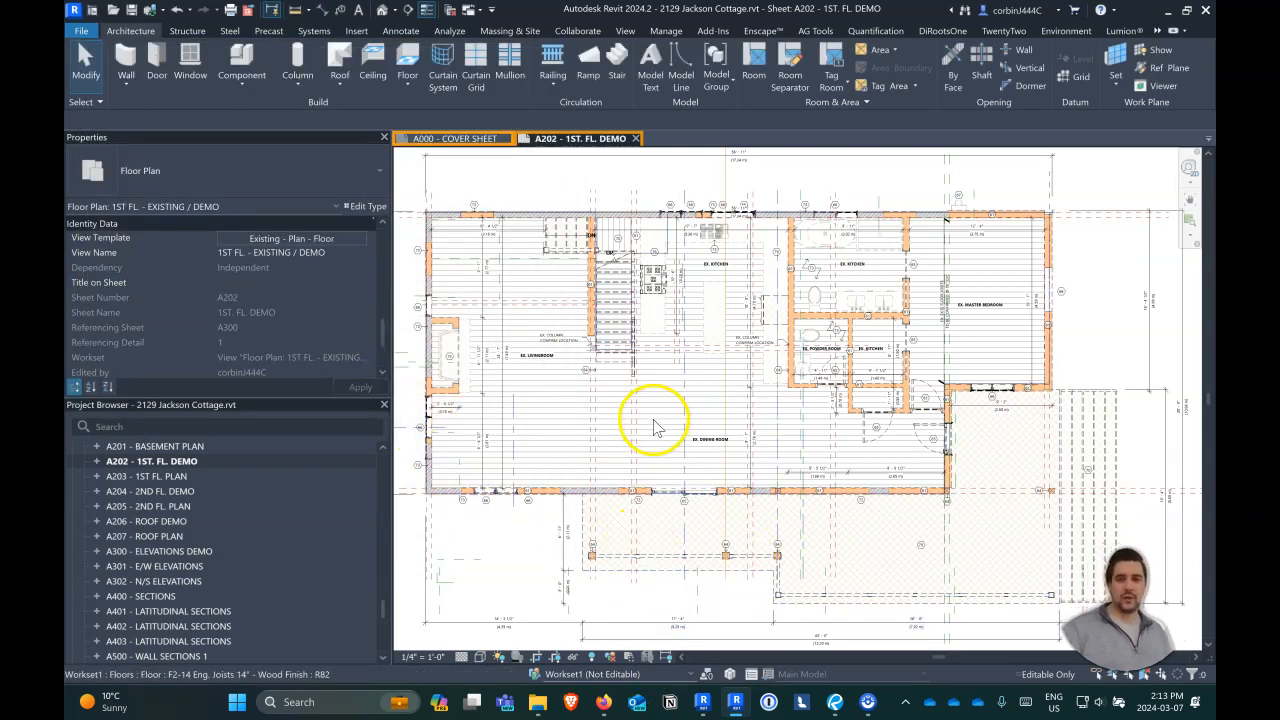
- Examine the first-floor demolition plan, including the exterior deck floor and its properties
{"action": "scroll", "coordinate": [737, 523], "scroll_direction": "down", "scroll_amount": 2}
{"action": "scroll", "coordinate": [729, 523], "scroll_direction": "up", "scroll_amount": 5}
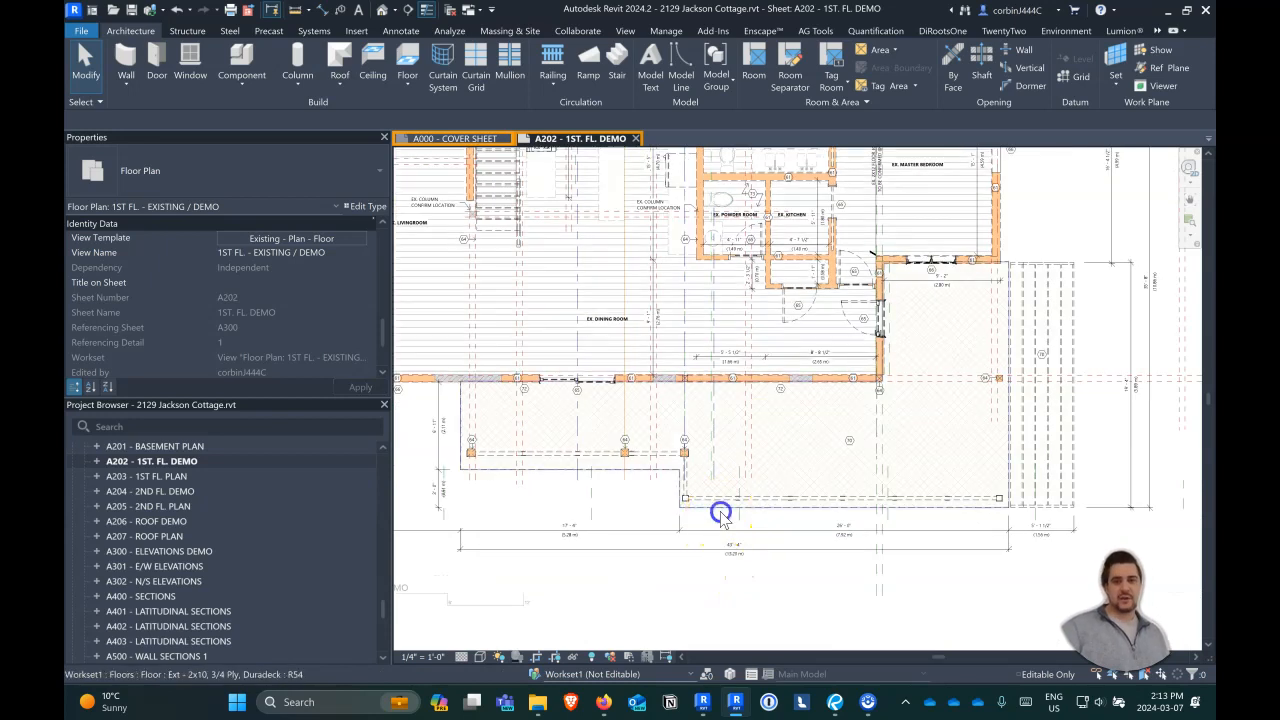
{"action": "left_click", "coordinate": [718, 522]}
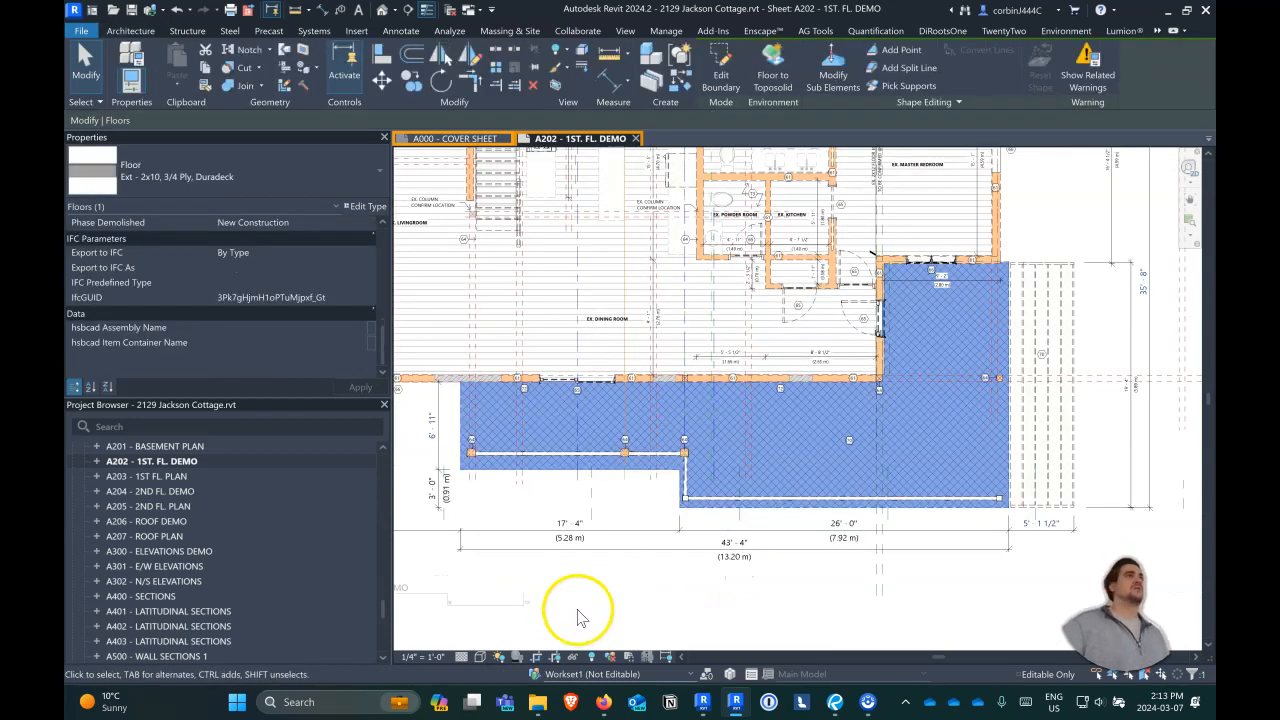
{"action": "left_click", "coordinate": [655, 583]}
{"action": "scroll", "coordinate": [652, 585], "scroll_direction": "down", "scroll_amount": 3}
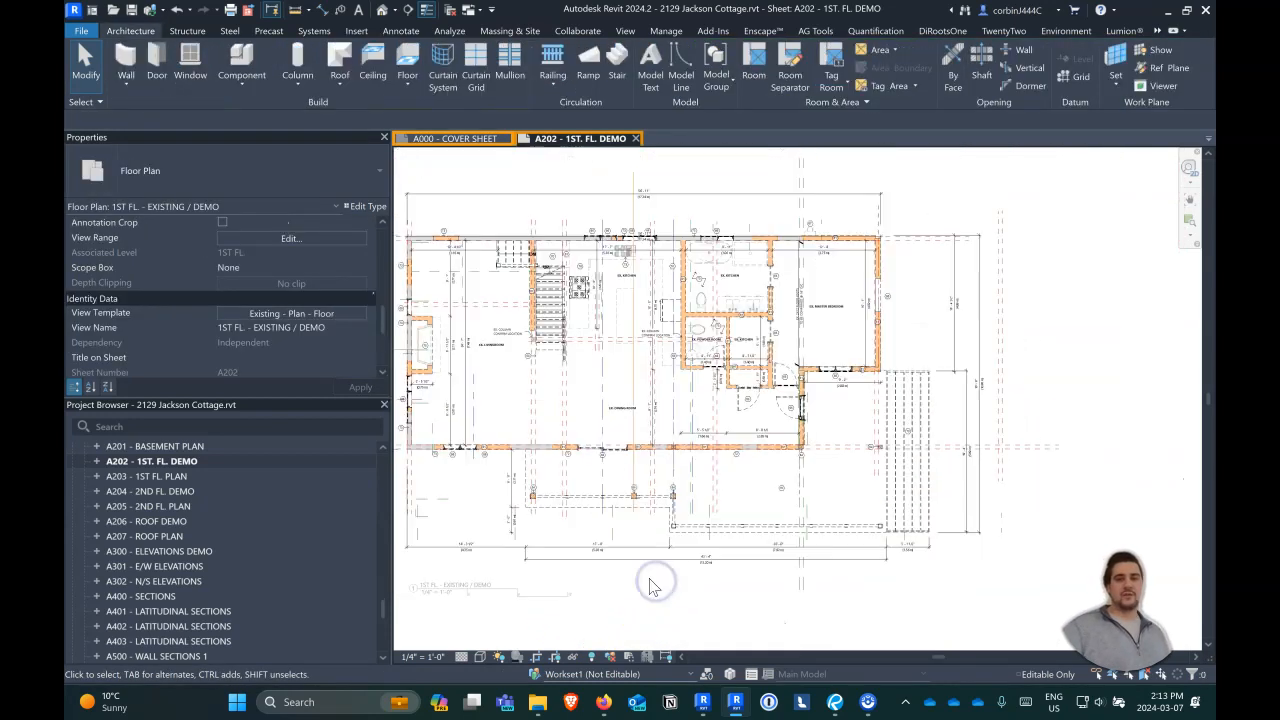
{"action": "scroll", "coordinate": [623, 571], "scroll_direction": "up", "scroll_amount": 4}
{"action": "scroll", "coordinate": [716, 524], "scroll_direction": "down", "scroll_amount": 4}
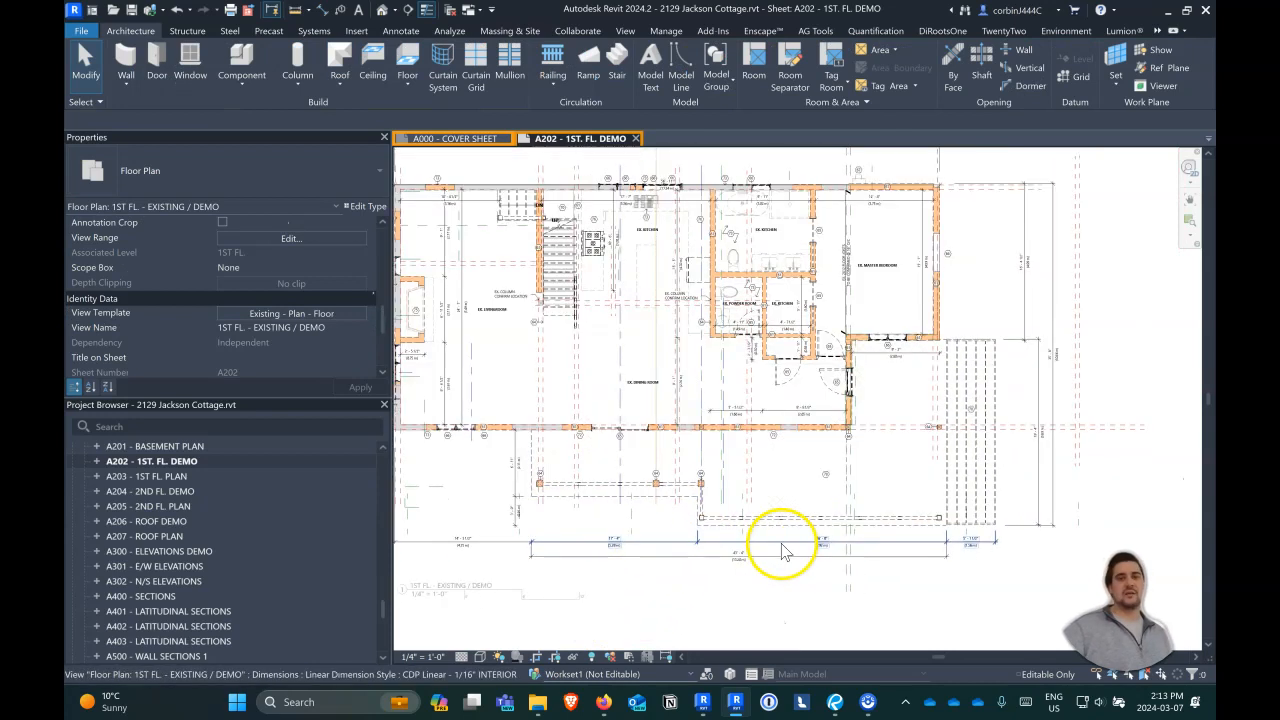
{"action": "scroll", "coordinate": [471, 477], "scroll_direction": "up", "scroll_amount": 2}
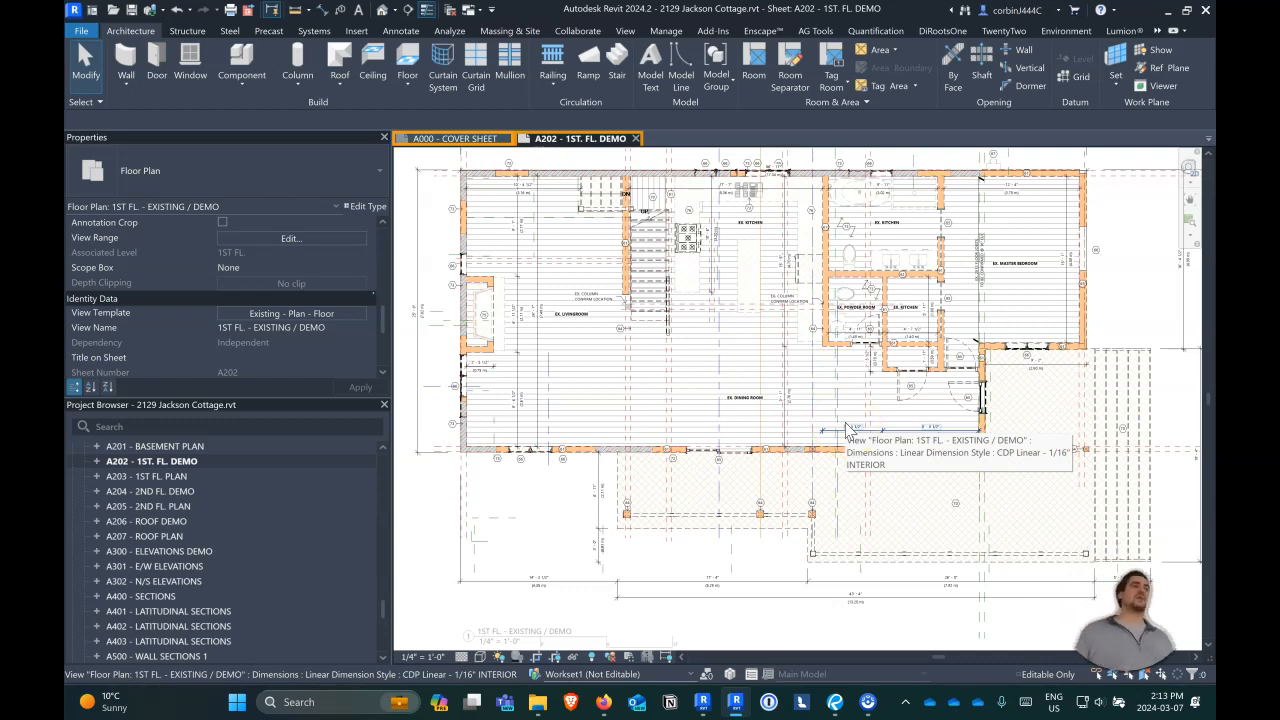
- Examine the numbered demolition keynotes in the legend on sheet A202
{"action": "scroll", "coordinate": [751, 349], "scroll_direction": "down", "scroll_amount": 6}
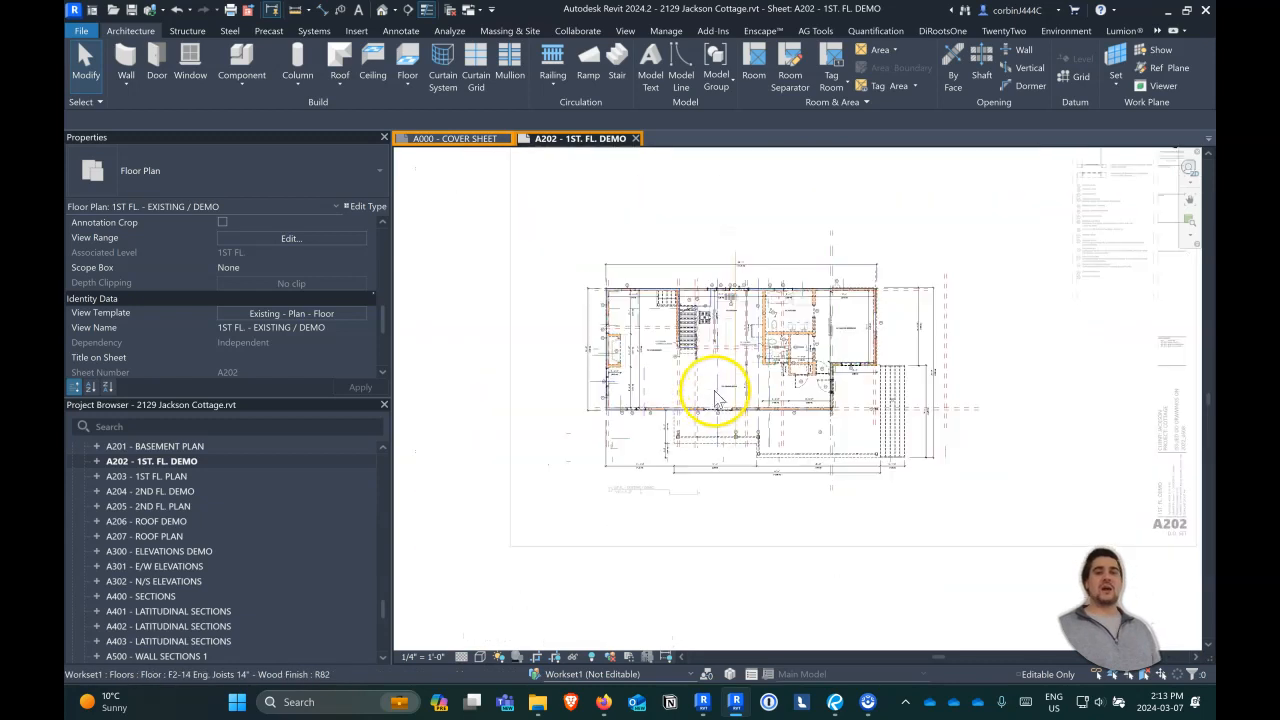
{"action": "scroll", "coordinate": [931, 290], "scroll_direction": "up", "scroll_amount": 8}
{"action": "middle_click_drag", "start_coordinate": [768, 479], "coordinate": [769, 473]}
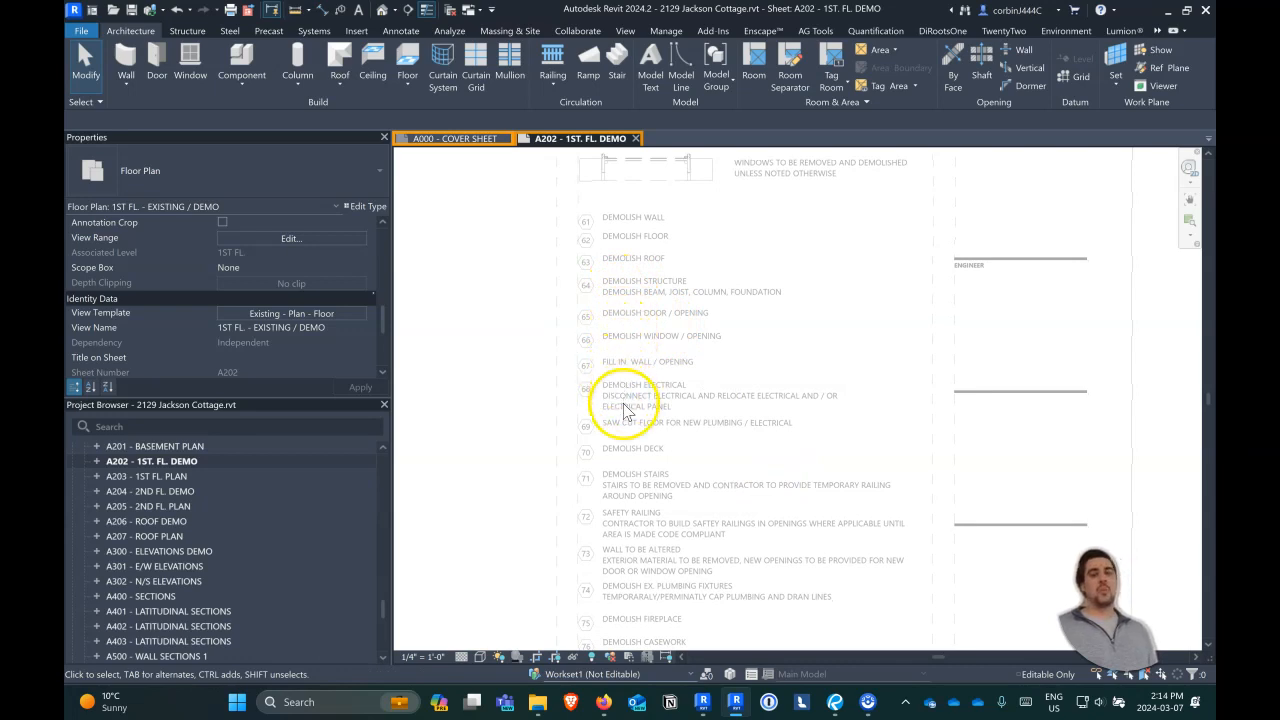
- Examine the remaining demolition keynotes through demolish casework, and the first-floor demolition plan on sheet A202
{"action": "scroll", "coordinate": [614, 443], "scroll_direction": "down", "scroll_amount": 2}
{"action": "scroll", "coordinate": [640, 514], "scroll_direction": "up", "scroll_amount": 4}
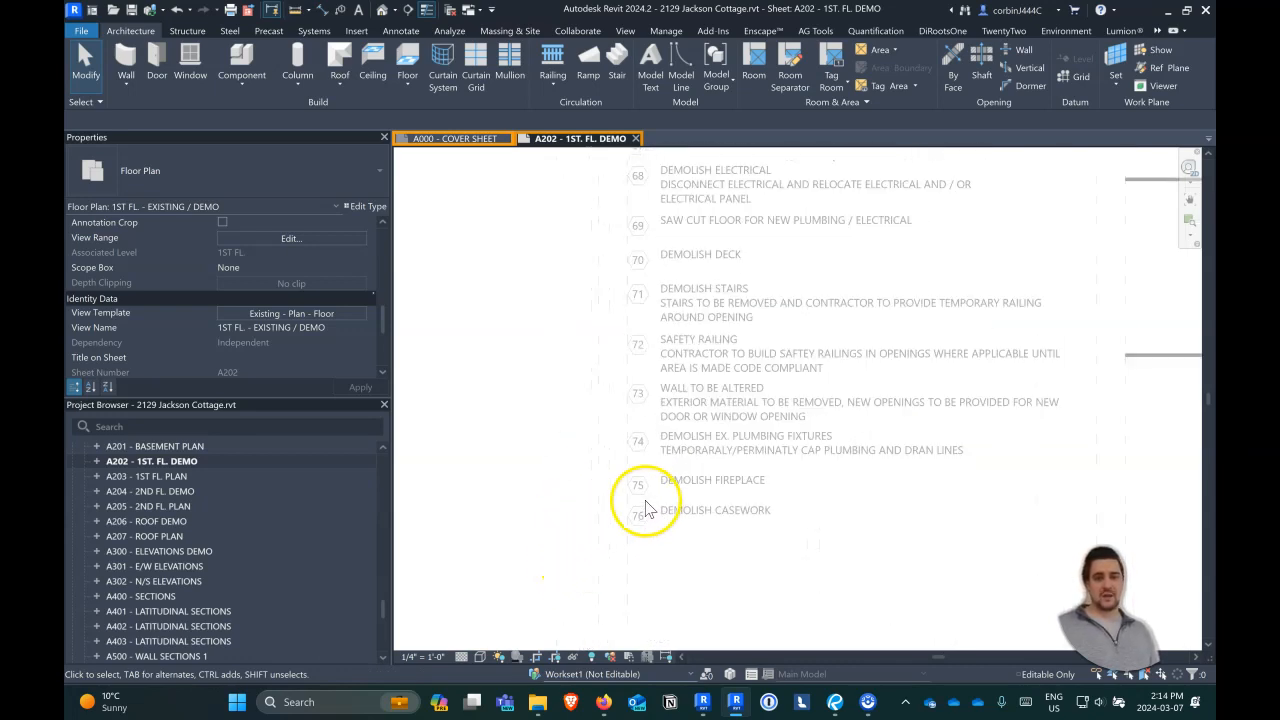
{"action": "middle_click_drag", "start_coordinate": [750, 246], "coordinate": [747, 391]}
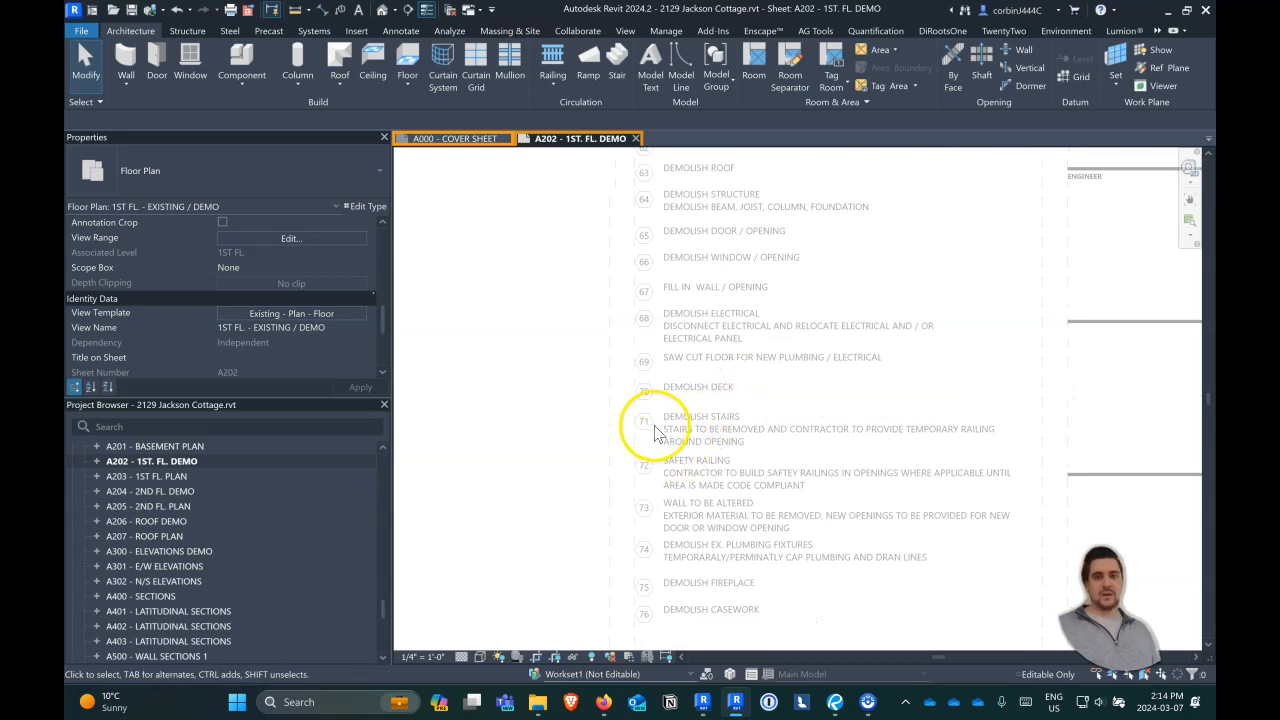
{"action": "scroll", "coordinate": [849, 277], "scroll_direction": "down", "scroll_amount": 5}
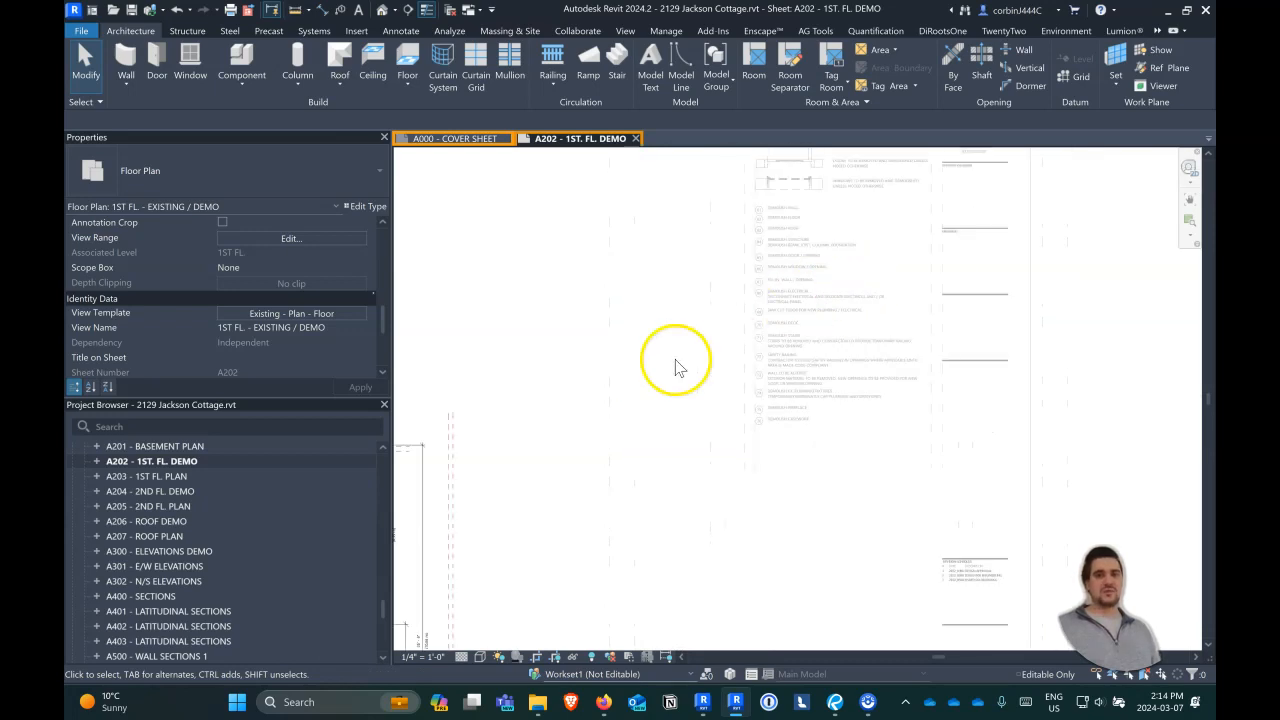
{"action": "scroll", "coordinate": [490, 490], "scroll_direction": "up", "scroll_amount": 5}
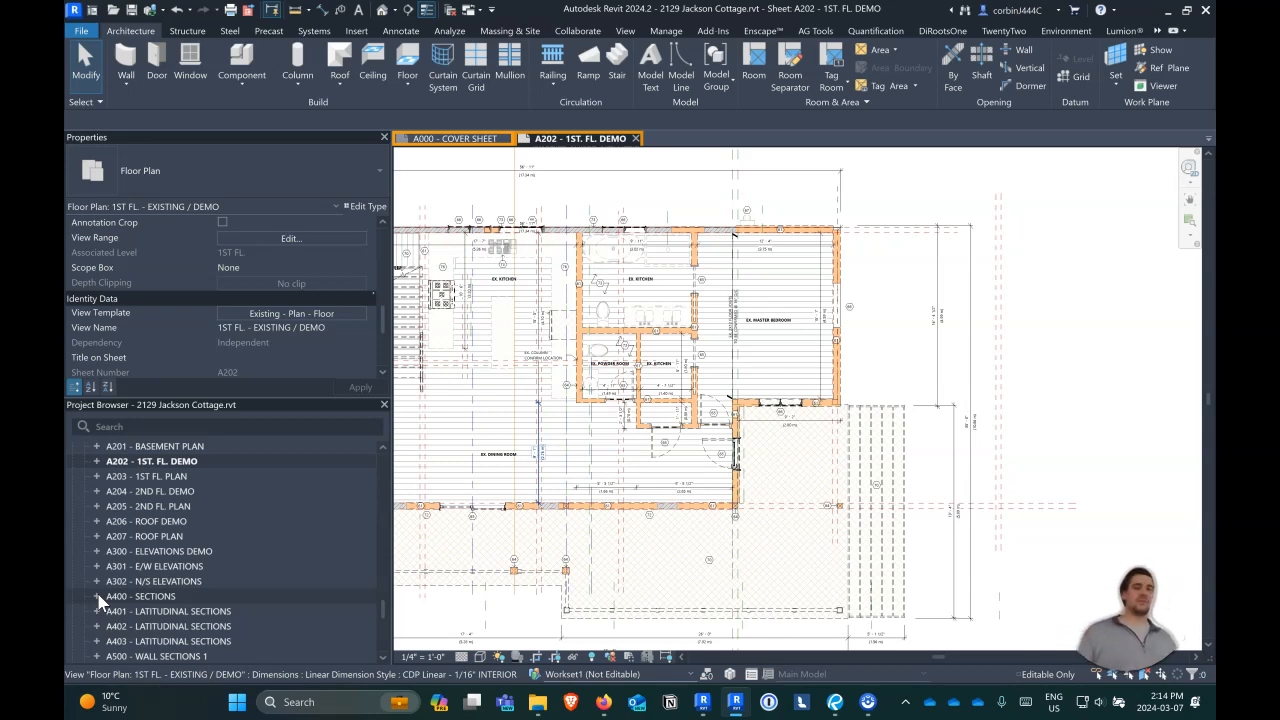
- Open sheet A203 - 1ST FL. PLAN and examine how existing and new wall portions are shown behind the living room TV
{"action": "left_click", "coordinate": [124, 481]}
{"action": "left_click", "coordinate": [163, 479]}
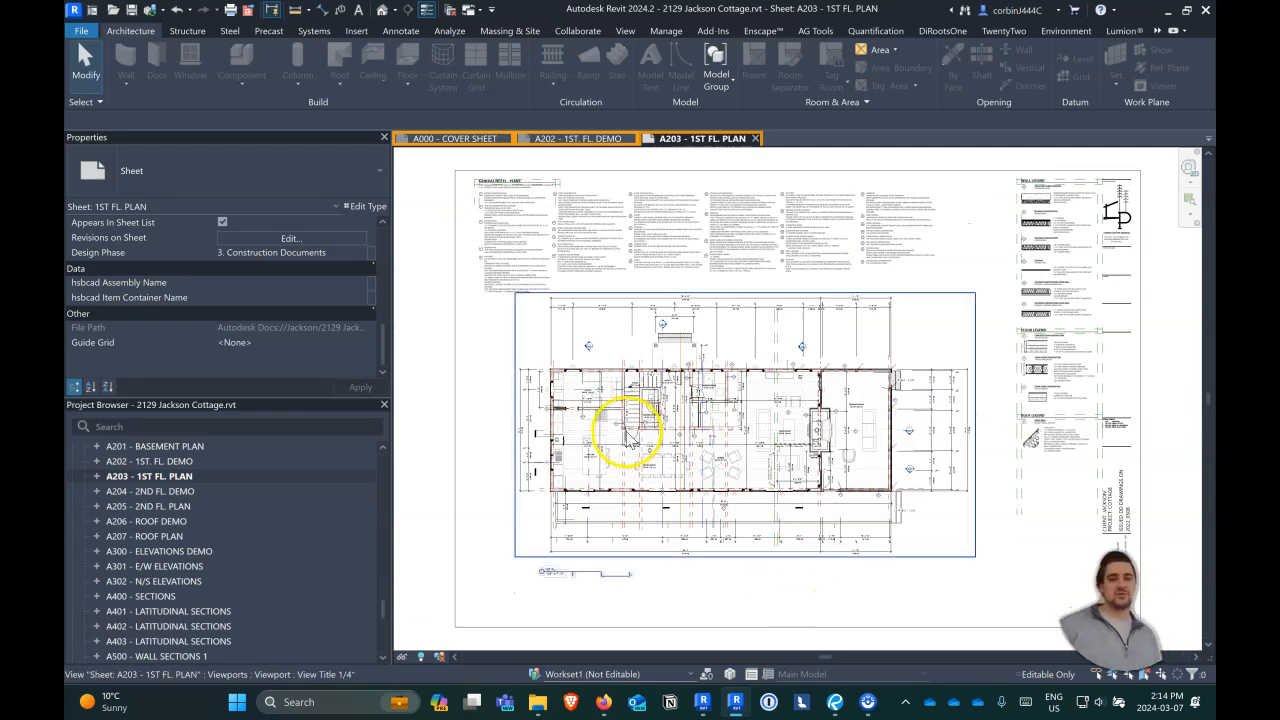
{"action": "scroll", "coordinate": [620, 432], "scroll_direction": "up", "scroll_amount": 3}
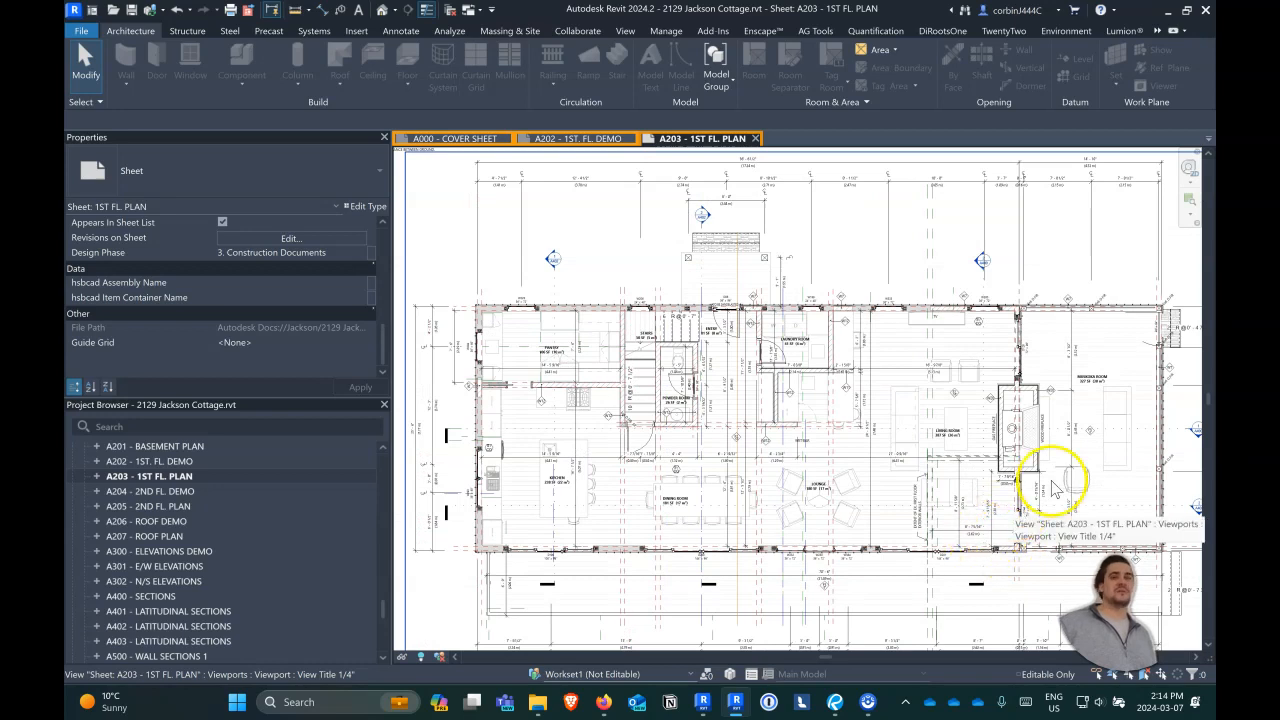
{"action": "scroll", "coordinate": [1057, 386], "scroll_direction": "up", "scroll_amount": 5}
{"action": "scroll", "coordinate": [725, 205], "scroll_direction": "up", "scroll_amount": 3}
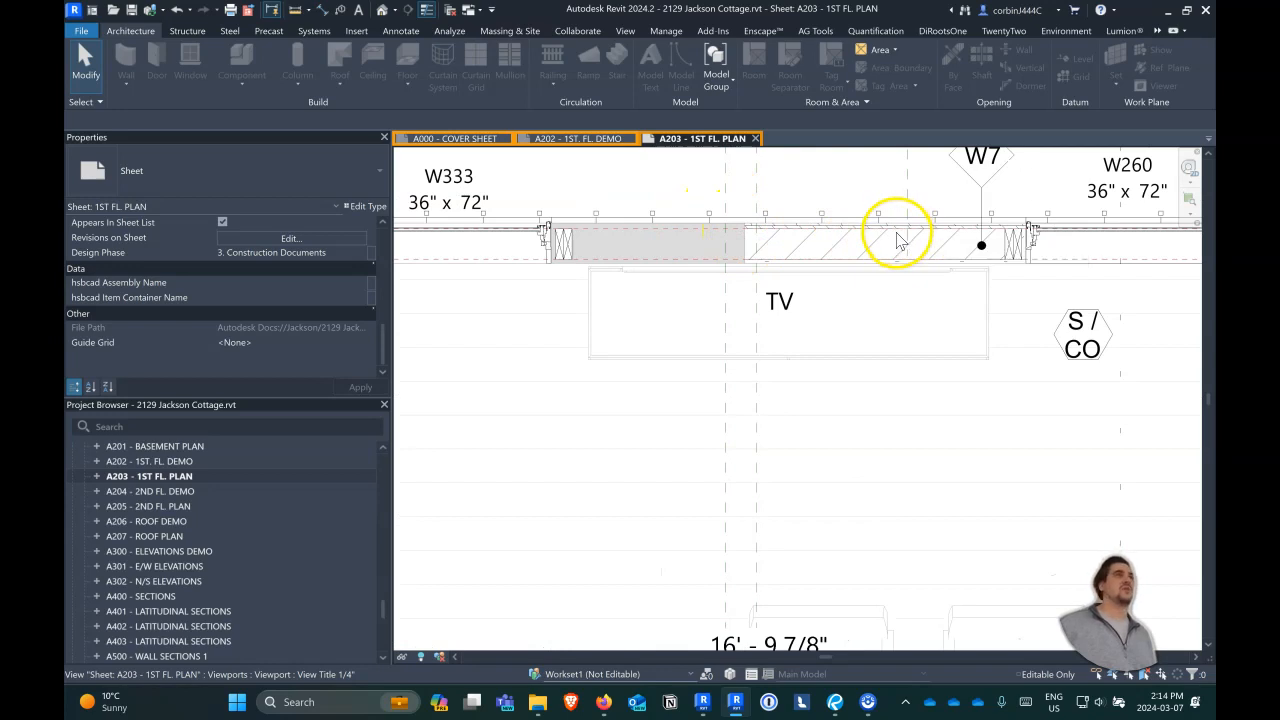
{"action": "scroll", "coordinate": [893, 243], "scroll_direction": "down", "scroll_amount": 3}
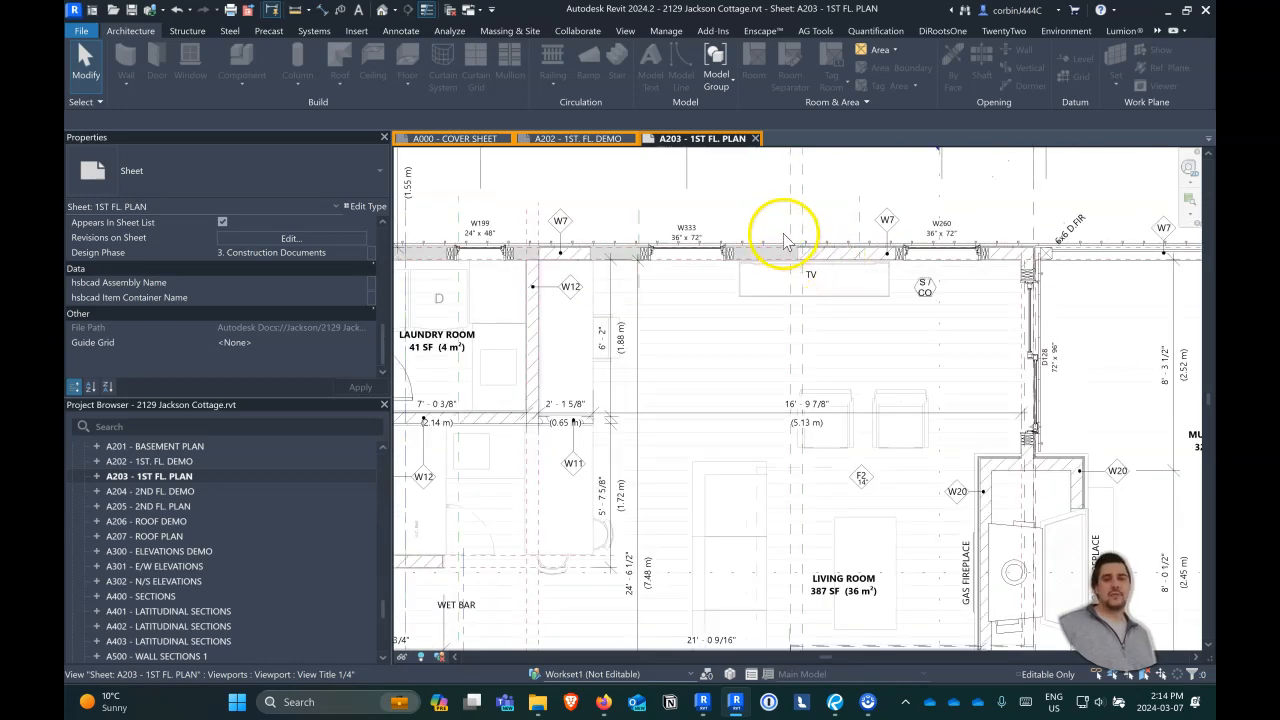
{"action": "scroll", "coordinate": [797, 259], "scroll_direction": "up", "scroll_amount": 4}
{"action": "scroll", "coordinate": [797, 259], "scroll_direction": "up", "scroll_amount": 3}
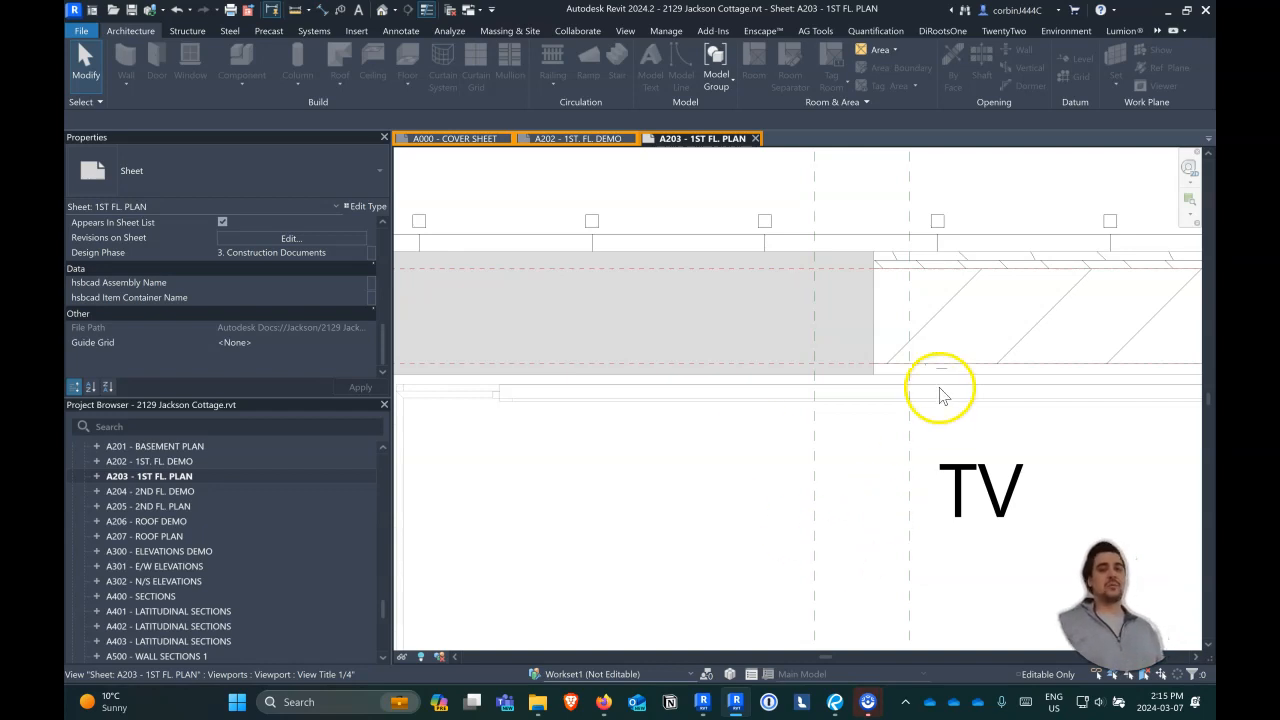
{"action": "scroll", "coordinate": [706, 386], "scroll_direction": "down", "scroll_amount": 3}
- Review the view filters in the CD - Plan - Floor template of the first-floor plan viewport, widening the name column to read them
{"action": "left_click", "coordinate": [508, 437]}
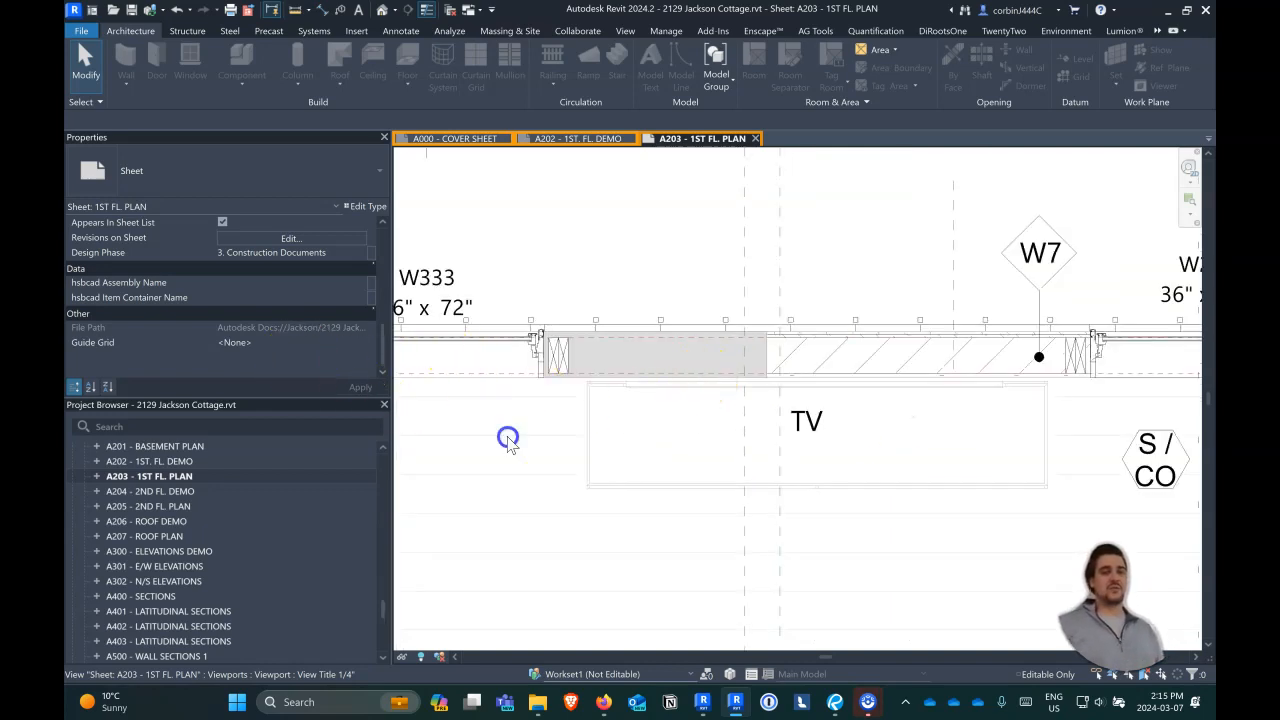
{"action": "left_click", "coordinate": [284, 345]}
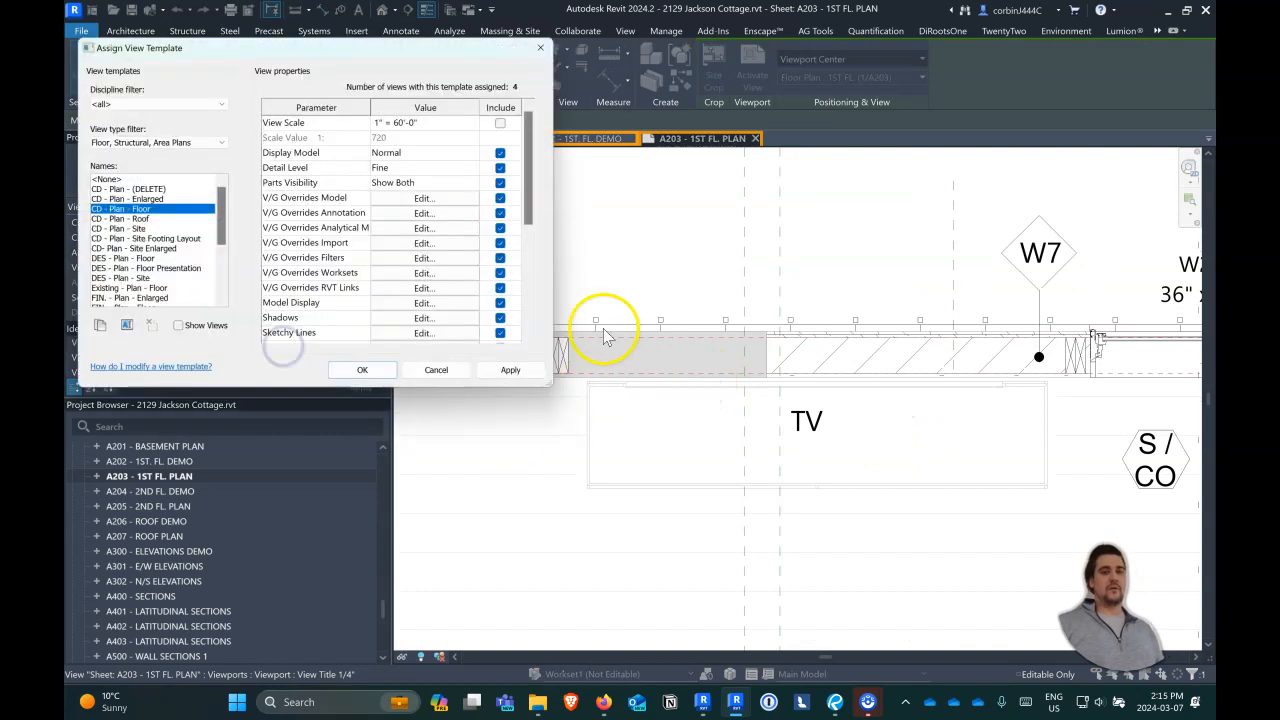
{"action": "left_click", "coordinate": [420, 198]}
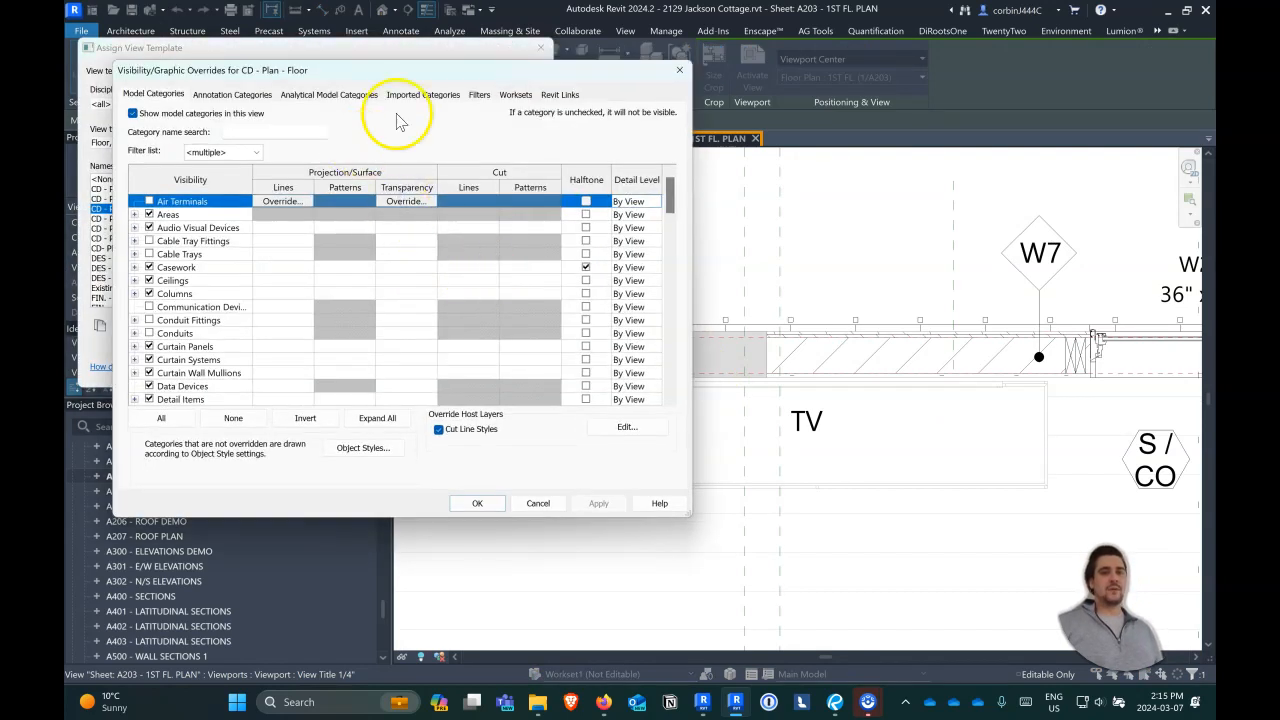
{"action": "left_click", "coordinate": [479, 94]}
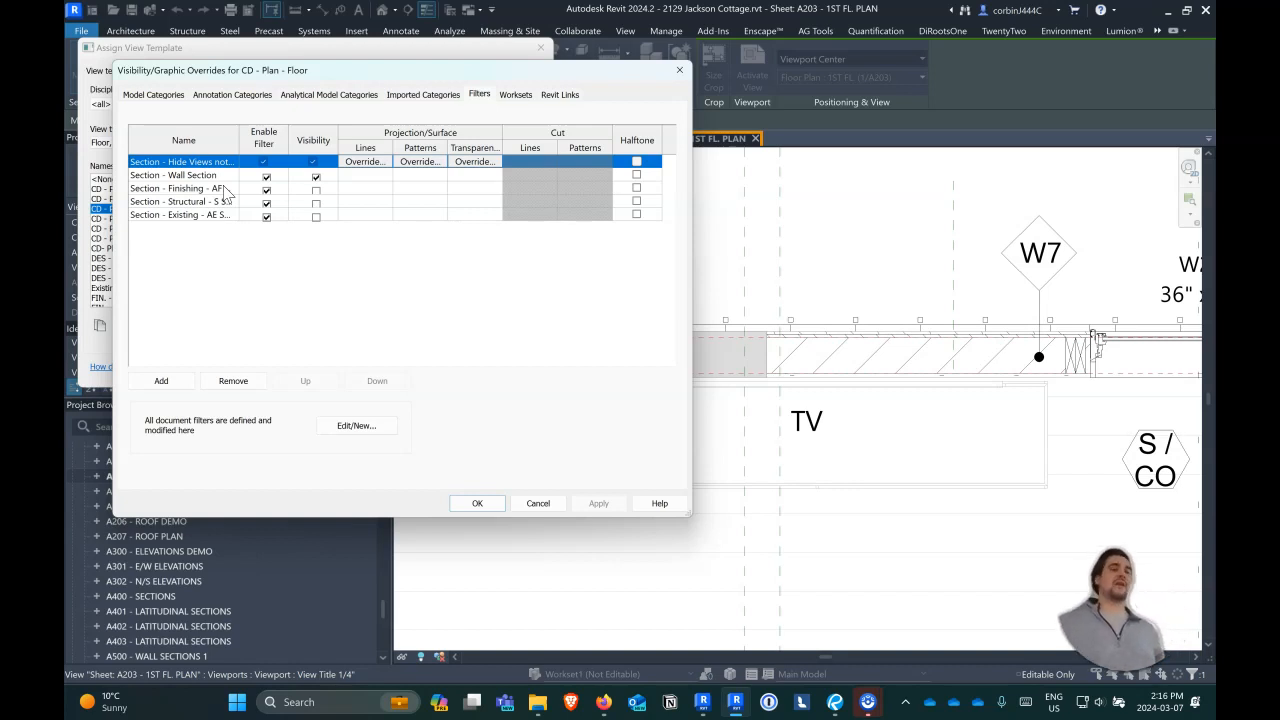
{"action": "left_click", "coordinate": [467, 508]}
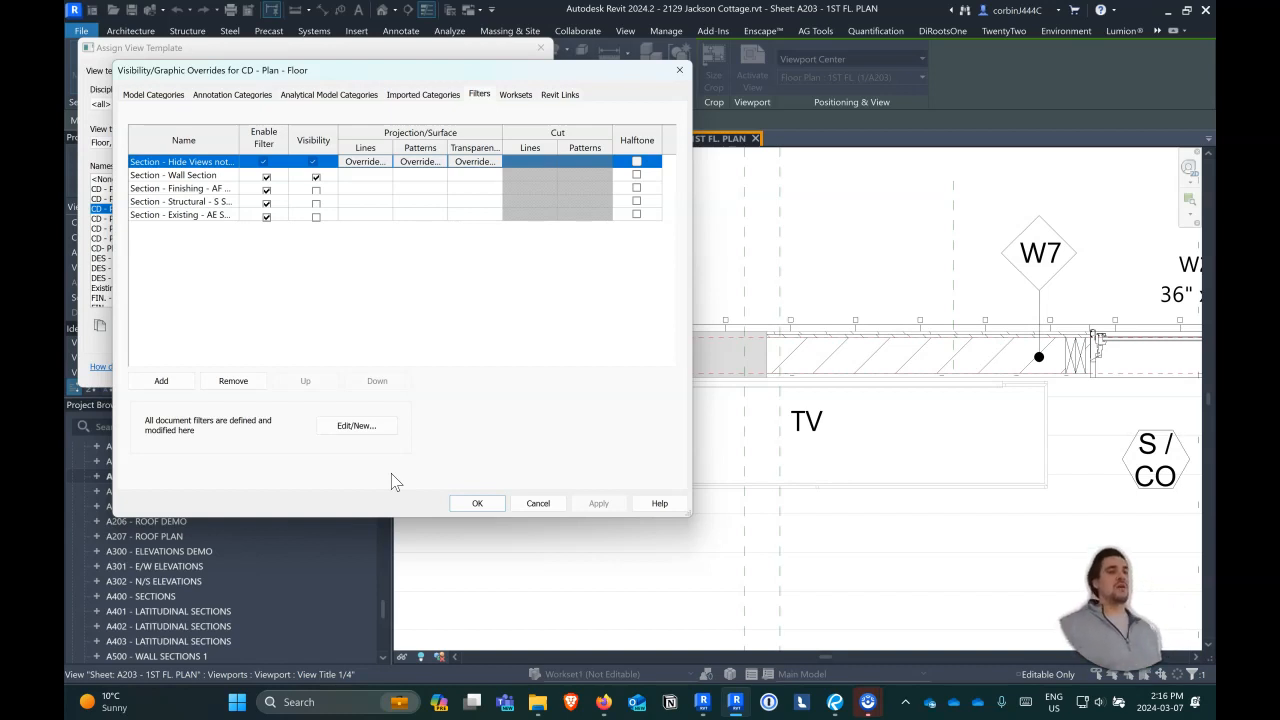
{"action": "left_click_drag", "start_coordinate": [240, 138], "coordinate": [280, 139]}
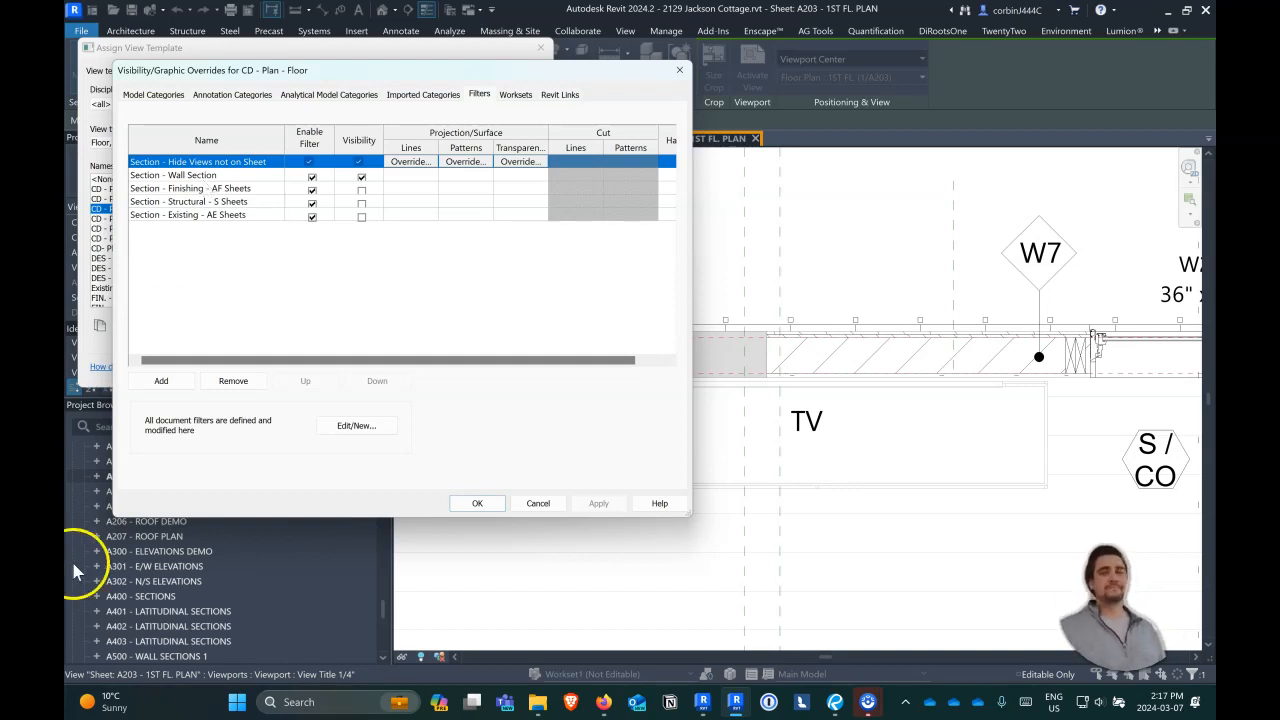
{"action": "left_click", "coordinate": [477, 503]}
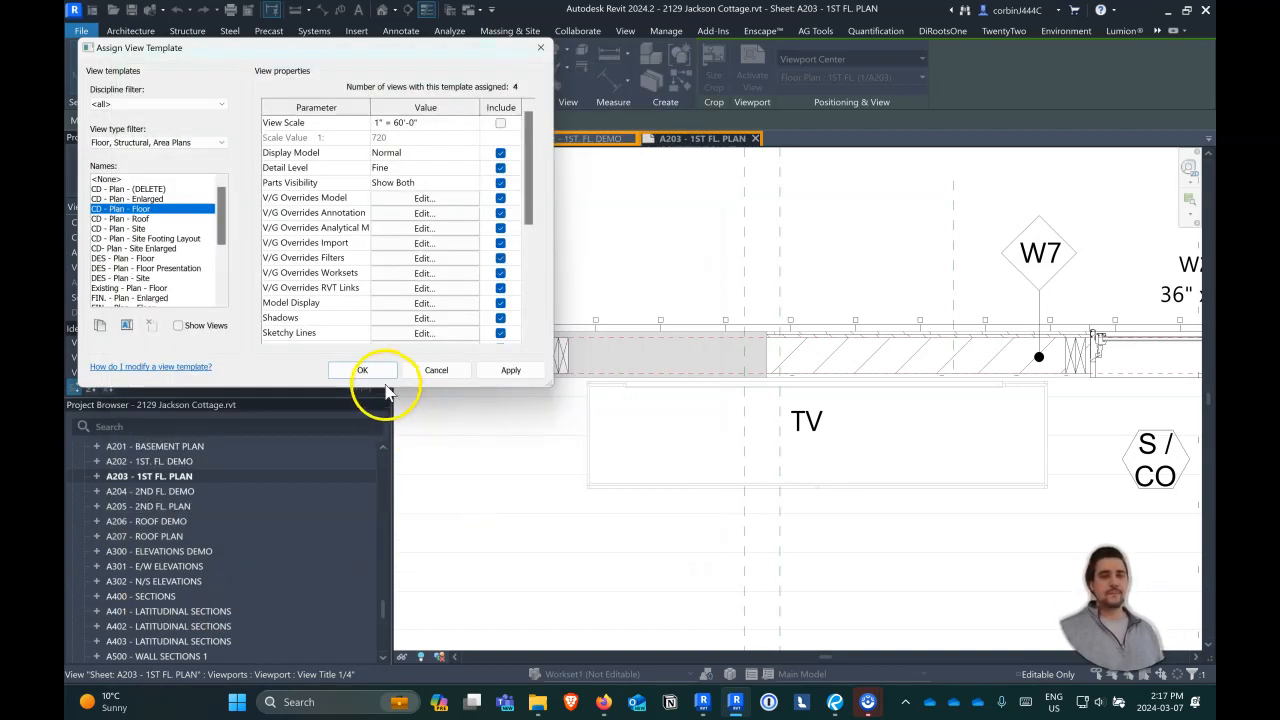
{"action": "left_click", "coordinate": [385, 370]}
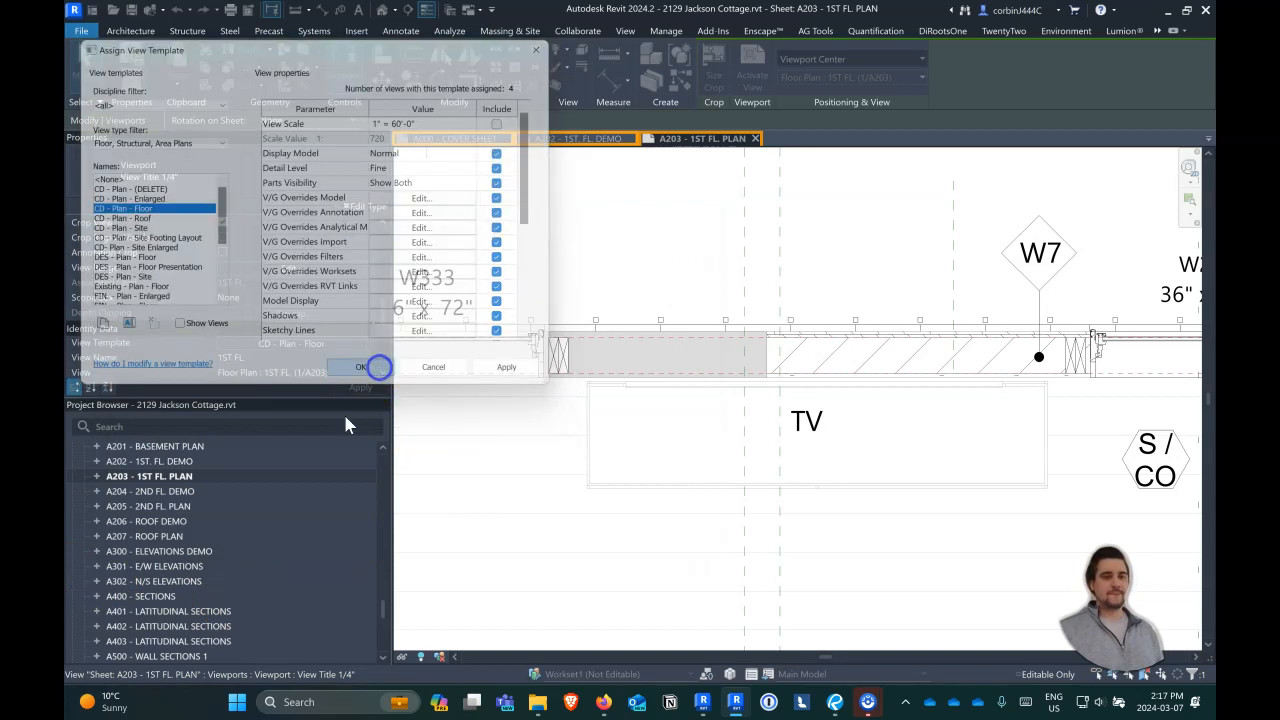
- Expand the 4. Finishing sheet group and look through its list of sheets
{"action": "scroll", "coordinate": [220, 540], "scroll_direction": "down", "scroll_amount": 5}
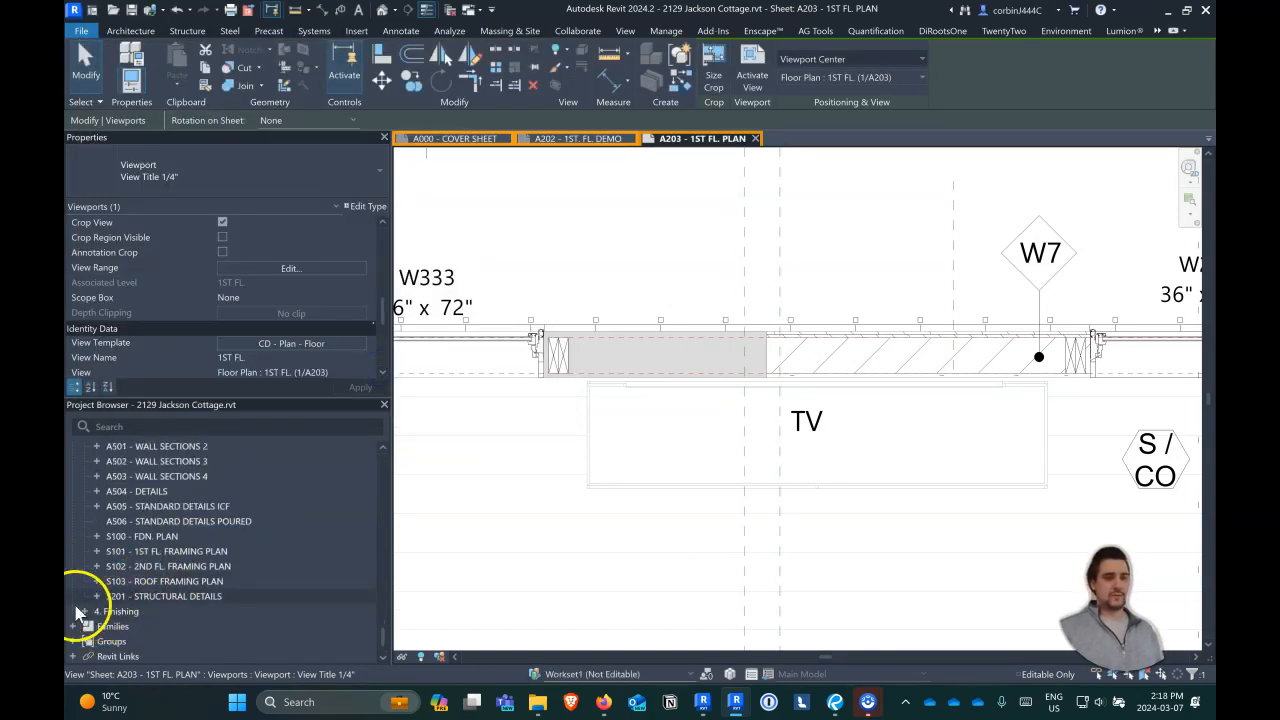
{"action": "left_click", "coordinate": [86, 611]}
{"action": "scroll", "coordinate": [157, 567], "scroll_direction": "down", "scroll_amount": 5}
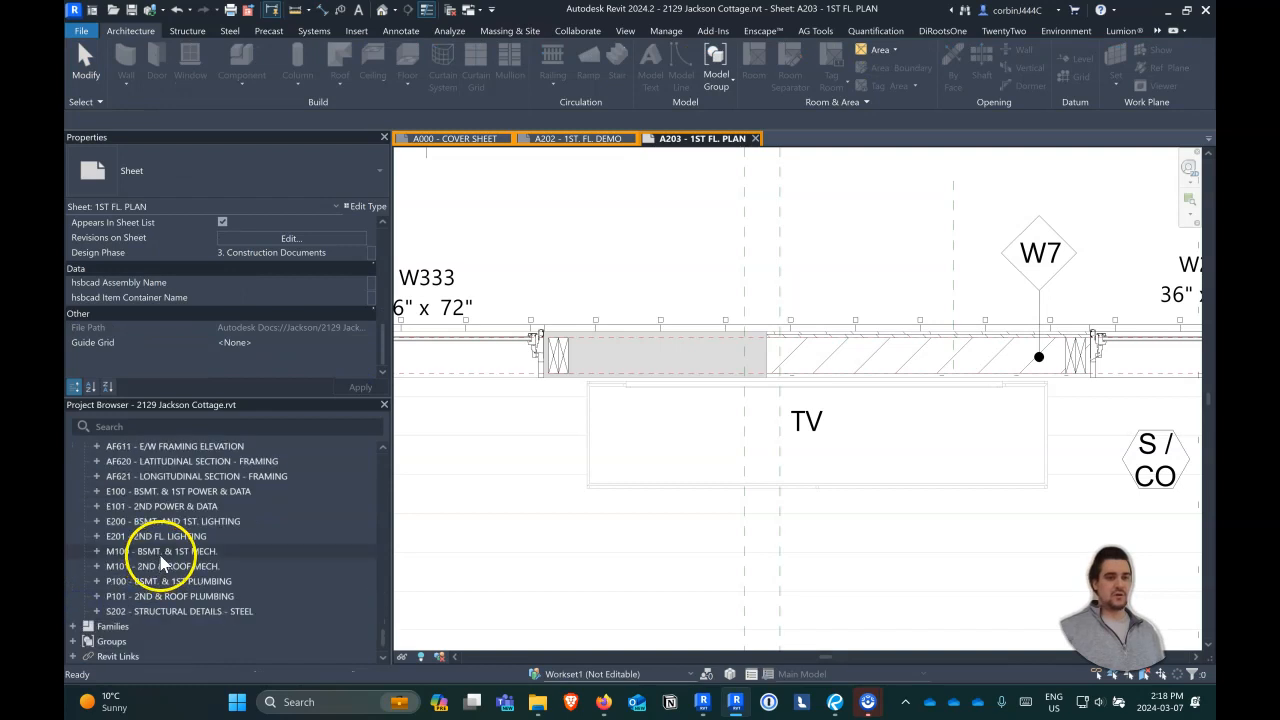
{"action": "scroll", "coordinate": [160, 555], "scroll_direction": "up", "scroll_amount": 5}
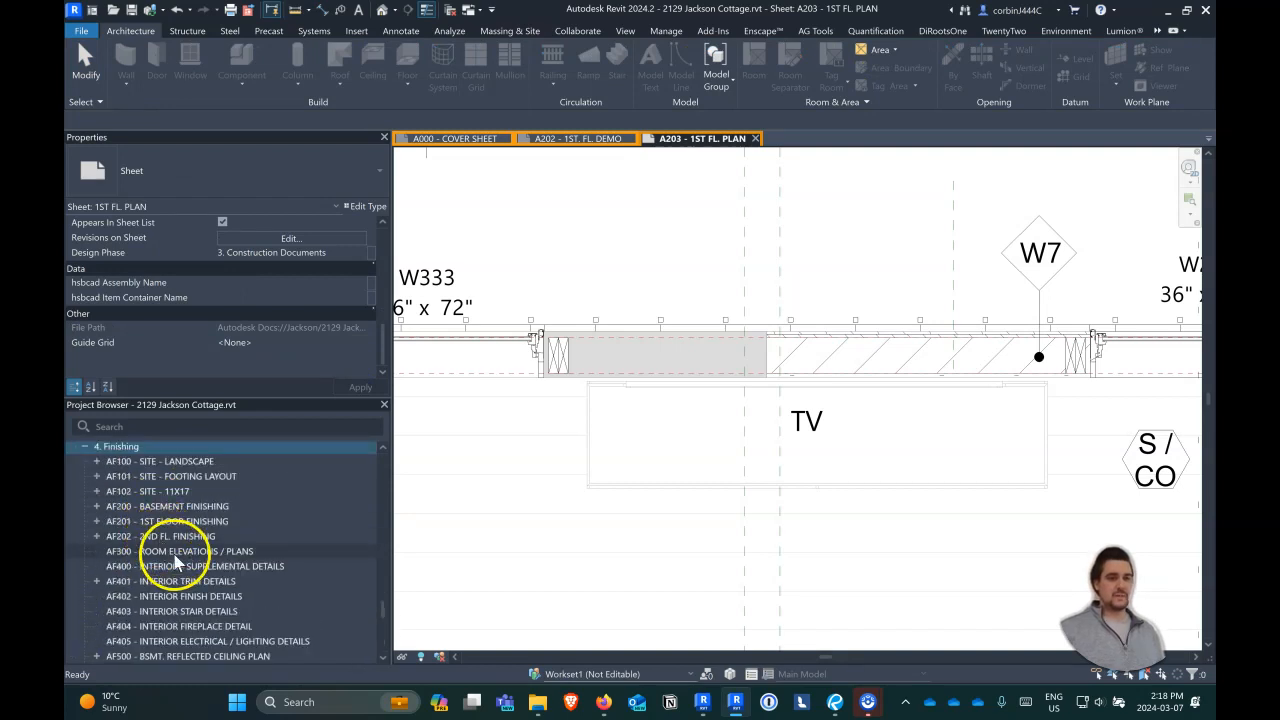
{"action": "scroll", "coordinate": [160, 545], "scroll_direction": "down", "scroll_amount": 5}
{"action": "scroll", "coordinate": [190, 500], "scroll_direction": "up", "scroll_amount": 2}
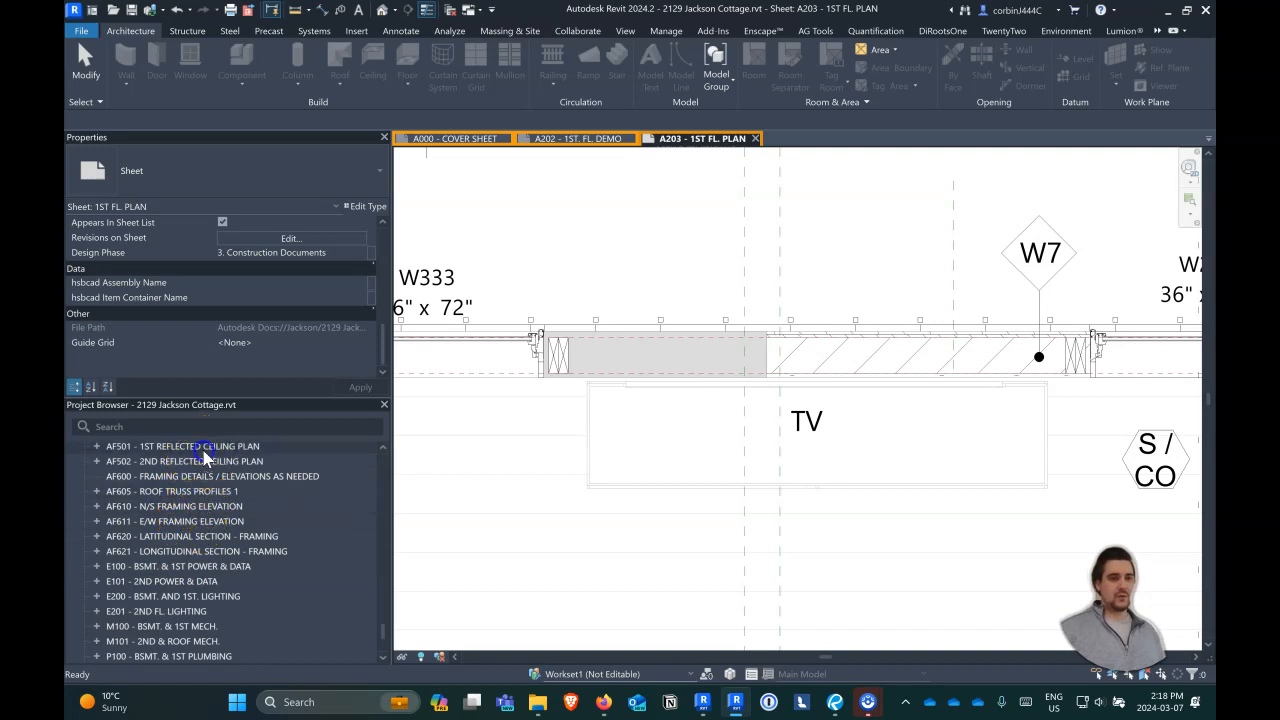
- View the AF600 - FRAMING DETAILS / ELEVATIONS AS NEEDED and AF605 - ROOF TRUSS PROFILES 1 sheets, ending on AF600
{"action": "left_click", "coordinate": [160, 446]}
{"action": "scroll", "coordinate": [165, 470], "scroll_direction": "up", "scroll_amount": 2}
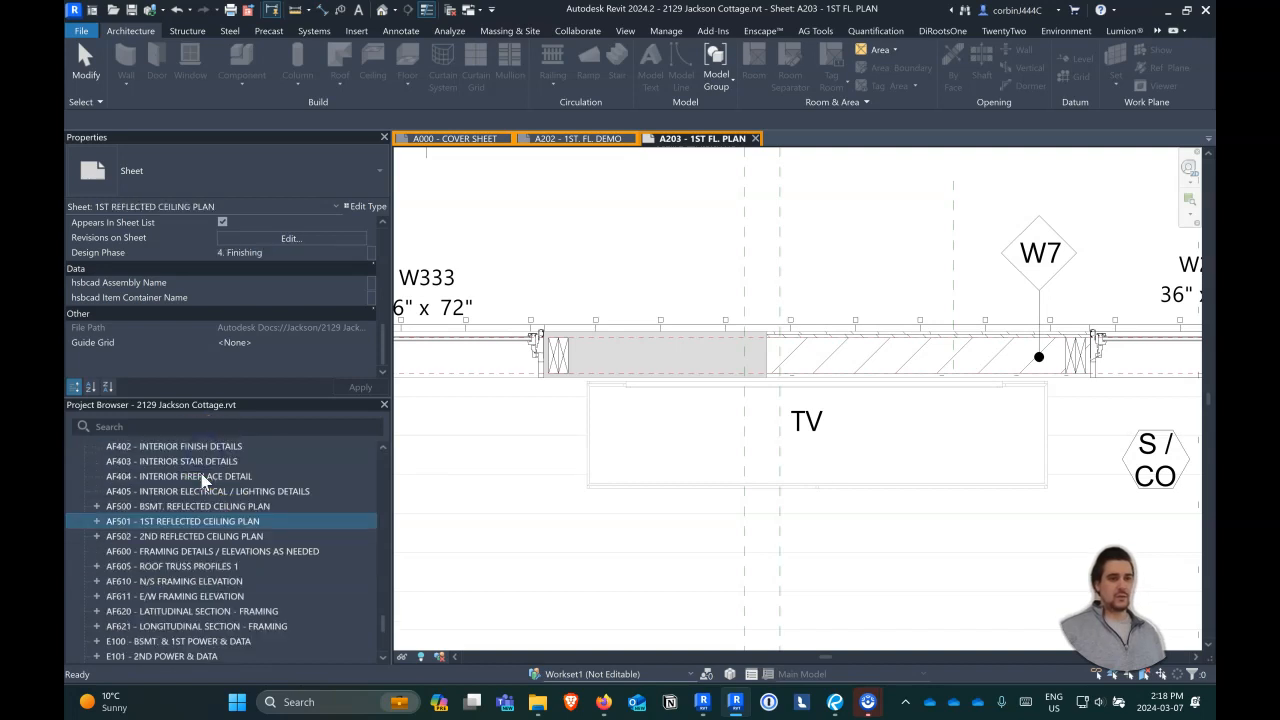
{"action": "double_click", "coordinate": [205, 551]}
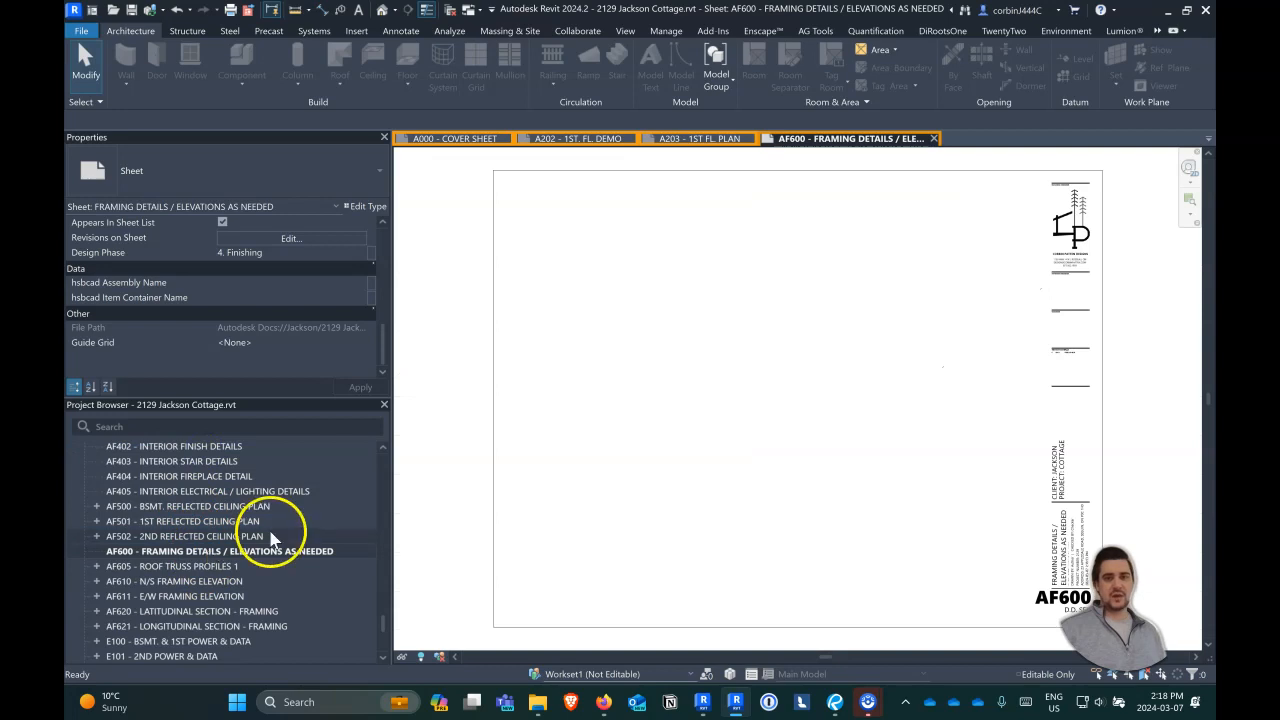
{"action": "left_click", "coordinate": [182, 567]}
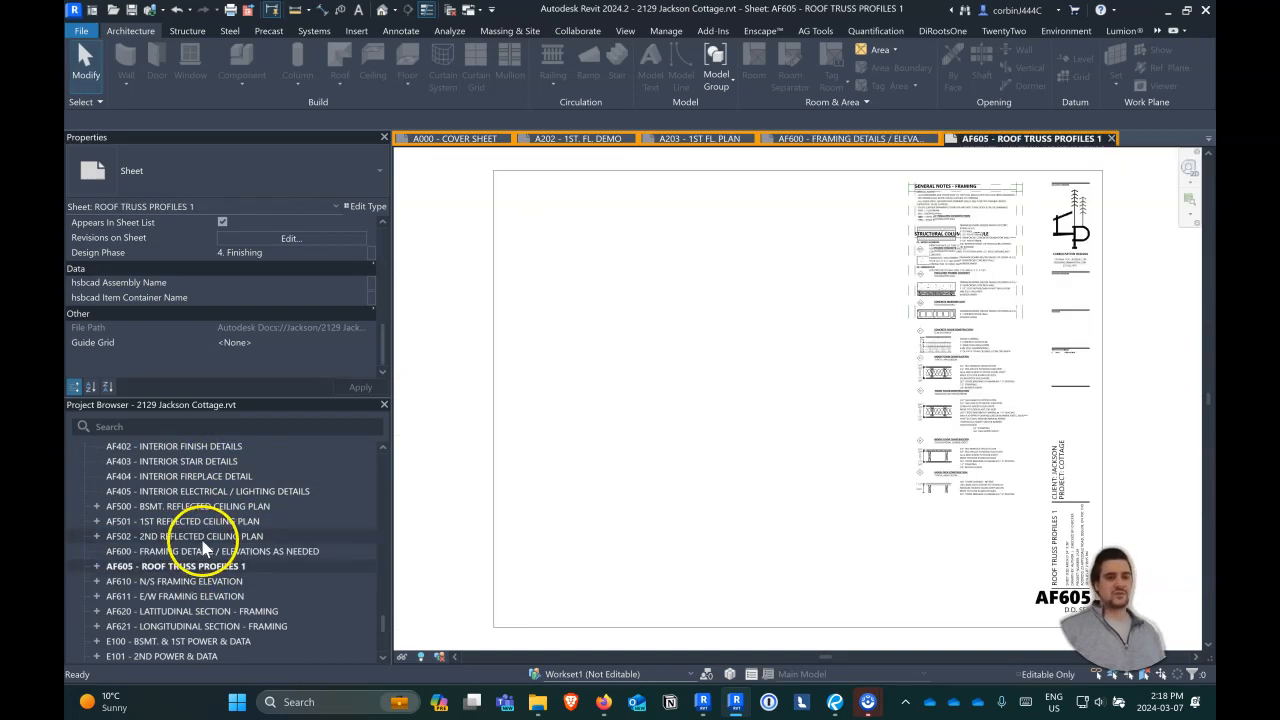
{"action": "double_click", "coordinate": [200, 551]}
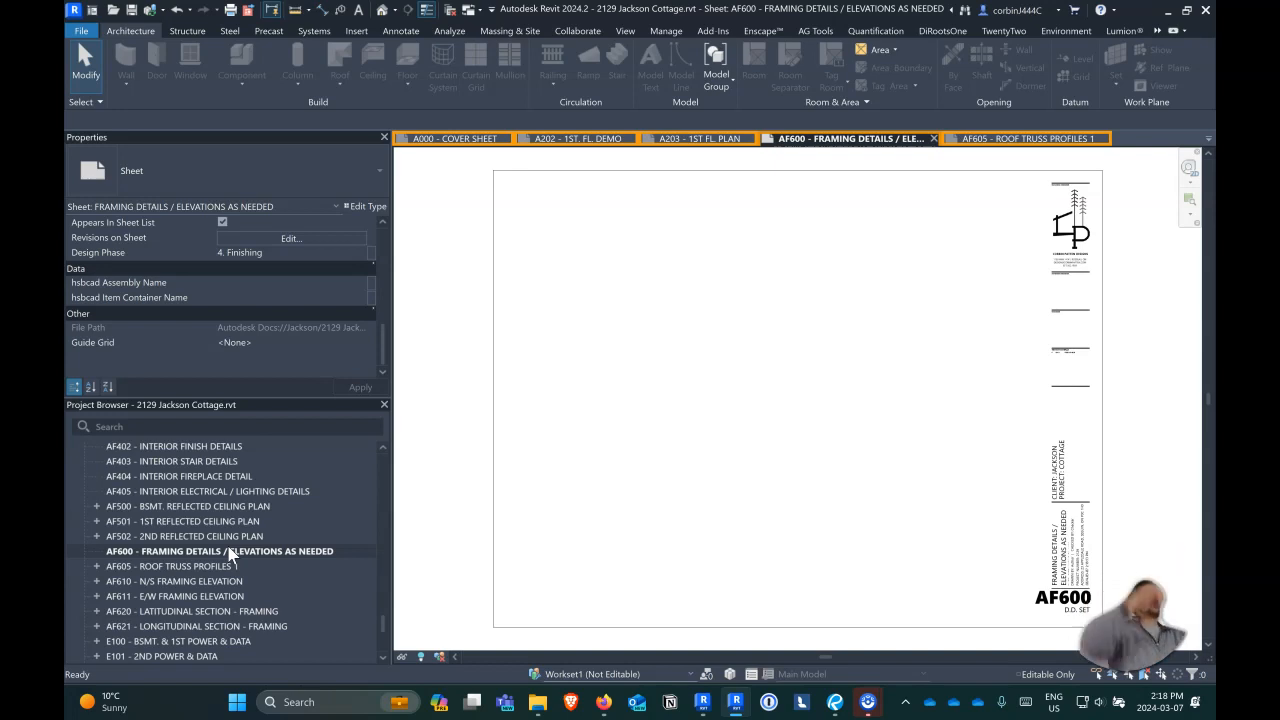
- Open sheet S101 - 1ST FL. FRAMING PLAN and examine its 3D structural view and the existing and new framing in plan
{"action": "scroll", "coordinate": [190, 510], "scroll_direction": "up", "scroll_amount": 10}
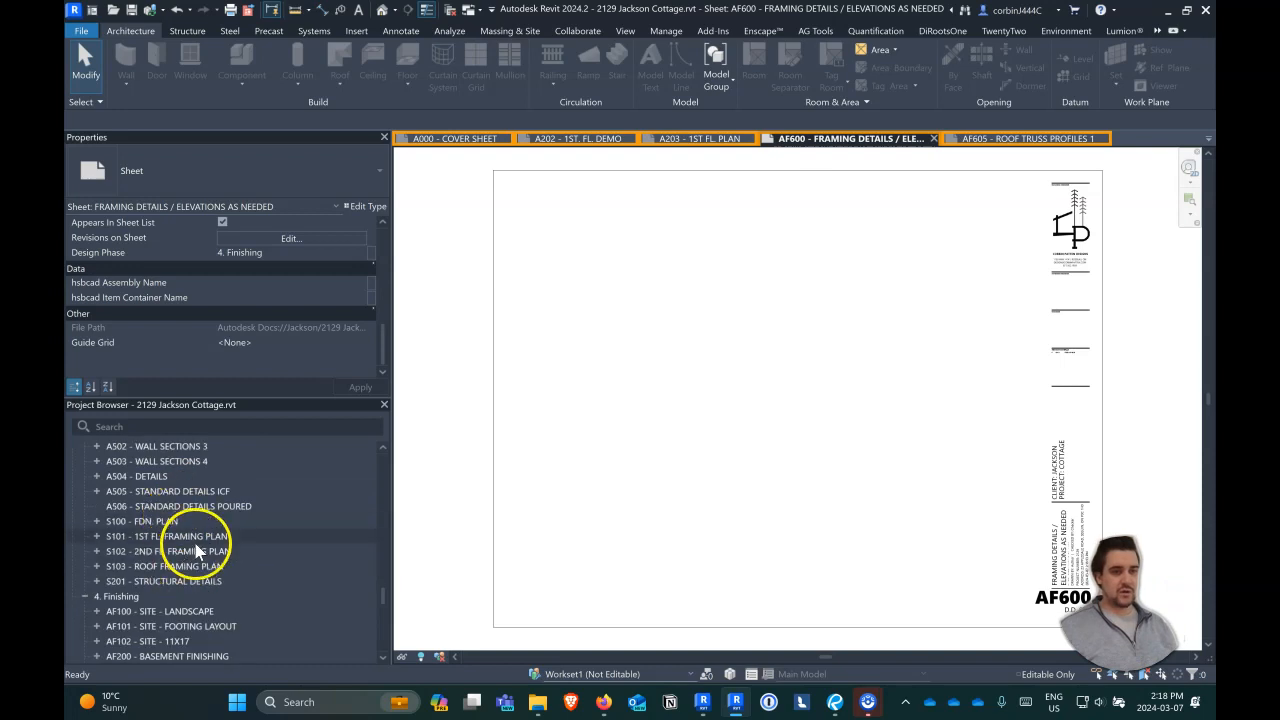
{"action": "left_click", "coordinate": [195, 537]}
{"action": "double_click", "coordinate": [197, 541]}
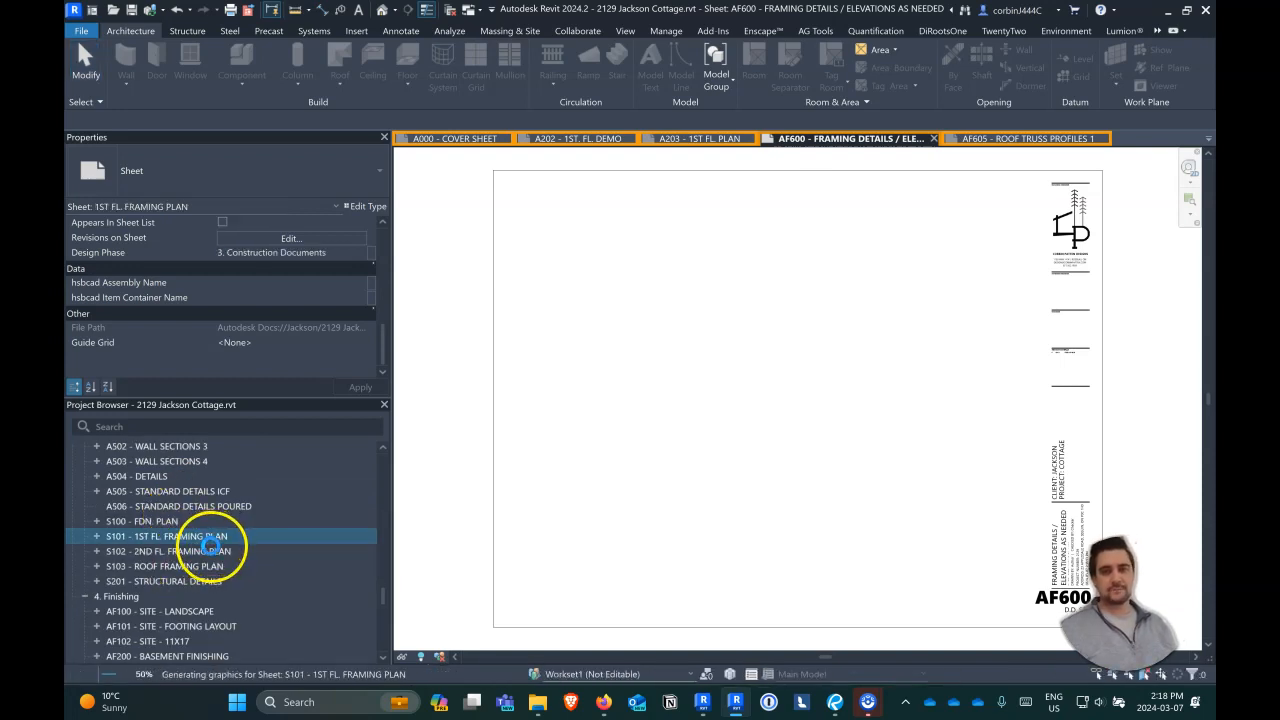
{"action": "double_click", "coordinate": [211, 542]}
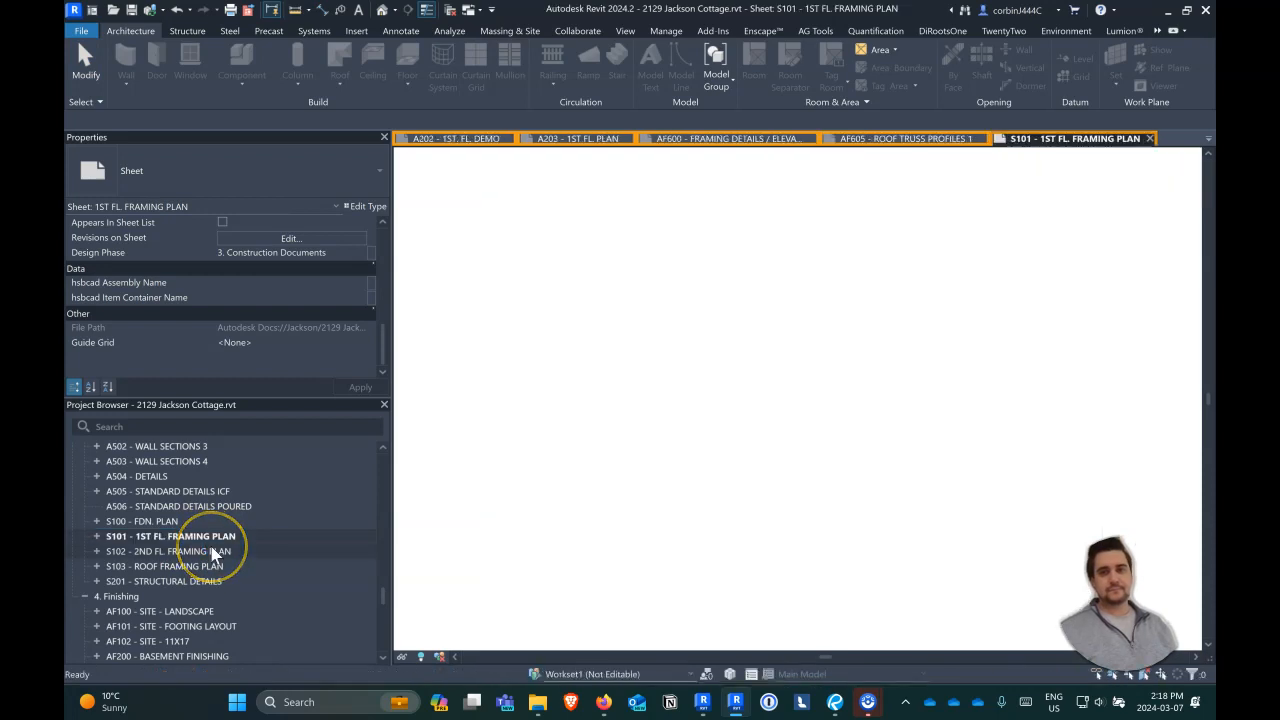
{"action": "scroll", "coordinate": [1034, 312], "scroll_direction": "up", "scroll_amount": 5}
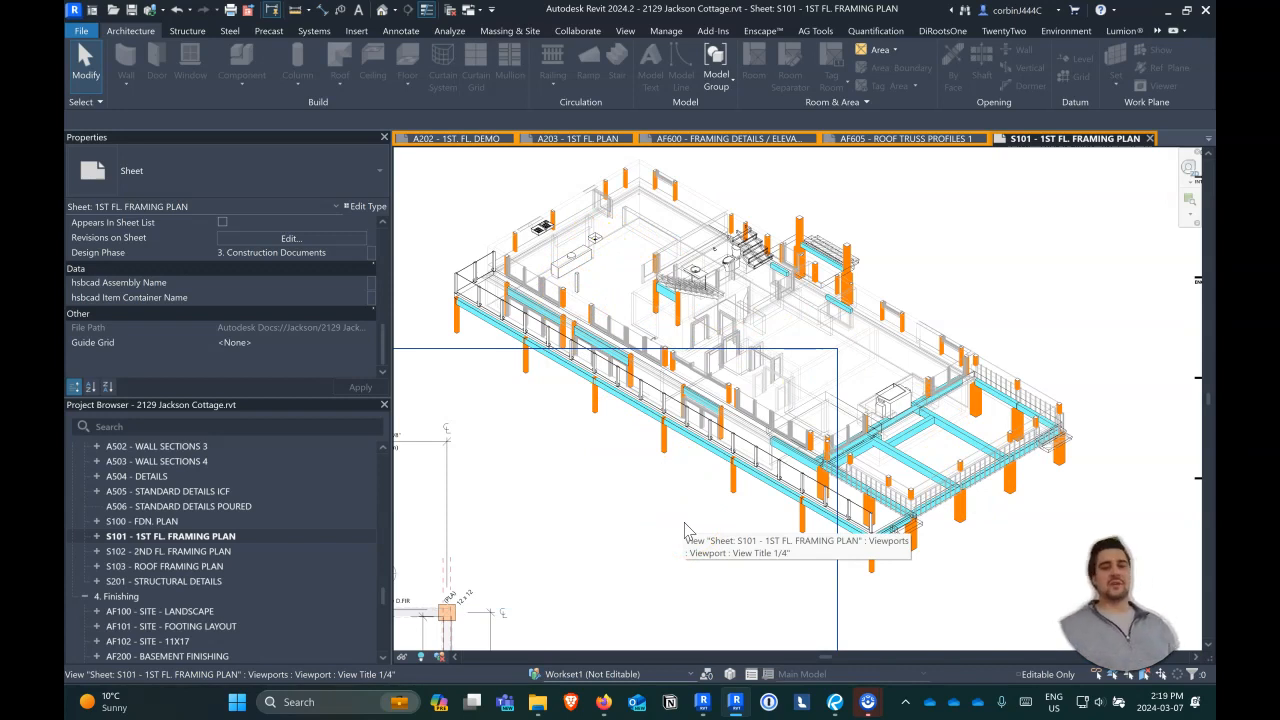
{"action": "scroll", "coordinate": [908, 303], "scroll_direction": "down", "scroll_amount": 4}
{"action": "scroll", "coordinate": [945, 445], "scroll_direction": "up", "scroll_amount": 5}
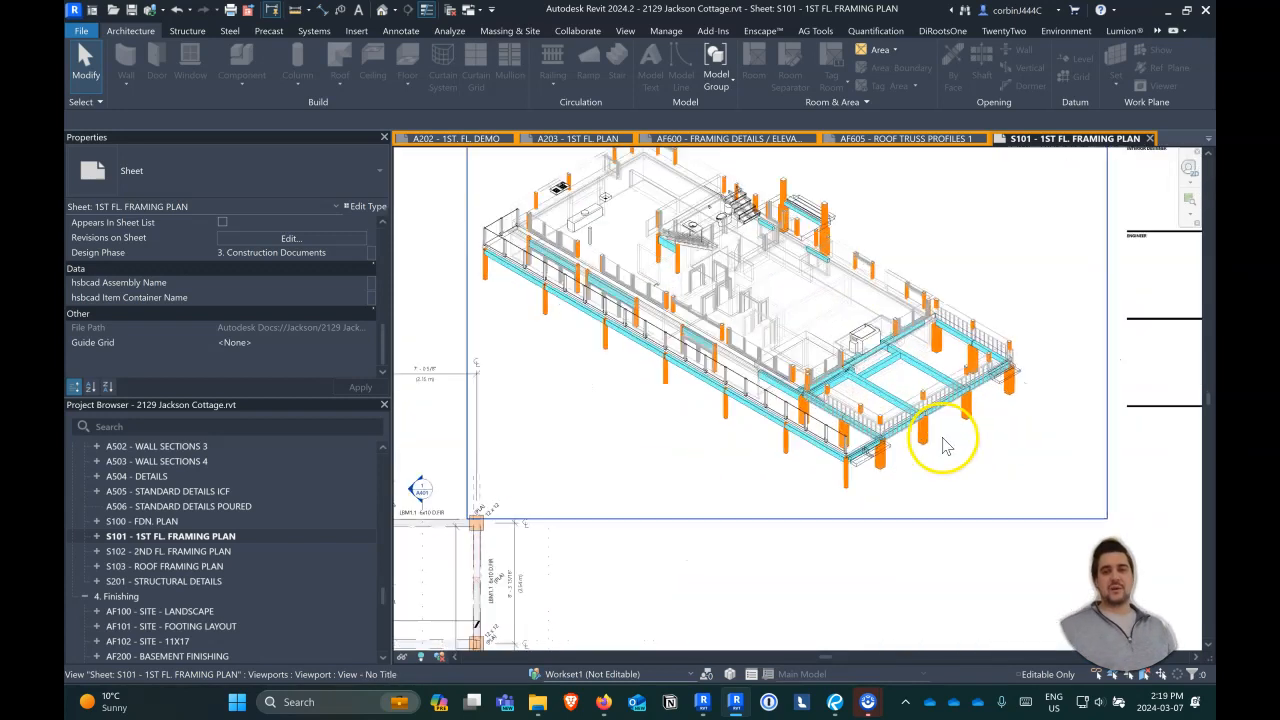
{"action": "scroll", "coordinate": [1000, 400], "scroll_direction": "up", "scroll_amount": 2}
{"action": "scroll", "coordinate": [1110, 335], "scroll_direction": "down", "scroll_amount": 6}
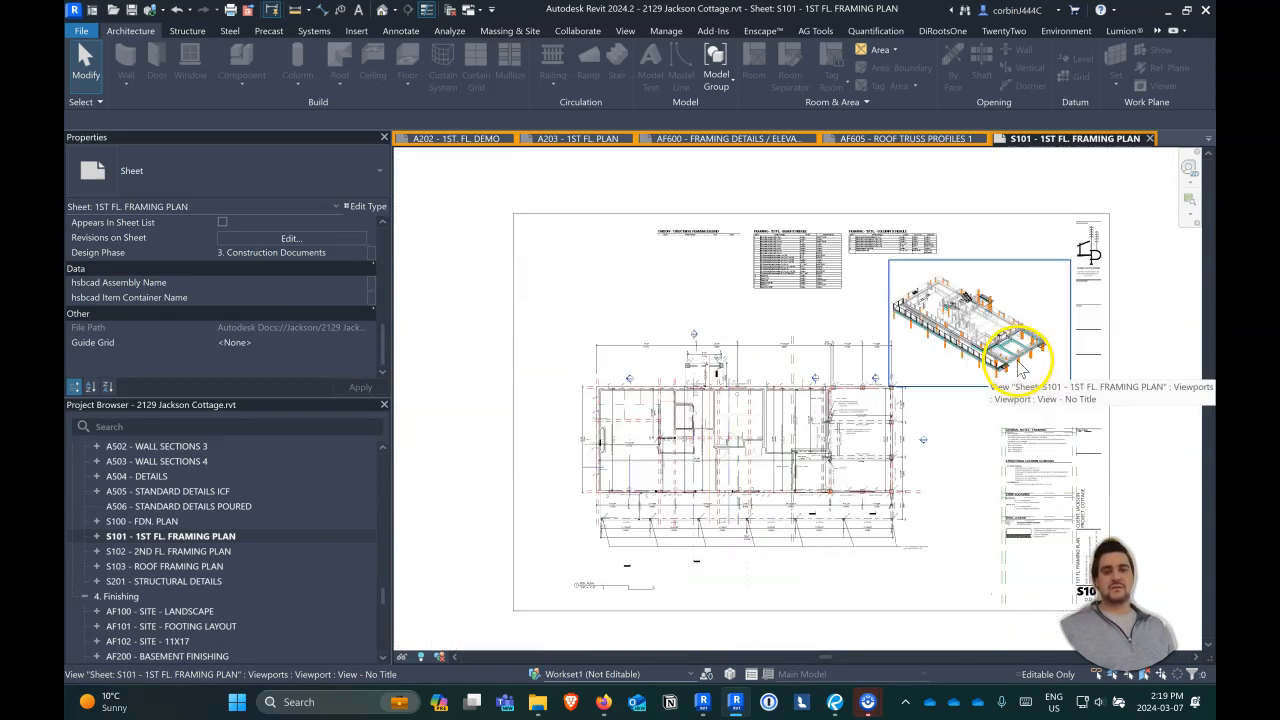
{"action": "scroll", "coordinate": [760, 470], "scroll_direction": "up", "scroll_amount": 5}
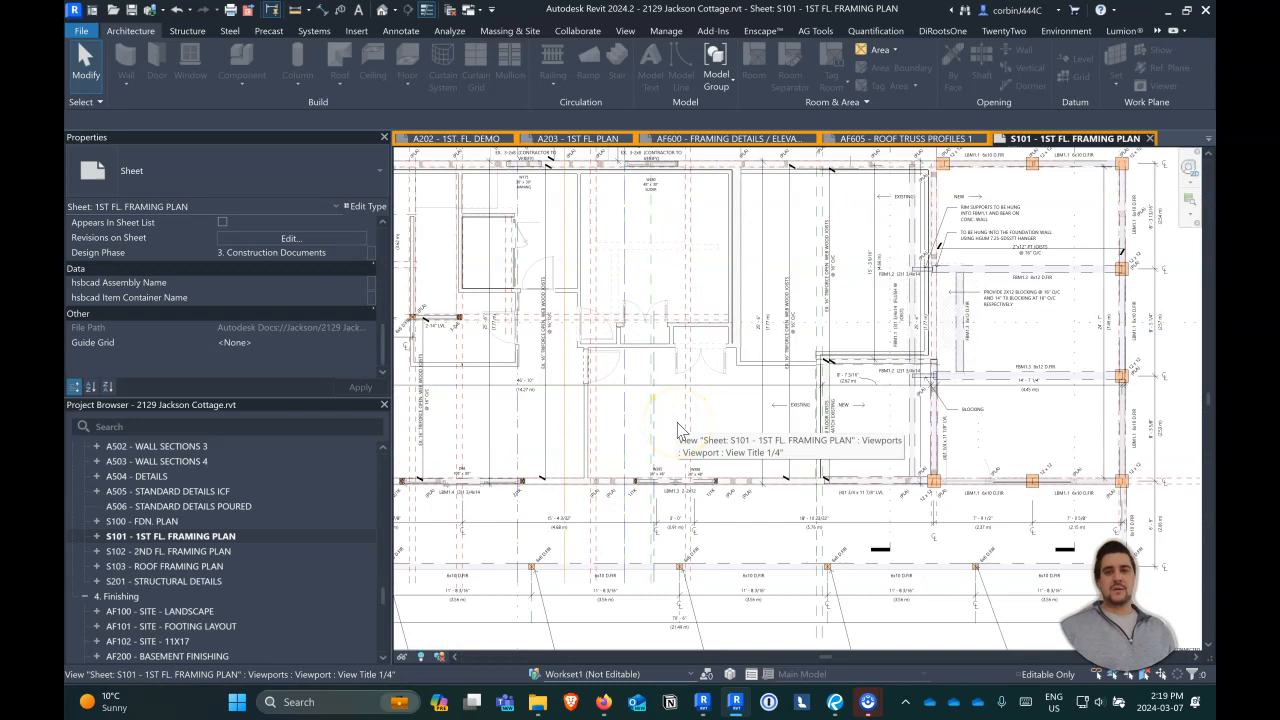
{"action": "scroll", "coordinate": [678, 430], "scroll_direction": "down", "scroll_amount": 3}
{"action": "left_click", "coordinate": [962, 670]}
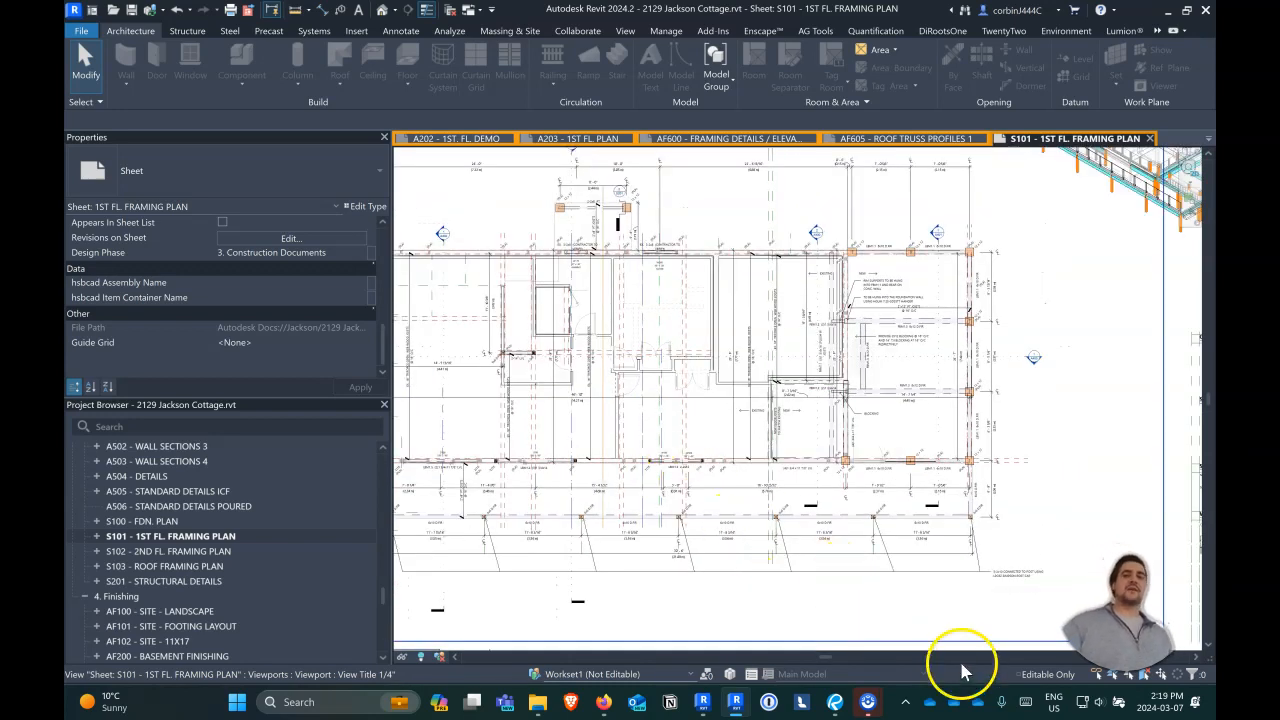
- Open sheet A300 - ELEVATIONS DEMO
{"action": "scroll", "coordinate": [170, 525], "scroll_direction": "up", "scroll_amount": 5}
{"action": "scroll", "coordinate": [154, 568], "scroll_direction": "down", "scroll_amount": 2}
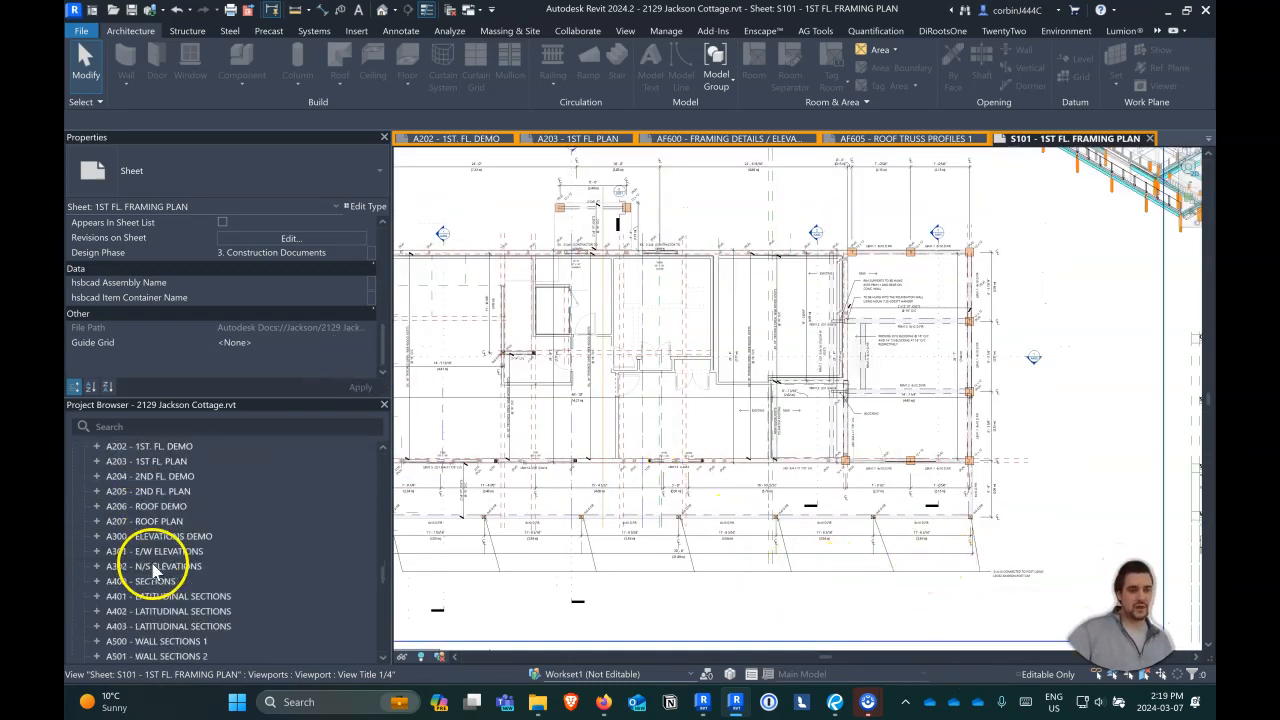
{"action": "left_click", "coordinate": [172, 538]}
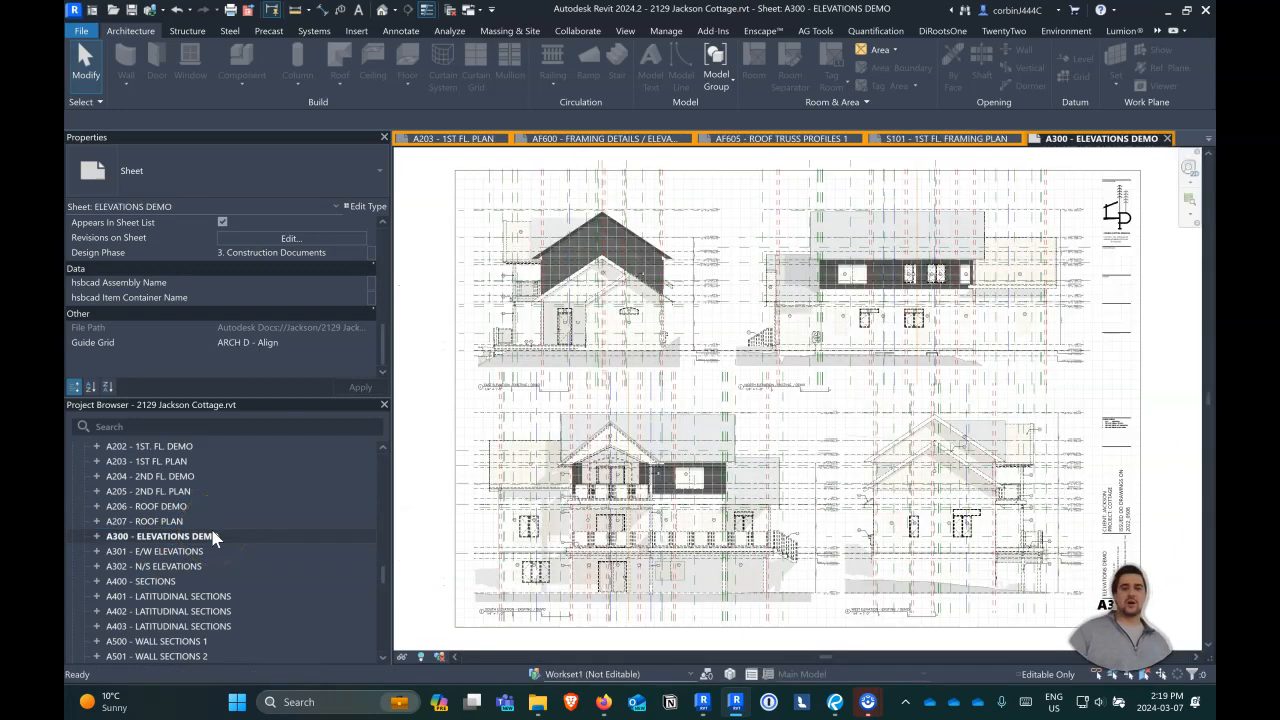
- Examine the NORTH ELEVATION - EXISTING / DEMO view on the sheet, including its roofs, demolished windows and keynote tags
{"action": "scroll", "coordinate": [1012, 245], "scroll_direction": "up", "scroll_amount": 3}
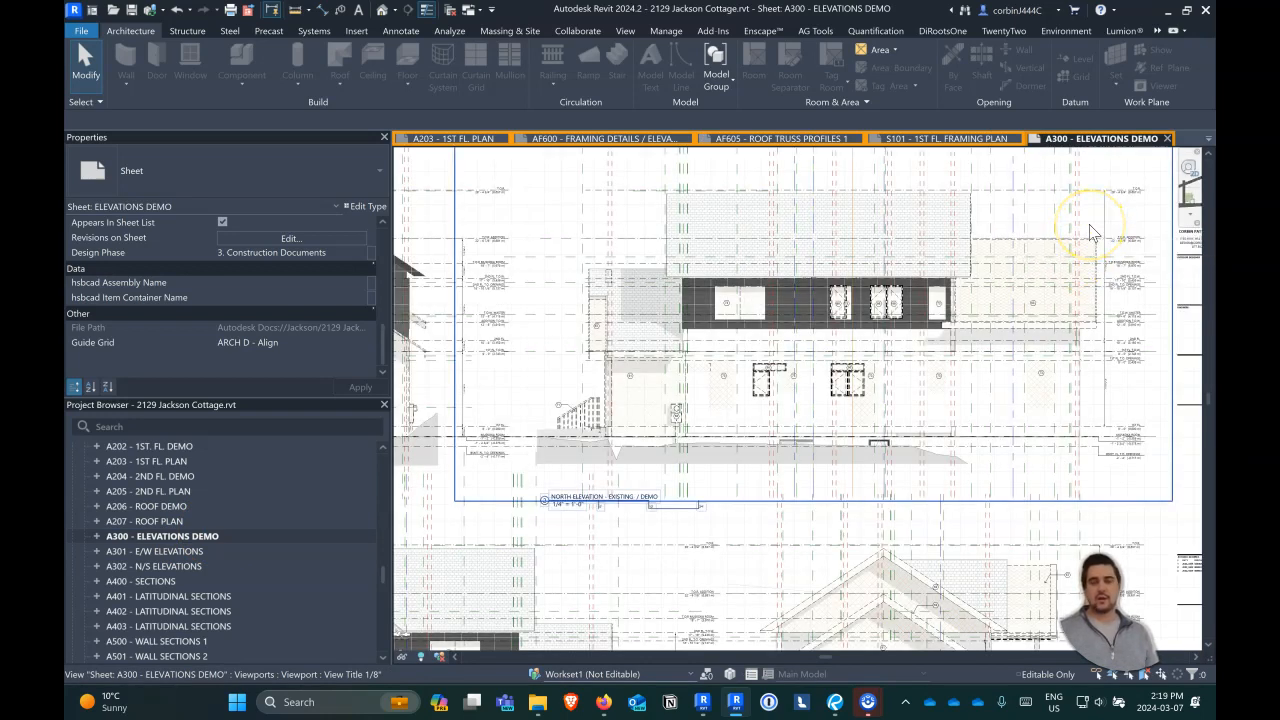
{"action": "scroll", "coordinate": [1100, 286], "scroll_direction": "up", "scroll_amount": 3}
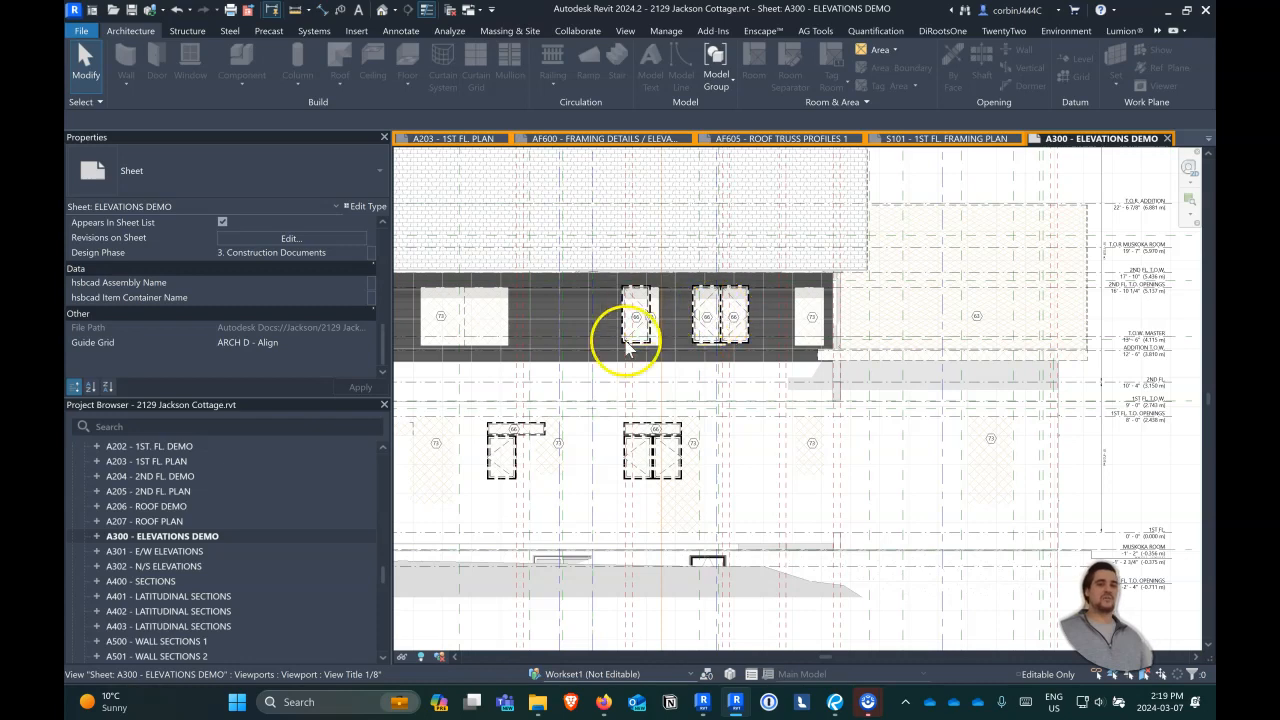
{"action": "scroll", "coordinate": [709, 434], "scroll_direction": "down", "scroll_amount": 3}
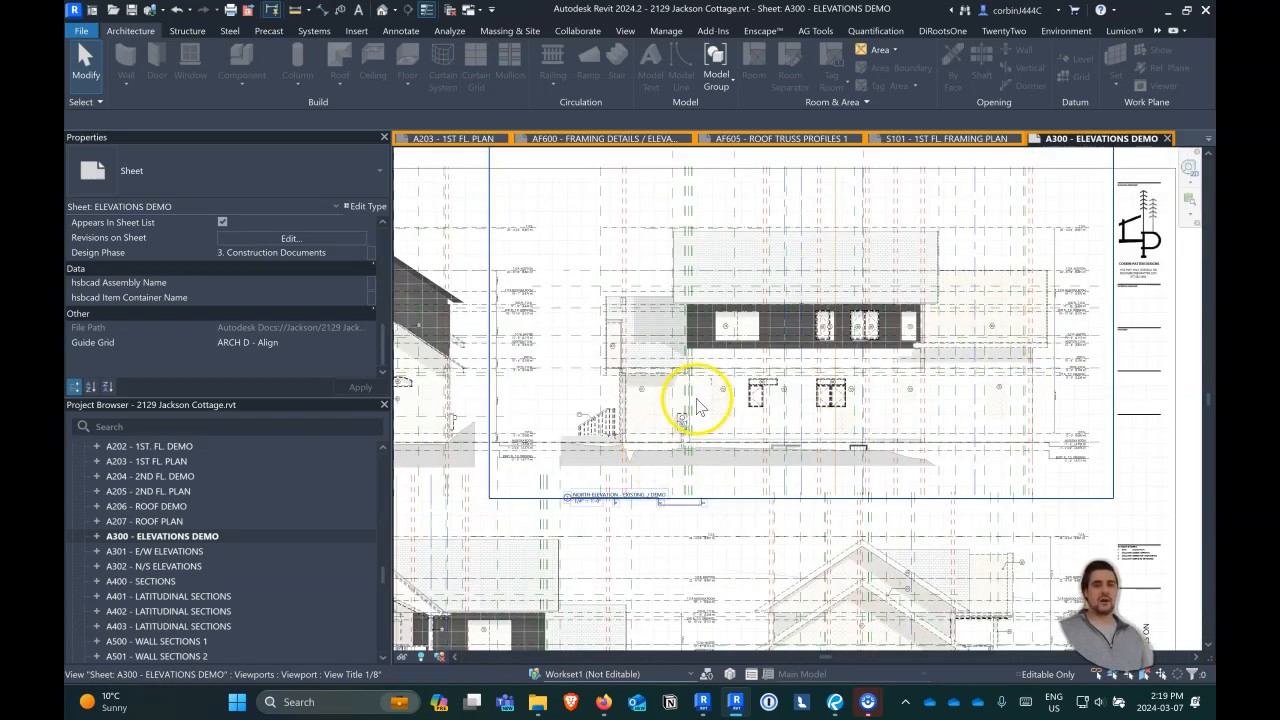
{"action": "scroll", "coordinate": [700, 390], "scroll_direction": "up", "scroll_amount": 3}
{"action": "scroll", "coordinate": [800, 230], "scroll_direction": "up", "scroll_amount": 3}
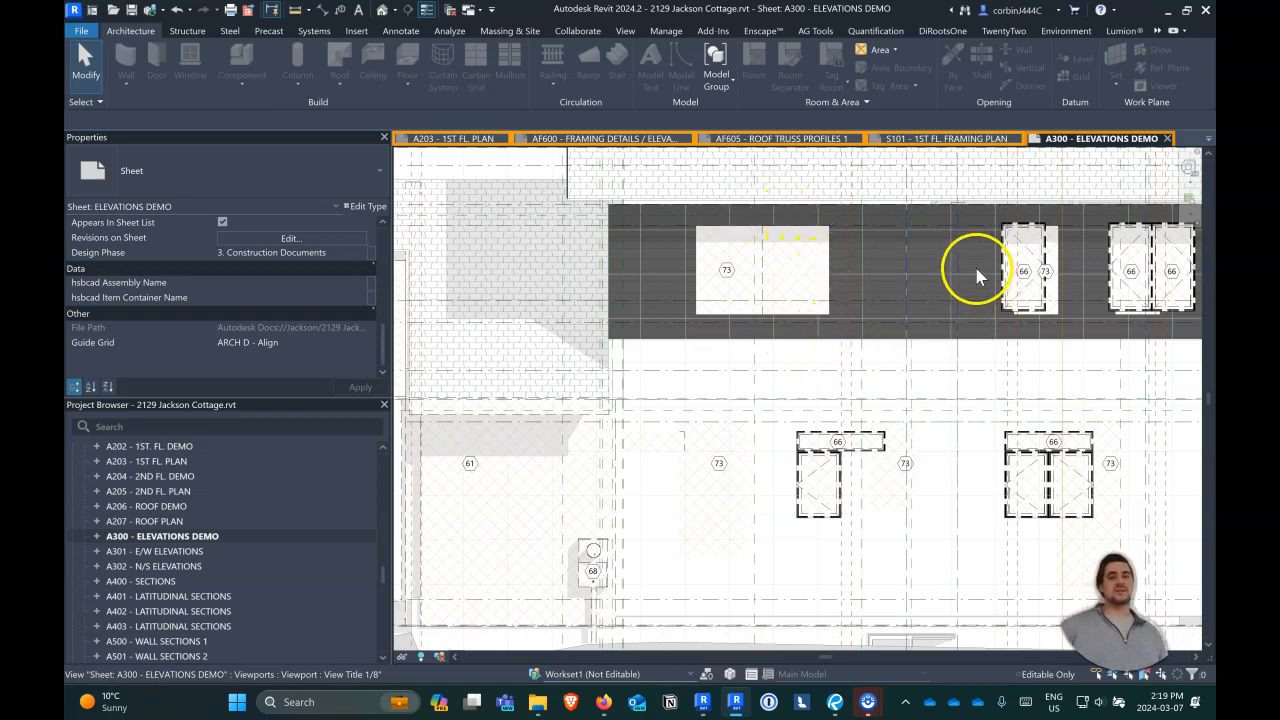
{"action": "scroll", "coordinate": [970, 276], "scroll_direction": "down", "scroll_amount": 2}
{"action": "scroll", "coordinate": [968, 276], "scroll_direction": "down", "scroll_amount": 2}
- Examine the EAST ELEVATION - EXISTING / DEMO view and the balcony-side elevation below it for existing and demolished work
{"action": "scroll", "coordinate": [560, 340], "scroll_direction": "up", "scroll_amount": 2}
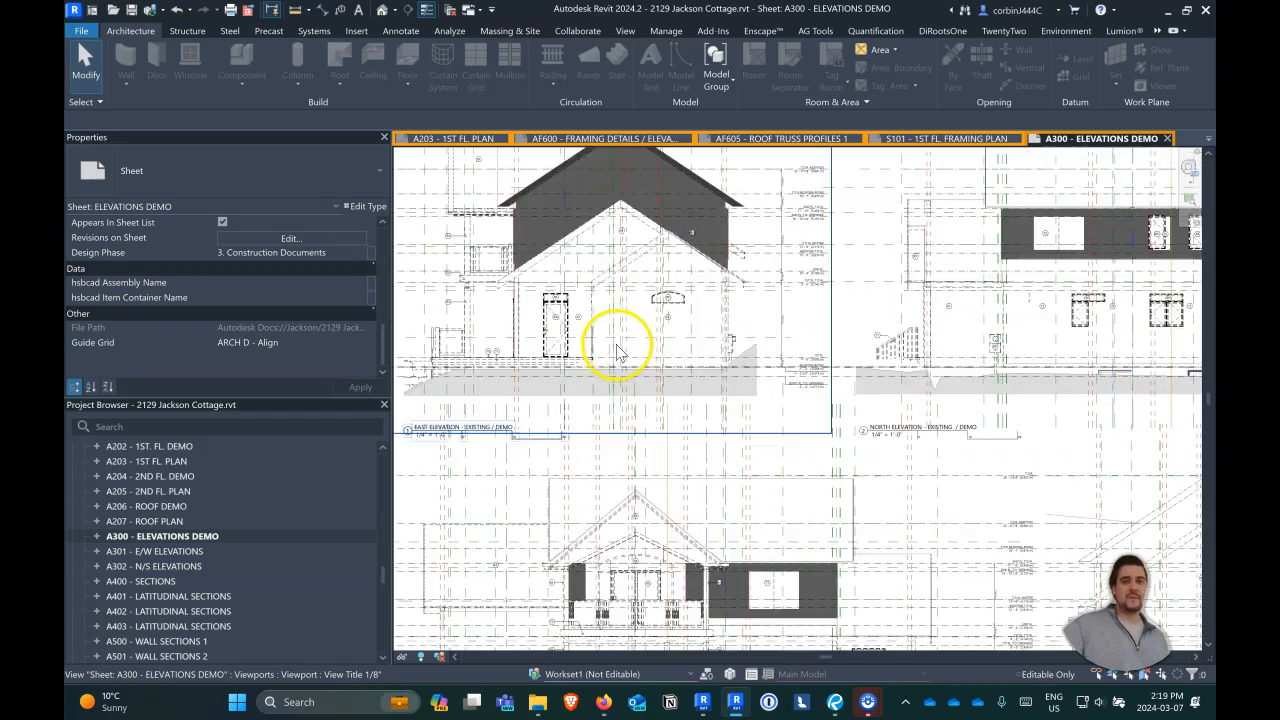
{"action": "scroll", "coordinate": [560, 334], "scroll_direction": "down", "scroll_amount": 2}
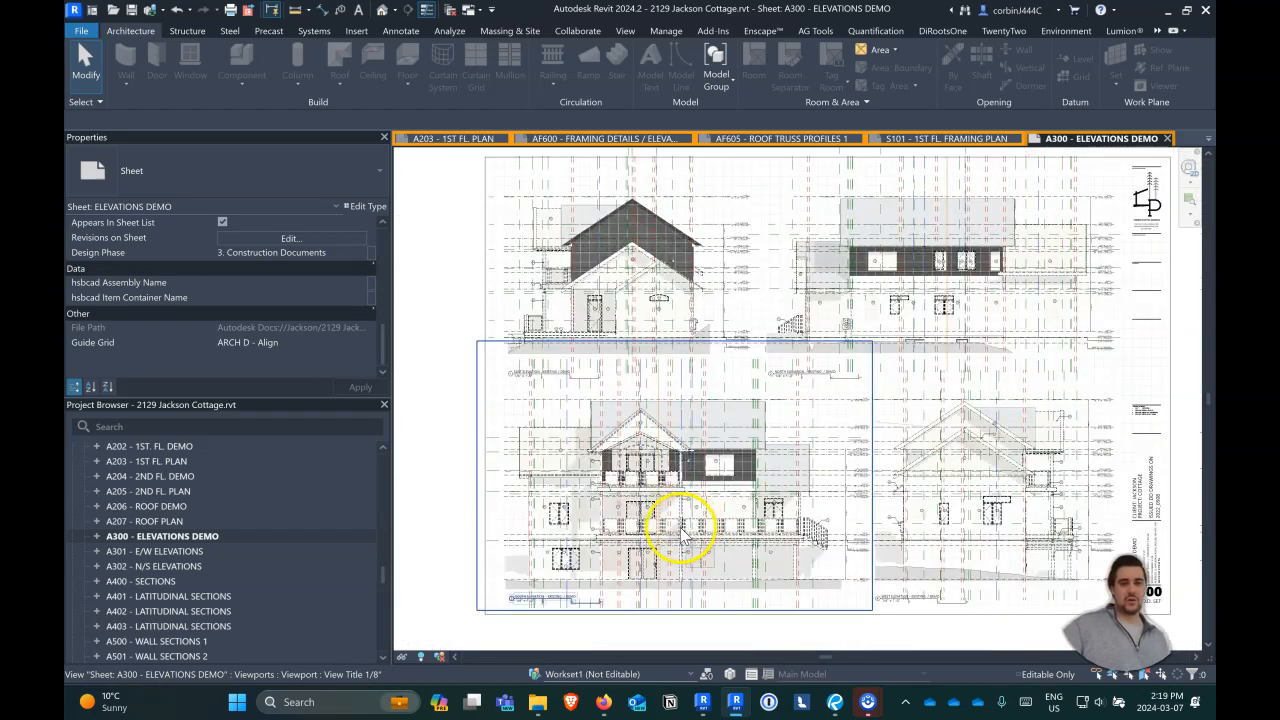
{"action": "scroll", "coordinate": [605, 523], "scroll_direction": "up", "scroll_amount": 2}
{"action": "scroll", "coordinate": [620, 515], "scroll_direction": "down", "scroll_amount": 2}
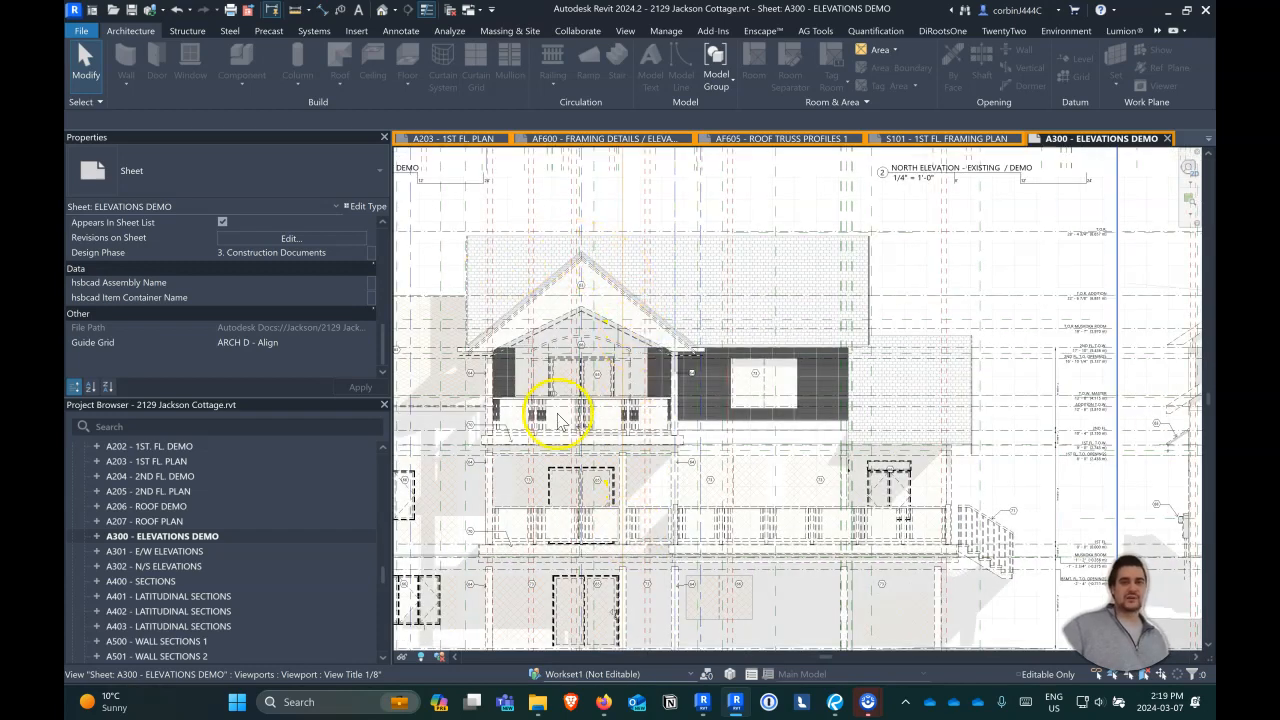
{"action": "scroll", "coordinate": [560, 395], "scroll_direction": "down", "scroll_amount": 2}
{"action": "scroll", "coordinate": [716, 327], "scroll_direction": "down", "scroll_amount": 2}
{"action": "middle_click_drag", "start_coordinate": [826, 263], "coordinate": [809, 420]}
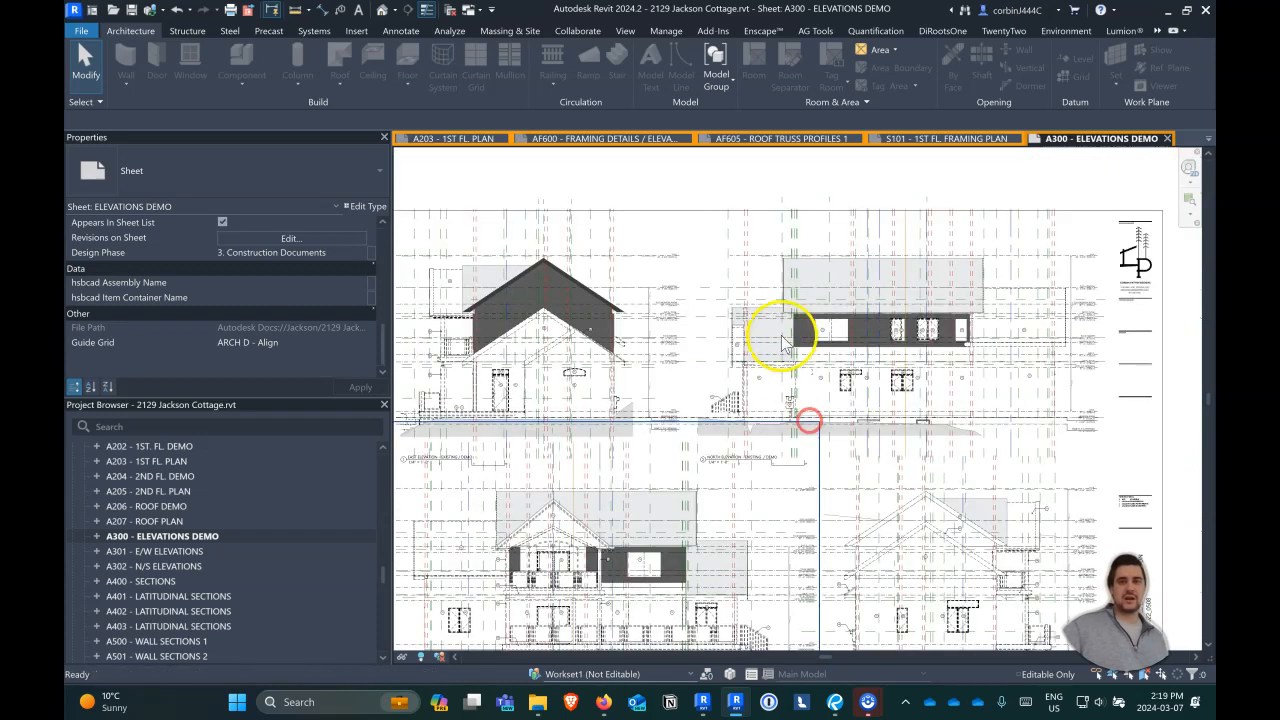
{"action": "scroll", "coordinate": [414, 286], "scroll_direction": "up", "scroll_amount": 4}
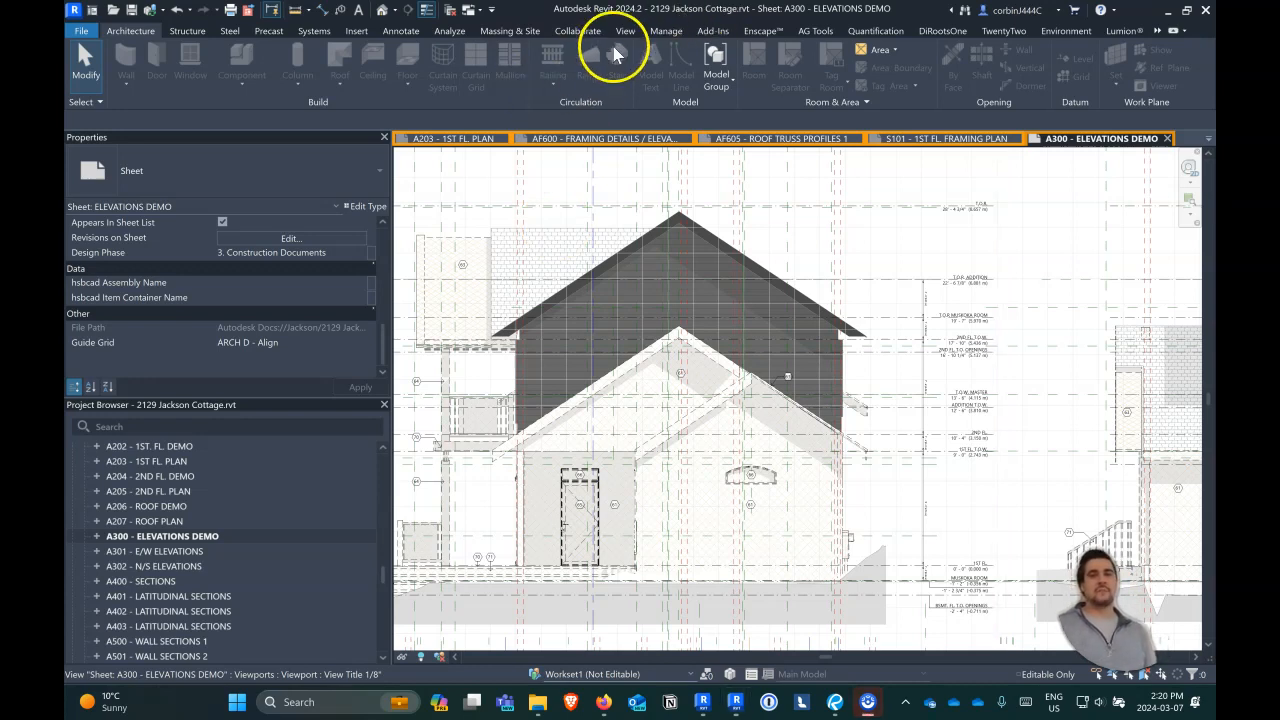
- Switch to the Project1 roof model, look at its Design Options settings, and exit the Linework command
{"action": "left_click", "coordinate": [703, 670]}
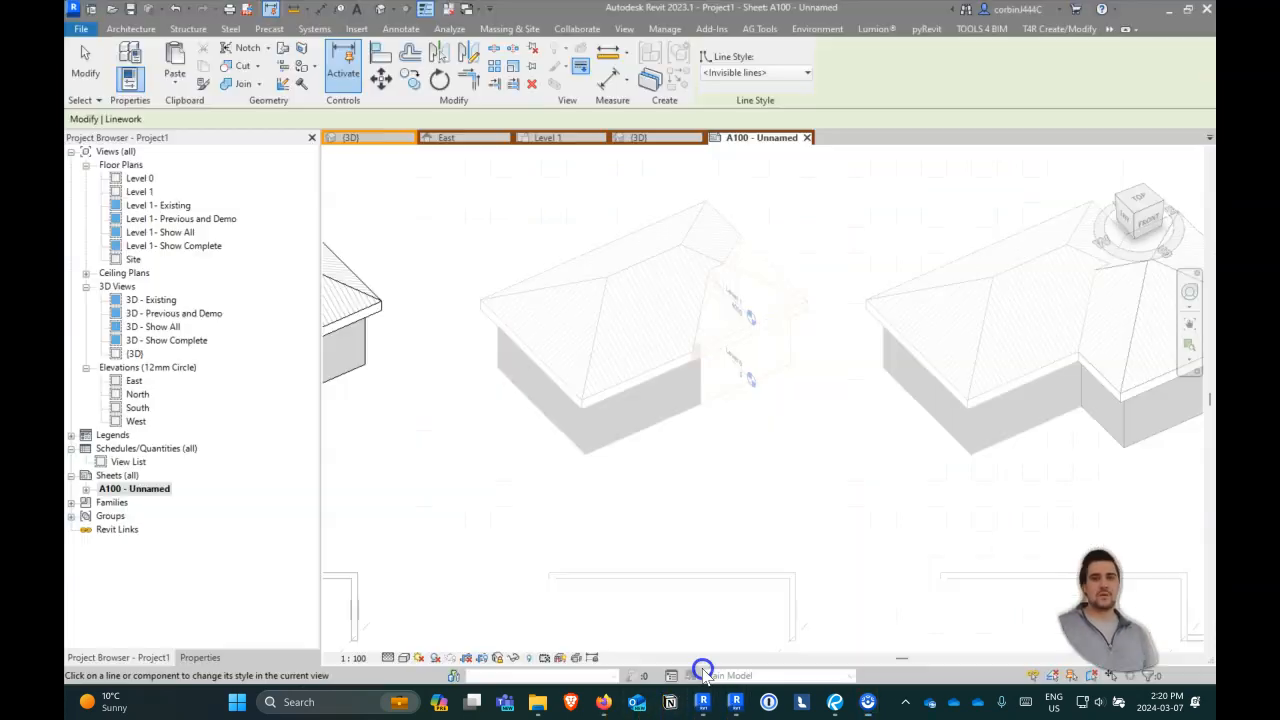
{"action": "left_click", "coordinate": [625, 30]}
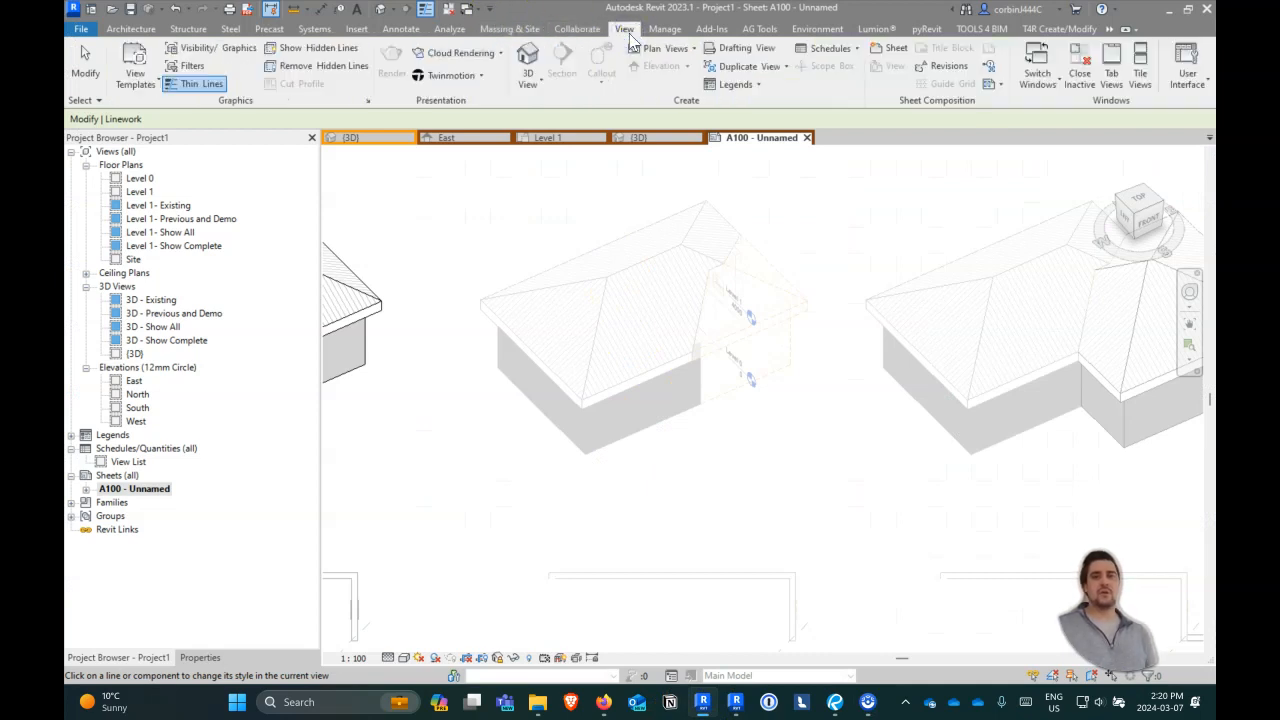
{"action": "left_click", "coordinate": [664, 30]}
{"action": "left_click", "coordinate": [790, 68]}
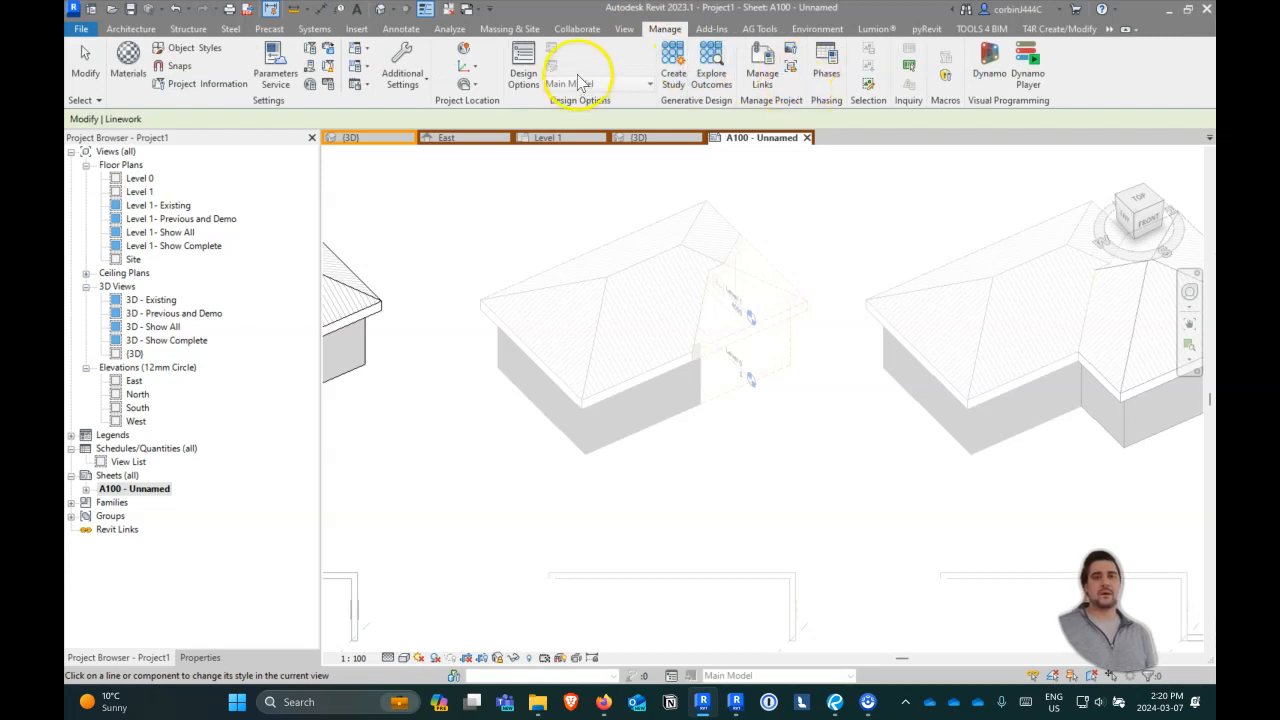
{"action": "left_click", "coordinate": [531, 67]}
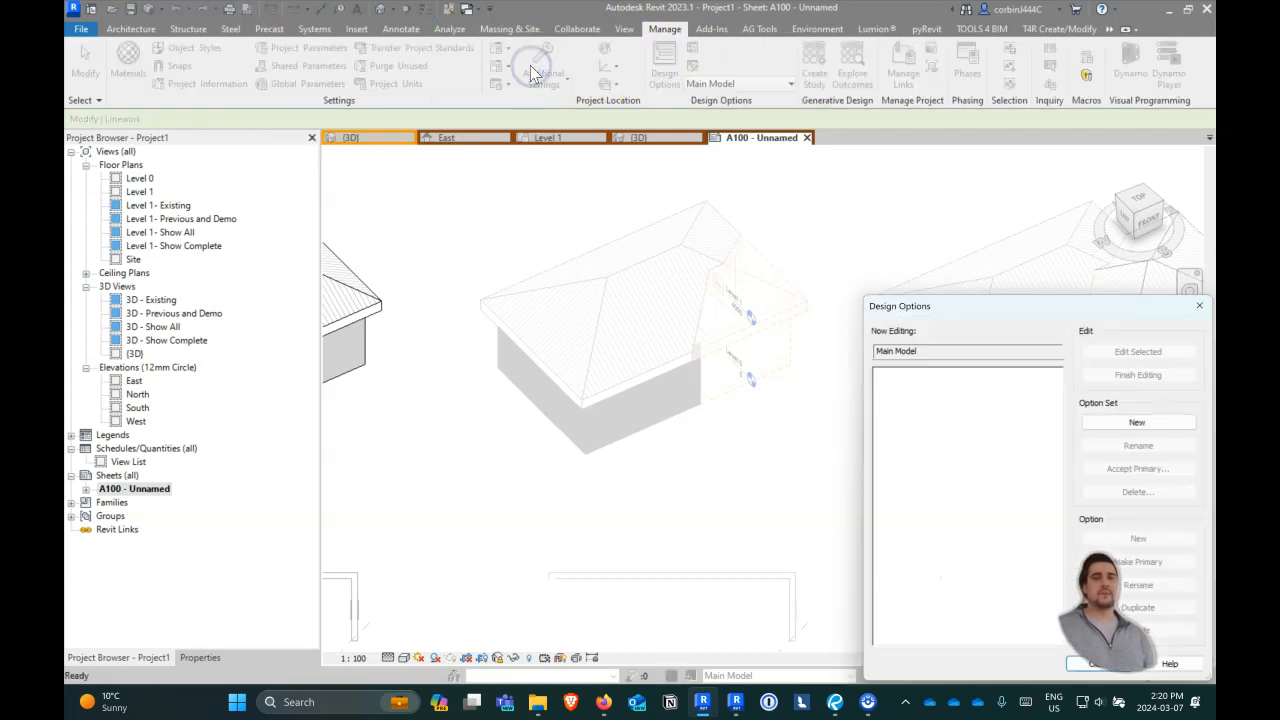
{"action": "left_click_drag", "start_coordinate": [1018, 308], "coordinate": [672, 256]}
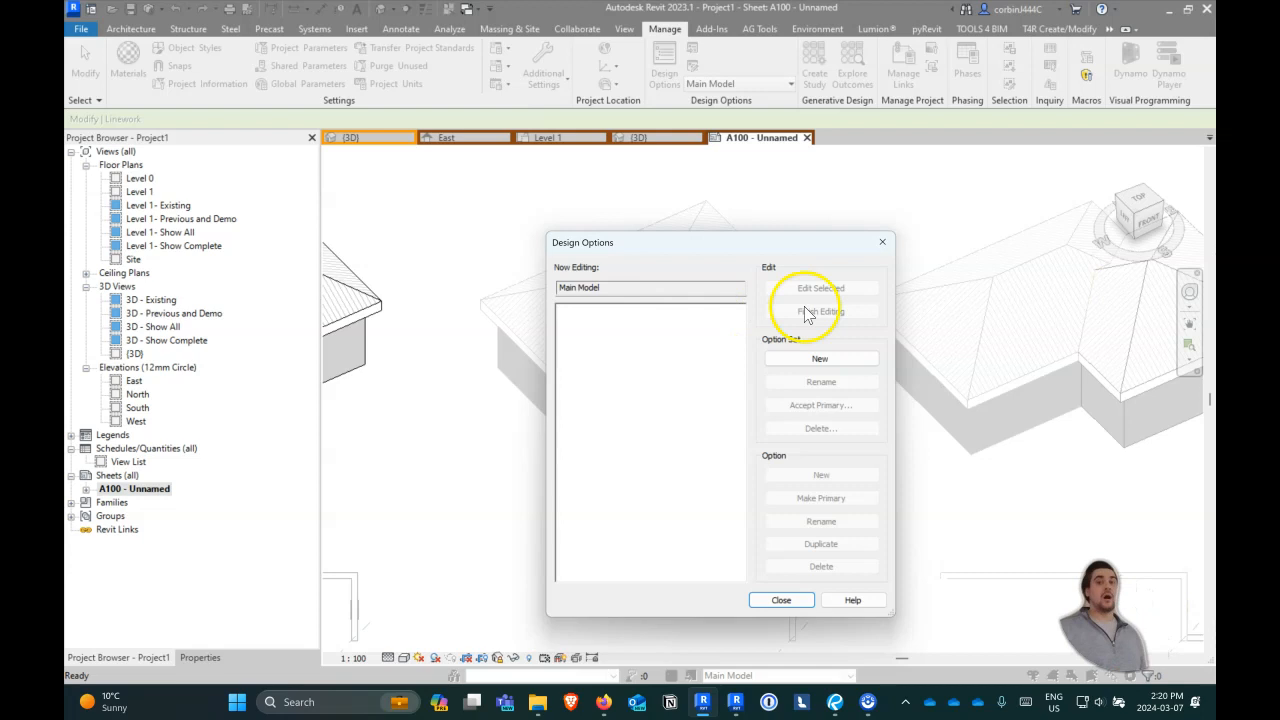
{"action": "left_click", "coordinate": [877, 242]}
{"action": "scroll", "coordinate": [763, 337], "scroll_direction": "down", "scroll_amount": 3}
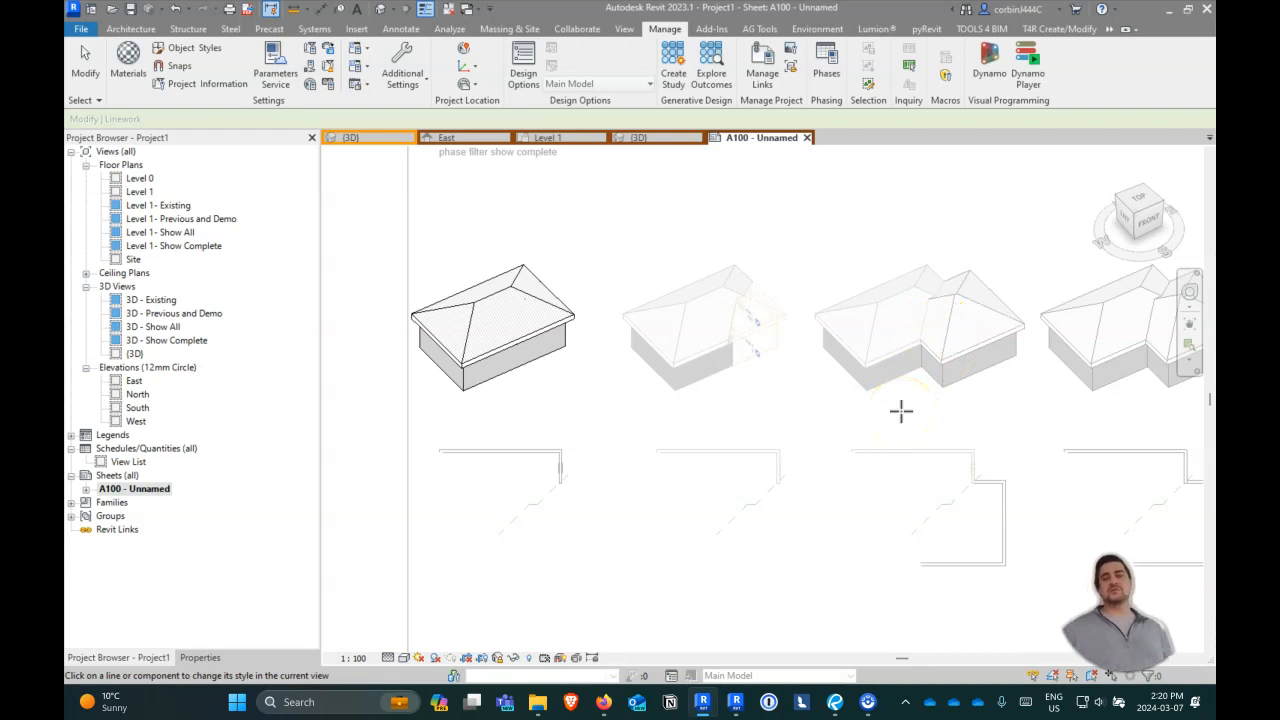
{"action": "key", "text": "Escape"}
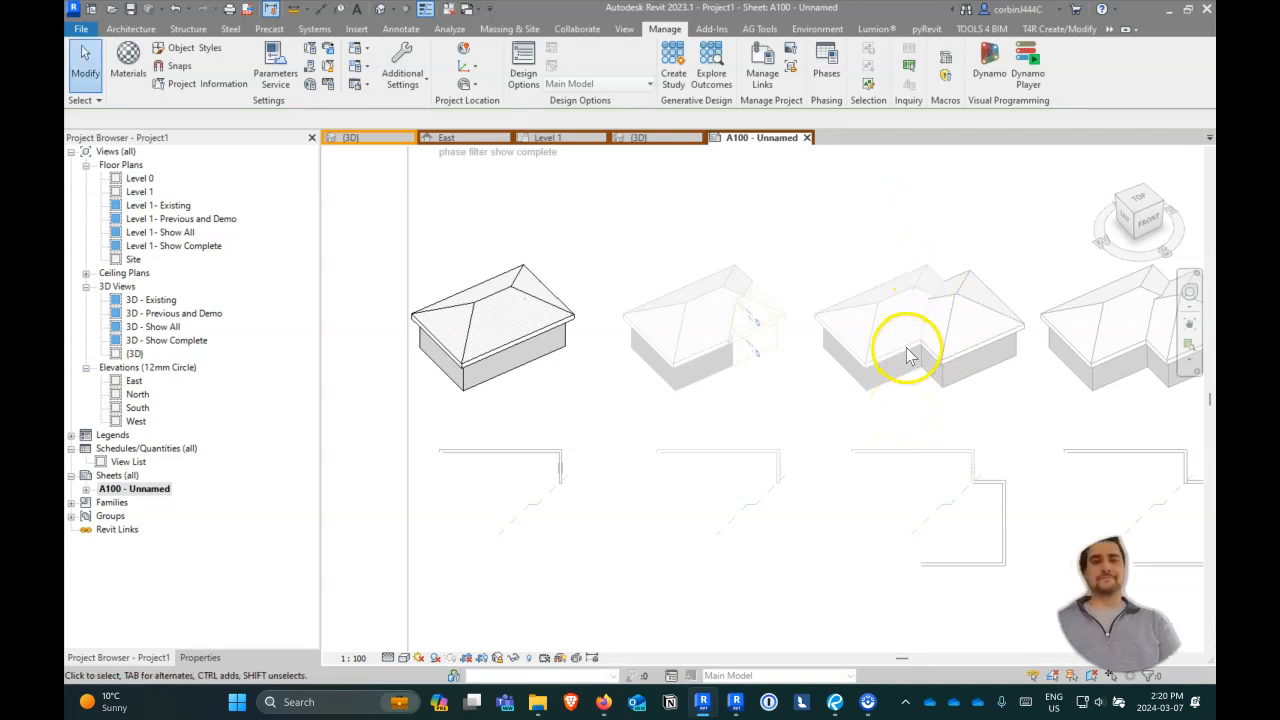
- Select the addition's hip roof and open its footprint for editing in the Level 1 plan
{"action": "left_click", "coordinate": [958, 343]}
{"action": "scroll", "coordinate": [964, 320], "scroll_direction": "up", "scroll_amount": 2}
{"action": "double_click", "coordinate": [966, 308]}
{"action": "left_click", "coordinate": [966, 310]}
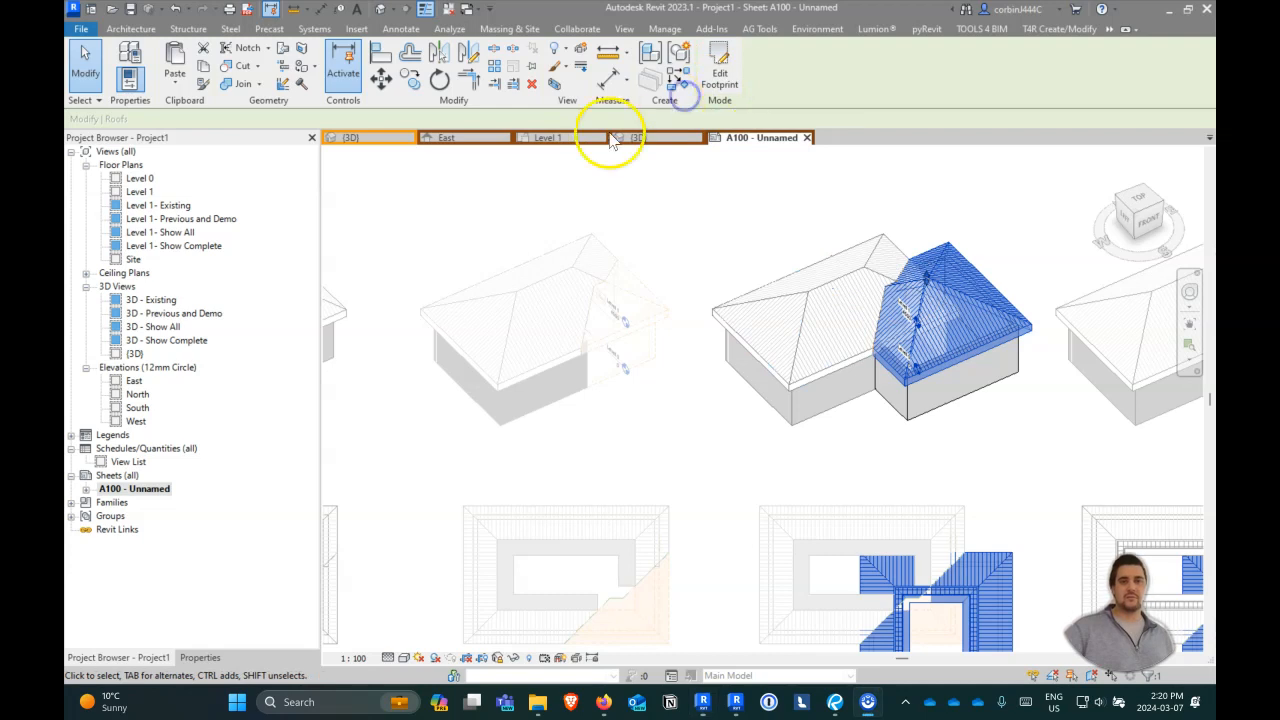
{"action": "left_click", "coordinate": [566, 137]}
{"action": "scroll", "coordinate": [676, 290], "scroll_direction": "down", "scroll_amount": 3}
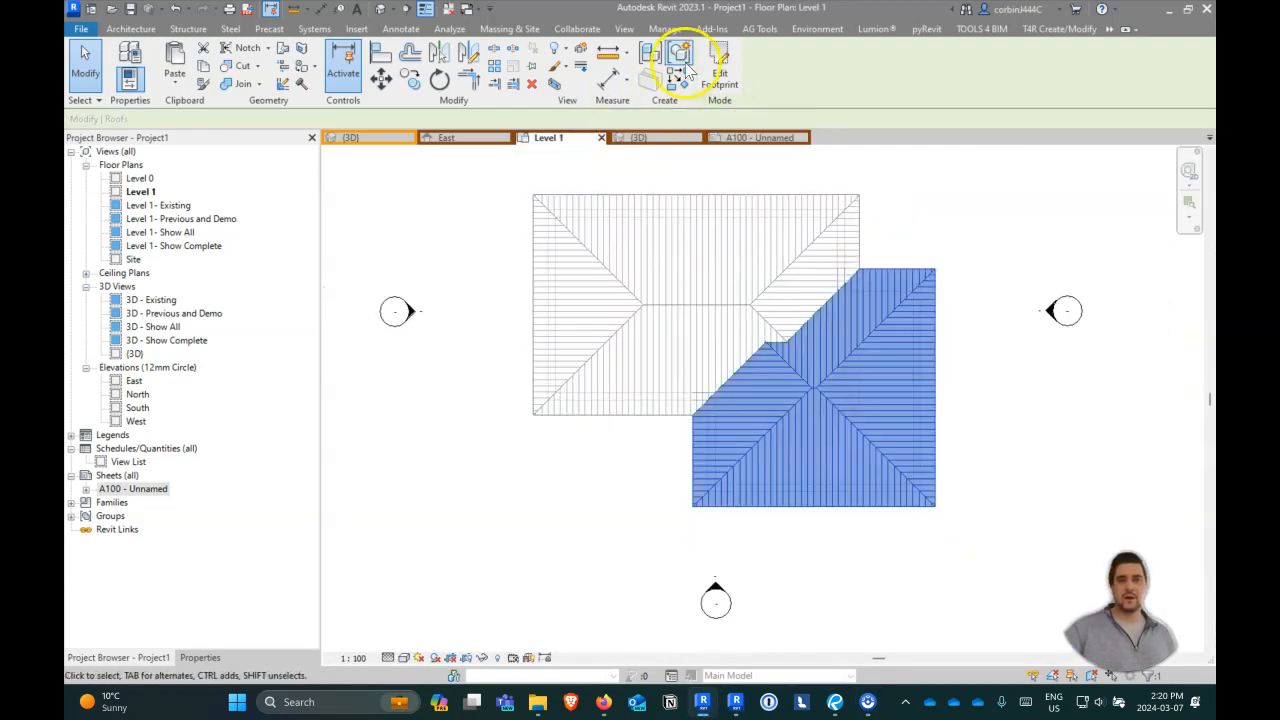
{"action": "left_click", "coordinate": [716, 56]}
{"action": "scroll", "coordinate": [850, 300], "scroll_direction": "up", "scroll_amount": 3}
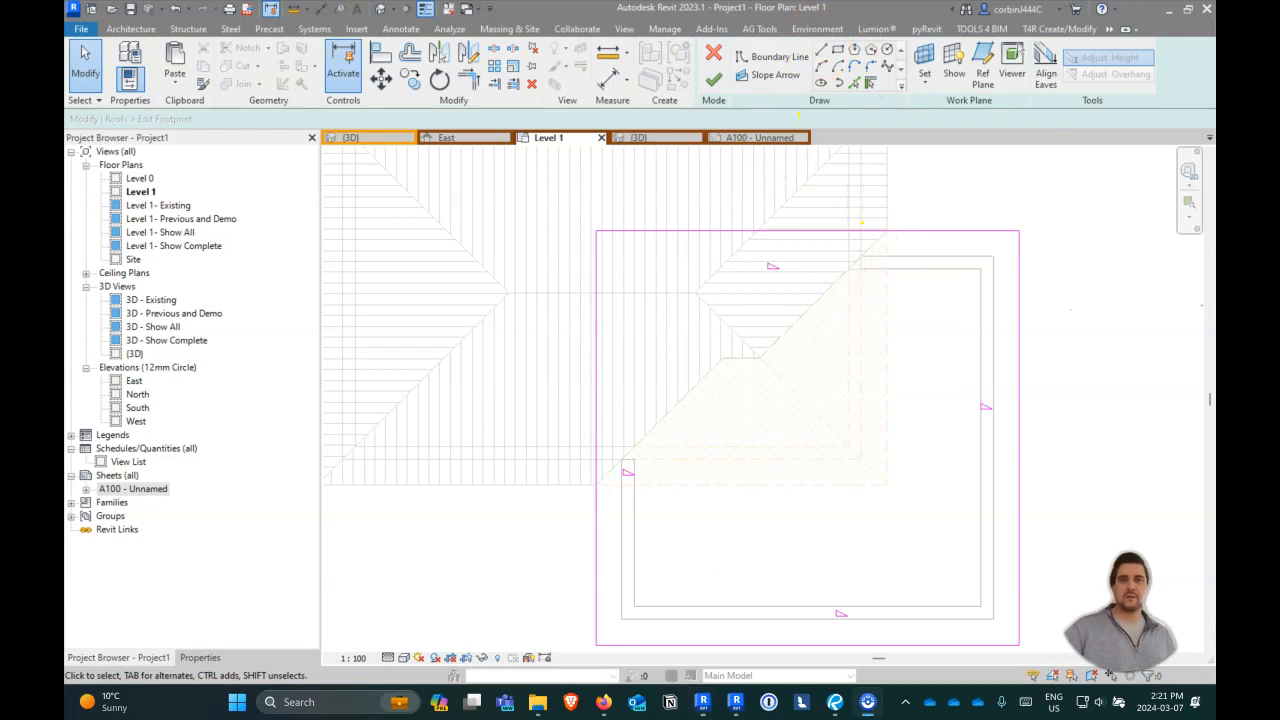
- Pick the existing roof's stepped diagonal cut edges as boundary lines in the addition roof's footprint
{"action": "left_click", "coordinate": [854, 82]}
{"action": "left_click", "coordinate": [829, 294]}
{"action": "scroll", "coordinate": [738, 360], "scroll_direction": "up", "scroll_amount": 4}
{"action": "scroll", "coordinate": [738, 360], "scroll_direction": "down", "scroll_amount": 2}
{"action": "left_click", "coordinate": [700, 343]}
{"action": "scroll", "coordinate": [720, 343], "scroll_direction": "down", "scroll_amount": 3}
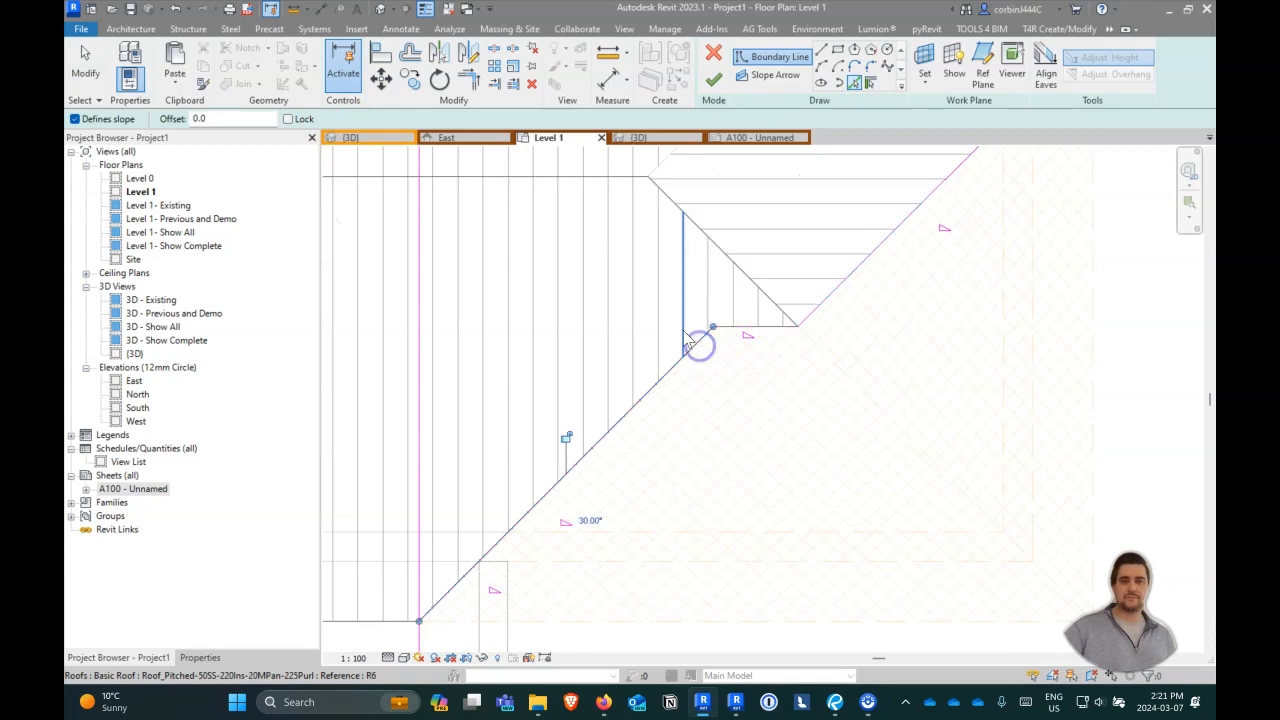
- Trim the footprint's outer boundary lines to the ends of the diagonal edges to form one closed outline
{"action": "left_click", "coordinate": [468, 80]}
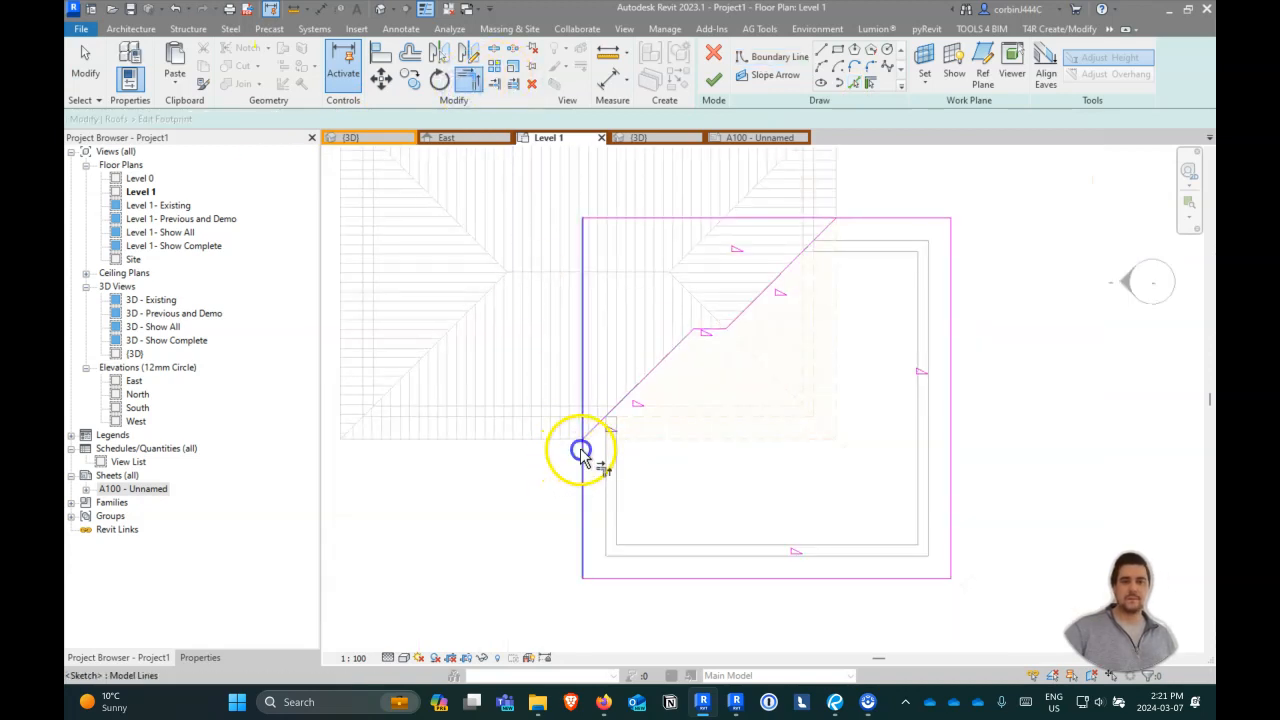
{"action": "left_click", "coordinate": [789, 265]}
{"action": "left_click", "coordinate": [850, 219]}
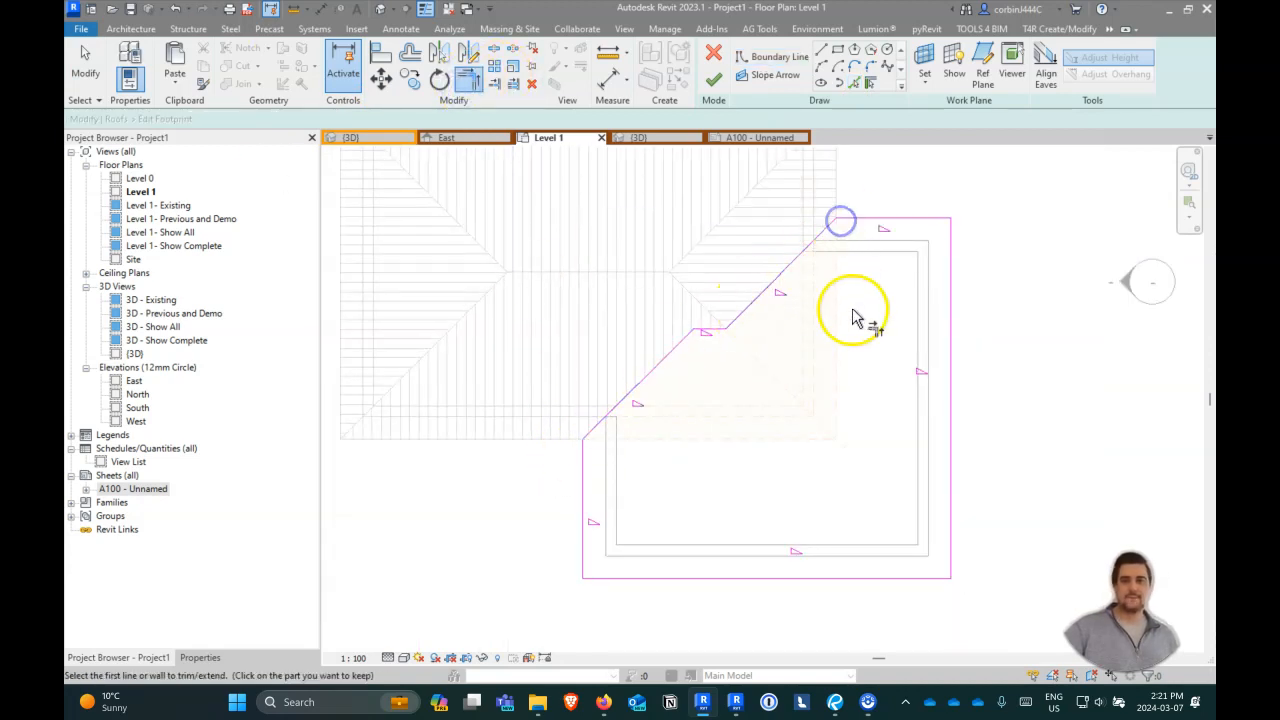
{"action": "key", "text": "Escape"}
- Turn off Defines Slope for the three stepped diagonal boundary lines and finish the roof footprint
{"action": "left_click_drag", "start_coordinate": [857, 451], "coordinate": [600, 271]}
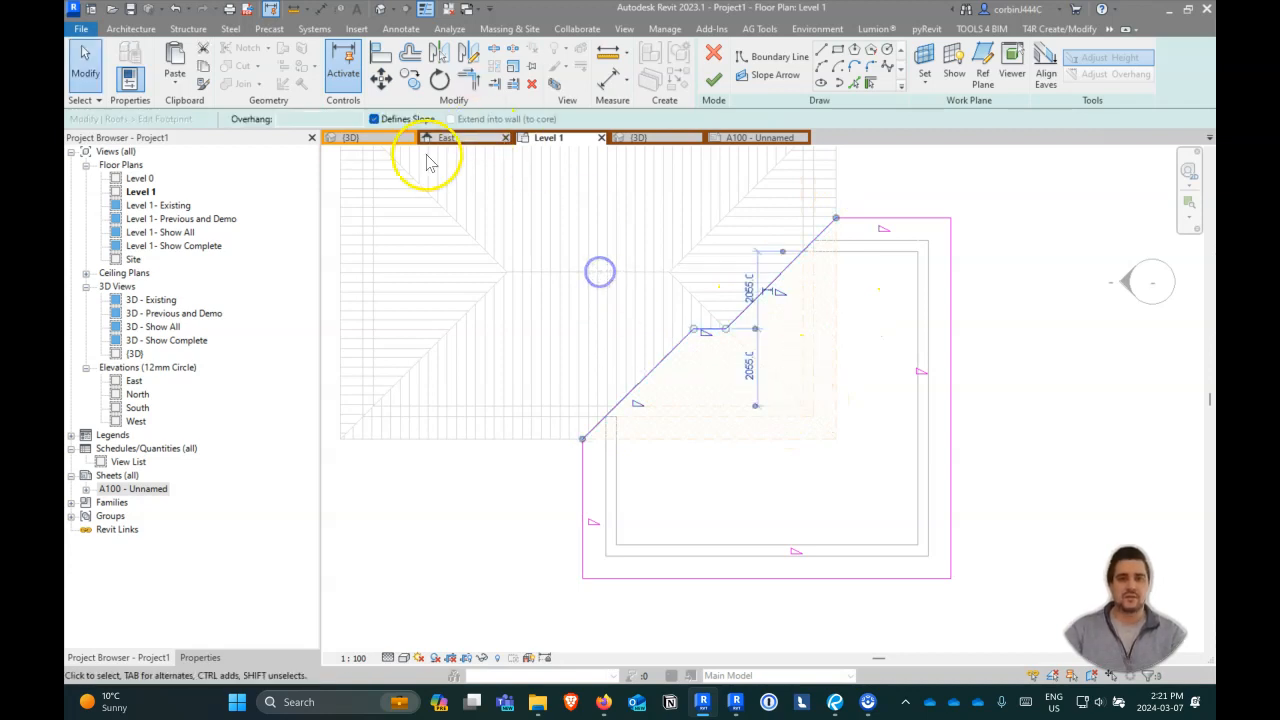
{"action": "left_click", "coordinate": [373, 119]}
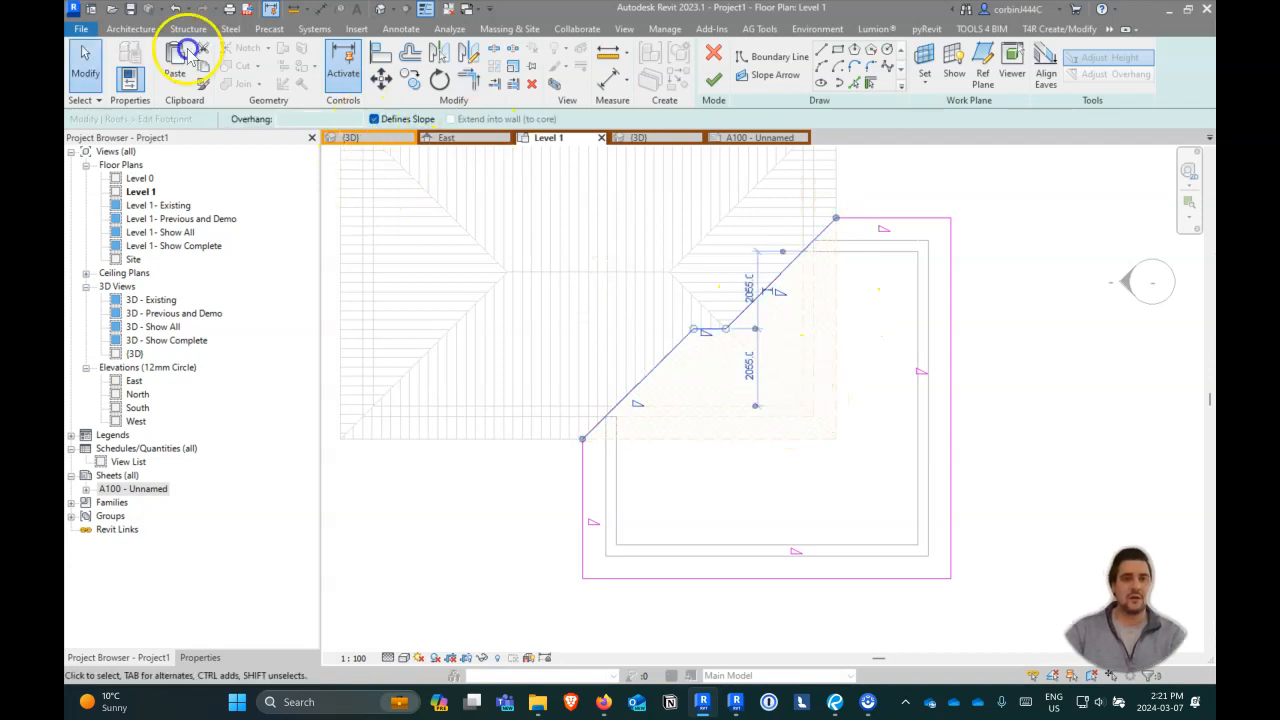
{"action": "left_click", "coordinate": [711, 84]}
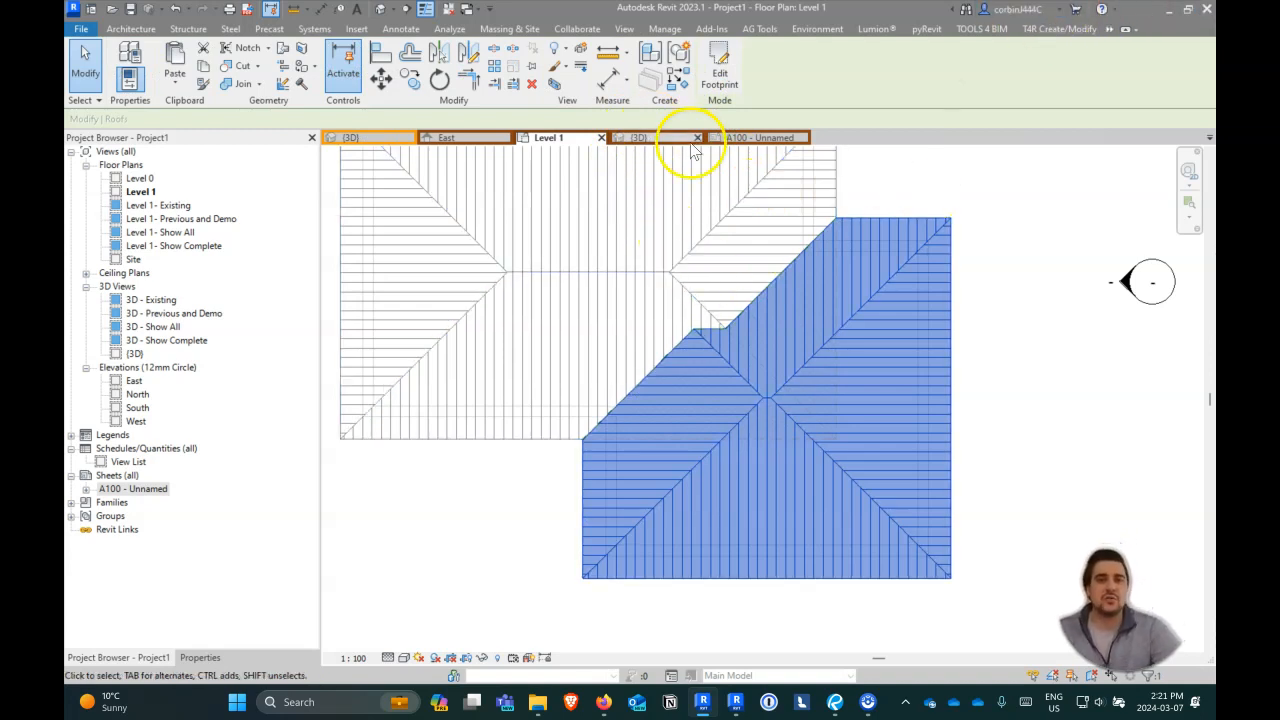
- In the {3D} view, create a new design option set and rename it Roof Options
{"action": "left_click", "coordinate": [662, 138]}
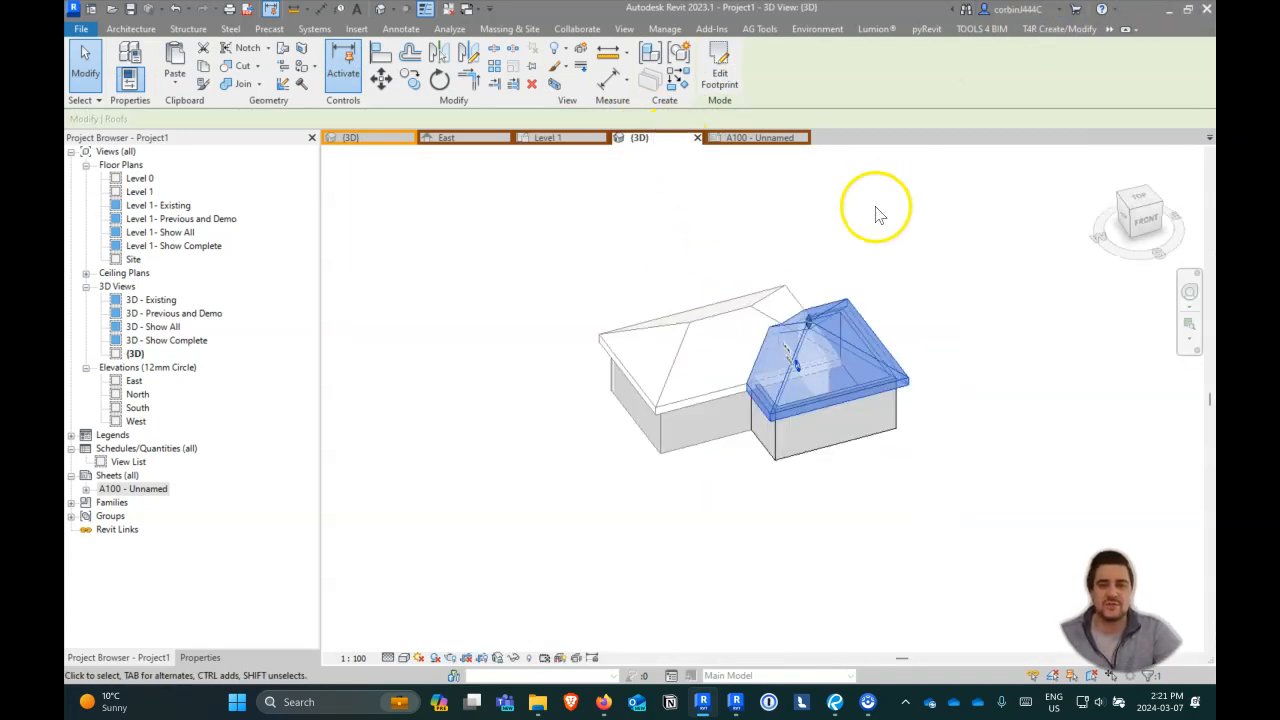
{"action": "scroll", "coordinate": [889, 386], "scroll_direction": "up", "scroll_amount": 4}
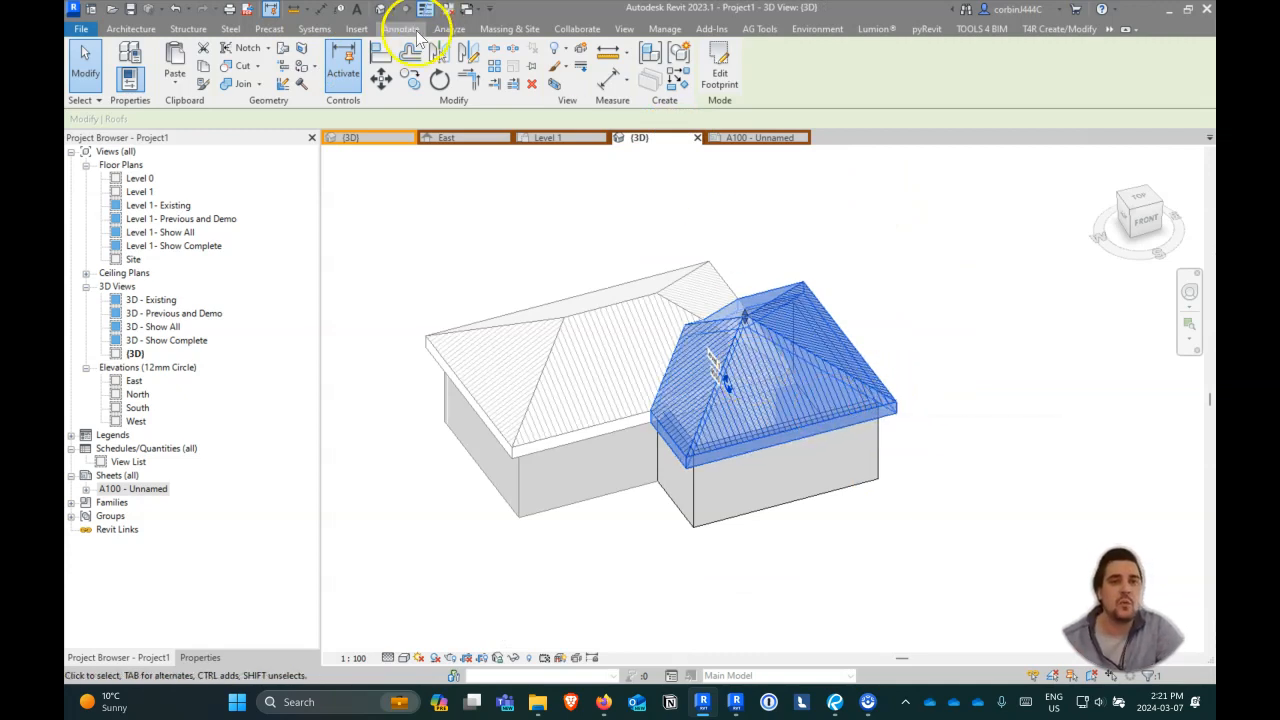
{"action": "left_click", "coordinate": [665, 28]}
{"action": "left_click", "coordinate": [522, 66]}
{"action": "left_click", "coordinate": [818, 358]}
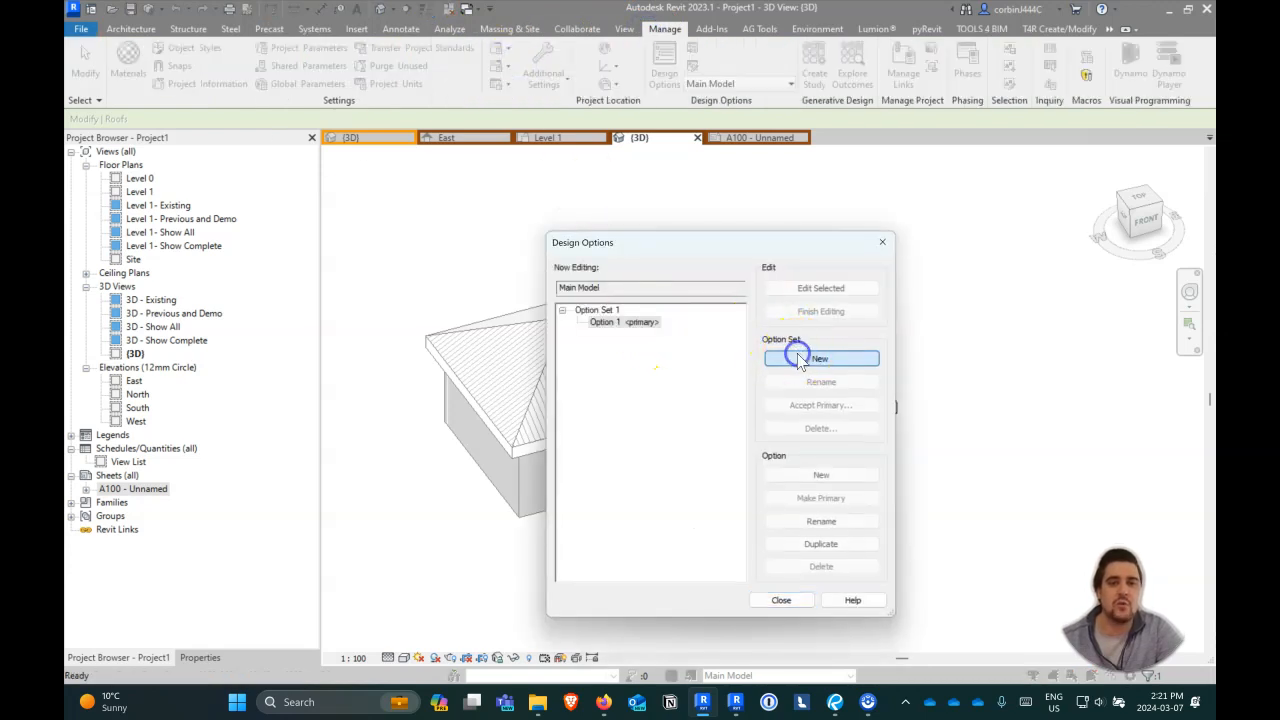
{"action": "left_click", "coordinate": [597, 310]}
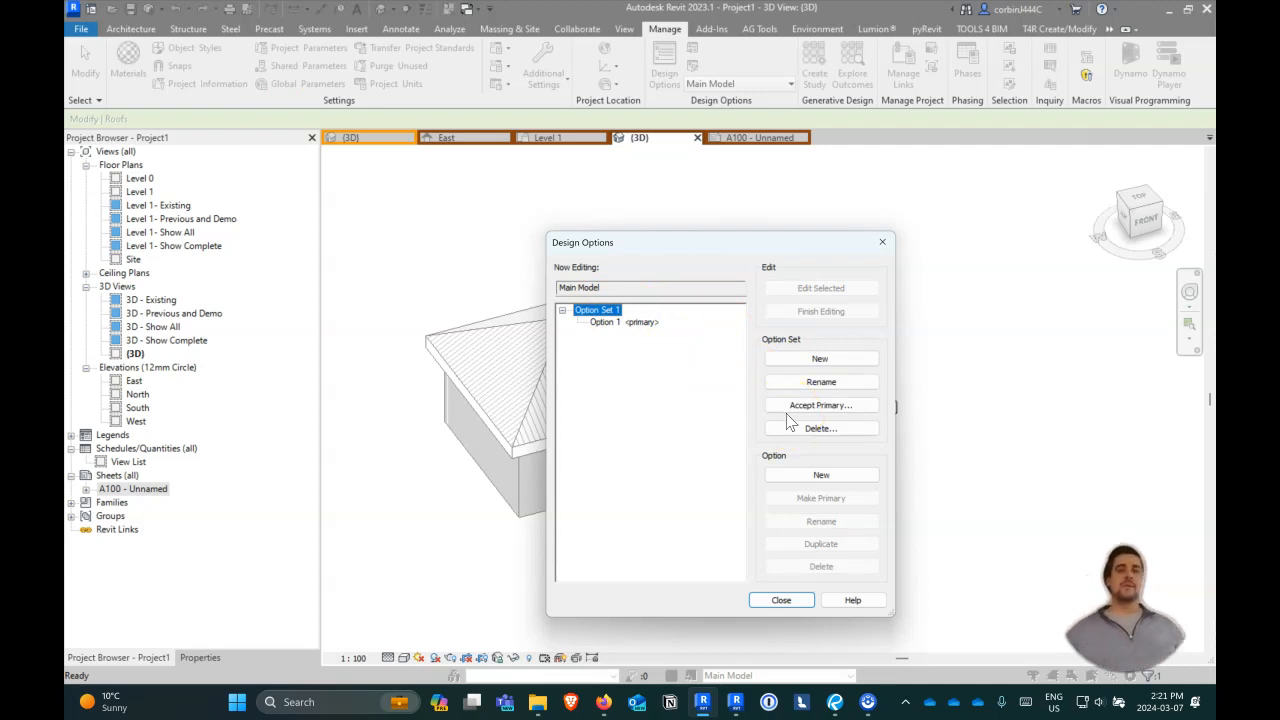
{"action": "left_click", "coordinate": [820, 383]}
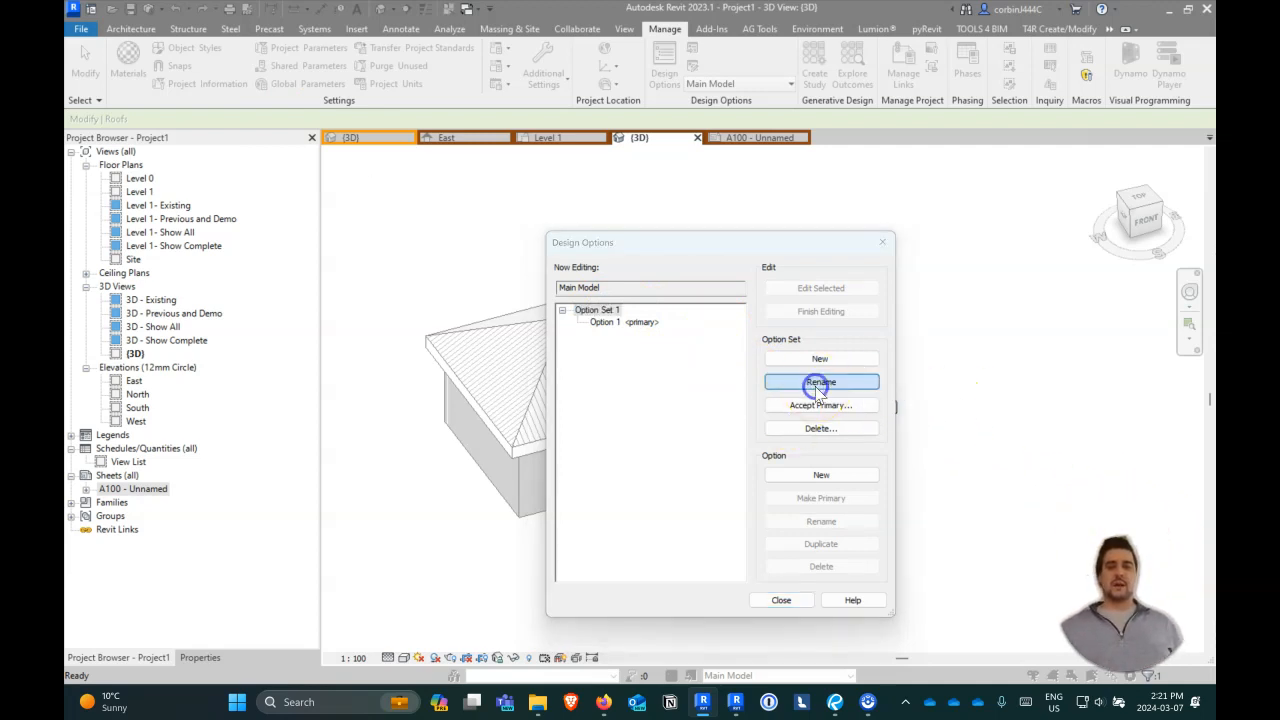
{"action": "type", "text": "Roof Options"}
{"action": "key", "text": "Return"}
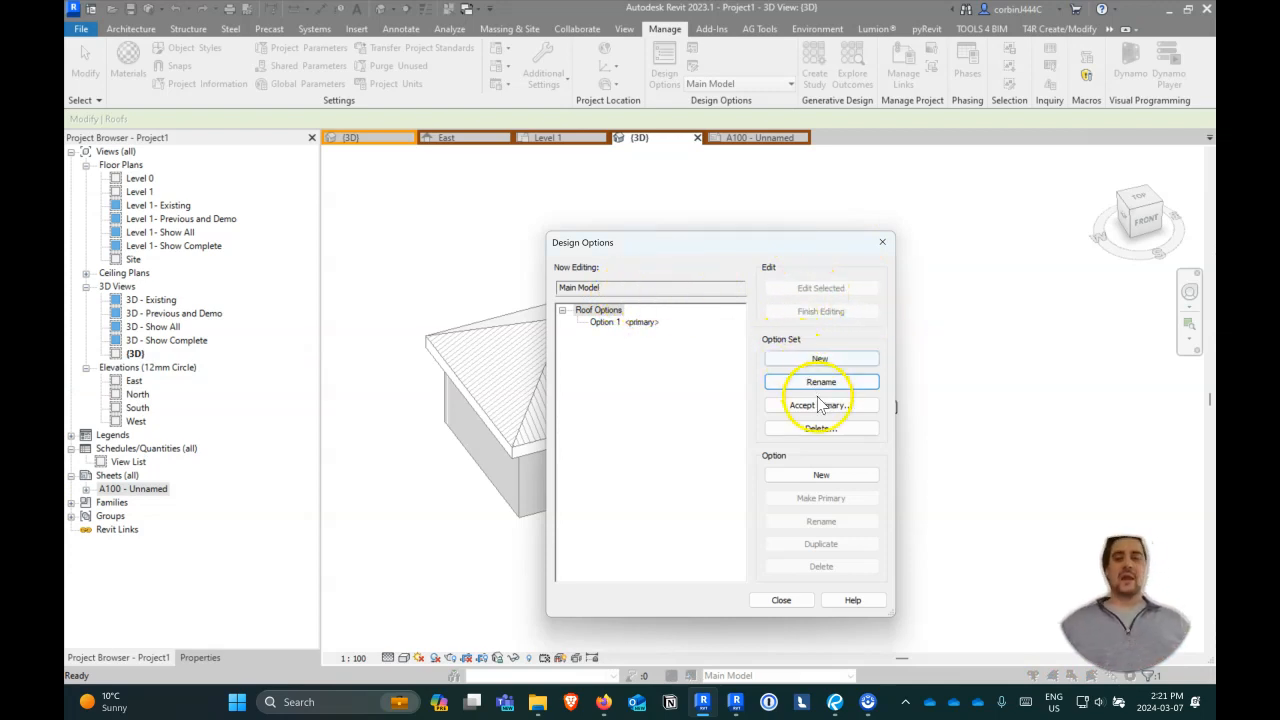
- Add a second option to the Roof Options set and close the Design Options settings
{"action": "left_click", "coordinate": [823, 477]}
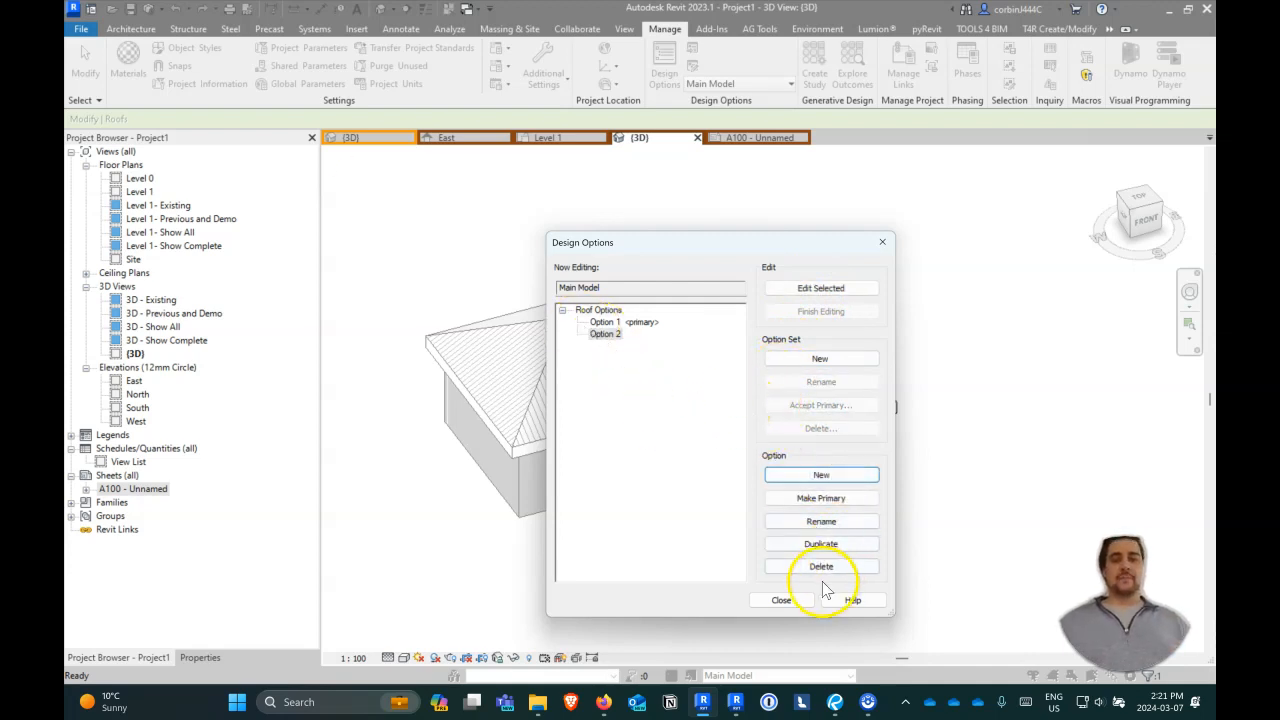
{"action": "left_click", "coordinate": [781, 600]}
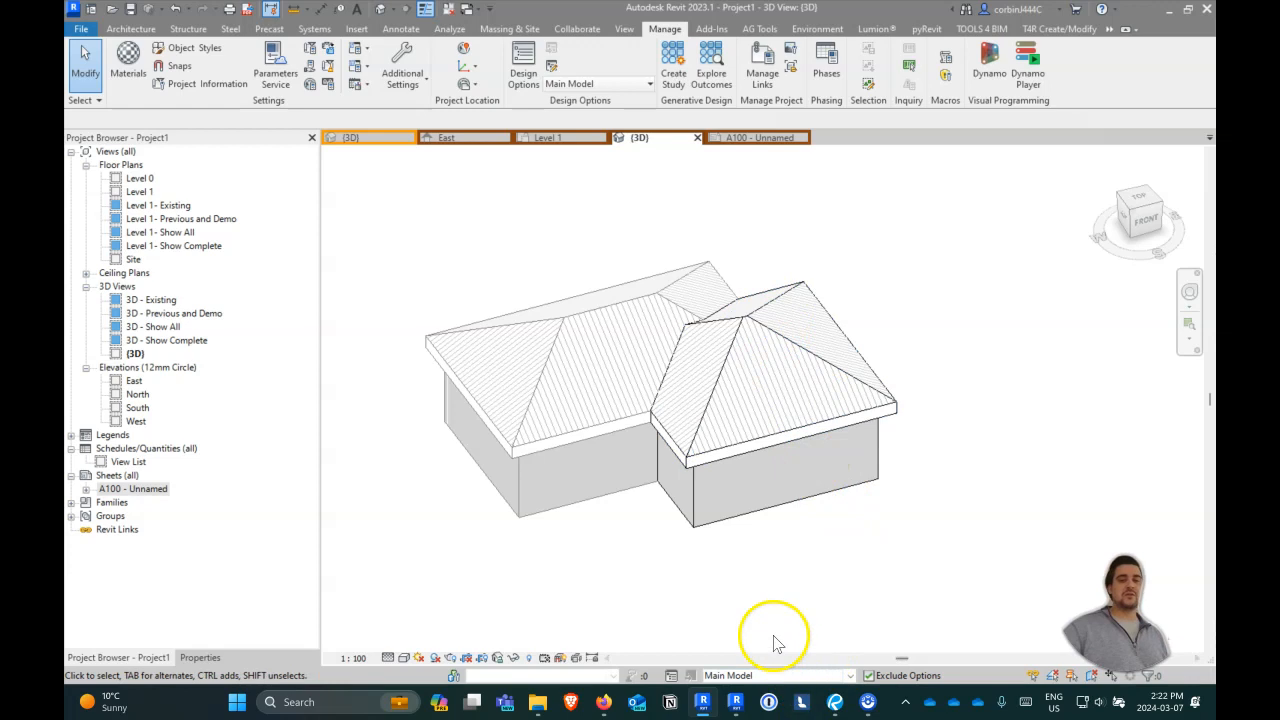
{"action": "left_click", "coordinate": [744, 318]}
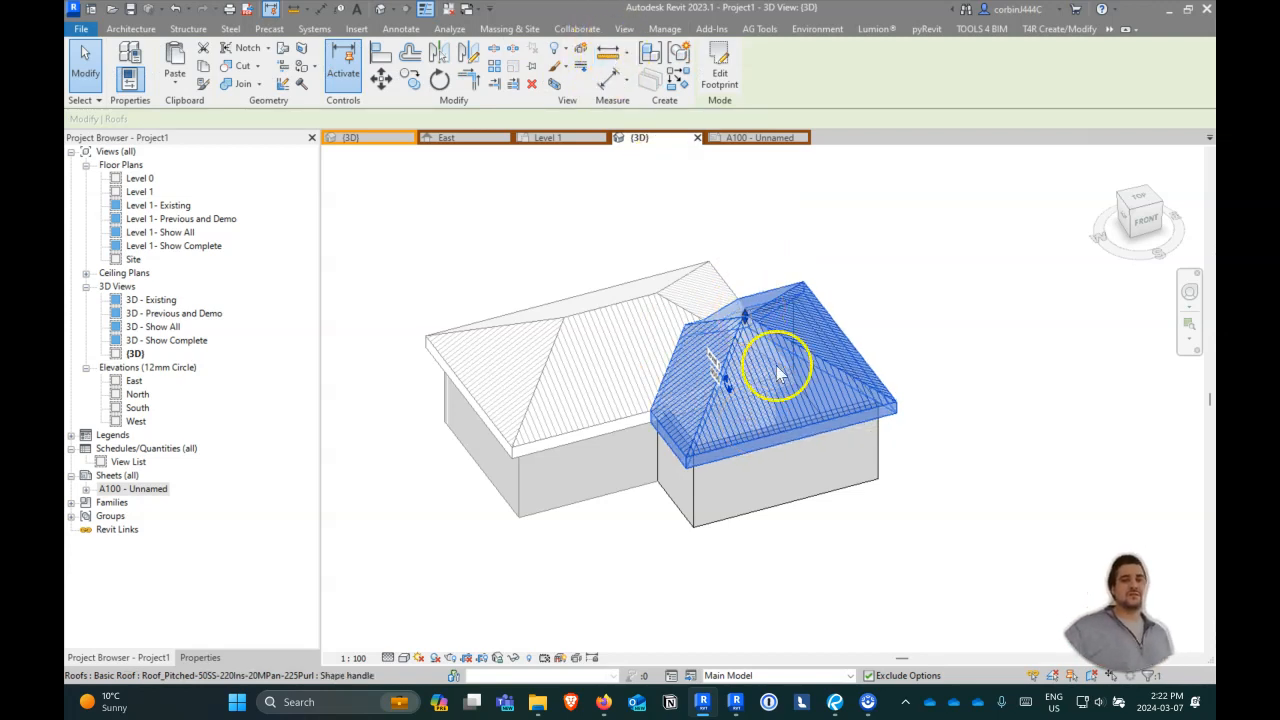
{"action": "left_click", "coordinate": [1022, 492]}
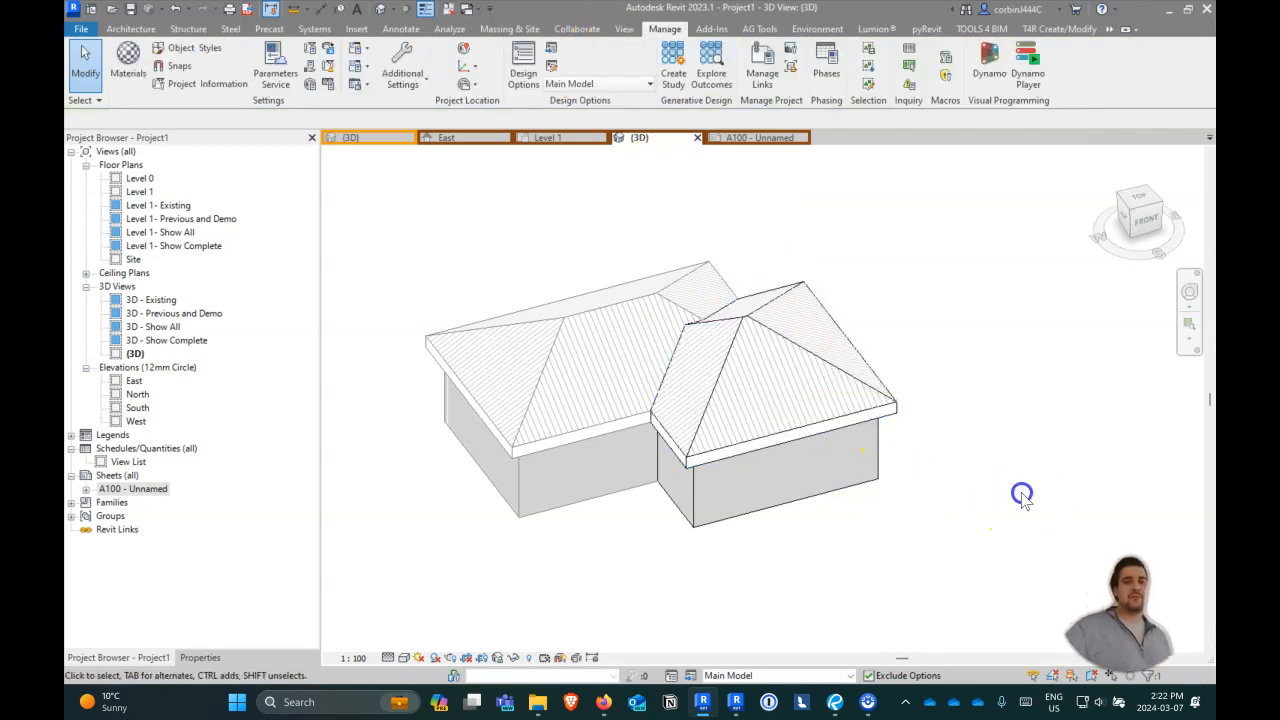
- Activate Option 1, try to select the main-model walls and roofs, and return to the Main Model
{"action": "left_click", "coordinate": [800, 677]}
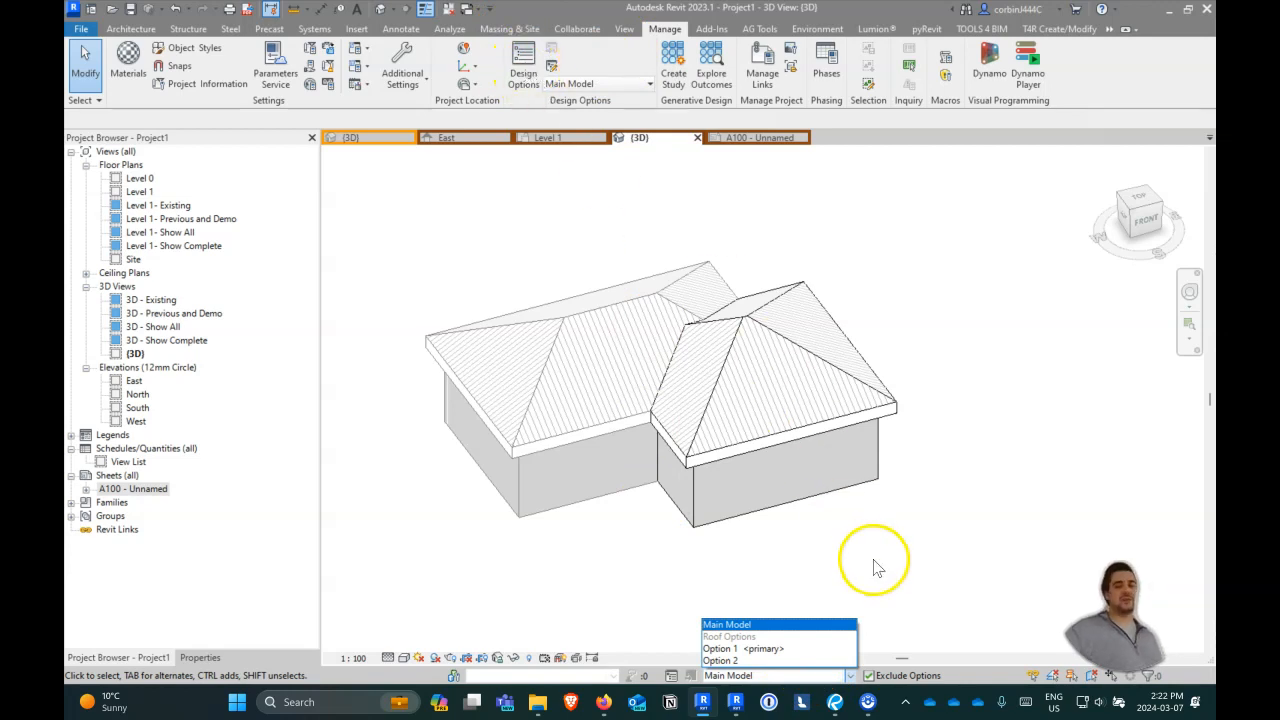
{"action": "left_click", "coordinate": [790, 652]}
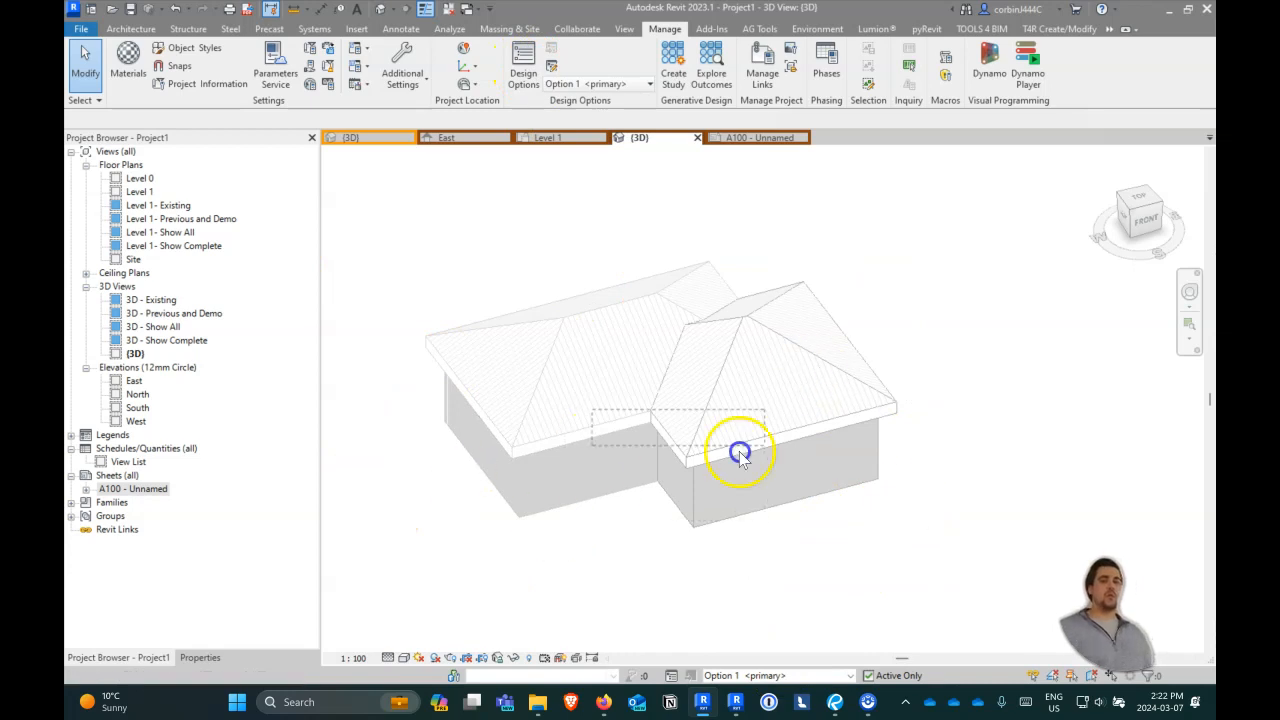
{"action": "left_click_drag", "start_coordinate": [548, 448], "coordinate": [399, 424]}
{"action": "left_click_drag", "start_coordinate": [613, 446], "coordinate": [279, 374]}
{"action": "left_click_drag", "start_coordinate": [514, 420], "coordinate": [512, 422]}
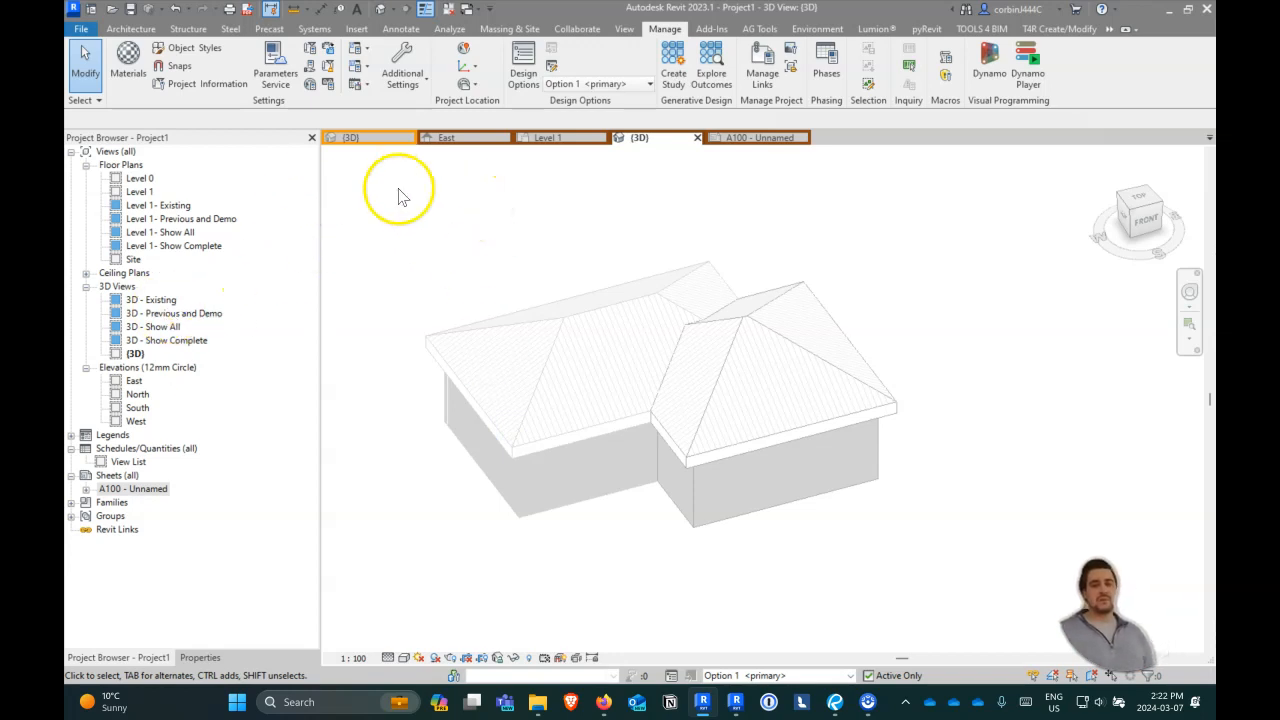
{"action": "left_click", "coordinate": [743, 670]}
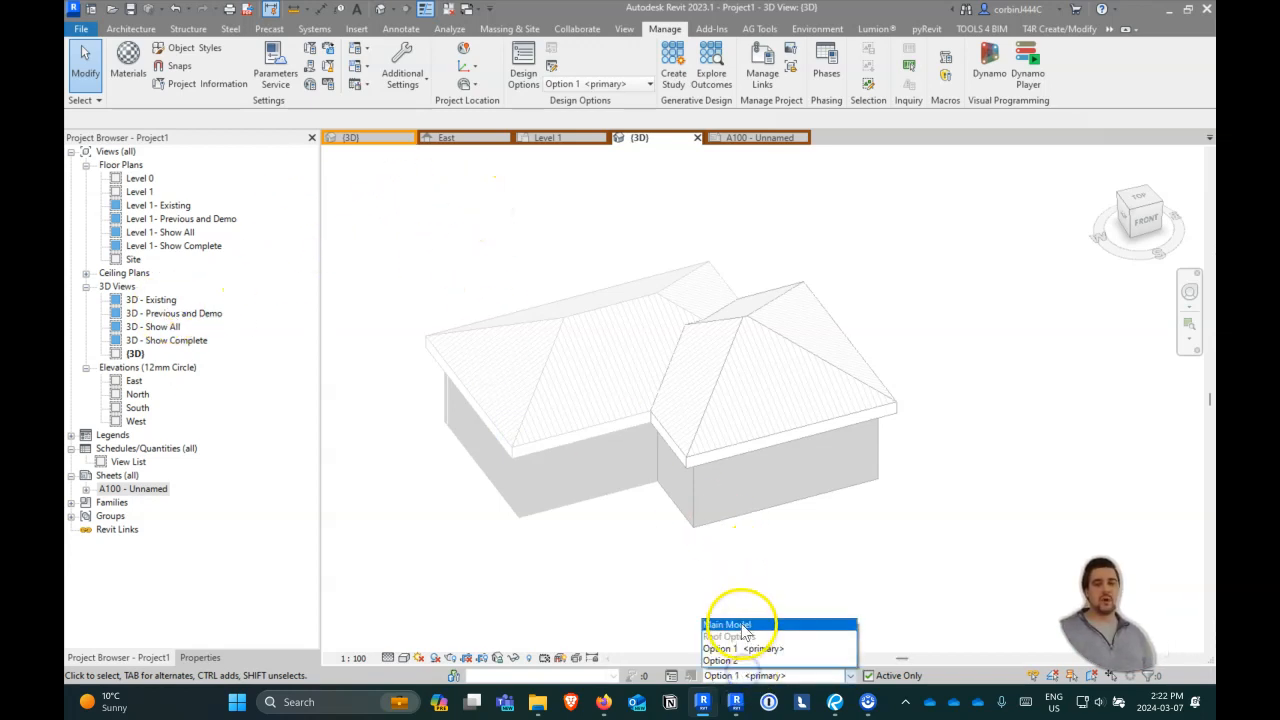
{"action": "left_click", "coordinate": [737, 618]}
- Cut the front hip roof from the Main Model and paste it into Option 1, aligned to the same place
{"action": "left_click", "coordinate": [740, 360]}
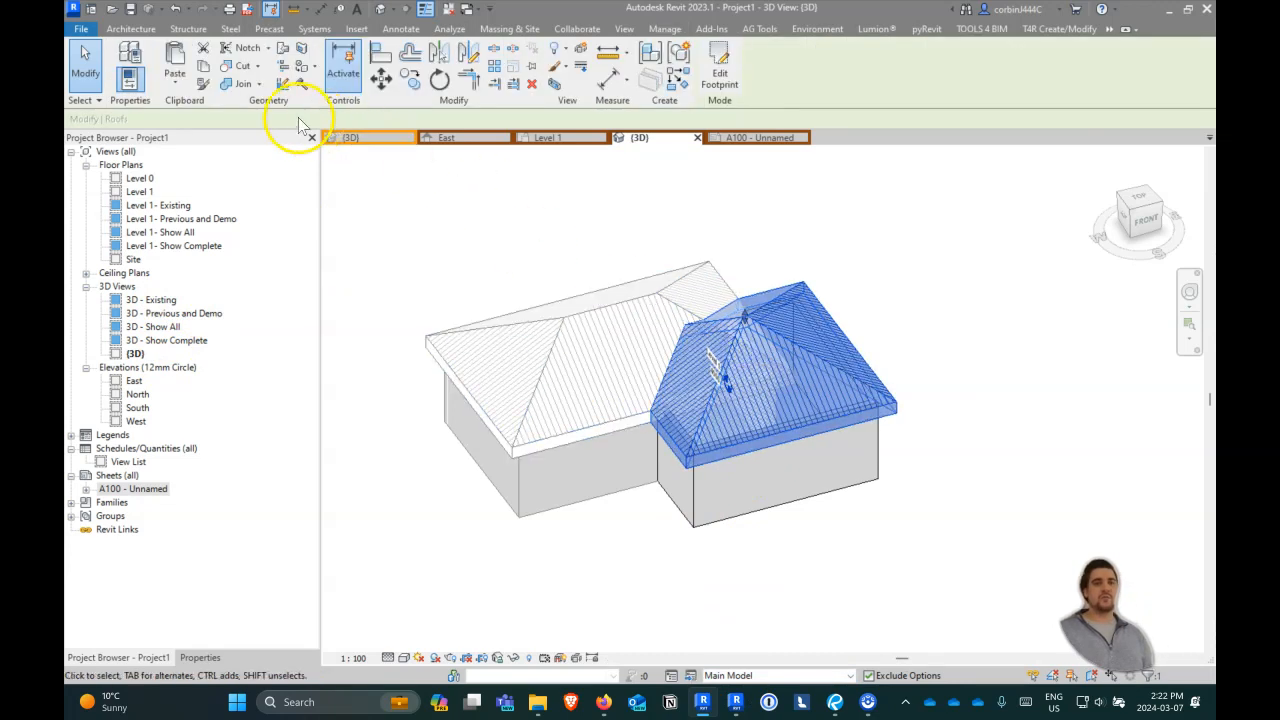
{"action": "left_click", "coordinate": [204, 50]}
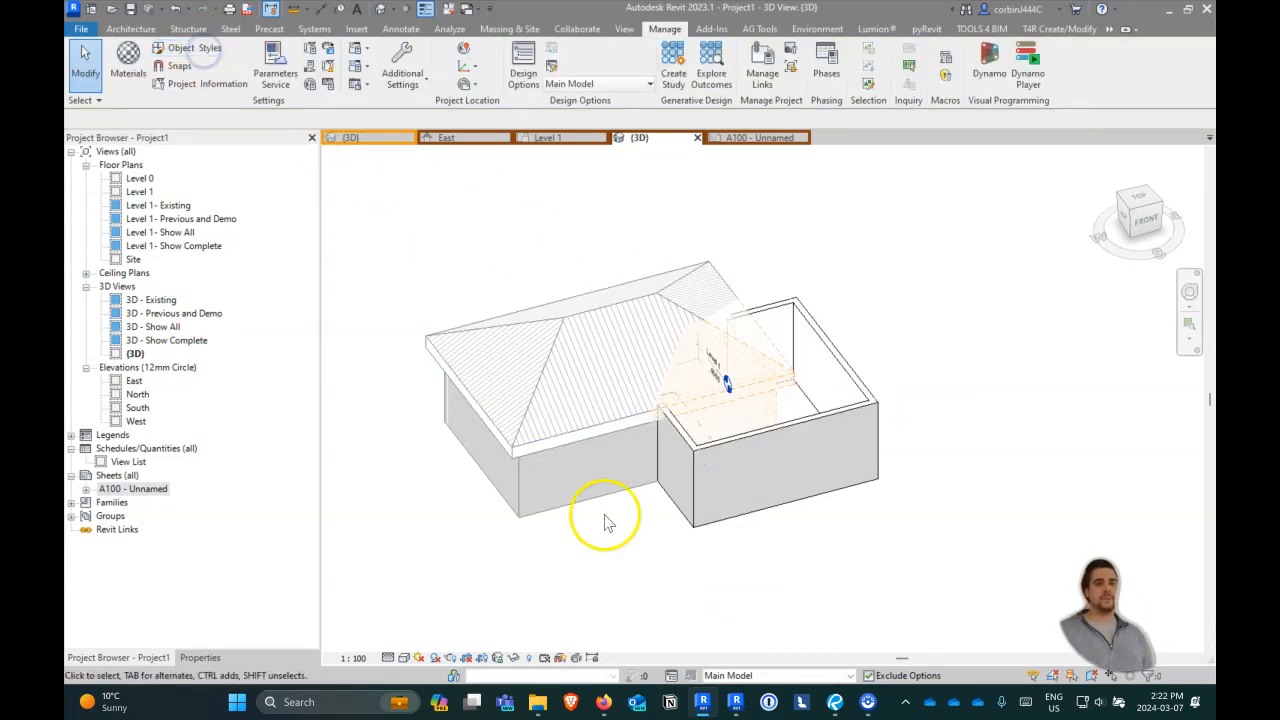
{"action": "left_click", "coordinate": [760, 675]}
{"action": "left_click", "coordinate": [748, 648]}
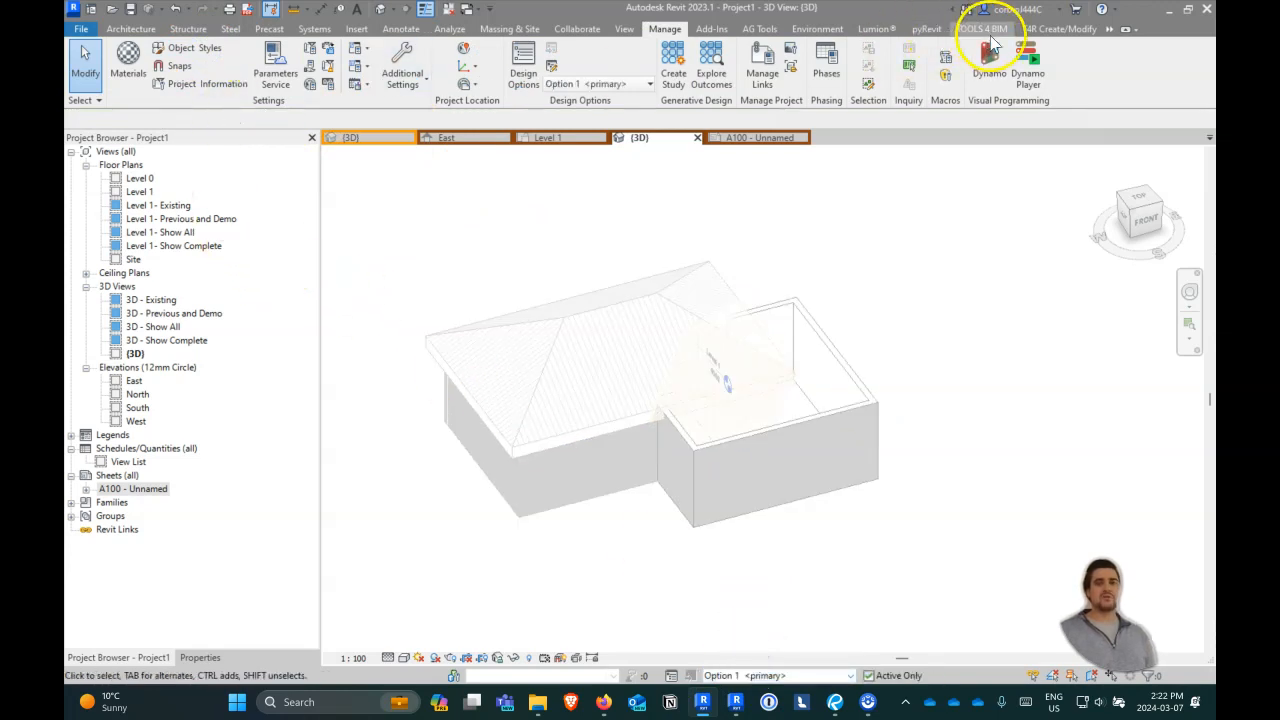
{"action": "left_click", "coordinate": [1109, 32]}
{"action": "left_click", "coordinate": [1076, 74]}
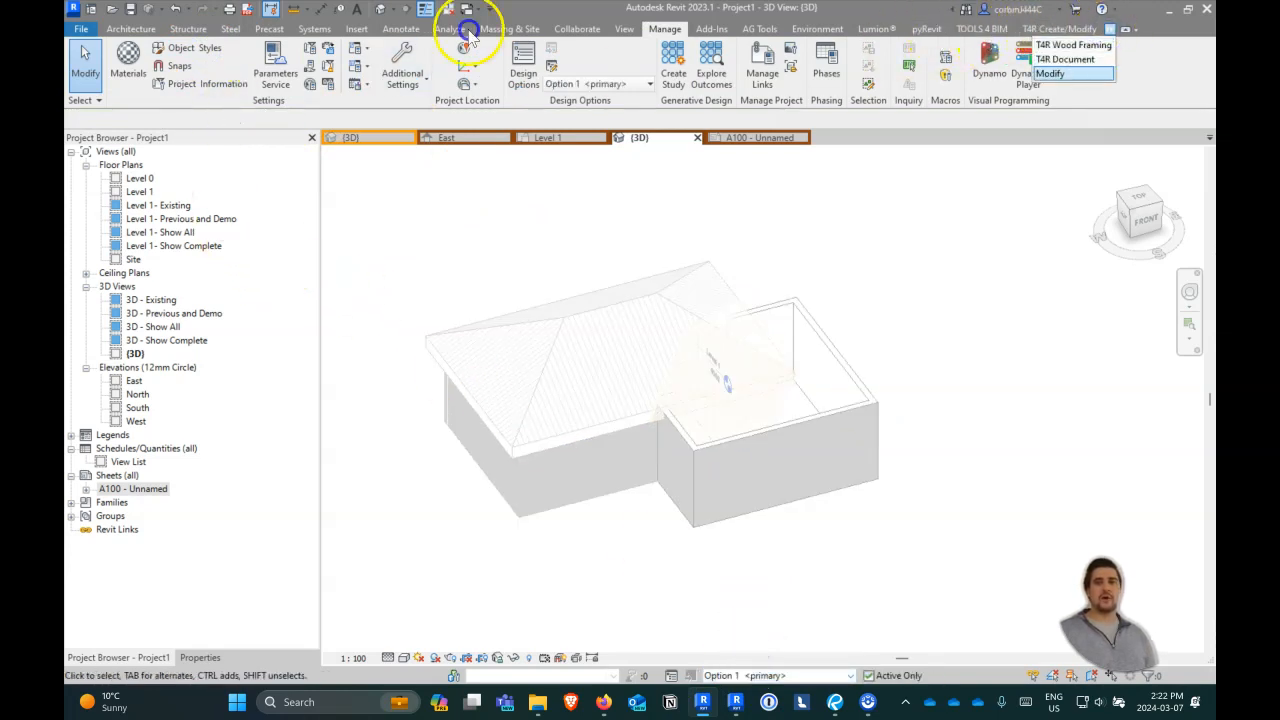
{"action": "left_click", "coordinate": [174, 86]}
{"action": "left_click", "coordinate": [140, 224]}
{"action": "left_click", "coordinate": [590, 546]}
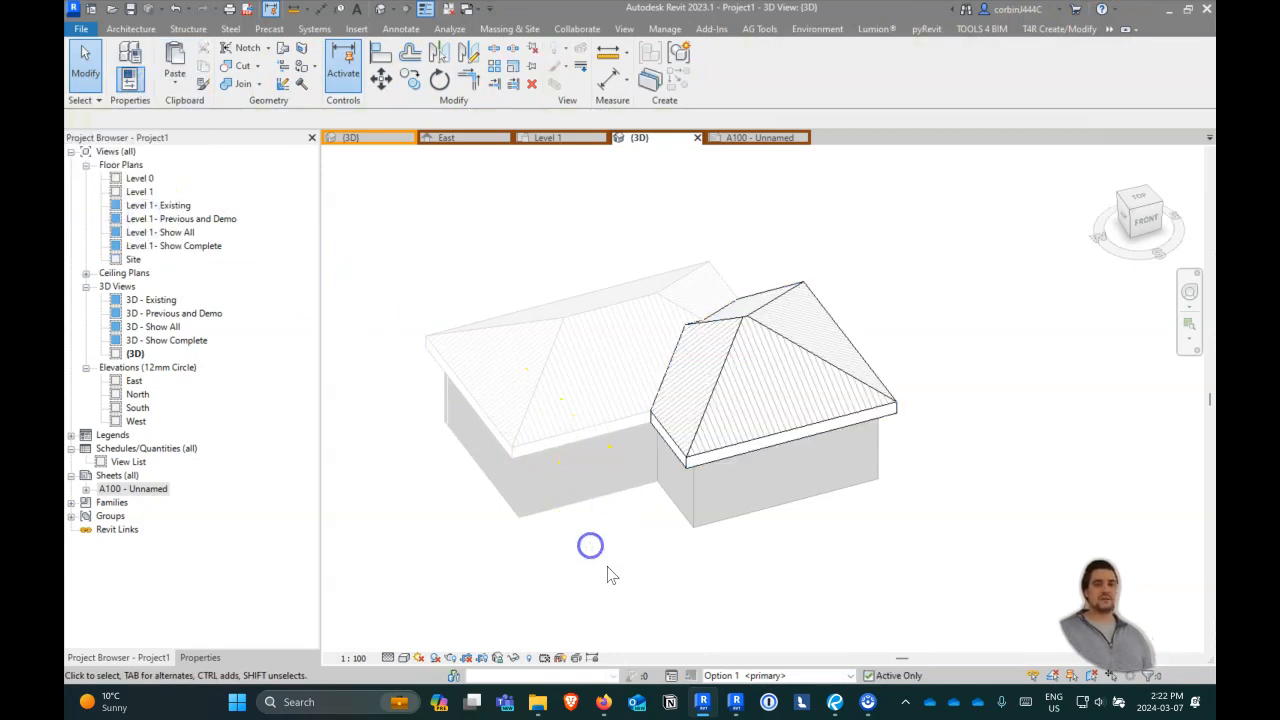
- Switch the active design option to Option 2 and back to Option 1 to compare their contents
{"action": "left_click", "coordinate": [735, 676]}
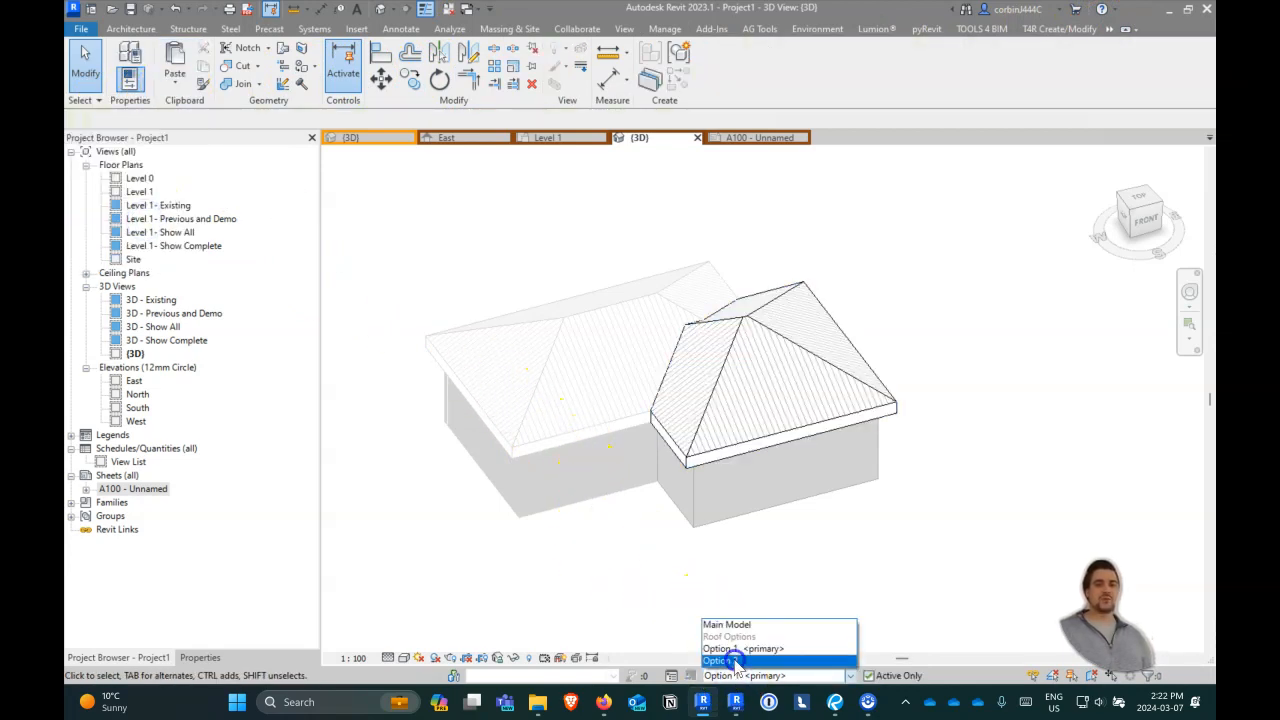
{"action": "left_click", "coordinate": [735, 662]}
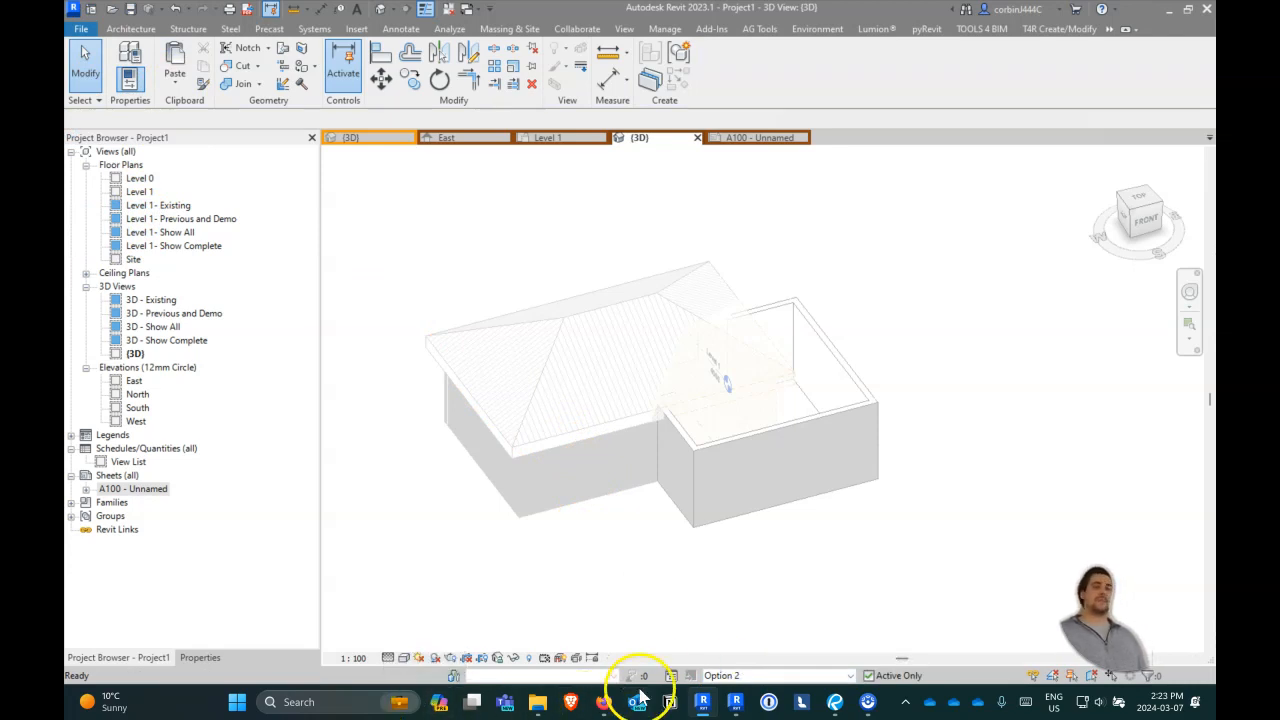
{"action": "left_click", "coordinate": [735, 676]}
{"action": "left_click", "coordinate": [724, 649]}
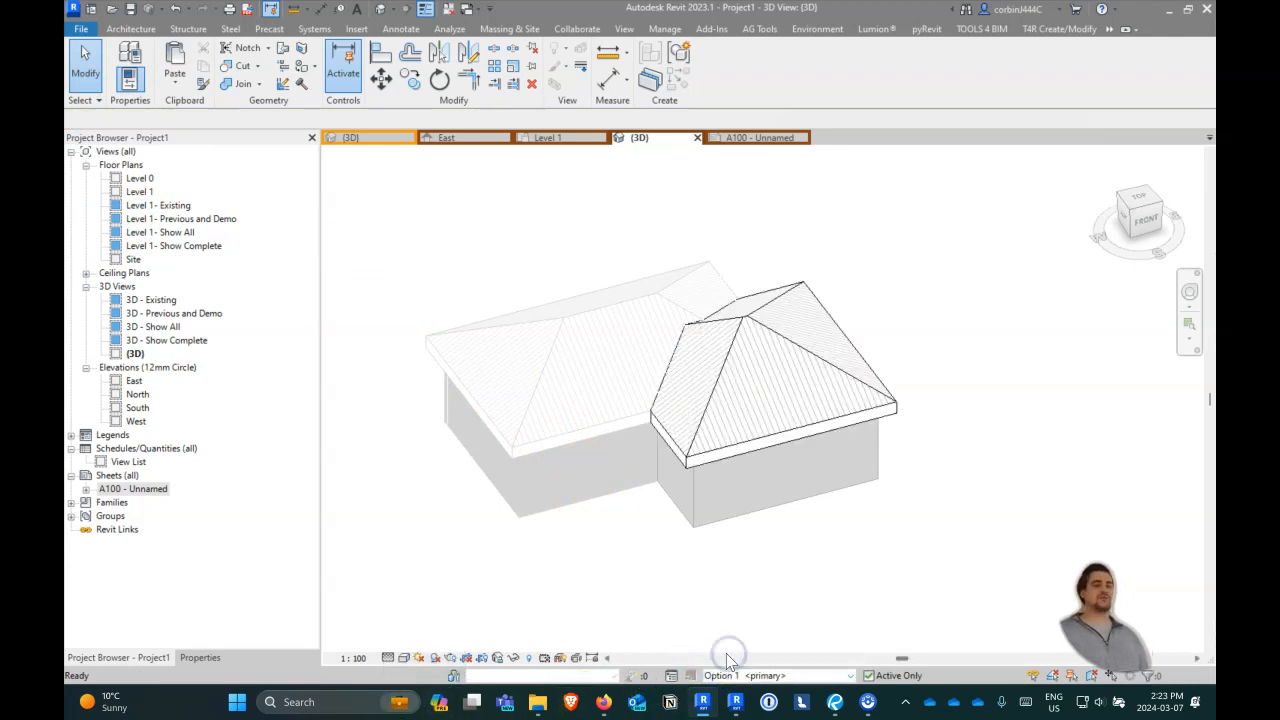
- Activate Option 2 and paste the copied hip roof into it, aligned to the same place
{"action": "left_click", "coordinate": [735, 676]}
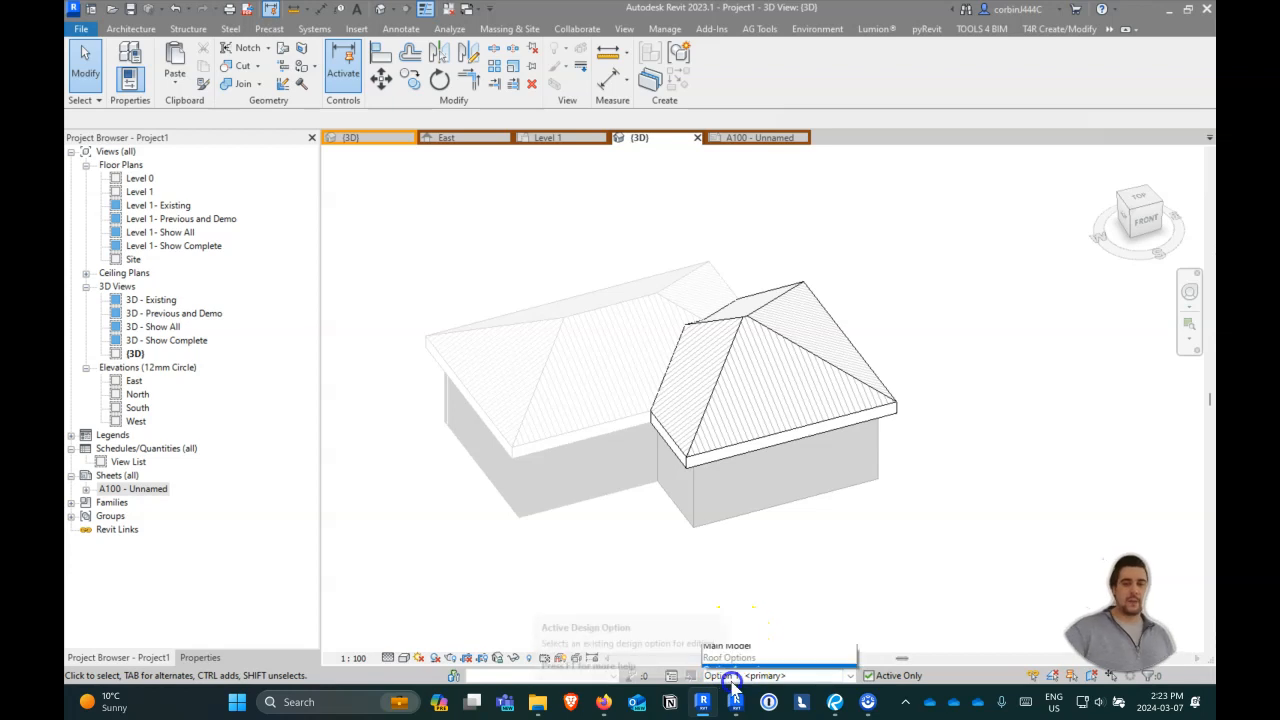
{"action": "left_click", "coordinate": [720, 661]}
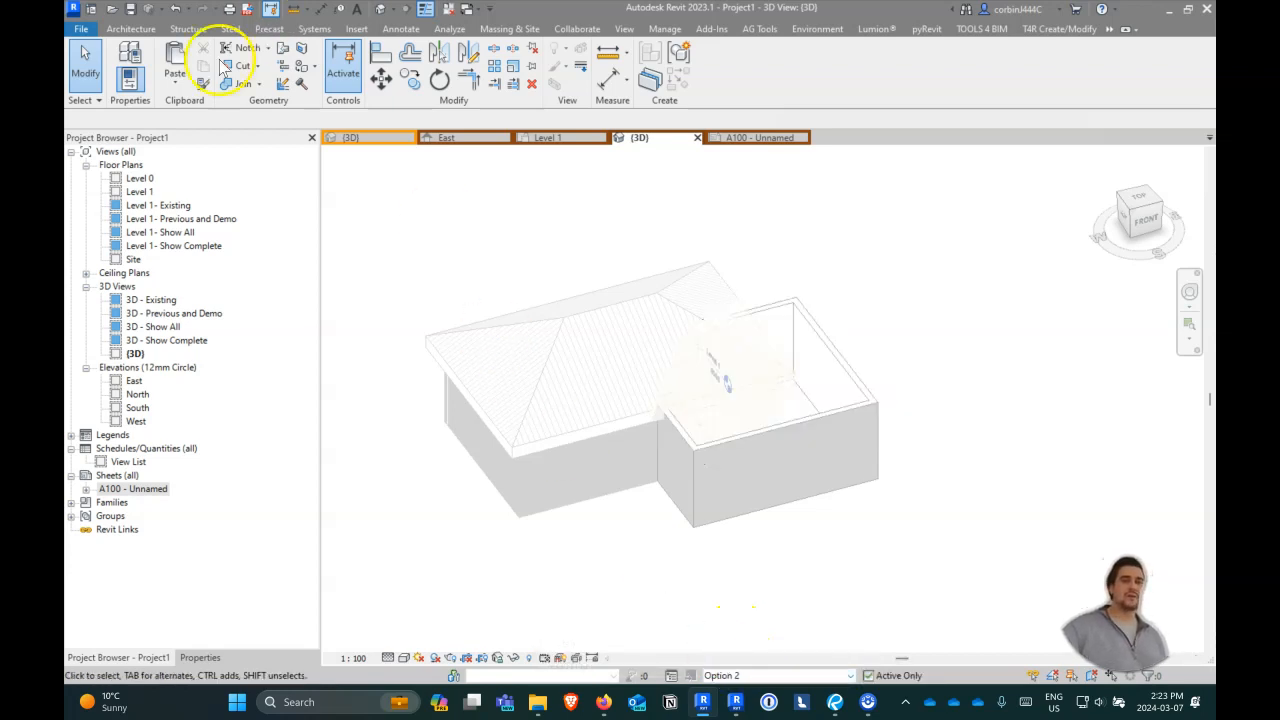
{"action": "left_click", "coordinate": [175, 80]}
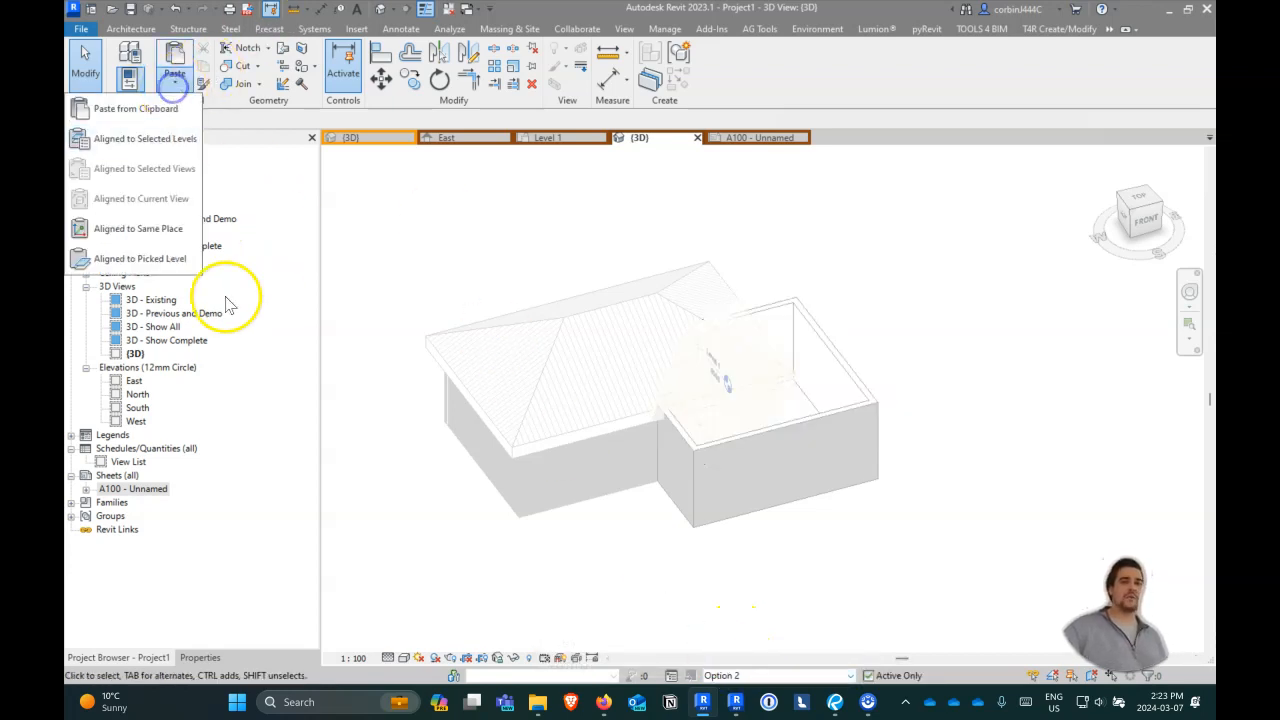
{"action": "left_click", "coordinate": [139, 232]}
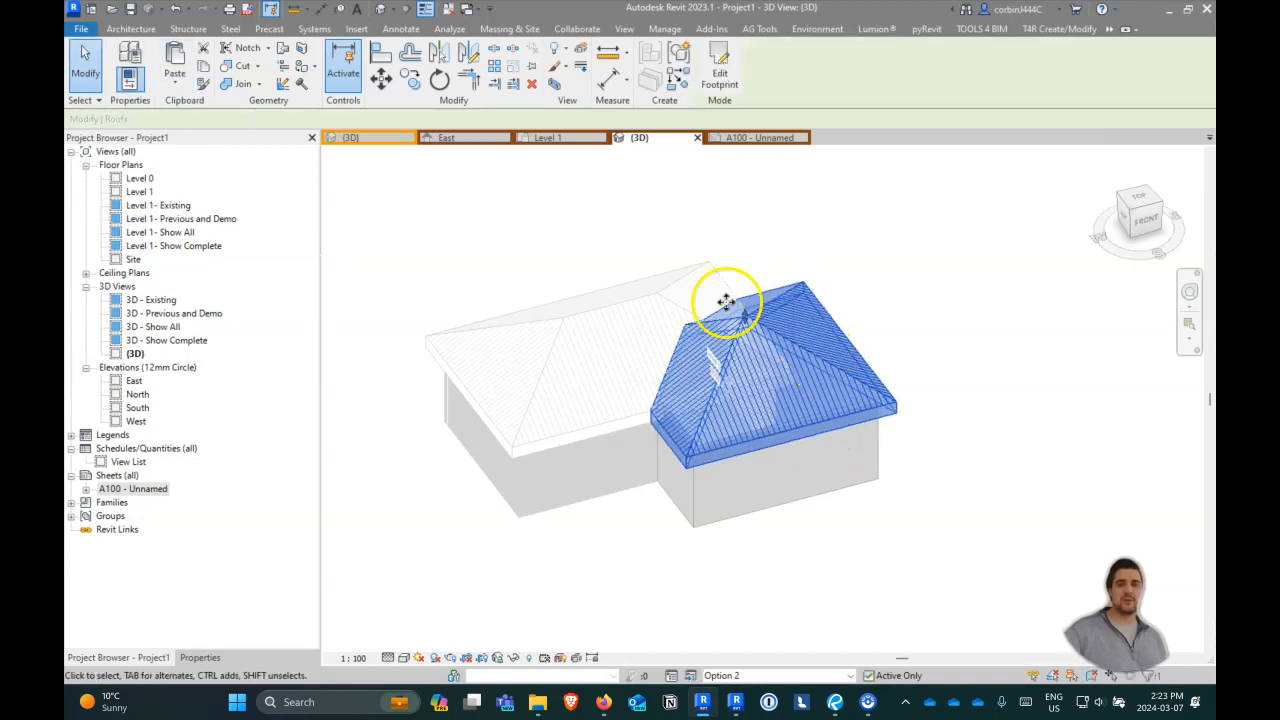
- Edit the Option 2 roof's footprint, turn off Defines Slope for its front edge, and finish the footprint to form a gable
{"action": "left_click", "coordinate": [720, 80]}
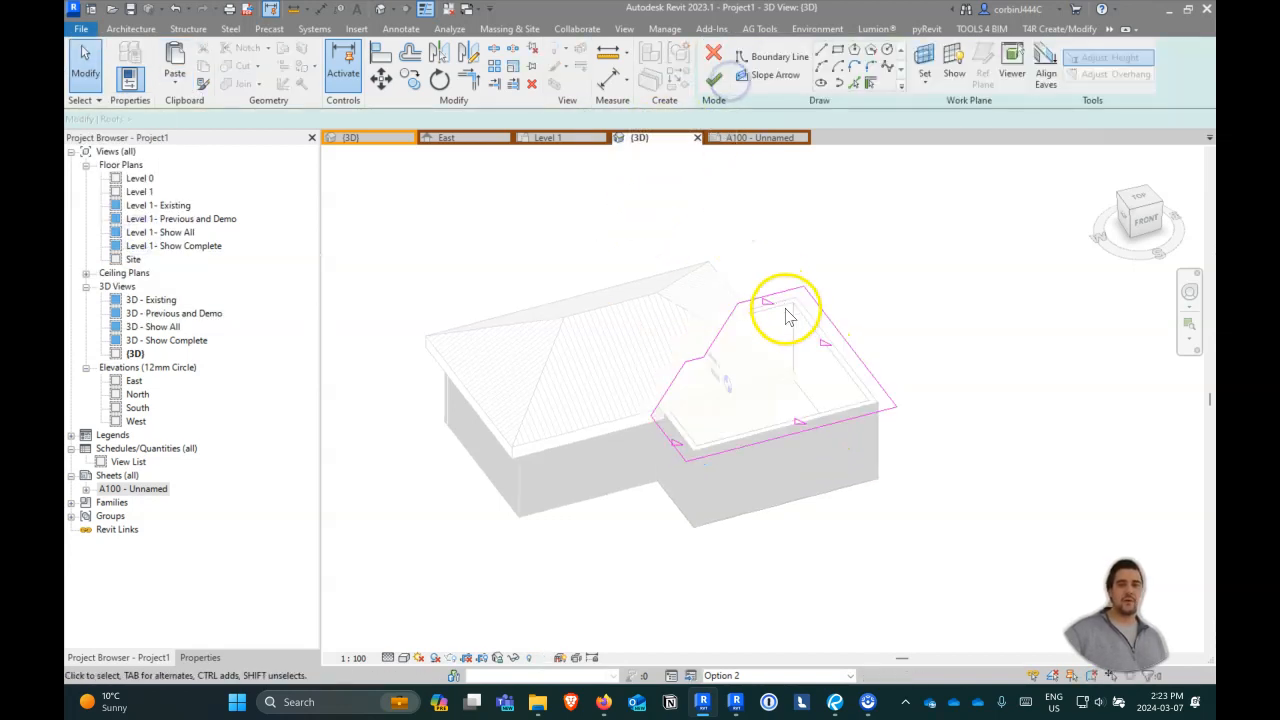
{"action": "left_click", "coordinate": [820, 425]}
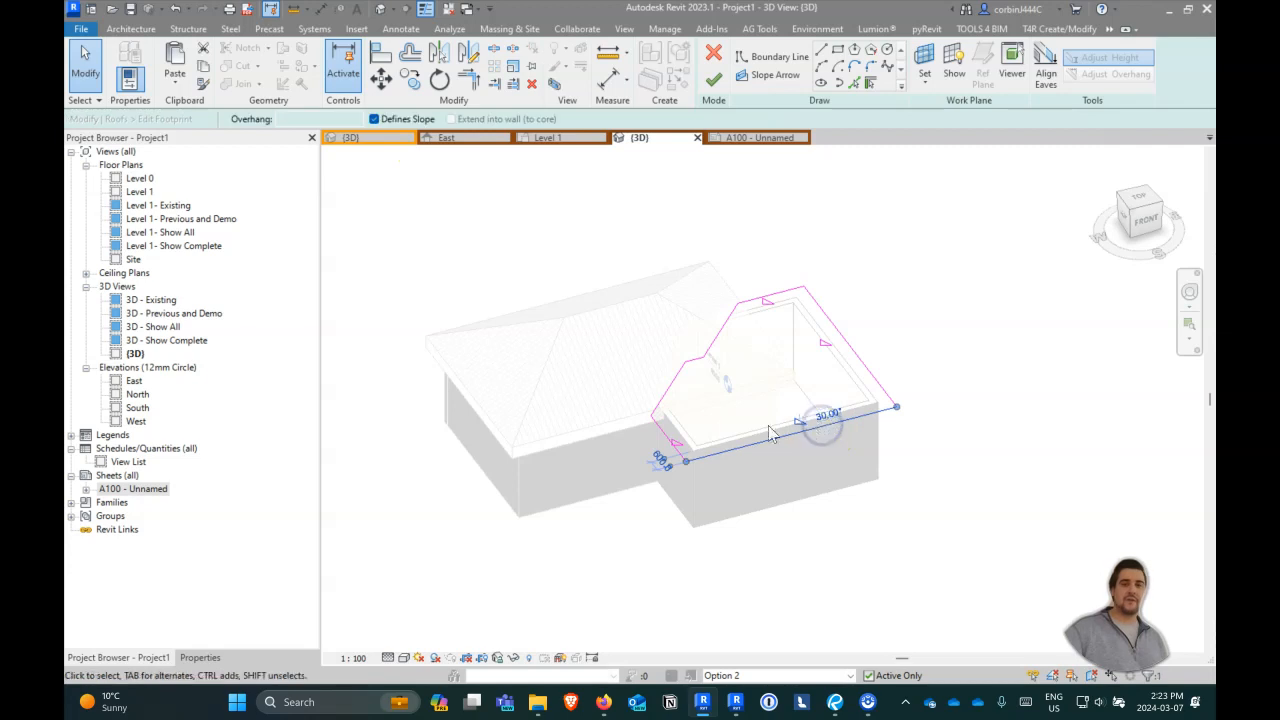
{"action": "left_click", "coordinate": [404, 119]}
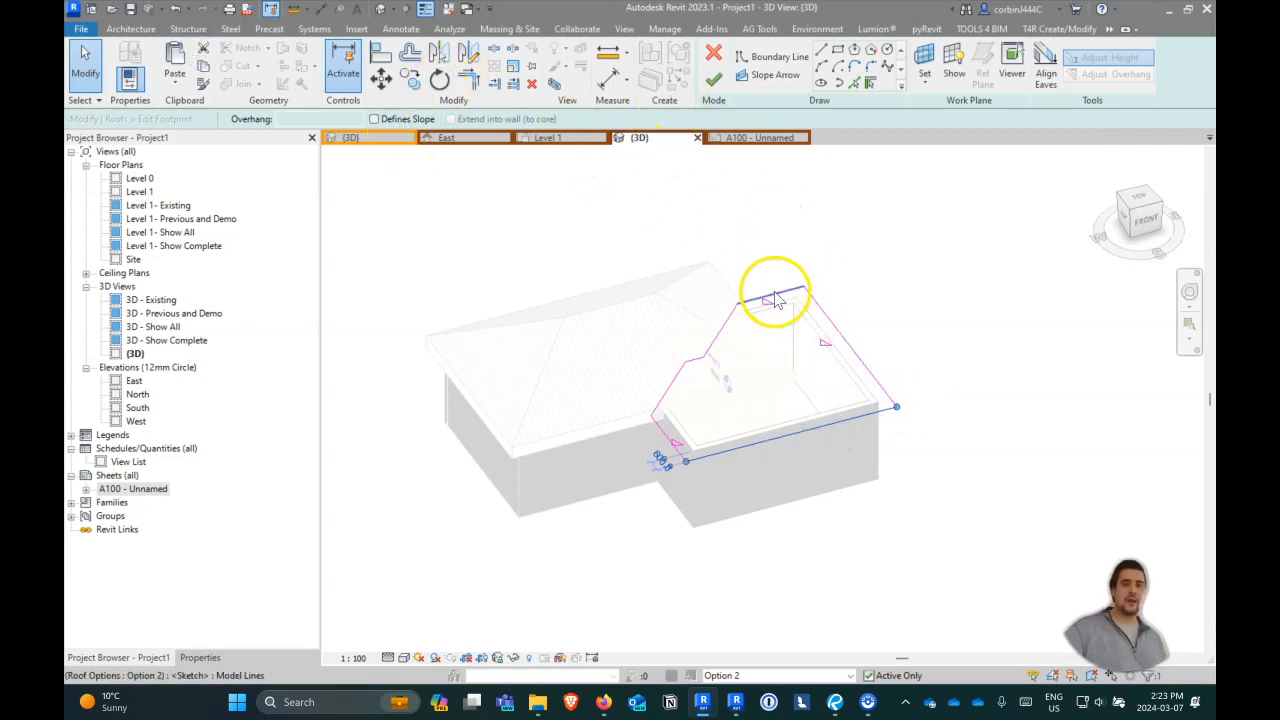
{"action": "left_click", "coordinate": [713, 80]}
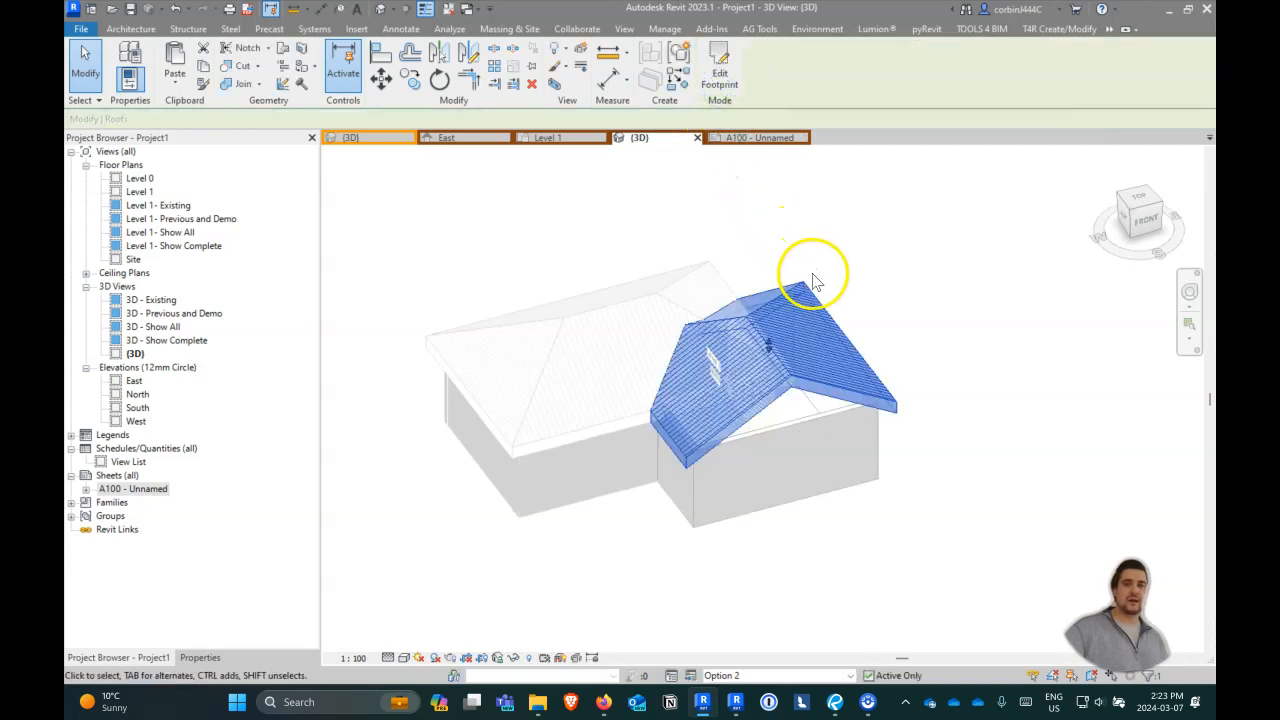
{"action": "left_click", "coordinate": [877, 486]}
- Switch to Option 1 and back to Option 2 to compare the two roof shapes
{"action": "left_click", "coordinate": [741, 678]}
{"action": "left_click", "coordinate": [742, 640]}
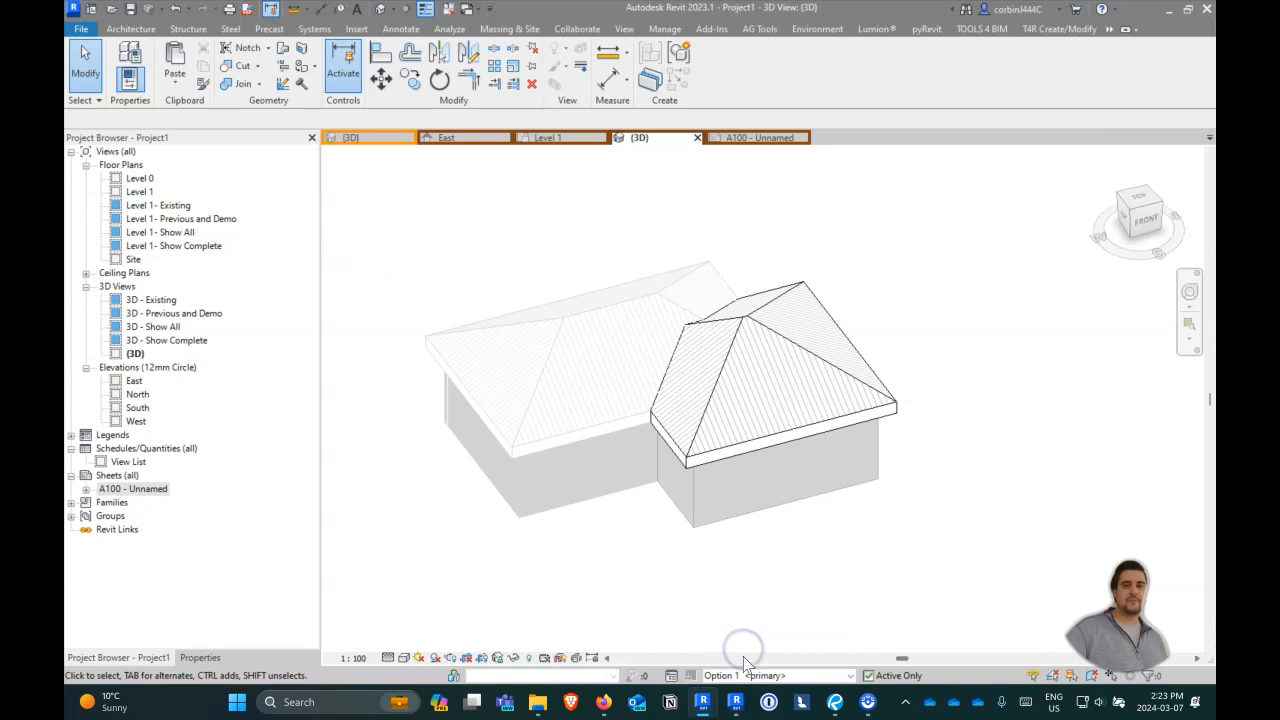
{"action": "left_click", "coordinate": [742, 675]}
{"action": "left_click", "coordinate": [745, 652]}
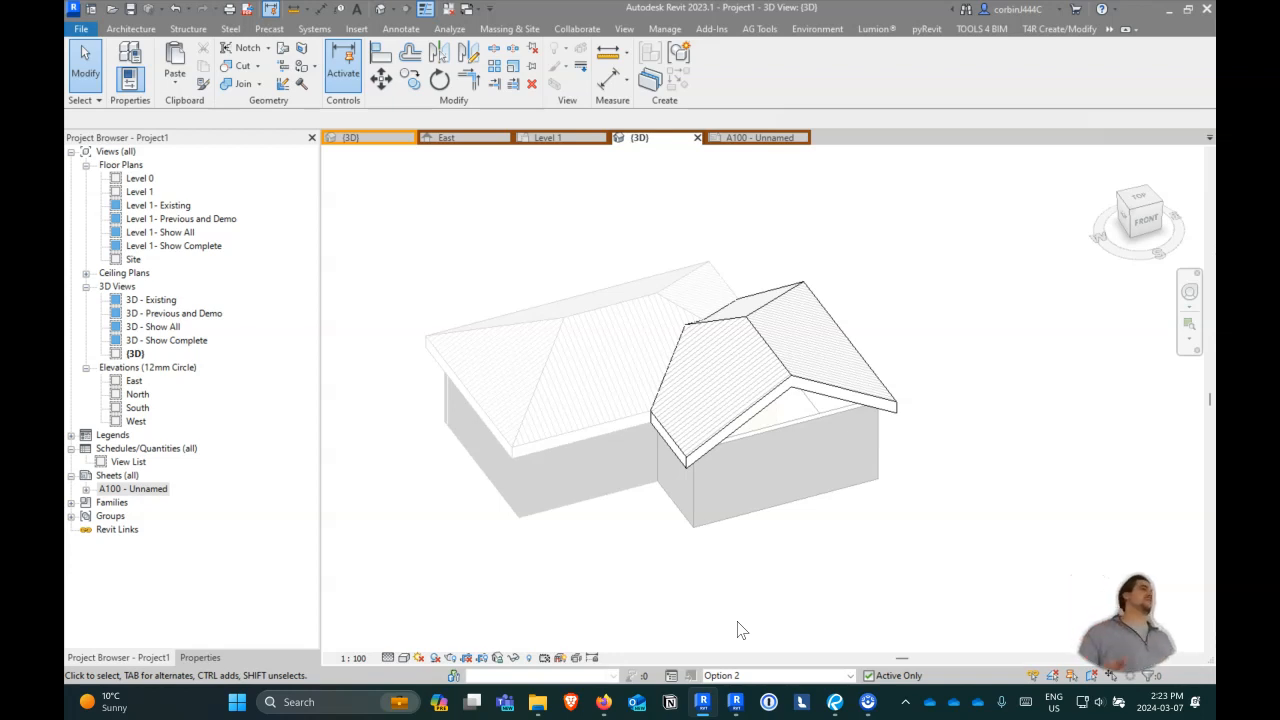
- Return to the Main Model, check whether the front roof can be selected there, and review the available design options
{"action": "left_click", "coordinate": [762, 676]}
{"action": "left_click", "coordinate": [750, 617]}
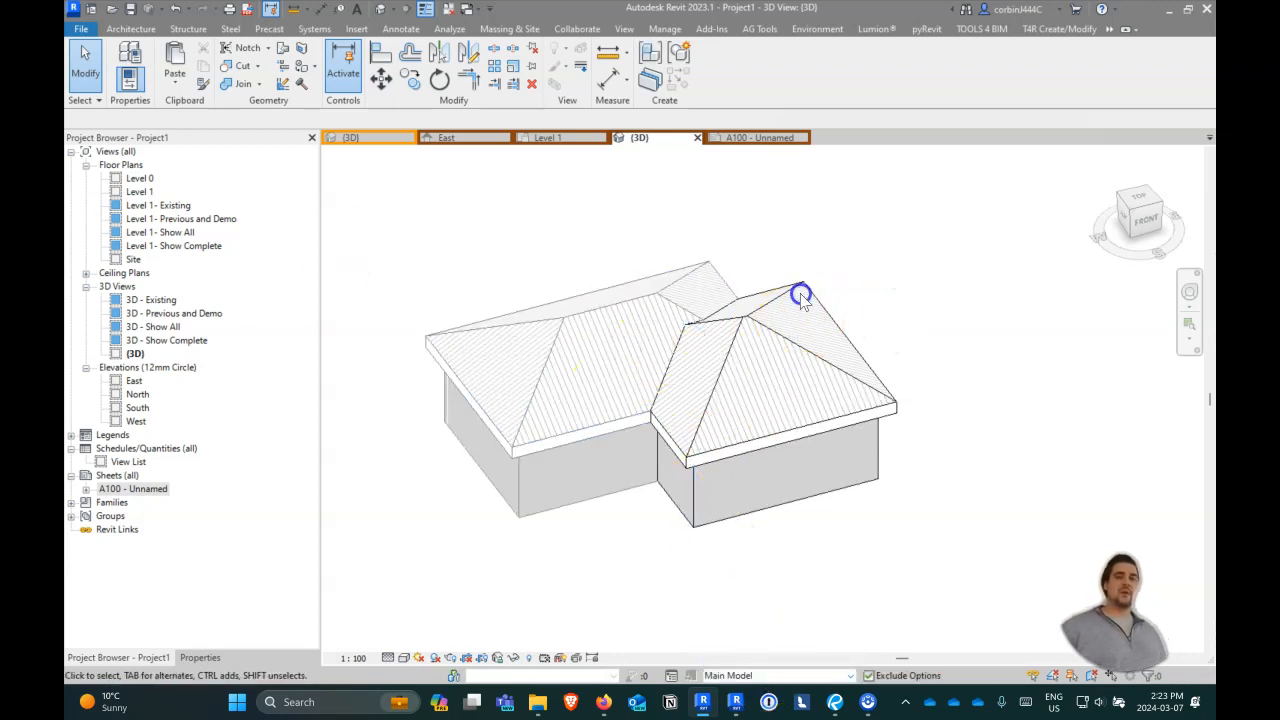
{"action": "left_click", "coordinate": [803, 331]}
{"action": "left_click", "coordinate": [899, 322]}
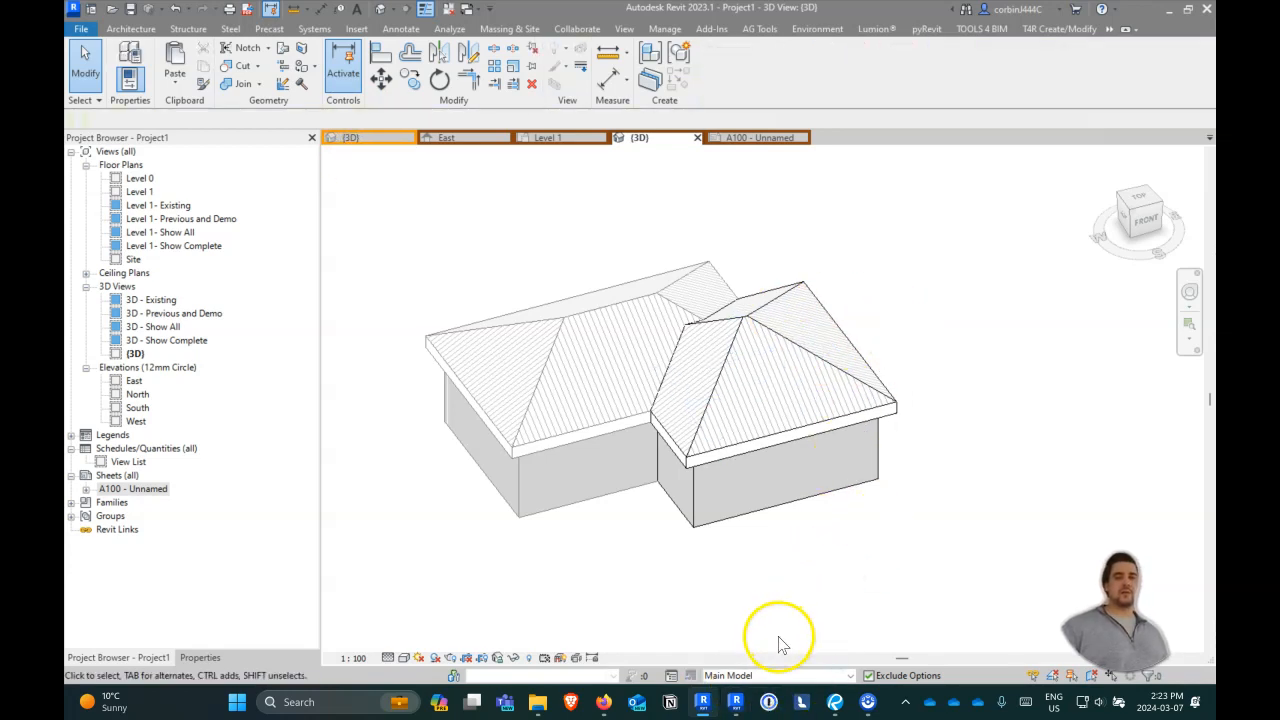
{"action": "left_click", "coordinate": [737, 675]}
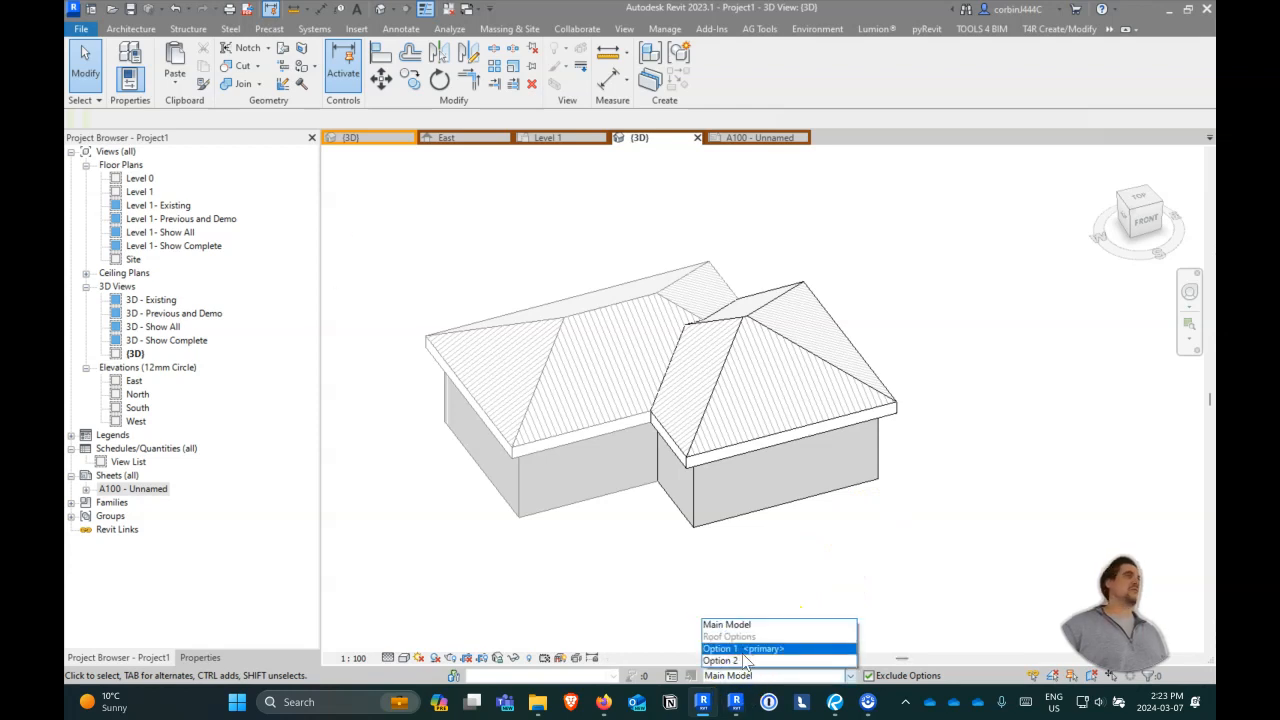
{"action": "left_click", "coordinate": [876, 543]}
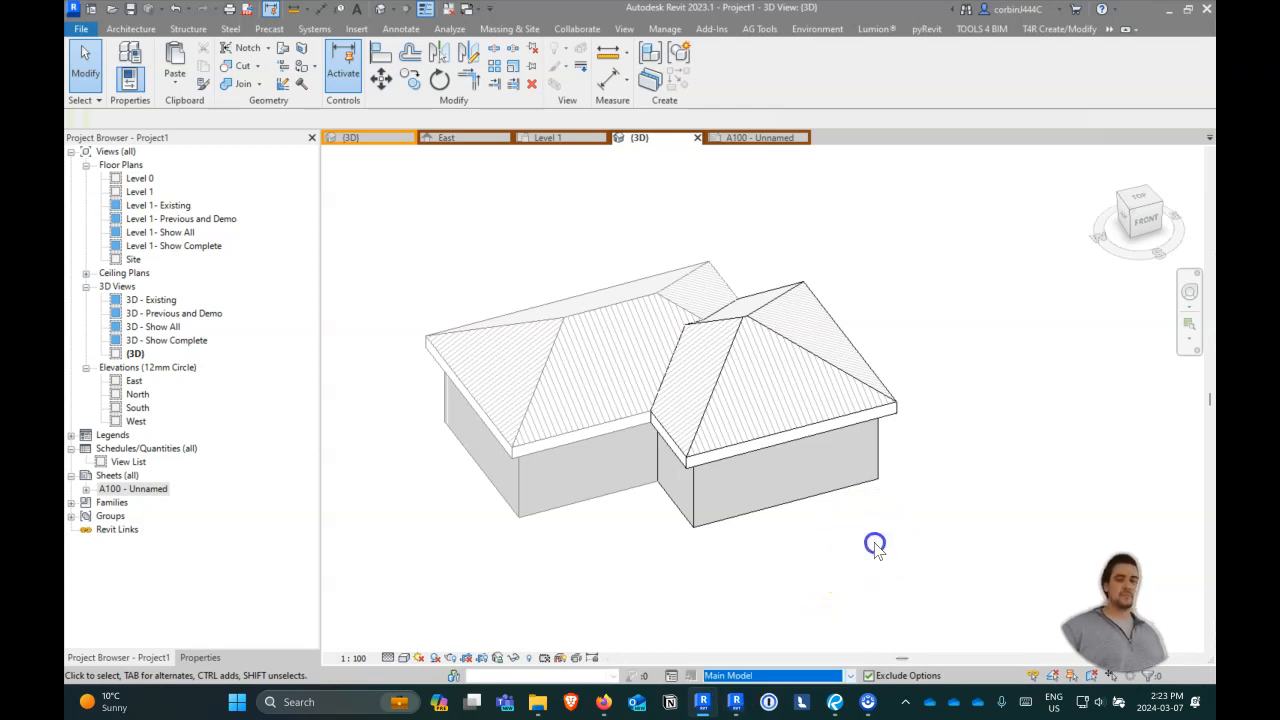
- Make Option 2 the primary option of the Roof Options set and close the Design Options settings
{"action": "left_click", "coordinate": [673, 678]}
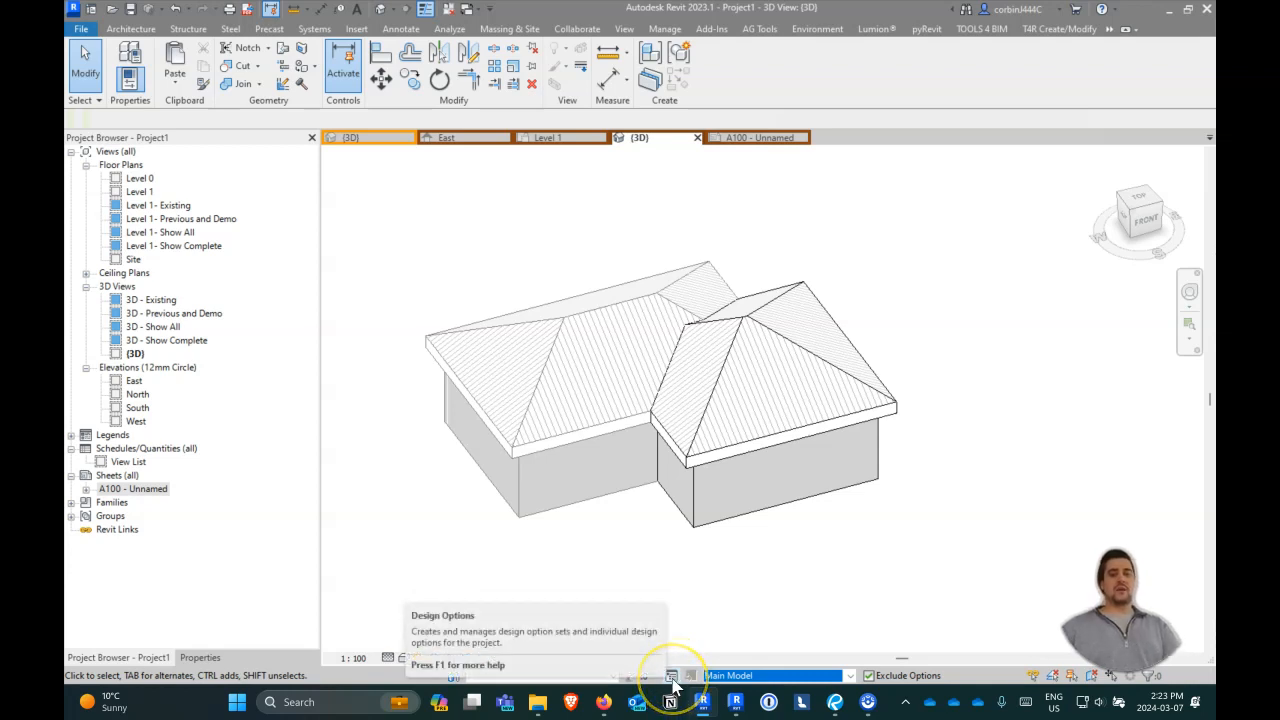
{"action": "key", "text": "ctrl"}
{"action": "key", "text": "ctrl"}
{"action": "left_click", "coordinate": [673, 679]}
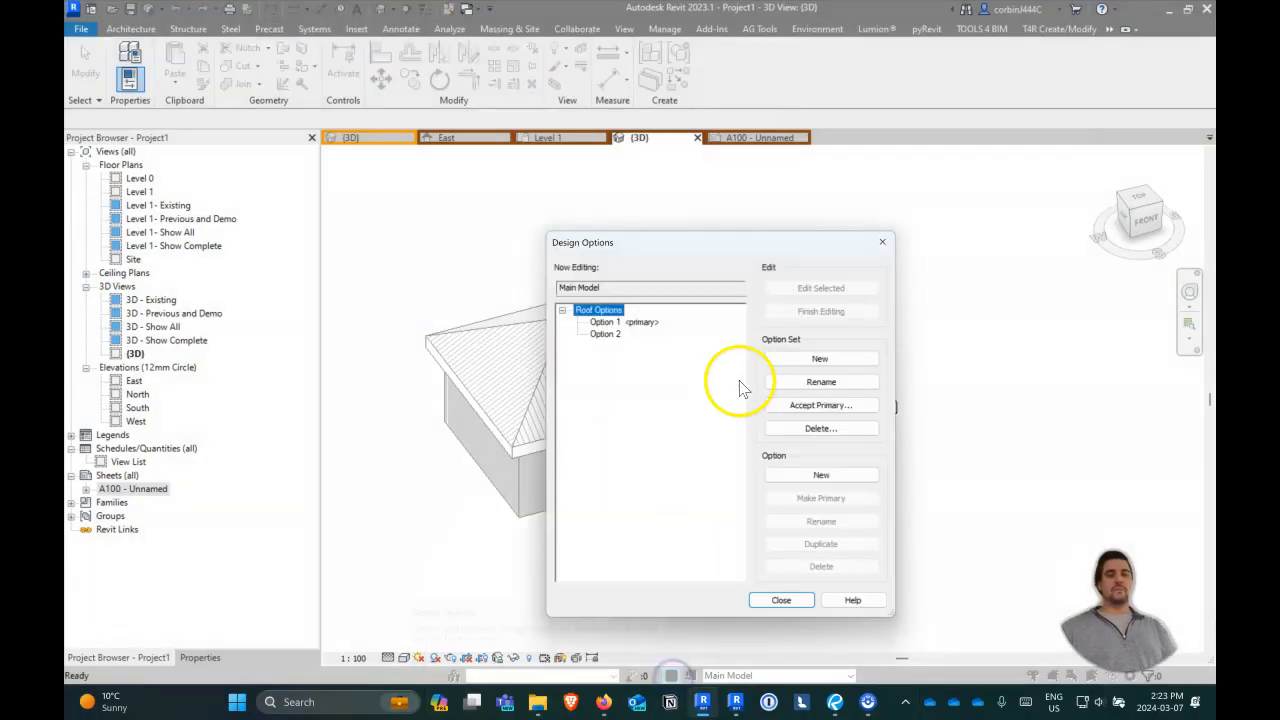
{"action": "left_click", "coordinate": [605, 333]}
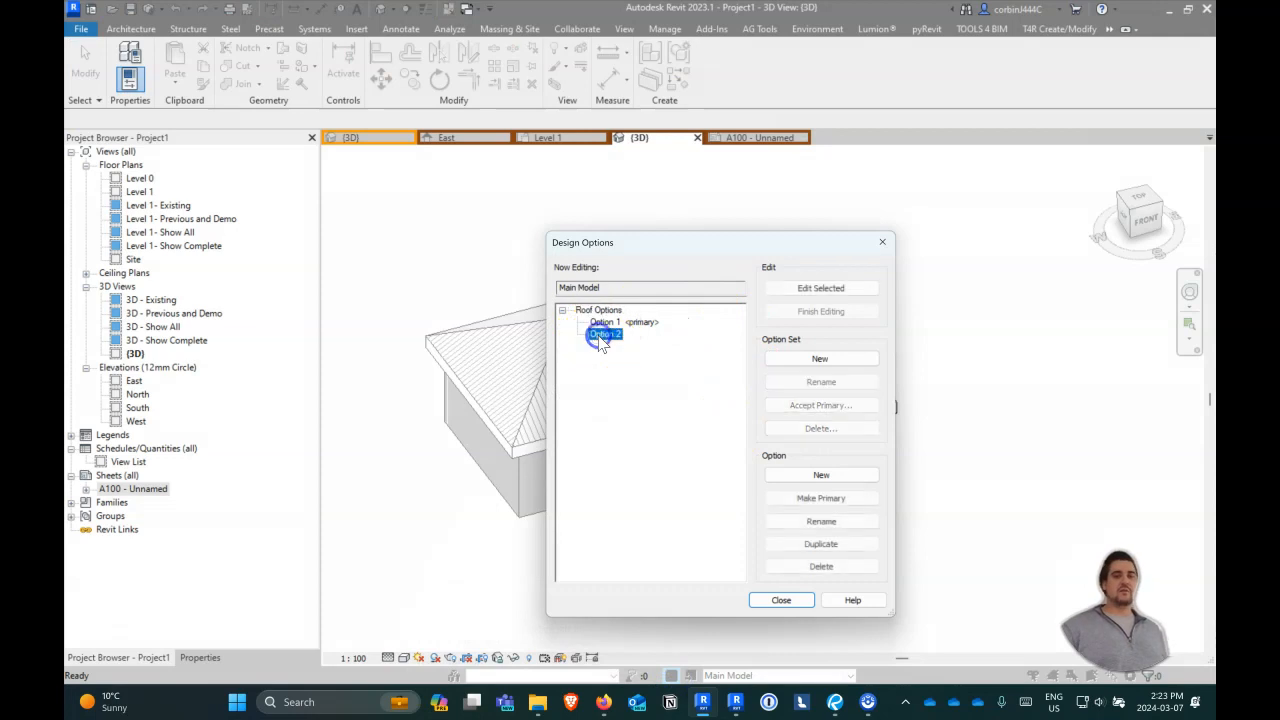
{"action": "left_click", "coordinate": [820, 500]}
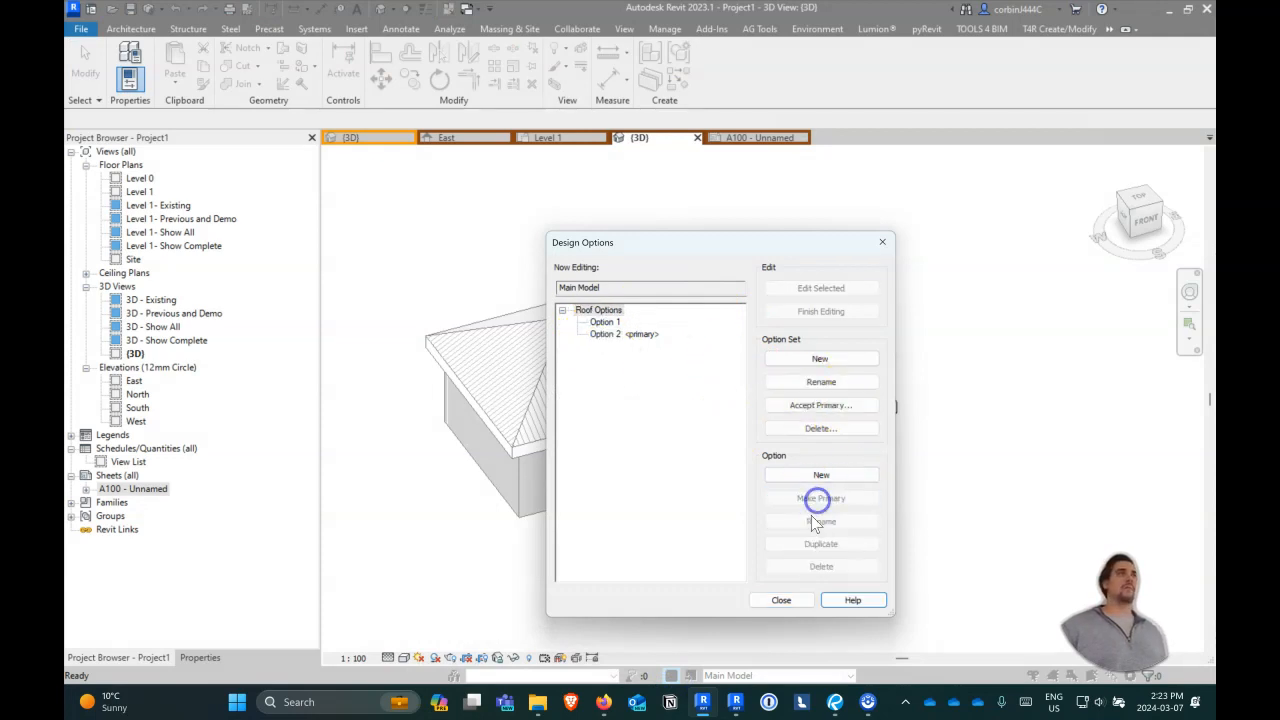
{"action": "left_click", "coordinate": [783, 600]}
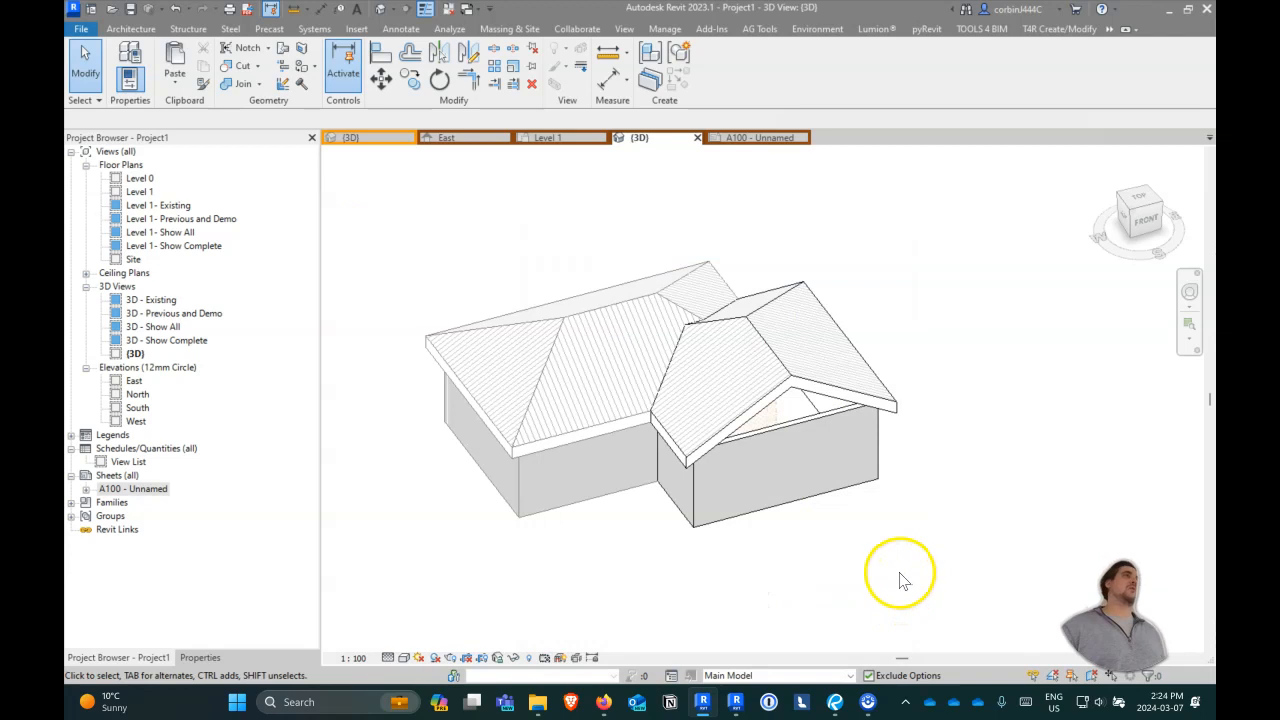